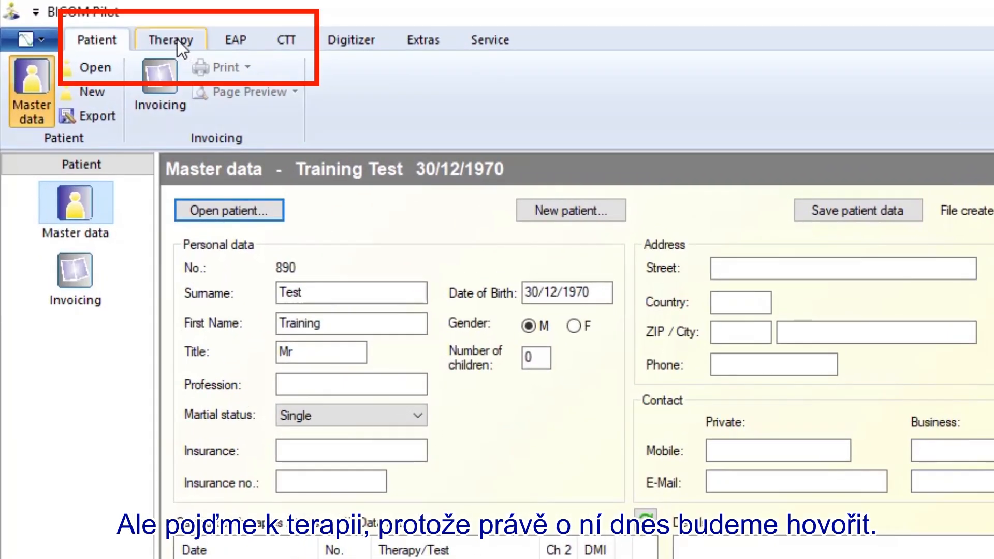
# - Go to the therapy programs view and delete all programs left in the selected programs list
pyautogui.click(178, 39)
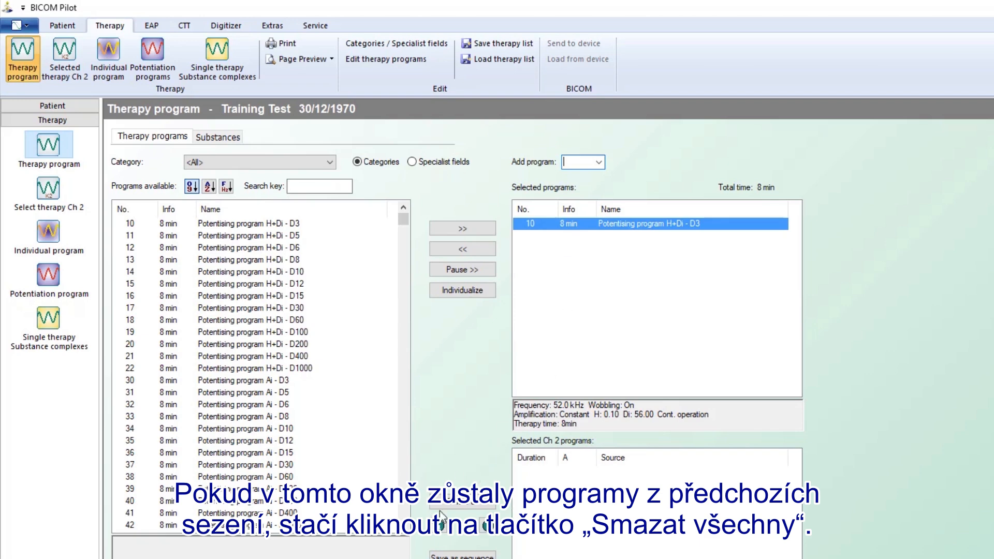
pyautogui.click(462, 502)
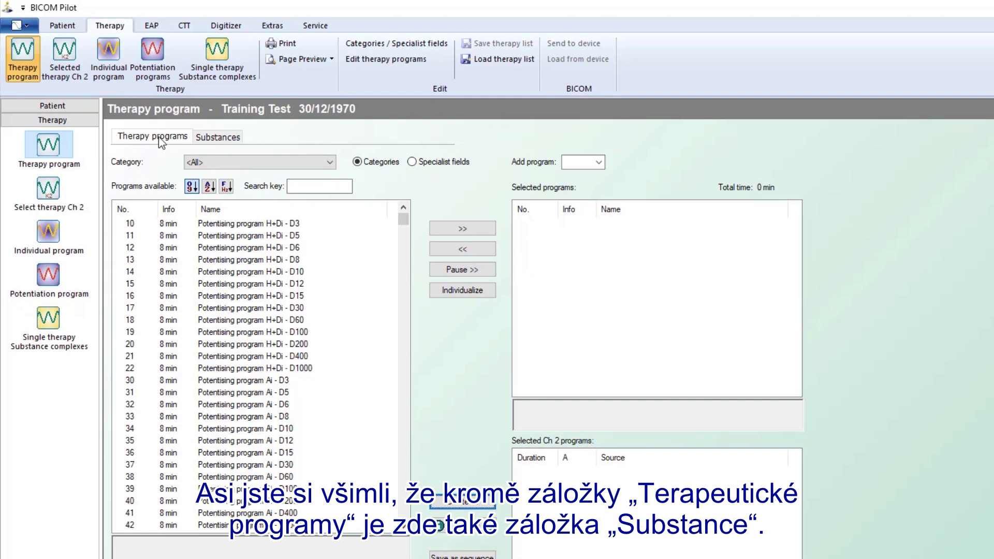
# - Compare the Substances view with the Therapy programs view, finishing on Therapy programs
pyautogui.click(216, 138)
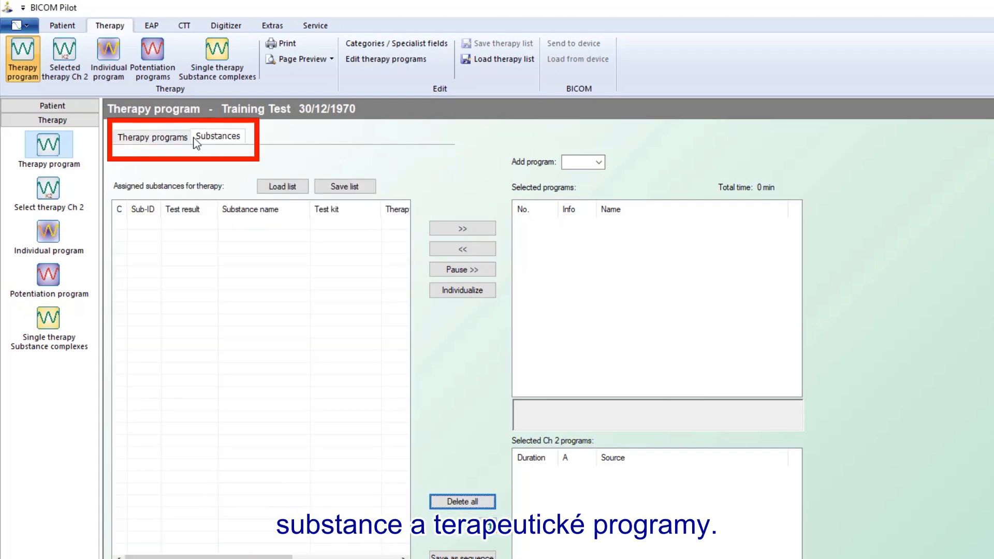
pyautogui.click(169, 138)
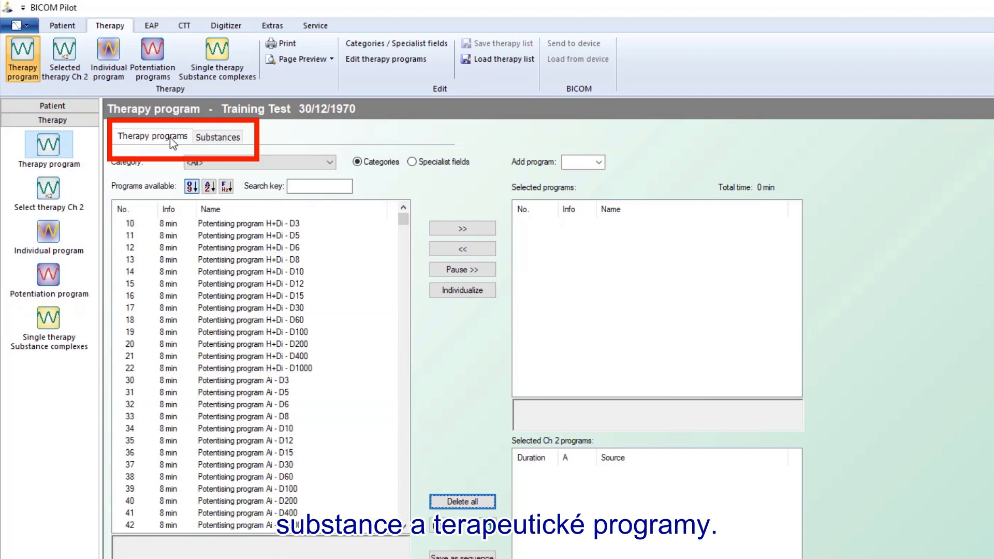
pyautogui.click(214, 139)
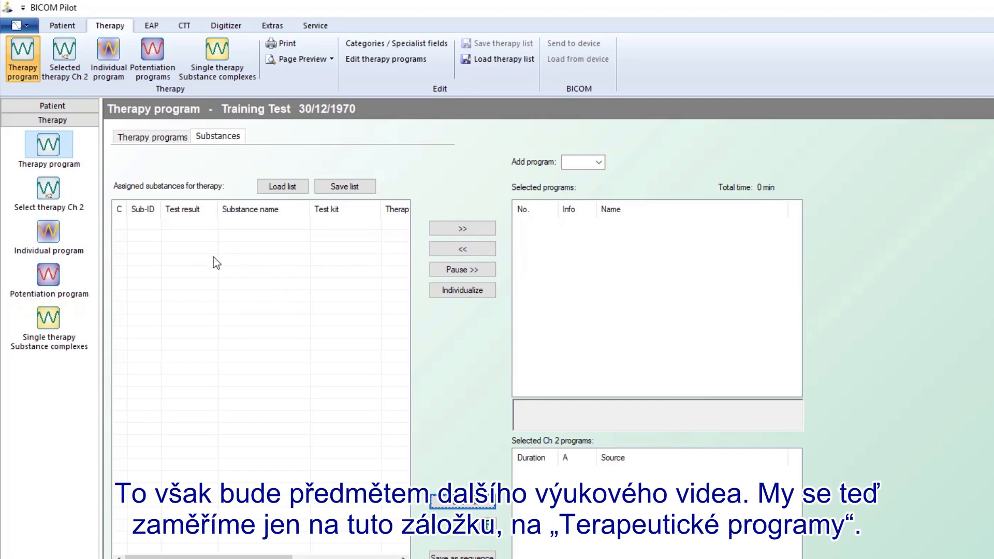
pyautogui.click(152, 137)
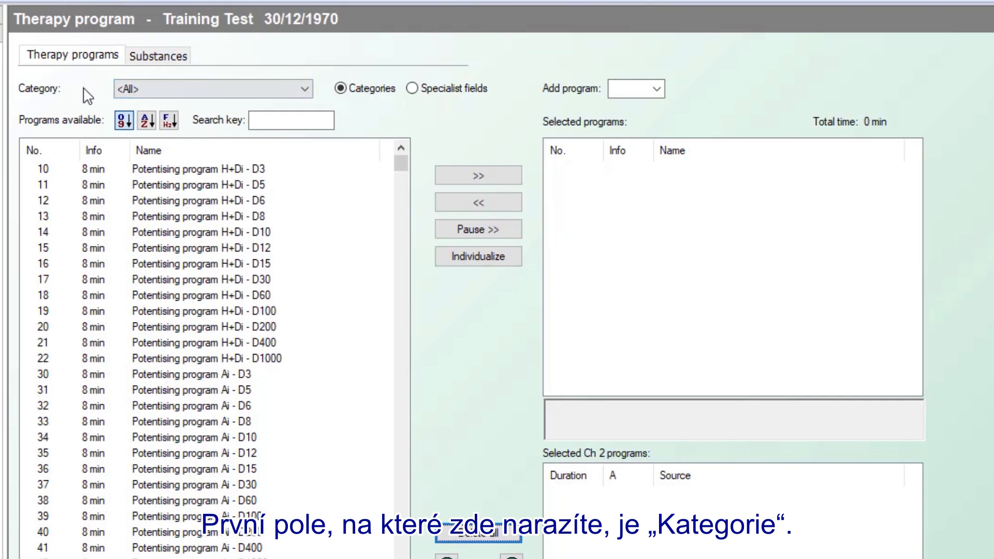
# - Filter the available programs by the Addictions category and look through the list from the lowest to the highest program numbers
pyautogui.click(153, 90)
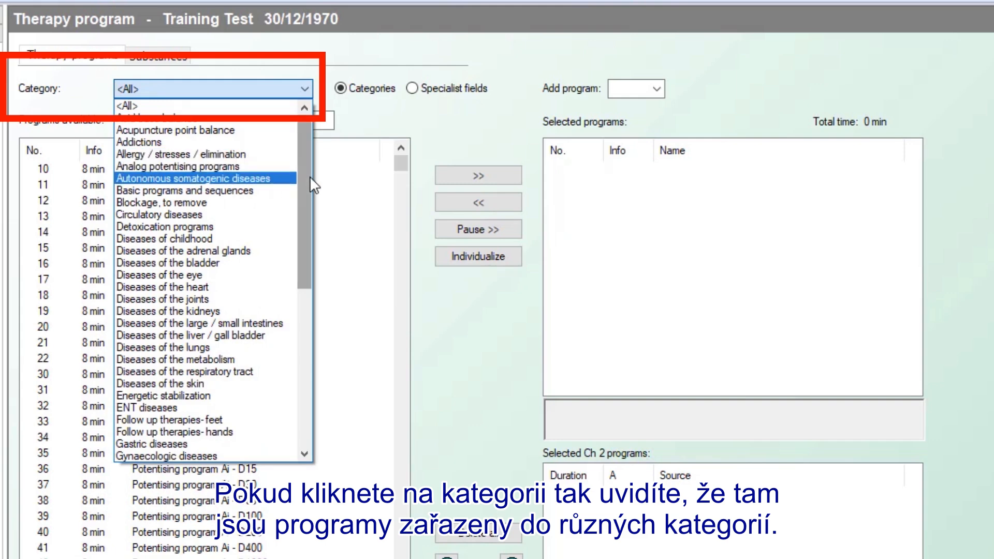
pyautogui.moveTo(305, 178)
pyautogui.mouseDown()
pyautogui.moveTo(315, 363)
pyautogui.moveTo(295, 165)
pyautogui.mouseUp()
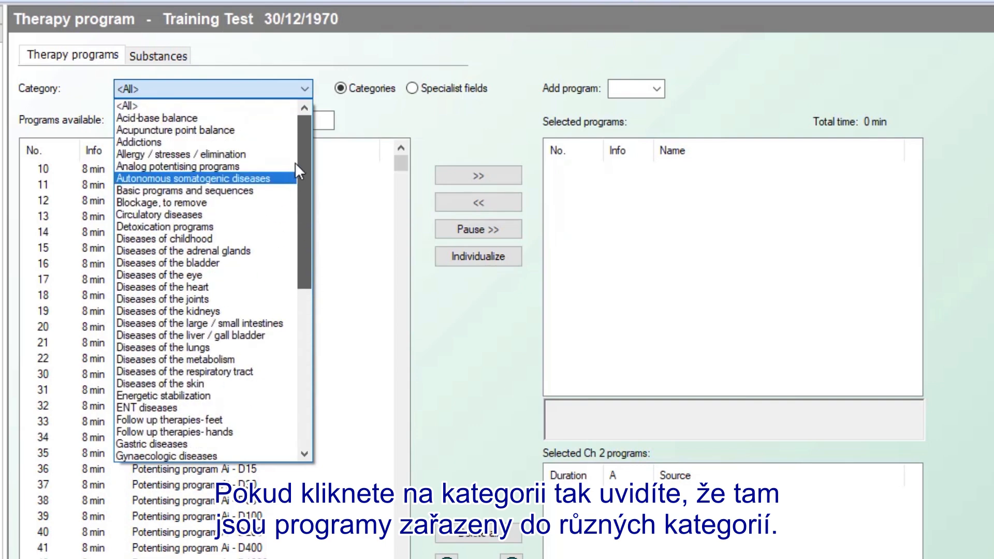
pyautogui.click(162, 149)
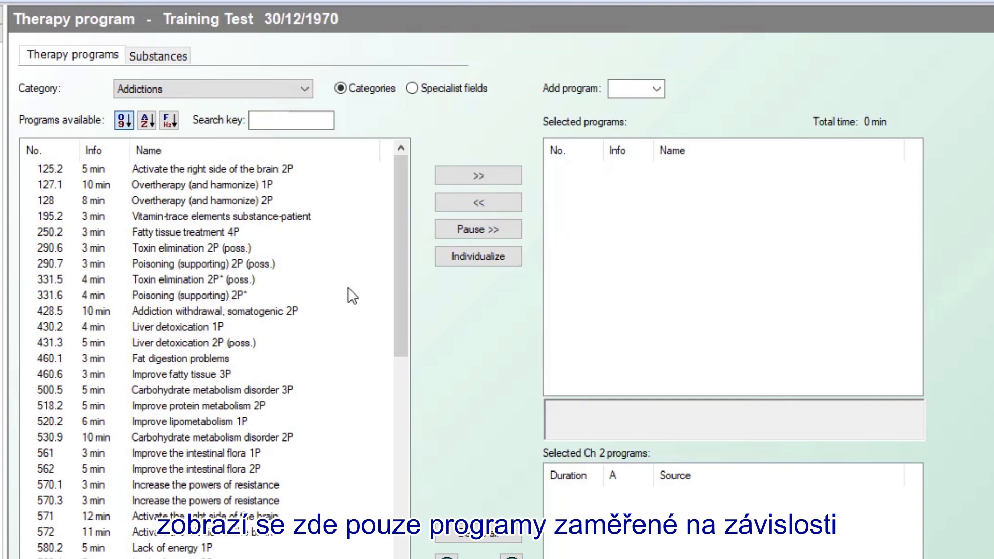
pyautogui.moveTo(400, 242)
pyautogui.mouseDown()
pyautogui.moveTo(400, 431)
pyautogui.moveTo(409, 231)
pyautogui.mouseUp()
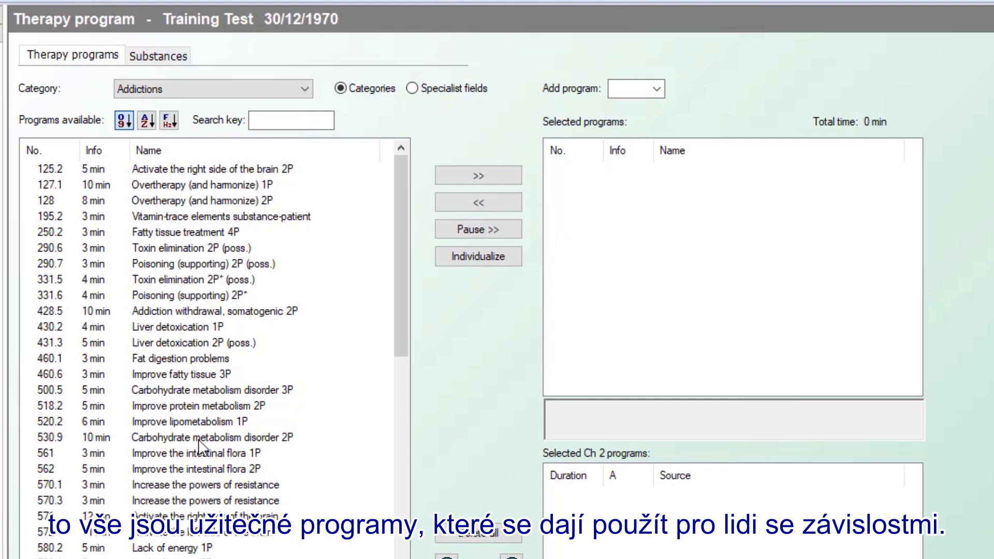
pyautogui.moveTo(399, 306); pyautogui.dragTo(382, 280)
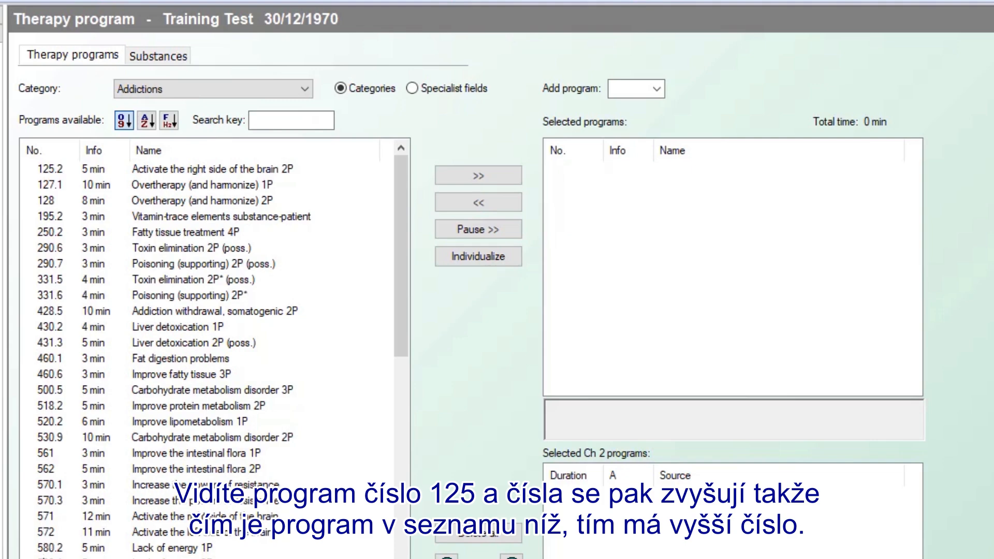
pyautogui.moveTo(397, 324); pyautogui.dragTo(407, 552)
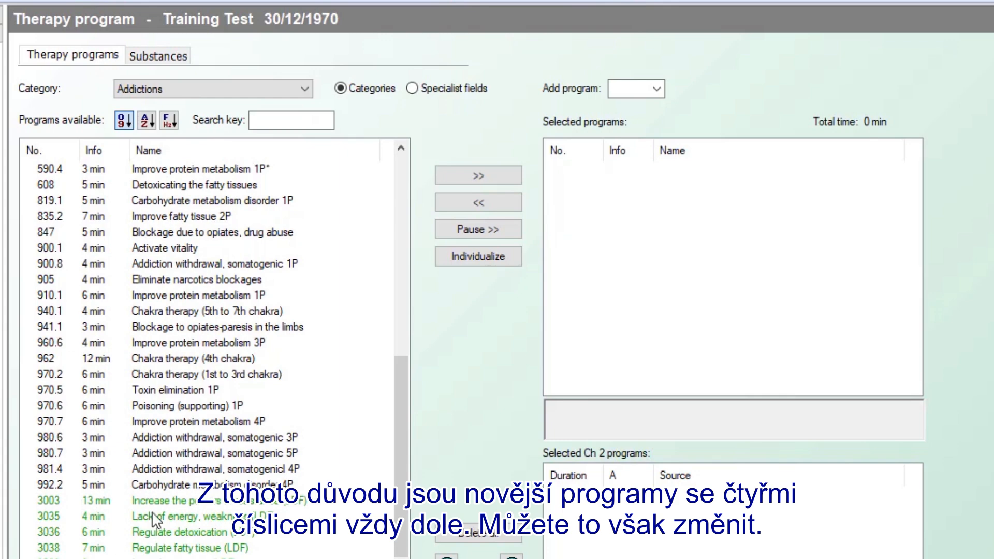
pyautogui.moveTo(401, 482); pyautogui.dragTo(435, 266)
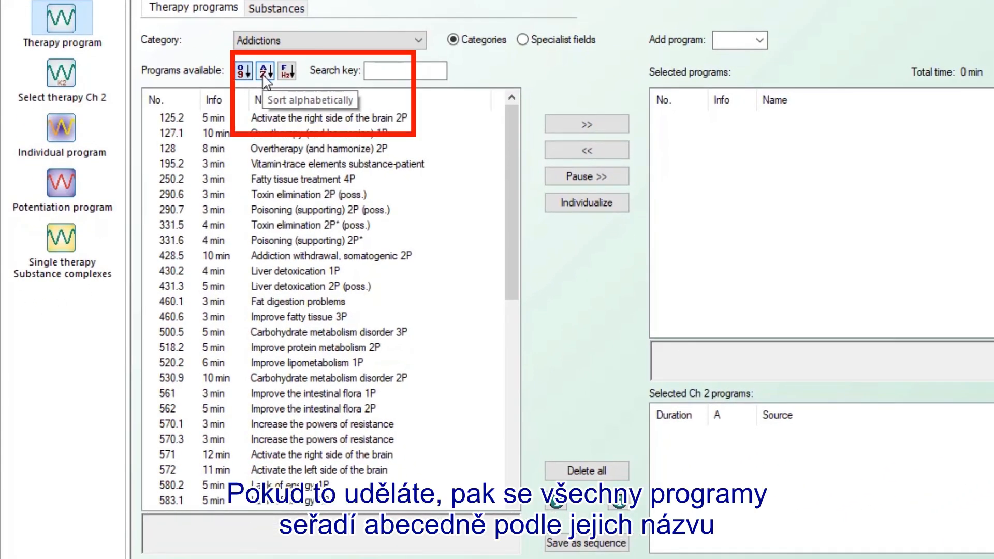
# - Sort the Addictions programs alphabetically and look through the whole list
pyautogui.click(265, 73)
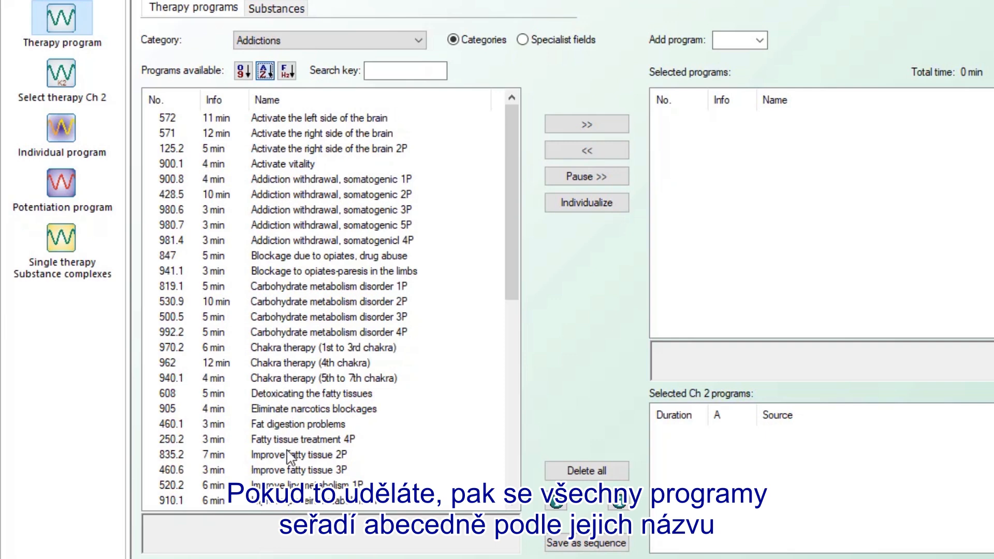
pyautogui.moveTo(505, 240); pyautogui.dragTo(504, 459)
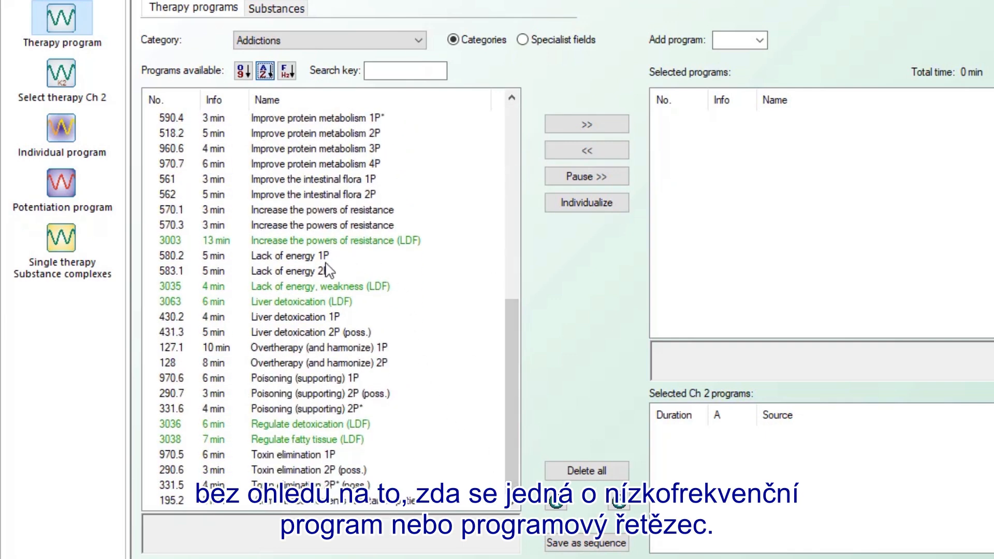
pyautogui.moveTo(508, 413); pyautogui.dragTo(519, 220)
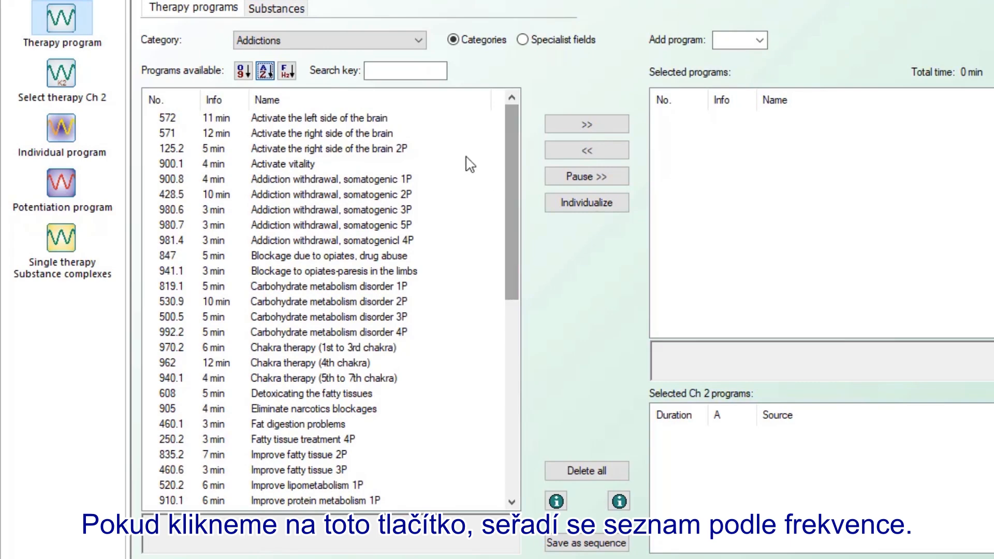
# - Sort the Addictions programs by frequency and look through them from lowest to highest
pyautogui.click(288, 74)
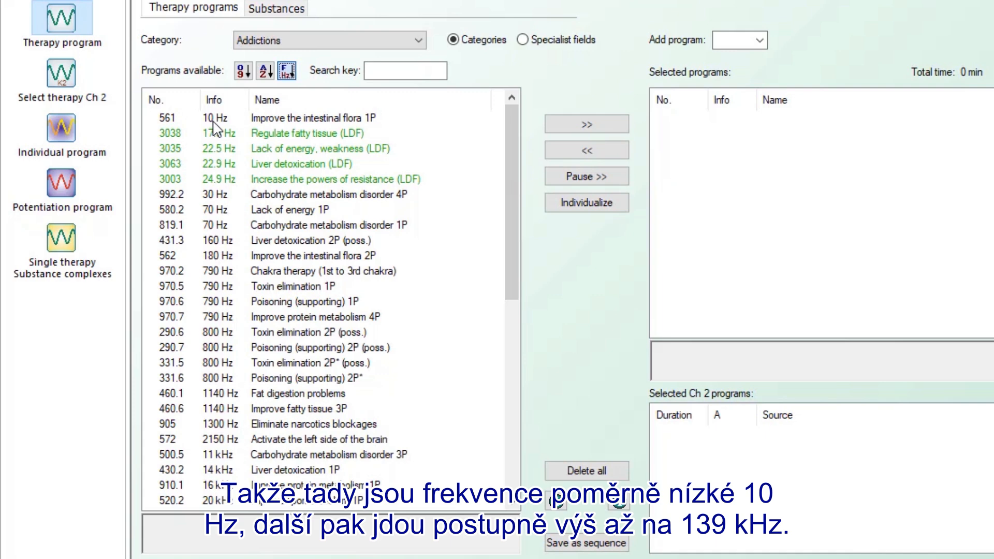
pyautogui.moveTo(510, 179); pyautogui.dragTo(518, 378)
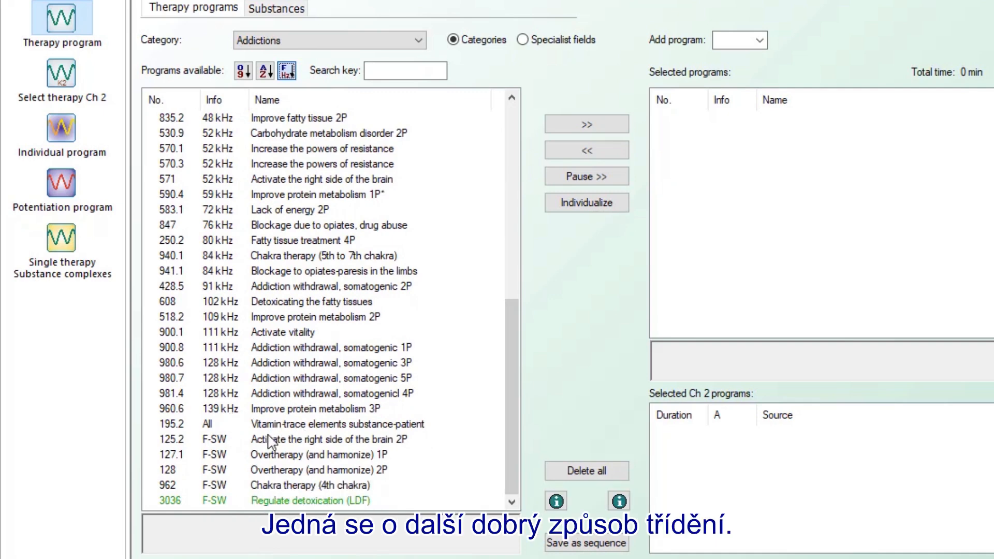
pyautogui.moveTo(513, 422); pyautogui.dragTo(512, 228)
# - Sort the available programs by number and set the category filter to <All>
pyautogui.click(243, 72)
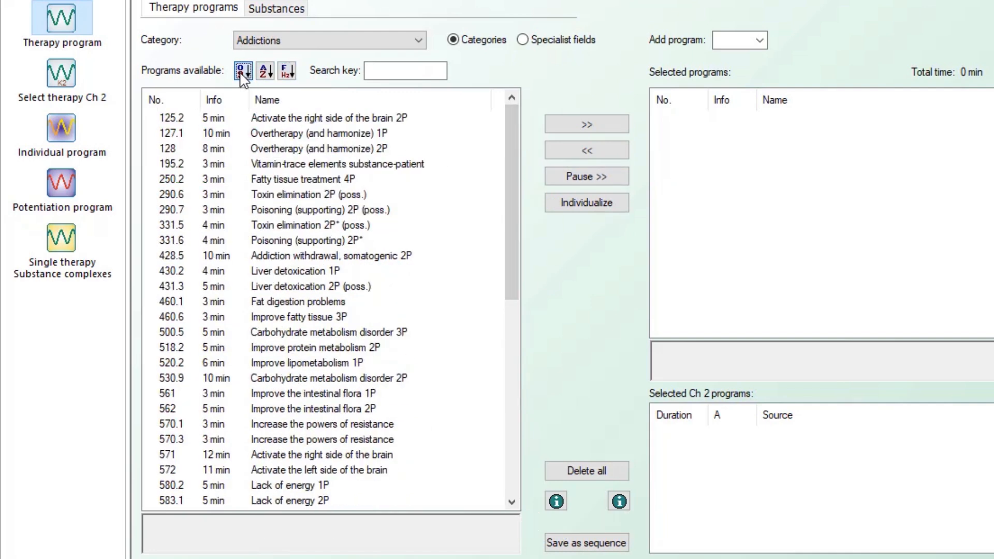
pyautogui.moveTo(511, 169); pyautogui.dragTo(518, 190)
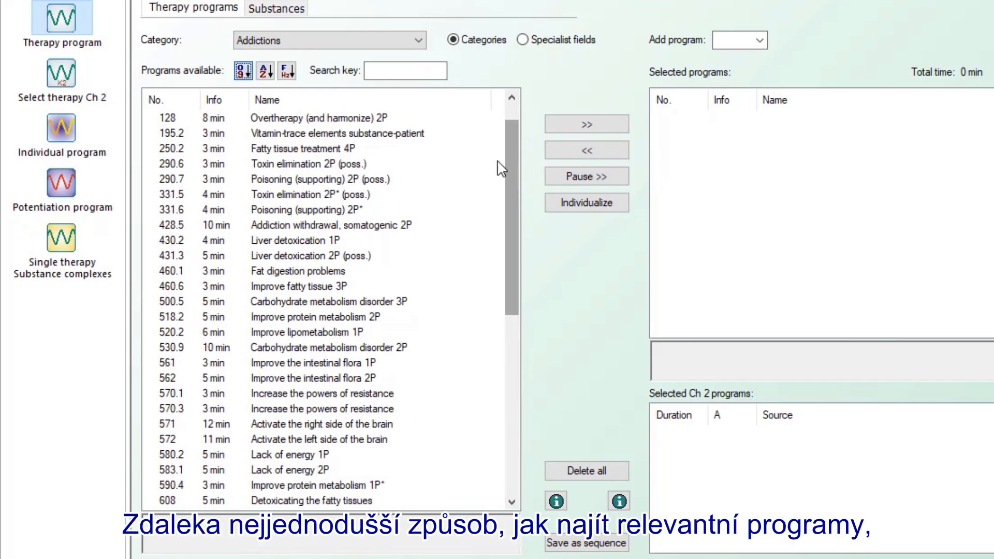
pyautogui.click(389, 71)
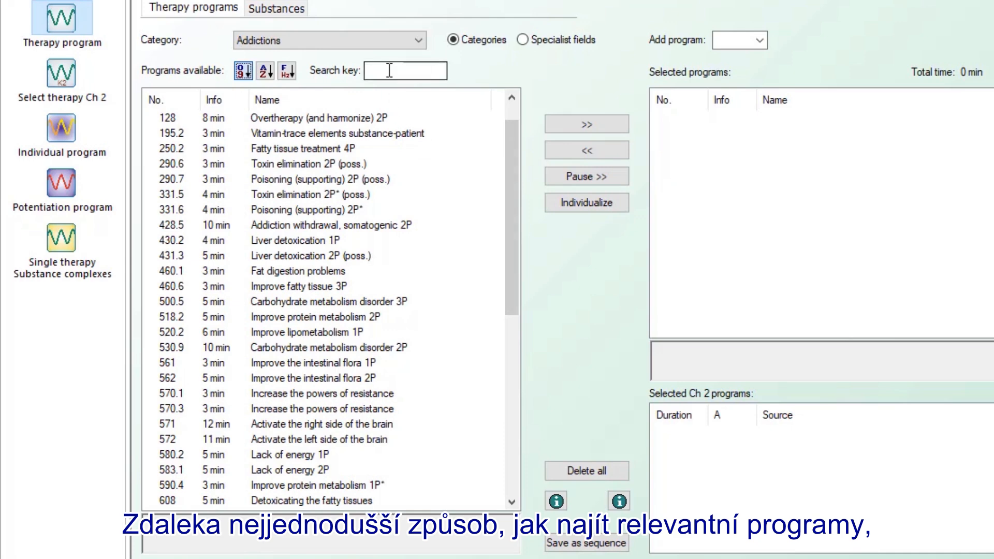
pyautogui.click(423, 46)
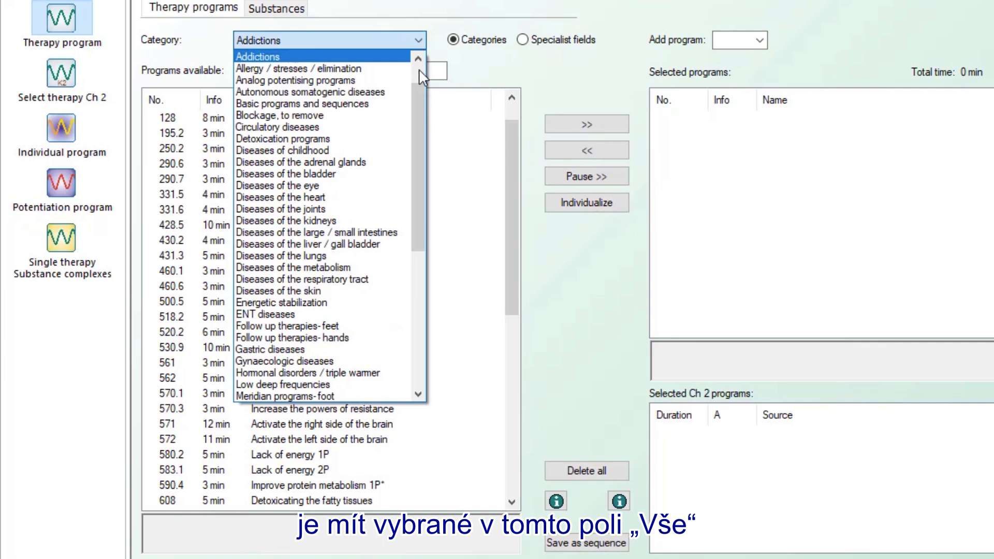
pyautogui.scroll(2, 421, 105)
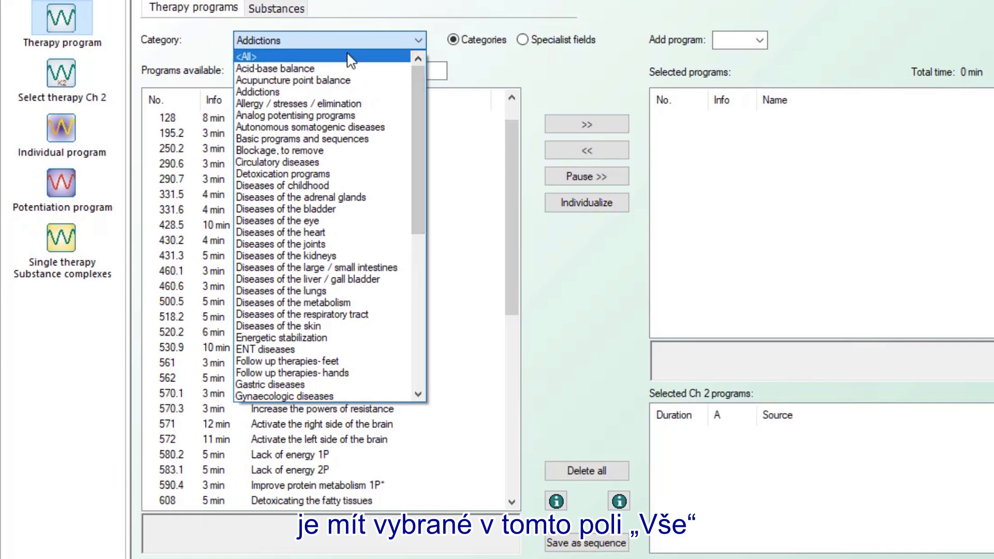
pyautogui.click(348, 56)
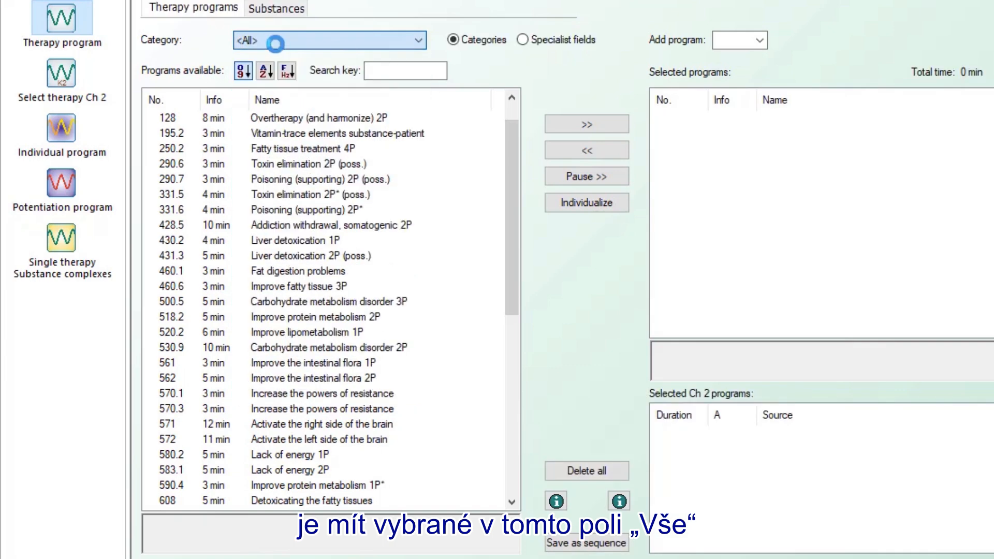
# - Search the available programs for 430, and clear the search key
pyautogui.click(408, 70)
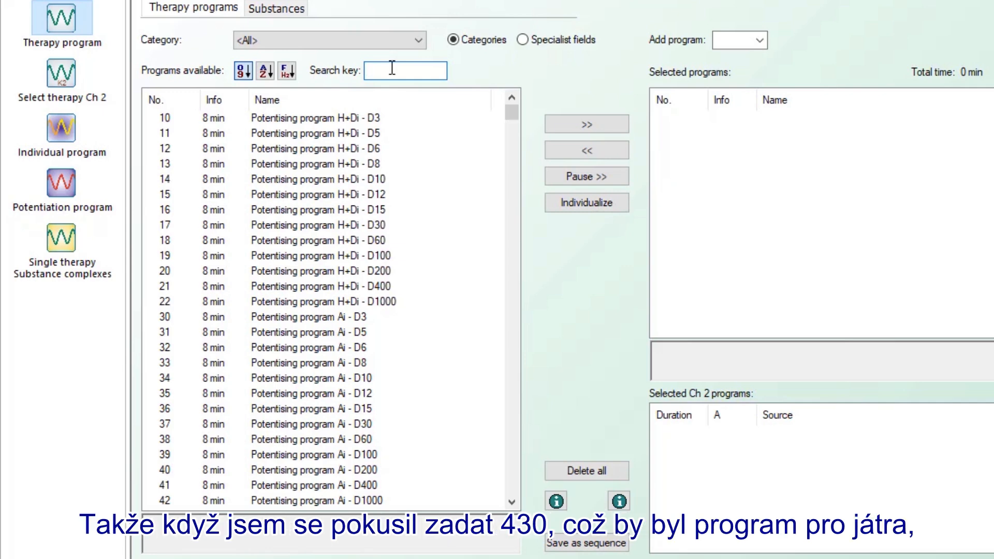
pyautogui.write('430')
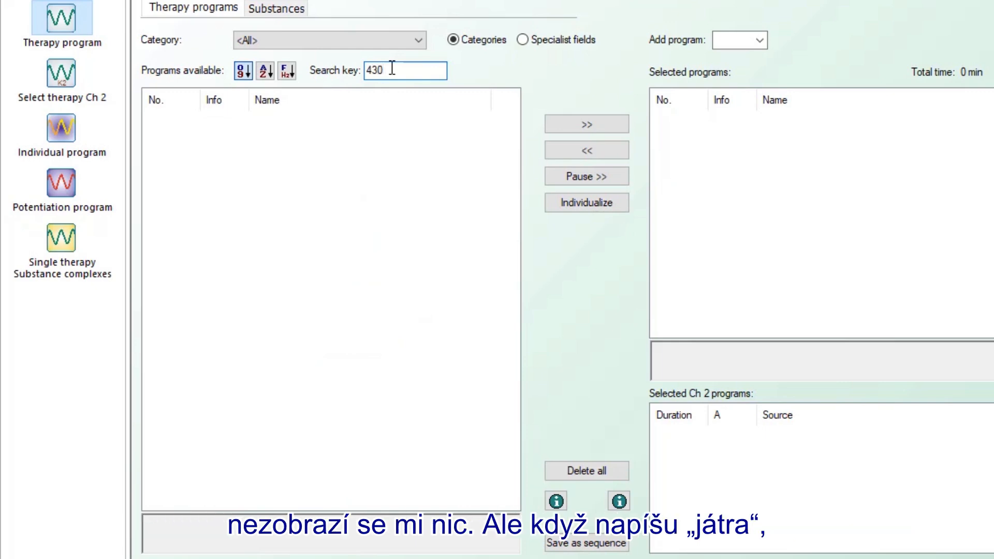
pyautogui.press('BackSpace')
pyautogui.press('BackSpace')
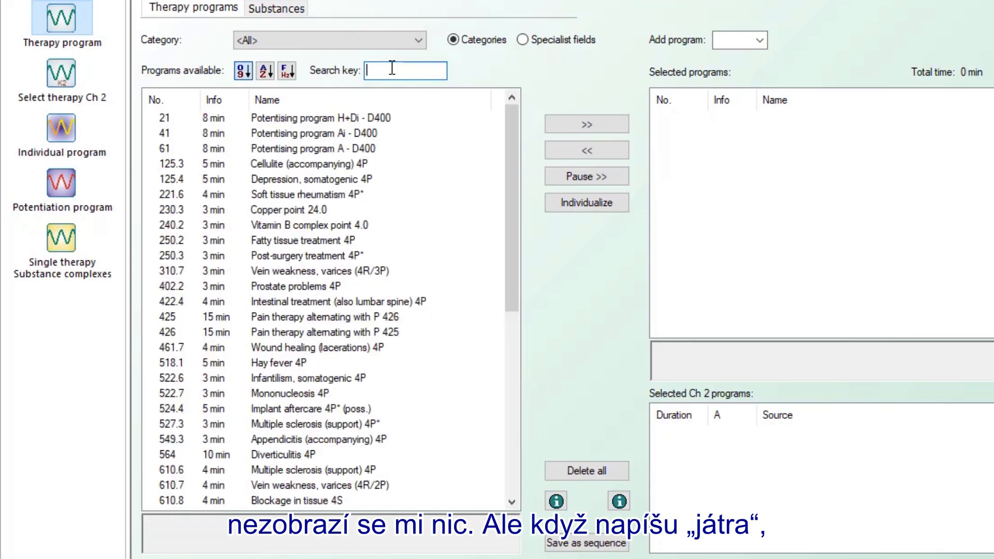
# - Search the available programs for "liver", clear the search key and look through the full list
pyautogui.write('liver')
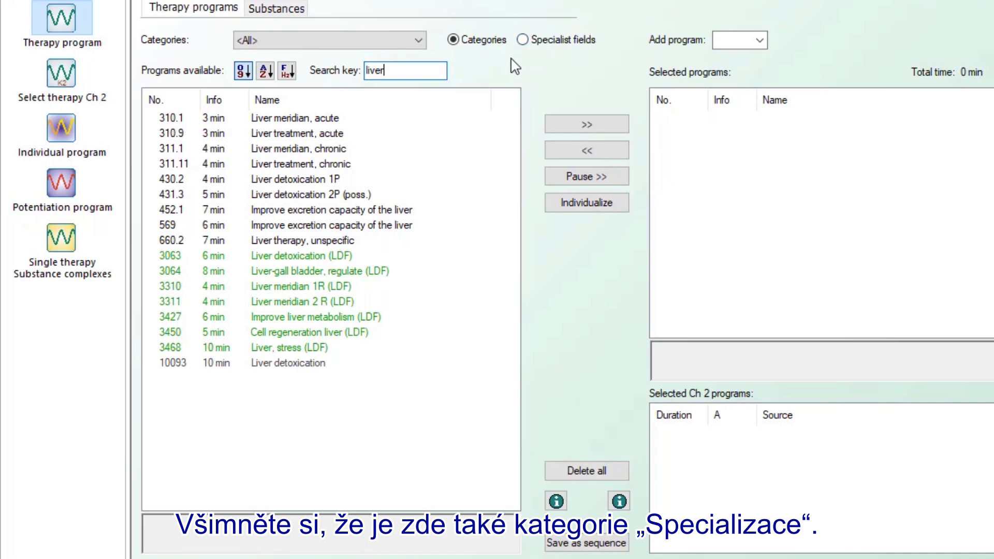
pyautogui.moveTo(406, 70); pyautogui.dragTo(366, 83)
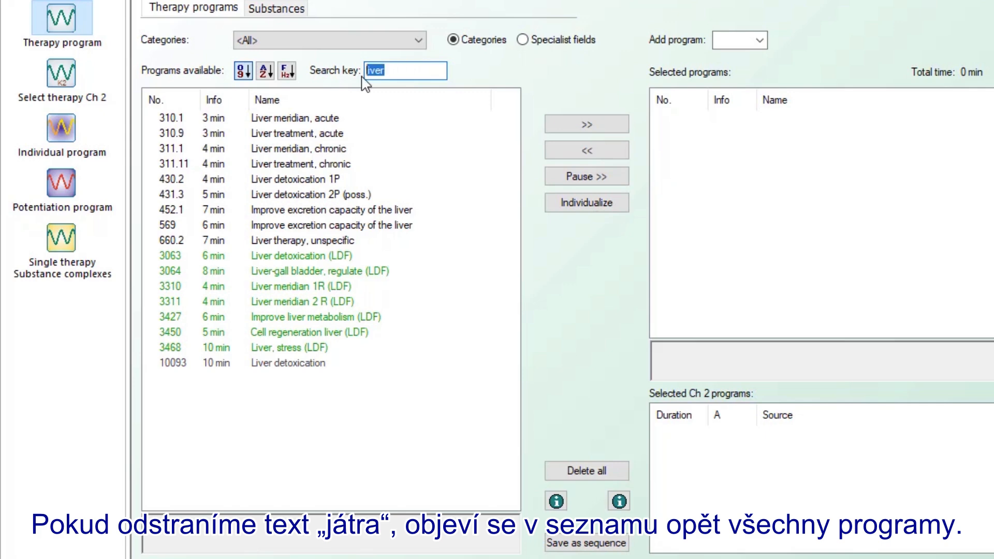
pyautogui.moveTo(511, 106); pyautogui.dragTo(526, 143)
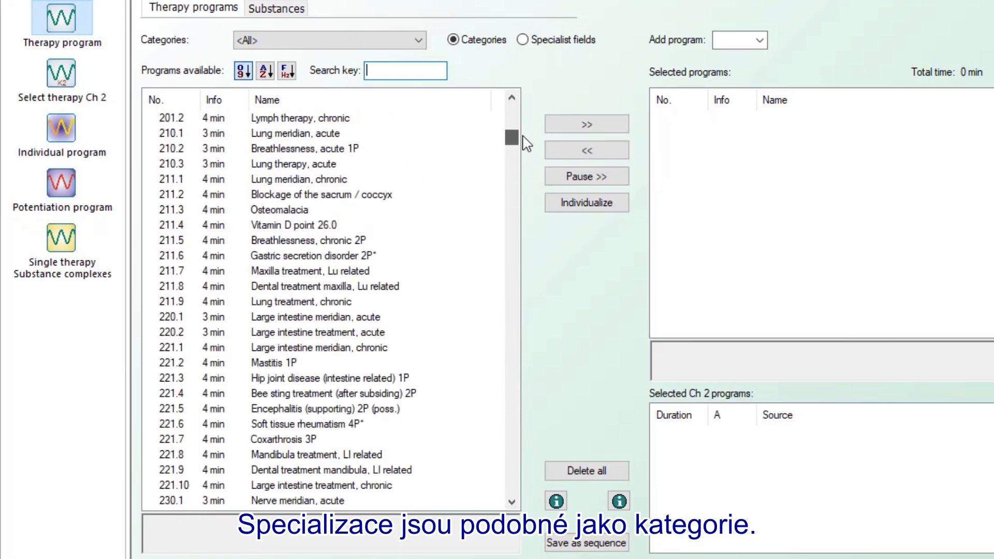
pyautogui.click(513, 99)
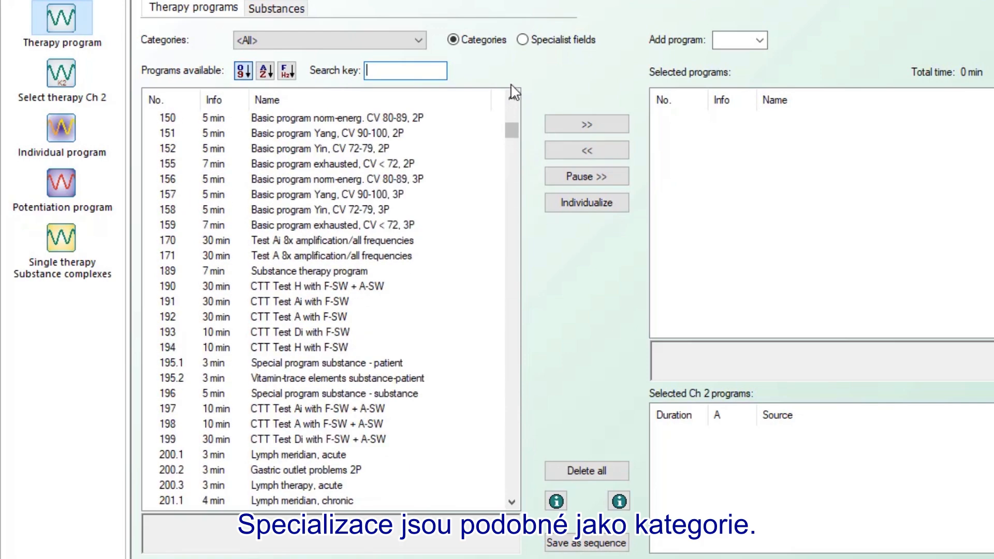
# - Look through the complete list of program categories from <All> to Weight reduction and back
pyautogui.click(418, 40)
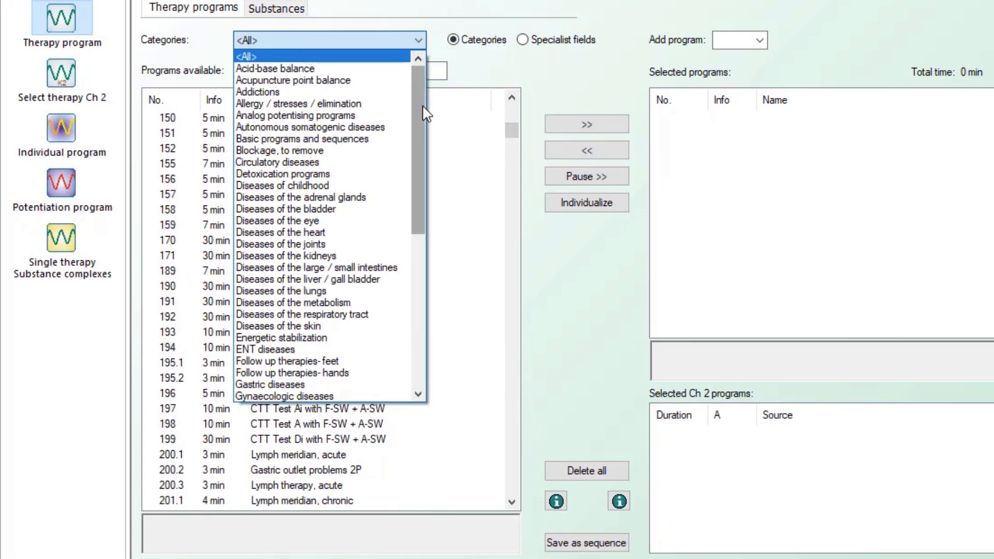
pyautogui.moveTo(418, 111); pyautogui.dragTo(437, 302)
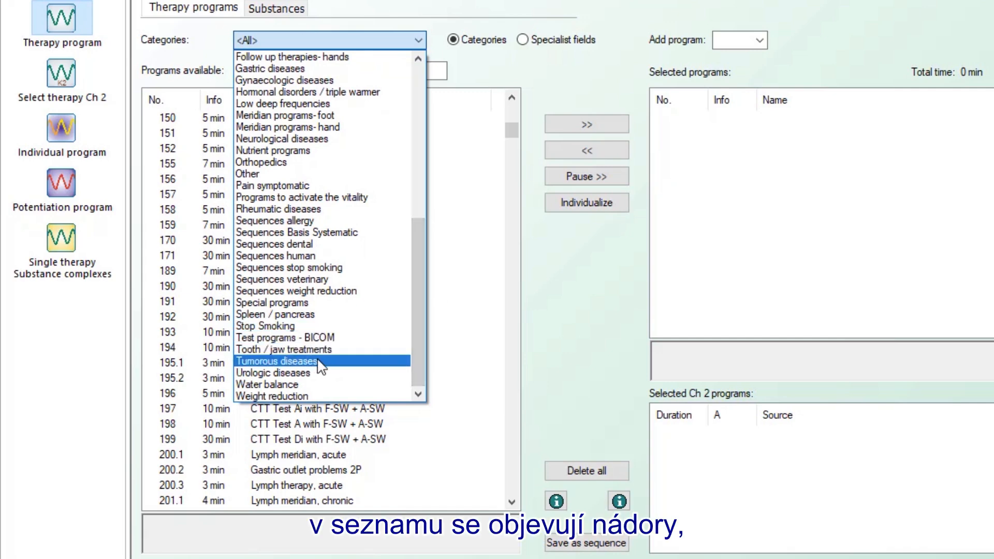
pyautogui.moveTo(413, 348); pyautogui.dragTo(438, 140)
pyautogui.moveTo(433, 64); pyautogui.dragTo(463, 70)
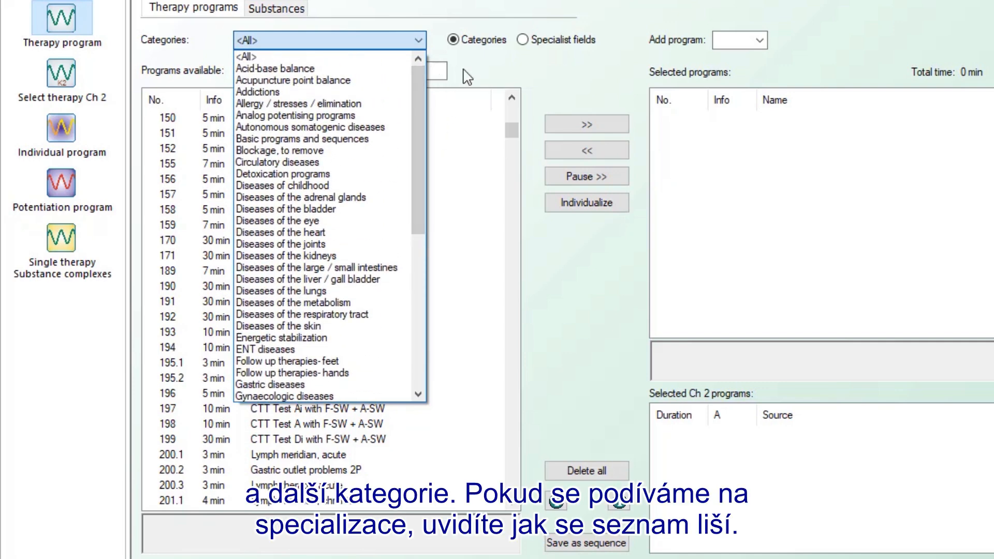
# - Switch the program filter from Categories to Specialist fields
pyautogui.scroll(-3, 523, 41)
pyautogui.click(523, 41)
pyautogui.click(523, 41)
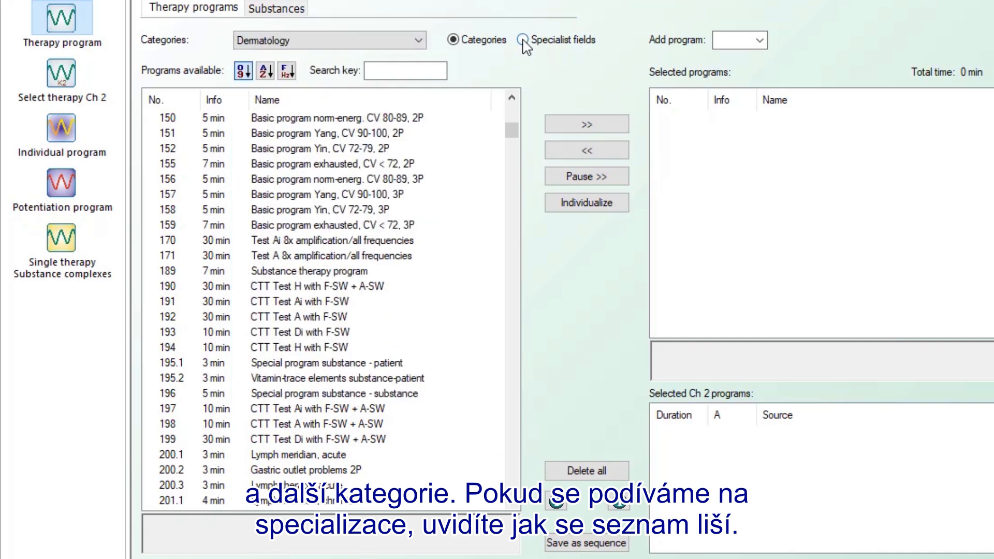
# - Switch the program filter to Specialist fields, choose Neurology and look through the available programs
pyautogui.click(523, 41)
pyautogui.click(420, 42)
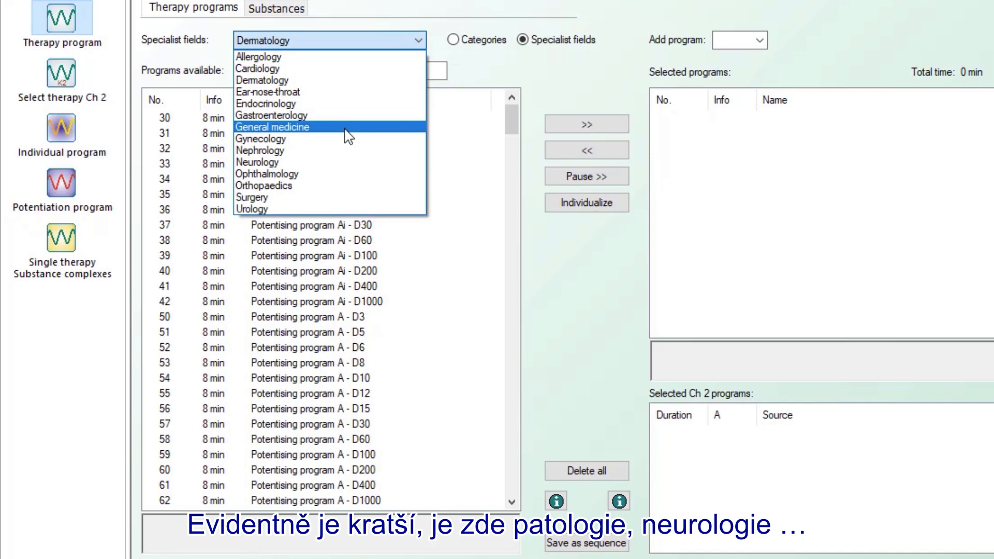
pyautogui.click(337, 168)
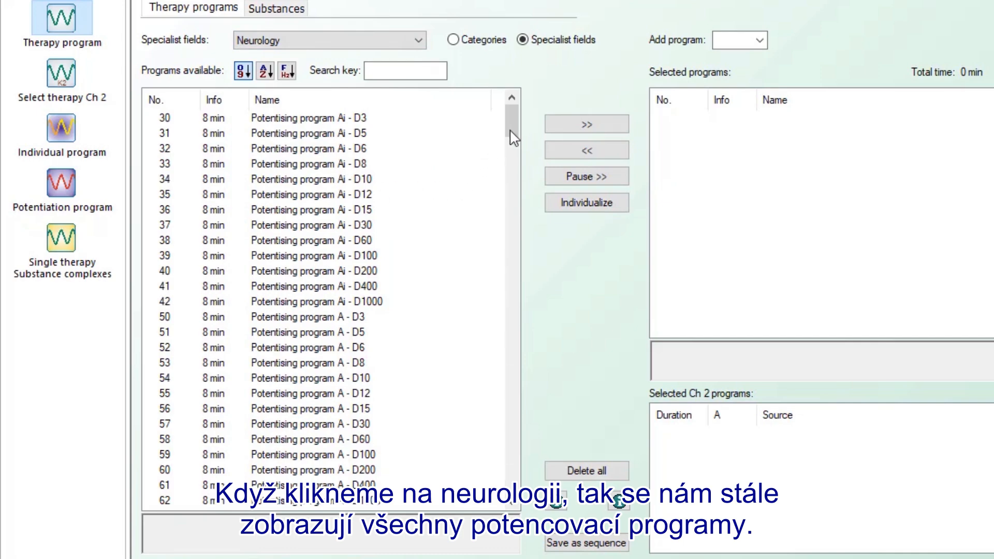
pyautogui.moveTo(513, 126); pyautogui.dragTo(490, 105)
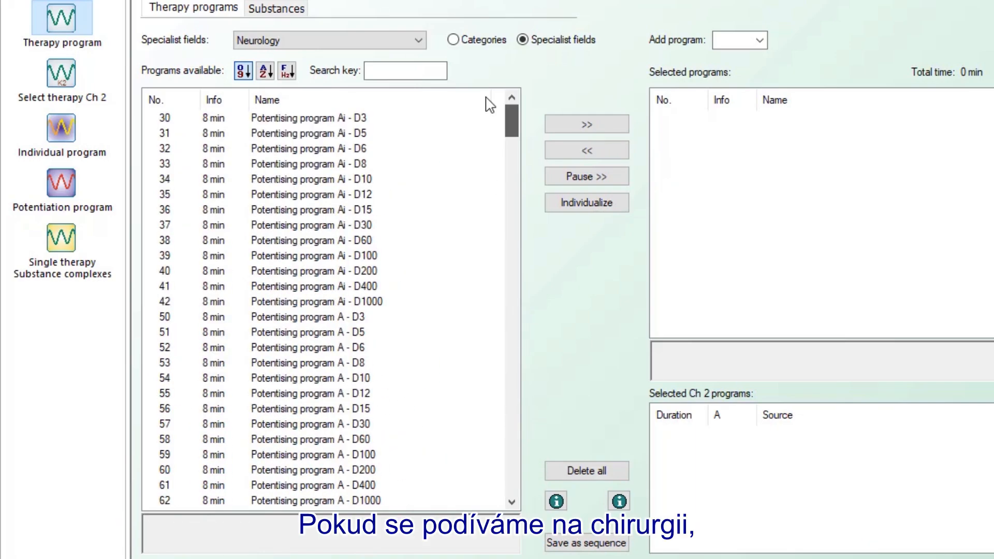
# - Filter the available programs by the Surgery specialist field and look through the list
pyautogui.click(348, 42)
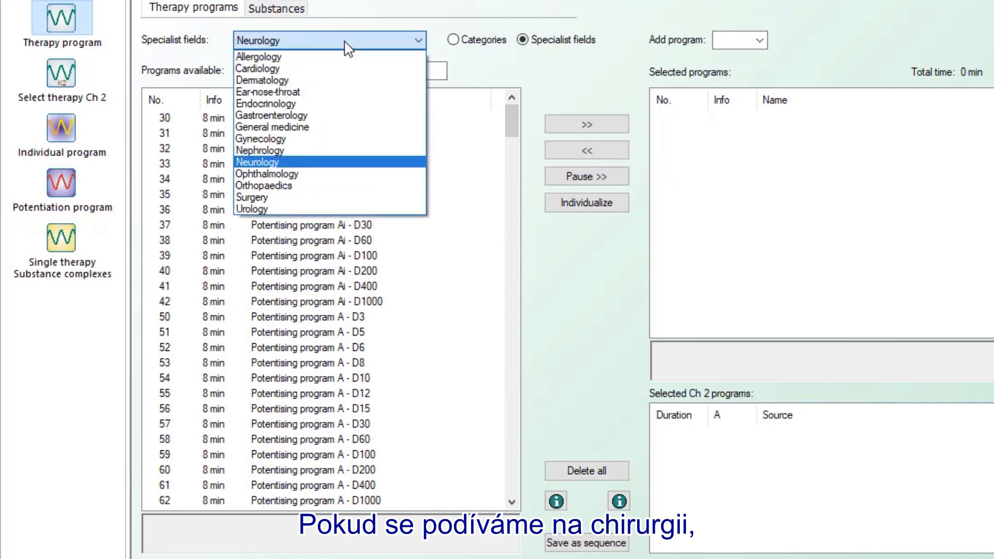
pyautogui.click(314, 199)
pyautogui.moveTo(511, 125); pyautogui.dragTo(510, 348)
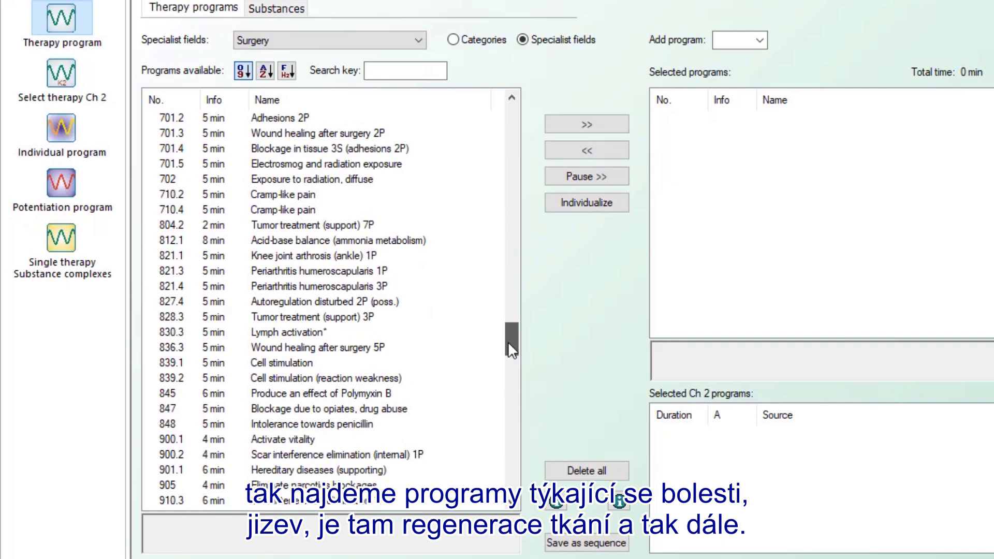
pyautogui.moveTo(509, 343); pyautogui.dragTo(502, 108)
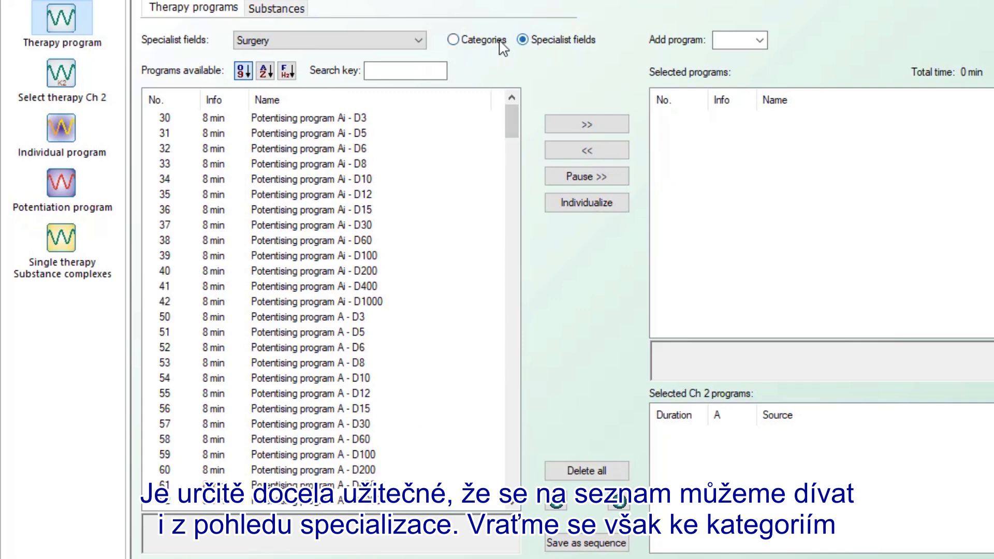
# - Return the program filter to Categories and search the available programs for "liver"
pyautogui.click(453, 40)
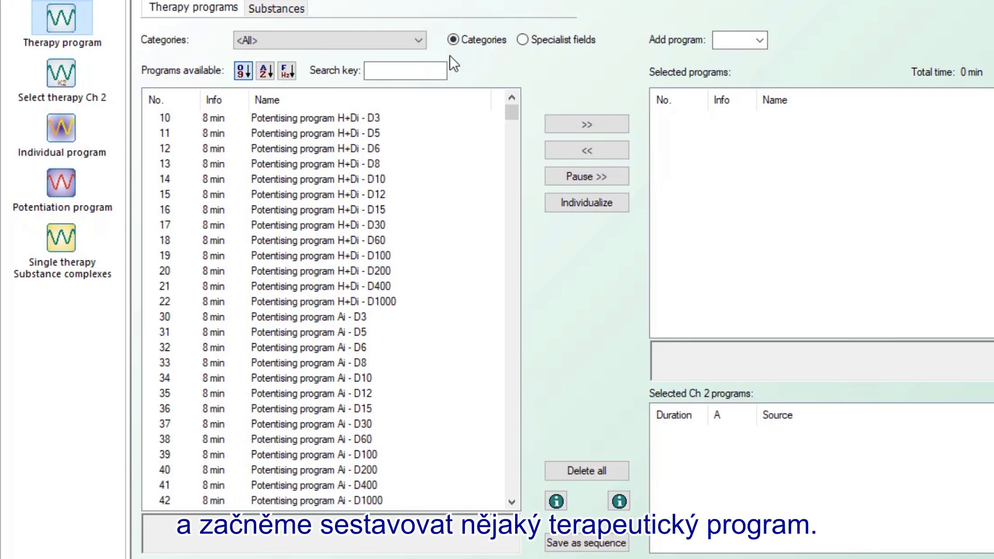
pyautogui.click(404, 71)
pyautogui.write('liver')
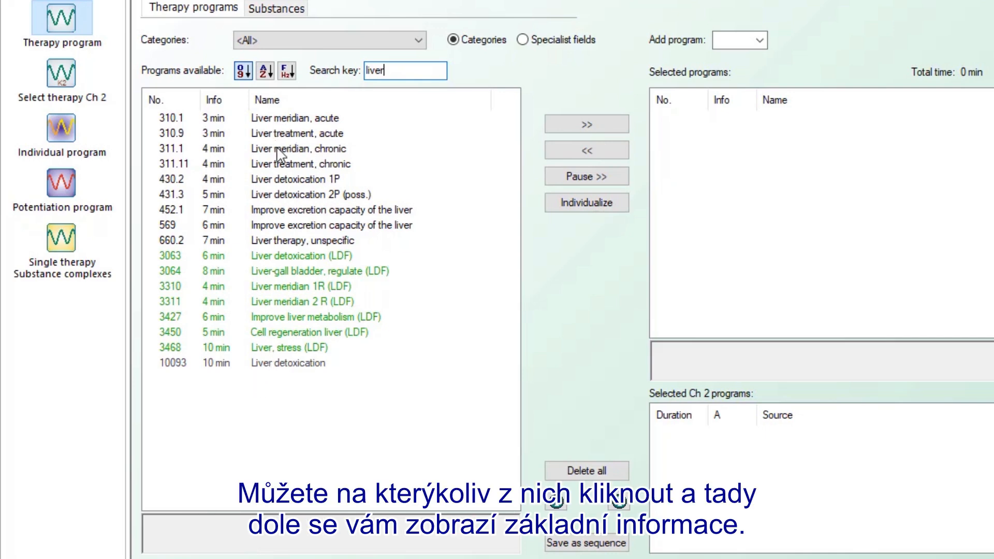
# - View the applicator information for program 310.1 Liver meridian, acute, and close it
pyautogui.click(280, 119)
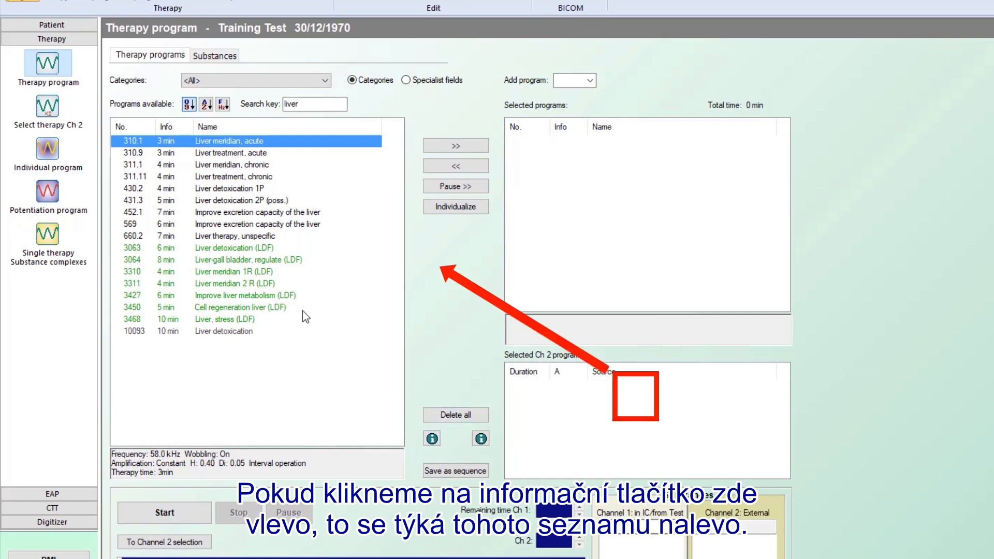
pyautogui.click(432, 439)
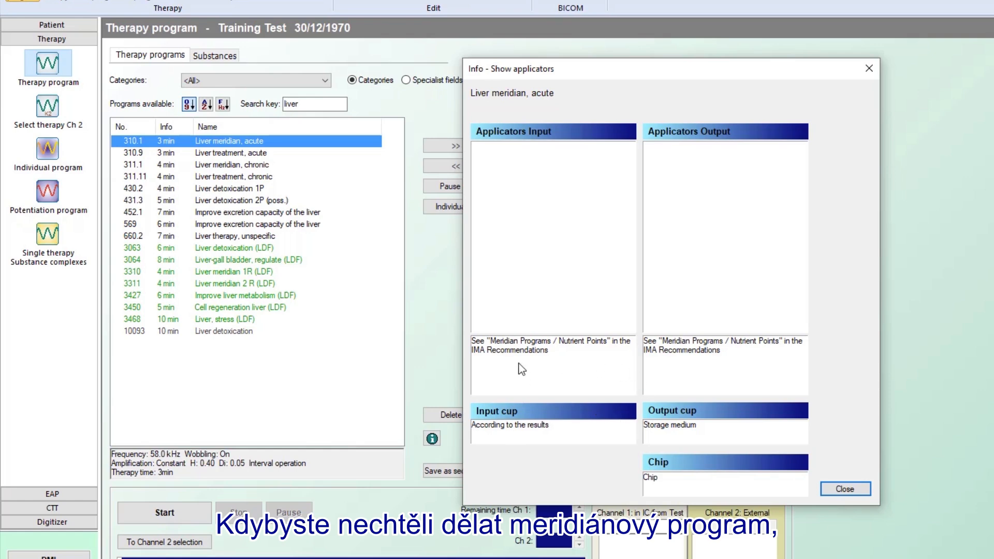
pyautogui.click(843, 487)
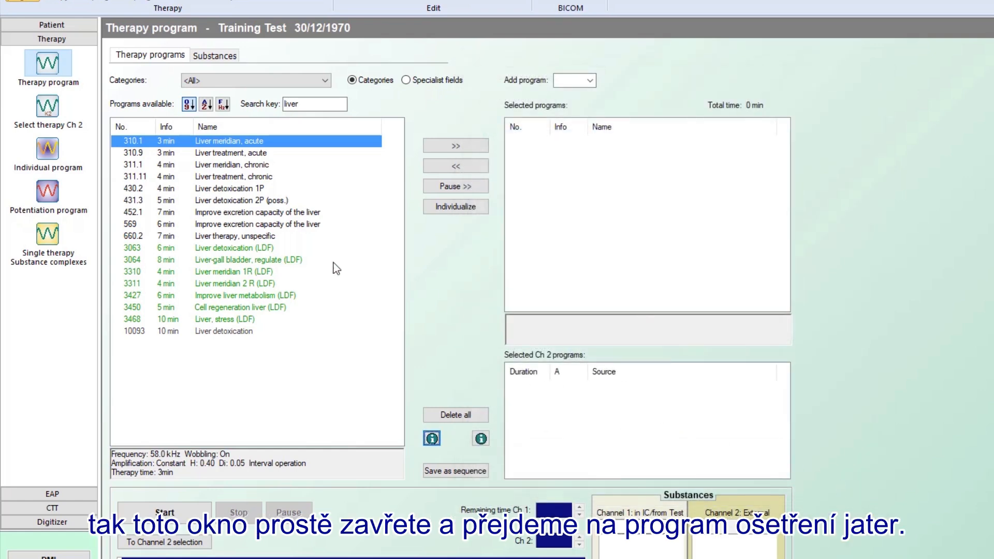
# - View the applicator placement for program 310.9 Liver treatment, acute, and close the information
pyautogui.click(225, 153)
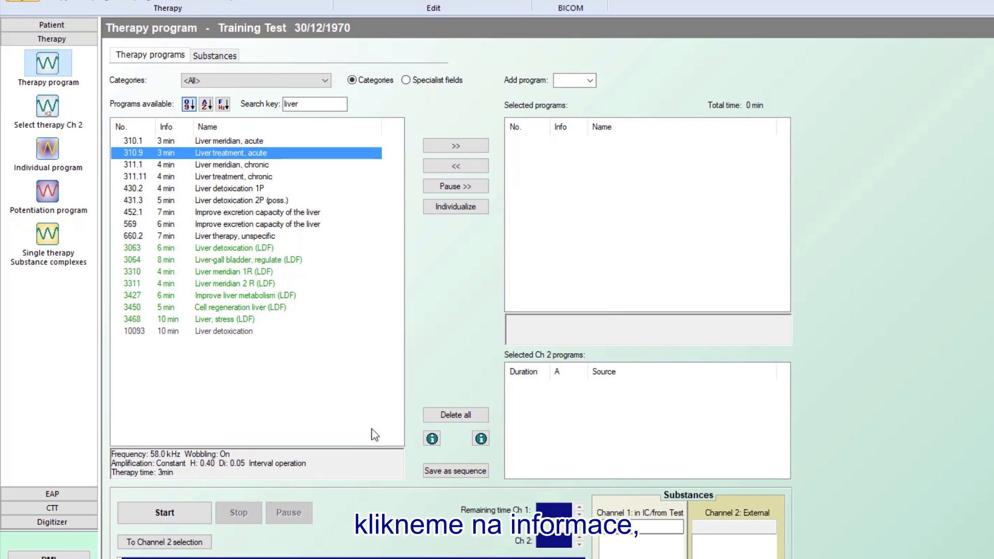
pyautogui.click(433, 439)
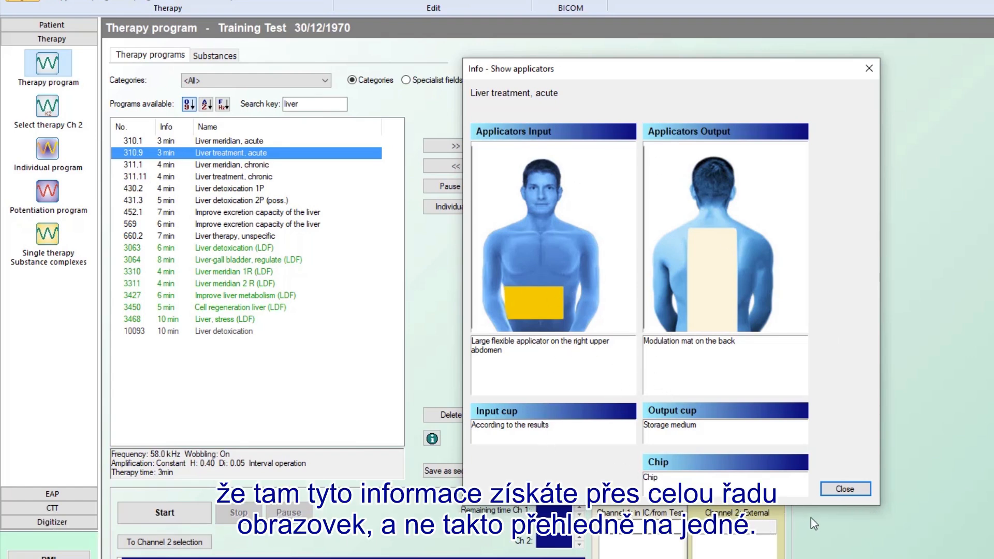
pyautogui.click(840, 490)
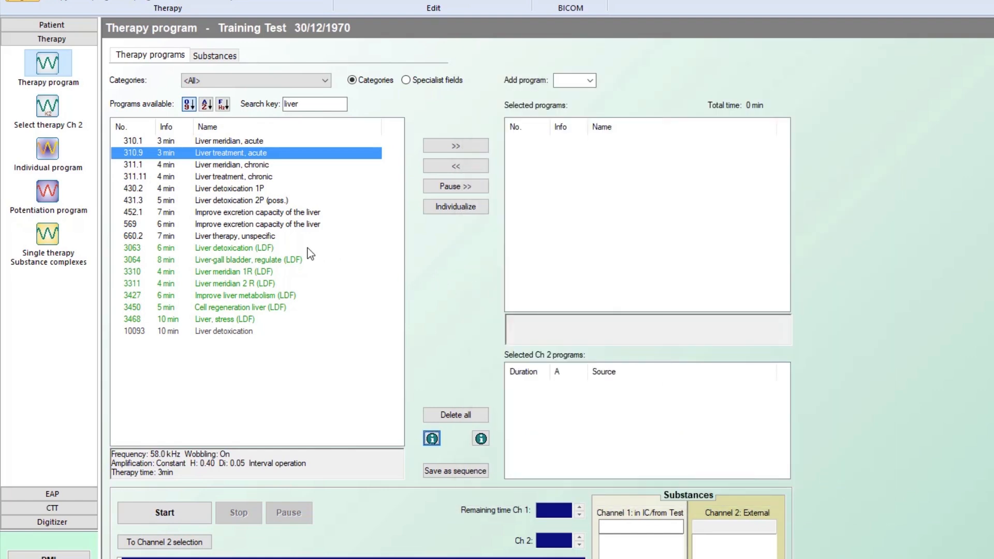
# - Check the settings and applicator placement of program 431.3 Liver detoxication 2P (poss.), and close the information
pyautogui.click(239, 201)
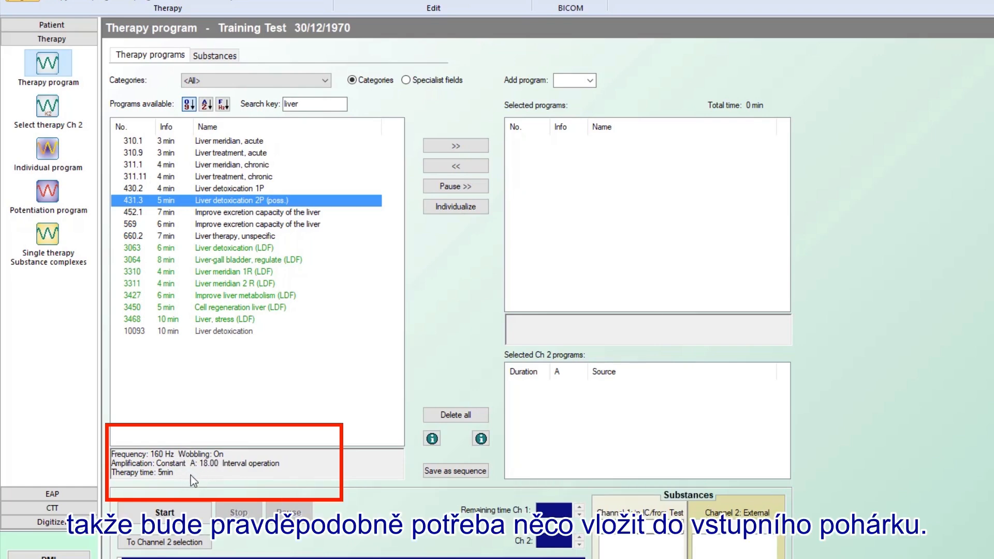
pyautogui.click(432, 439)
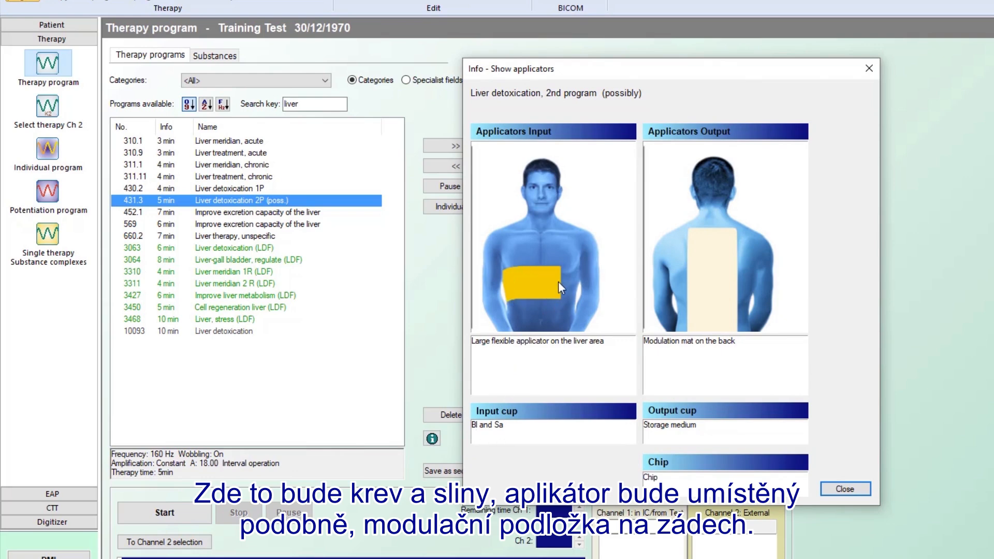
pyautogui.click(847, 488)
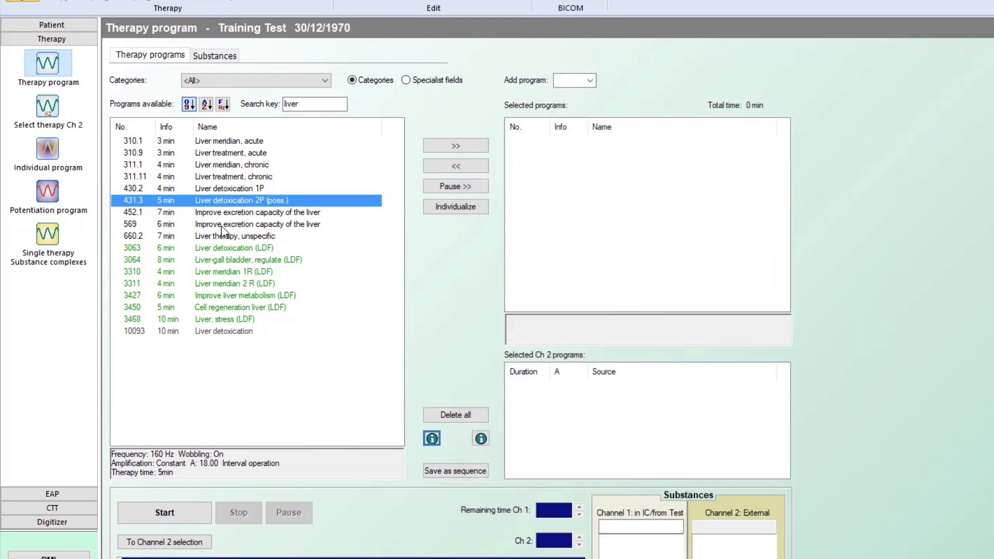
# - View the applicator placement for the Liver detoxication program sequence 10093, and close the information
pyautogui.click(224, 332)
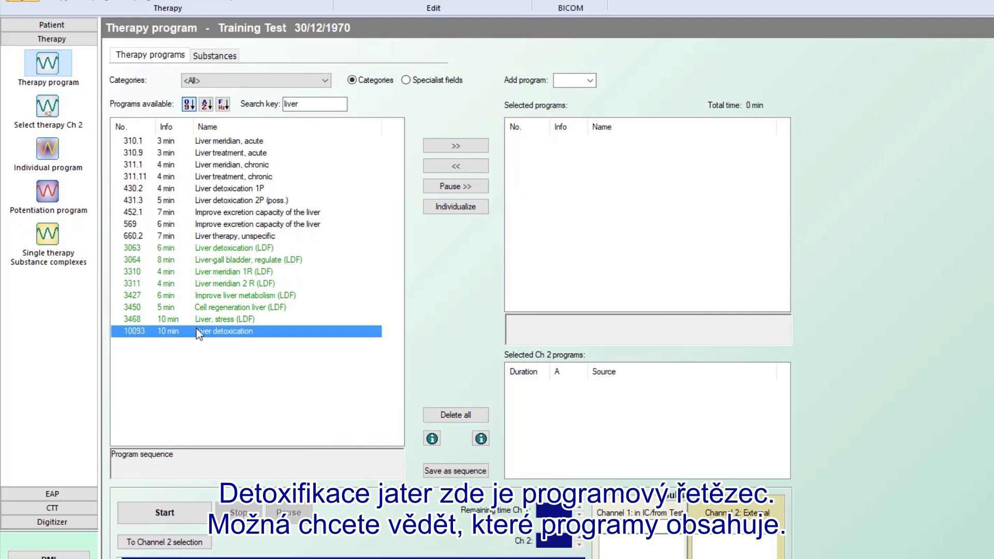
pyautogui.click(432, 439)
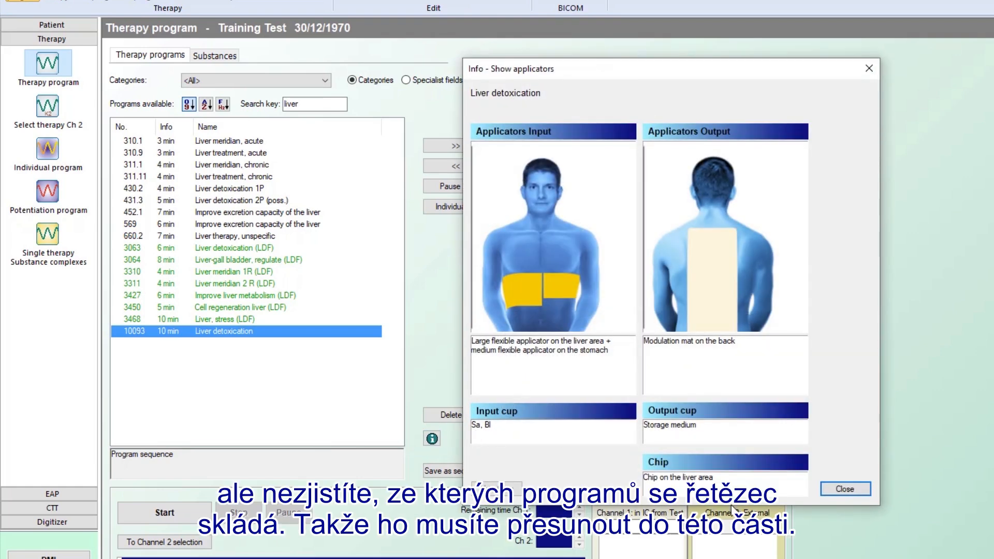
pyautogui.click(836, 489)
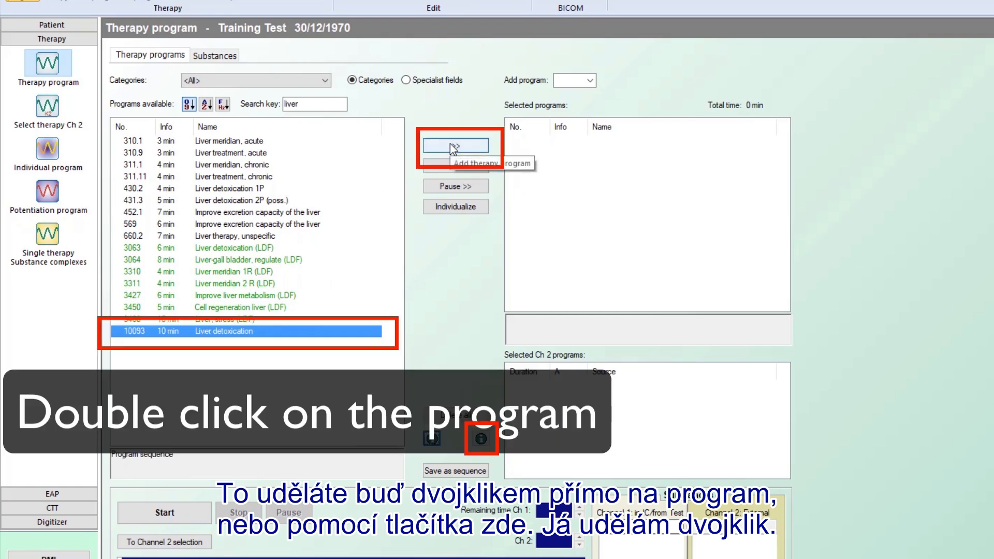
# - Add the Liver detoxication sequence 10093 to the selected programs and view the settings of each program it contains
pyautogui.doubleClick(241, 331)
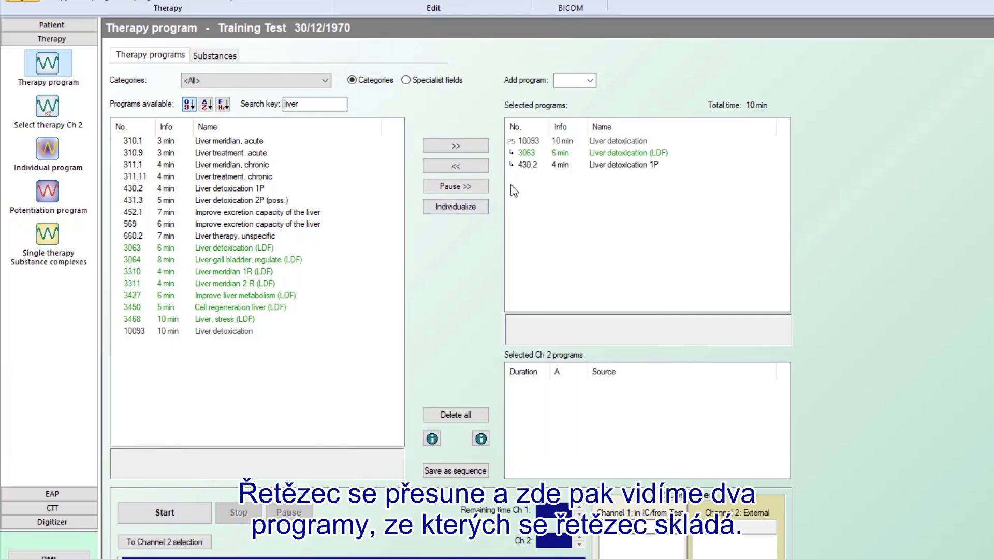
pyautogui.click(531, 153)
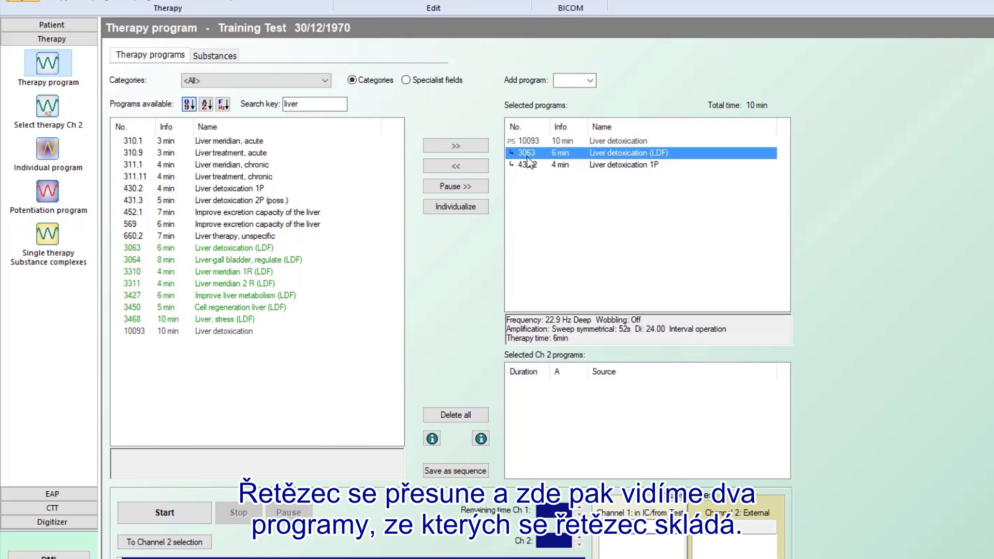
pyautogui.click(533, 165)
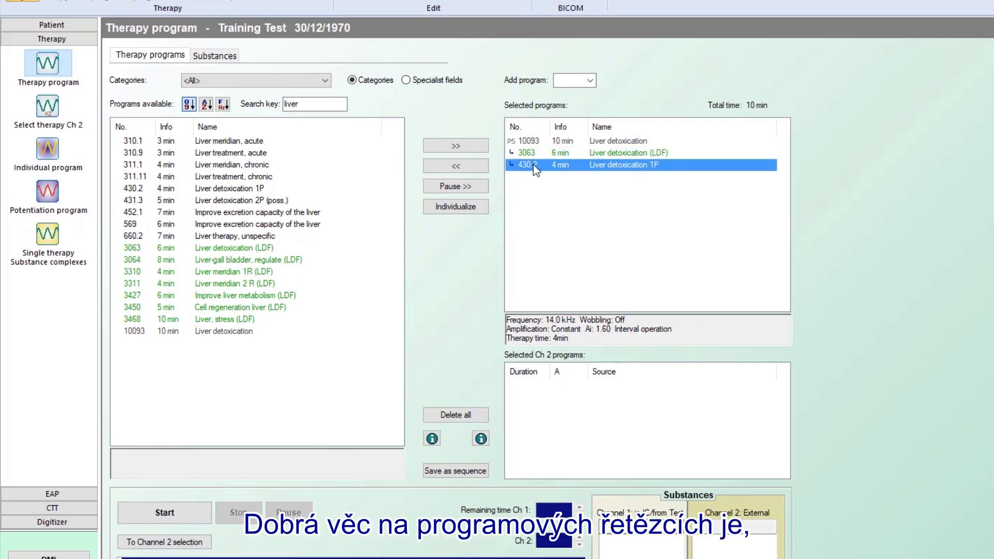
# - View the applicator information of the selected sequence 10093, and remove the sequence from the selected programs
pyautogui.click(533, 142)
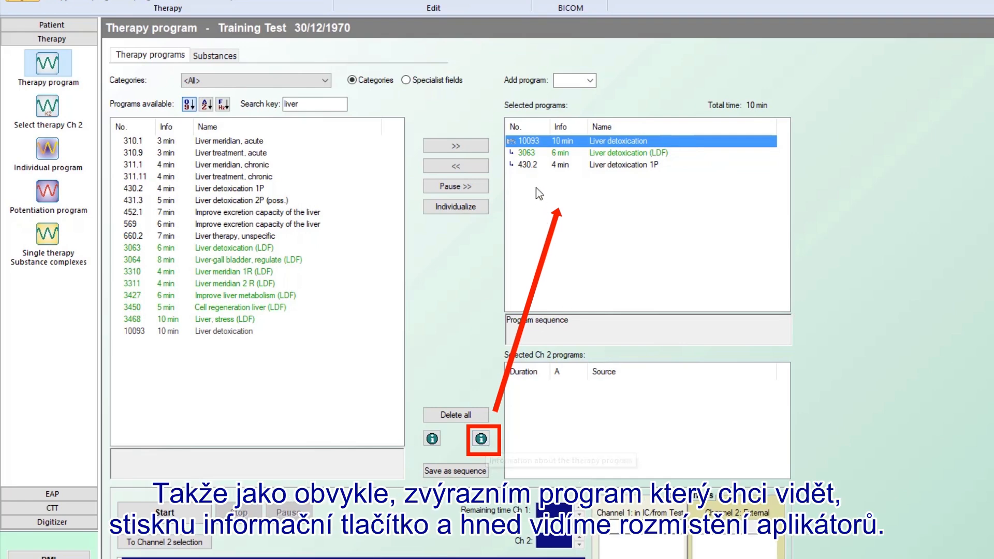
pyautogui.click(481, 439)
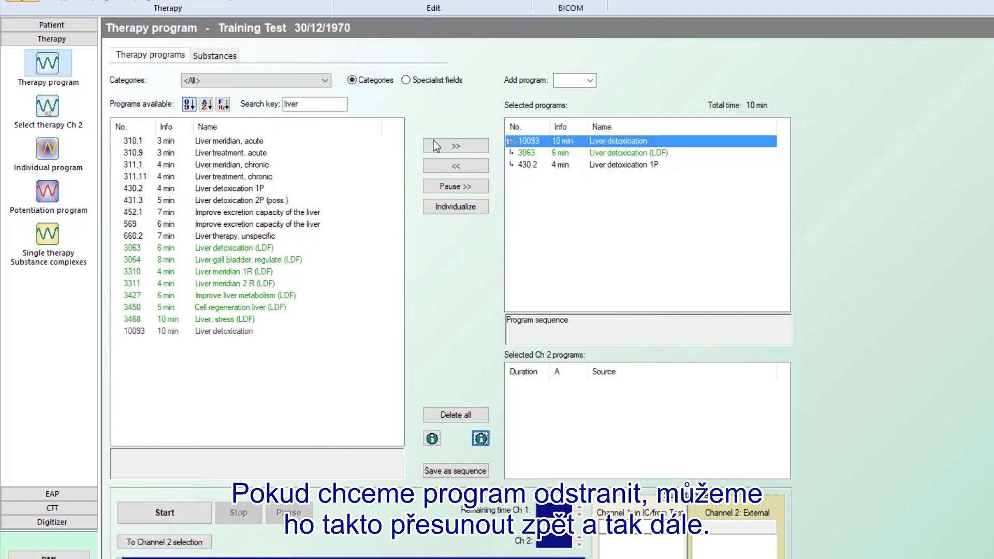
pyautogui.click(442, 167)
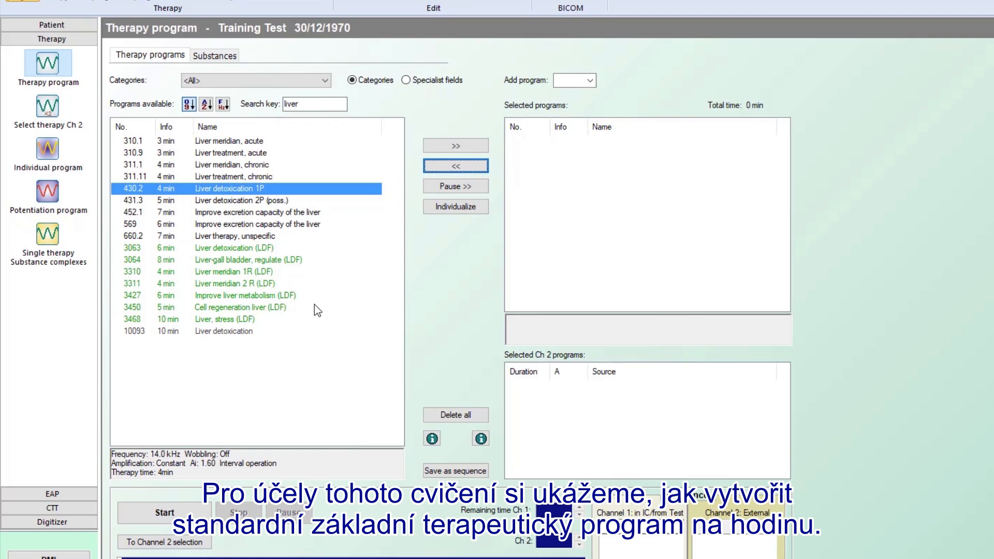
# - Search the available programs for "basic" and add sequence 10250 Basic program normal energetic CV 80-89 to the selected programs
pyautogui.doubleClick(308, 102)
pyautogui.write('b')
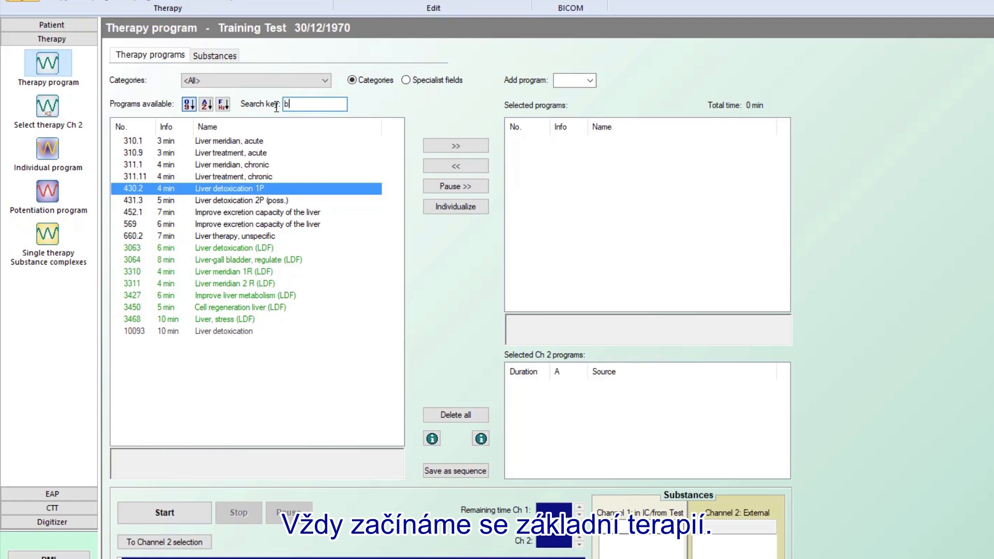
pyautogui.write('asic')
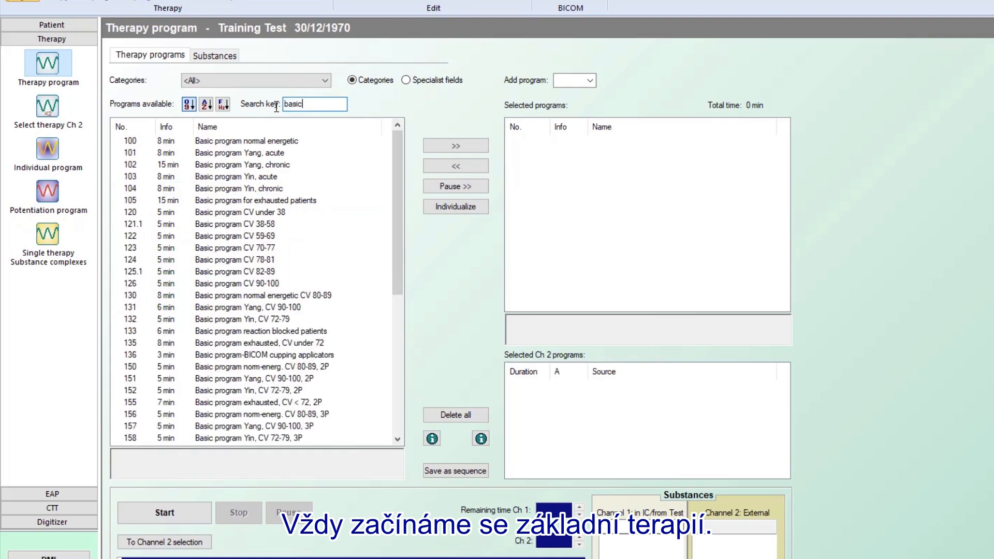
pyautogui.moveTo(396, 192); pyautogui.dragTo(429, 376)
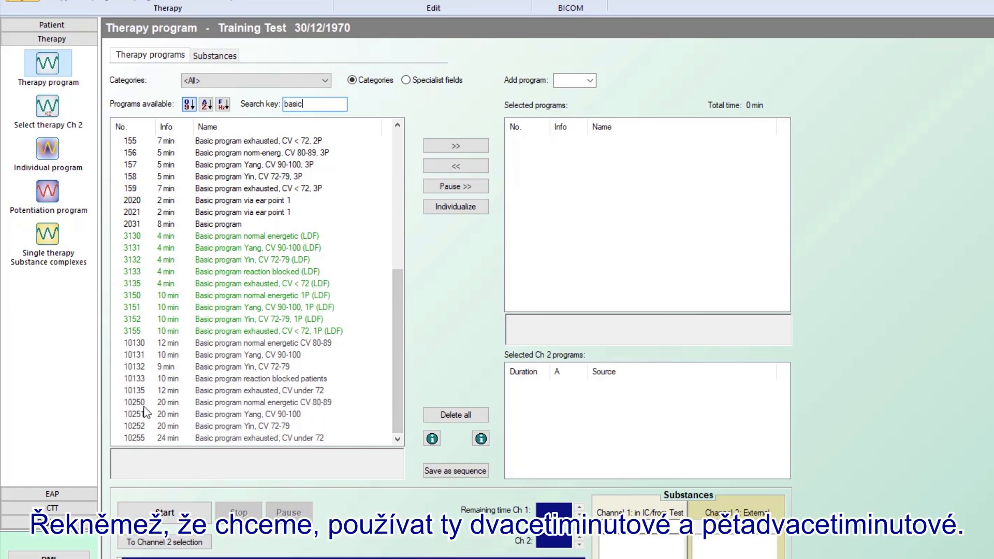
pyautogui.click(228, 403)
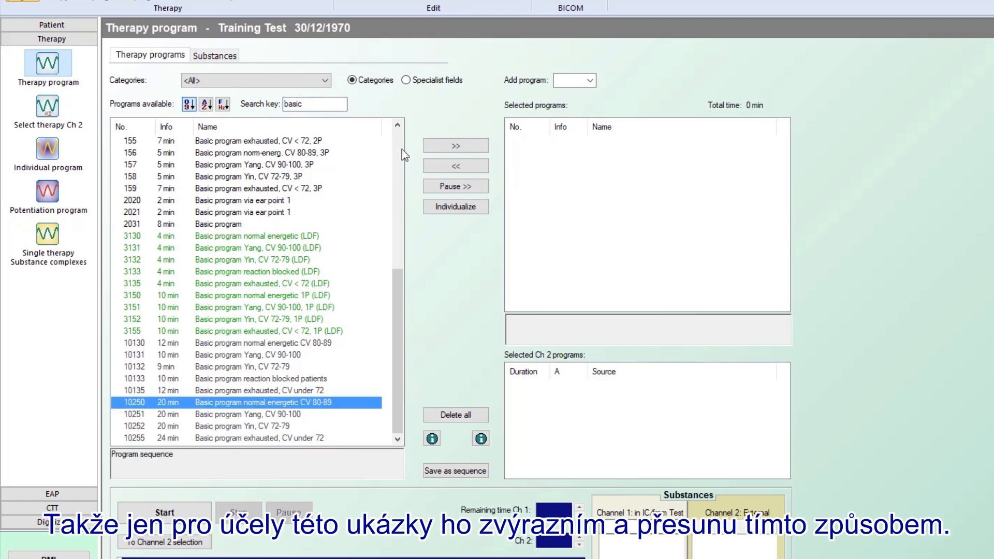
pyautogui.click(434, 145)
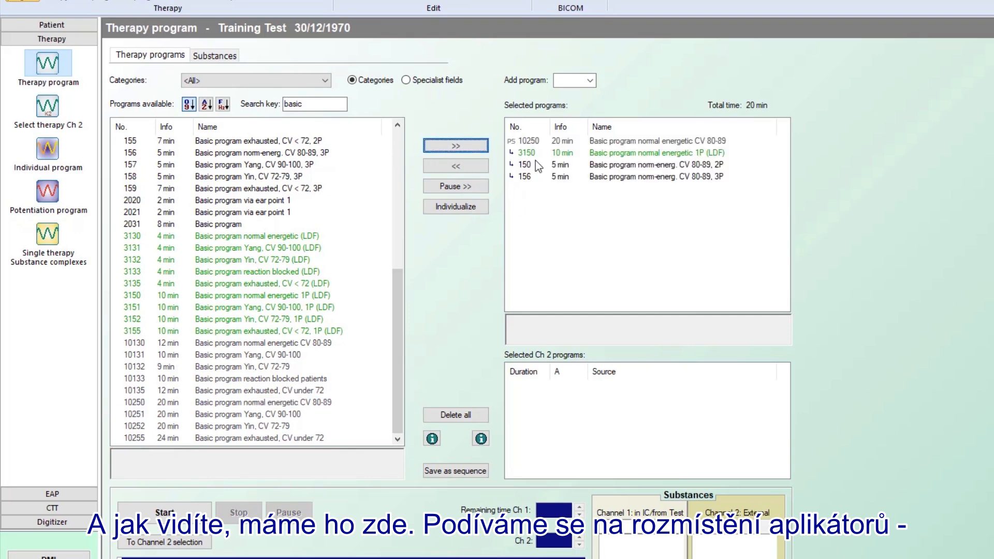
# - View the applicator placement for the selected basic program sequence 10250, and close the information
pyautogui.click(576, 139)
pyautogui.click(480, 439)
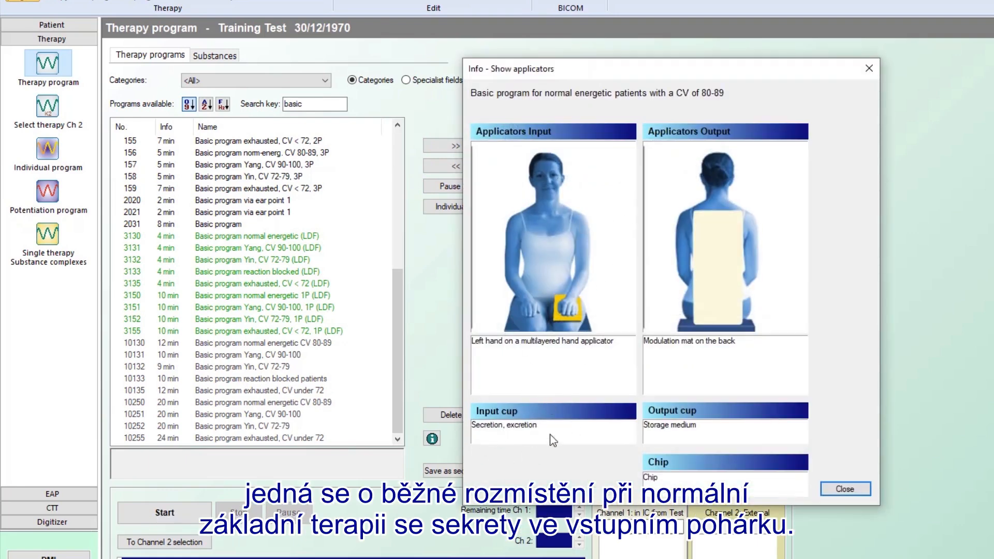
pyautogui.click(844, 489)
# - Search the available programs for "allergy p" and add sequence 10314 Allergy preparation to the selected programs after program 156
pyautogui.click(530, 177)
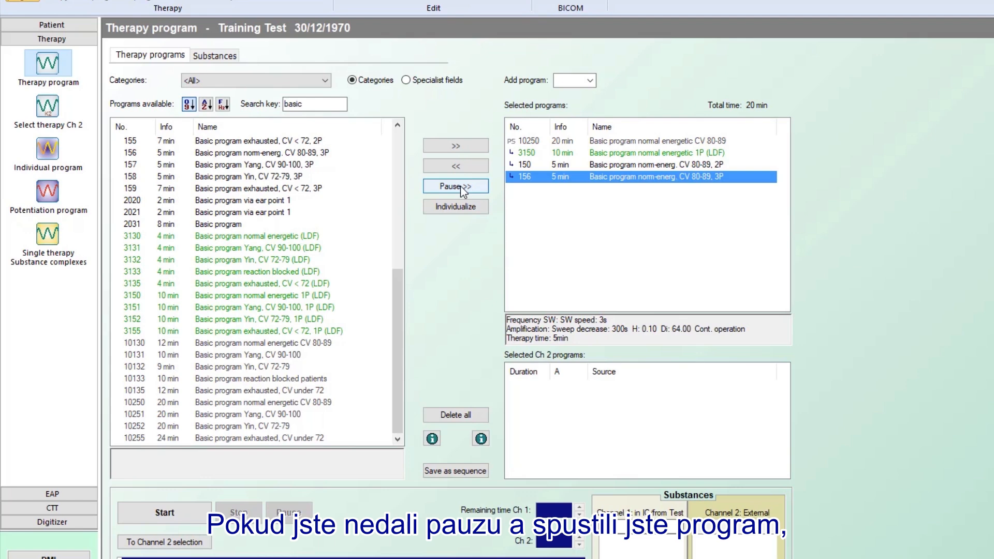
pyautogui.doubleClick(285, 103)
pyautogui.write('allergy p')
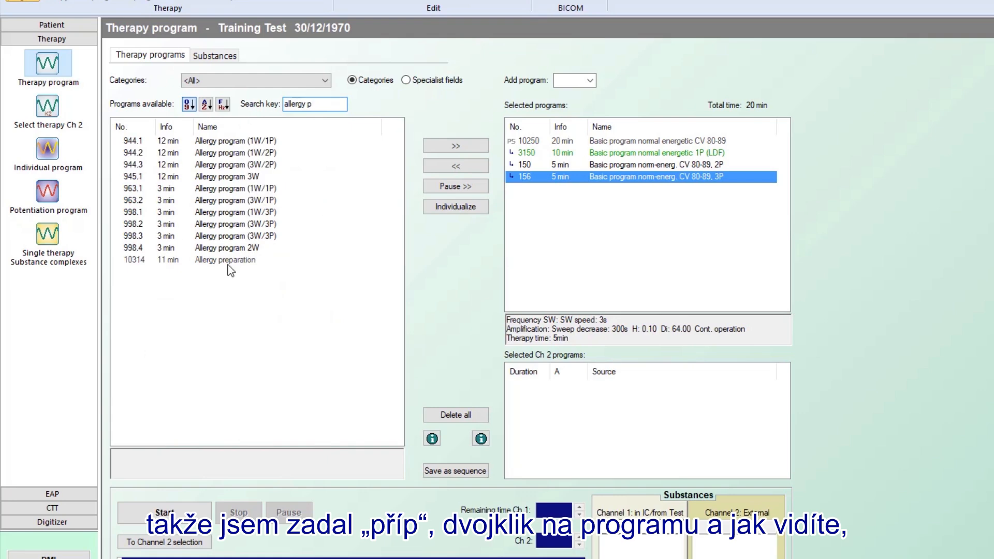
pyautogui.doubleClick(226, 260)
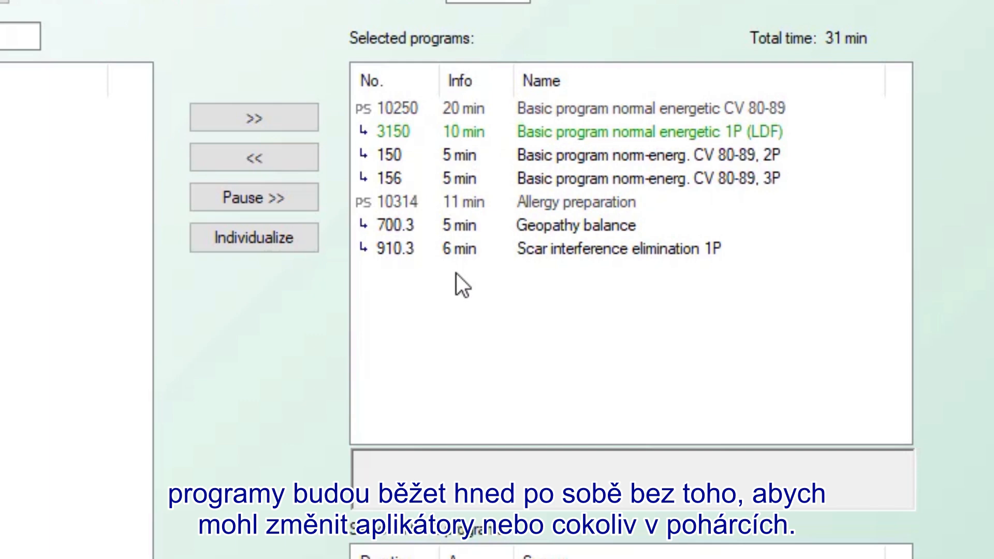
# - Insert a pause after program 156 and another after program 910.3 Scar interference elimination 1P in the selected programs
pyautogui.click(393, 179)
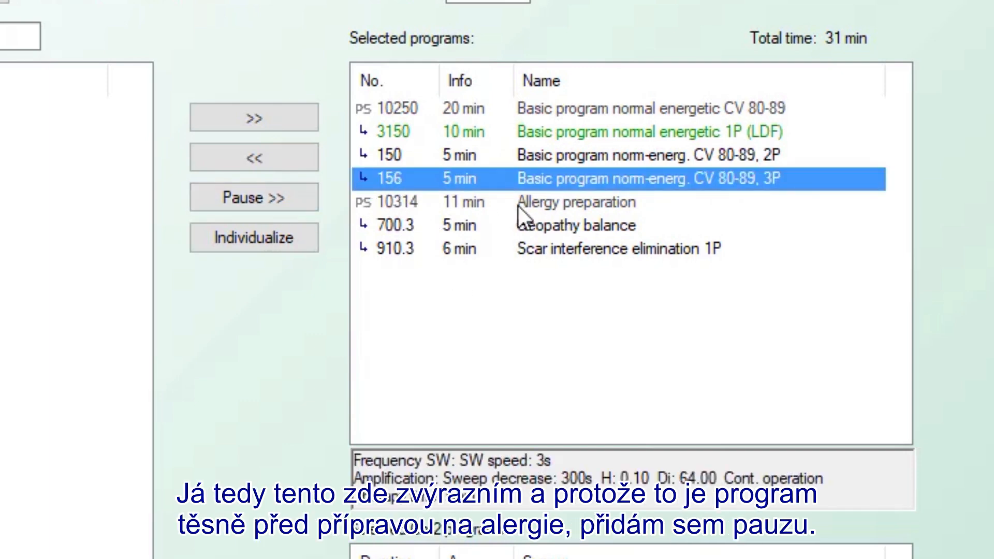
pyautogui.click(260, 198)
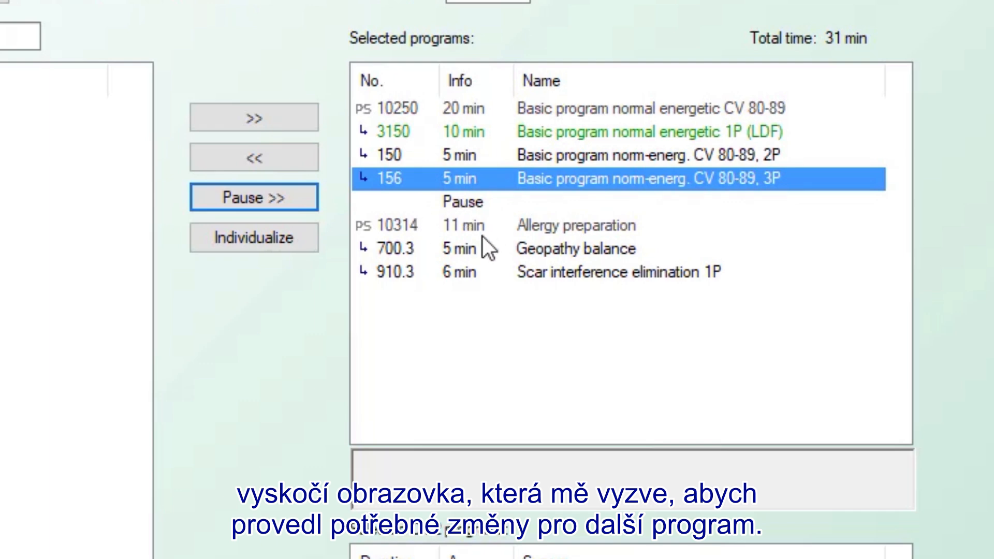
pyautogui.click(400, 266)
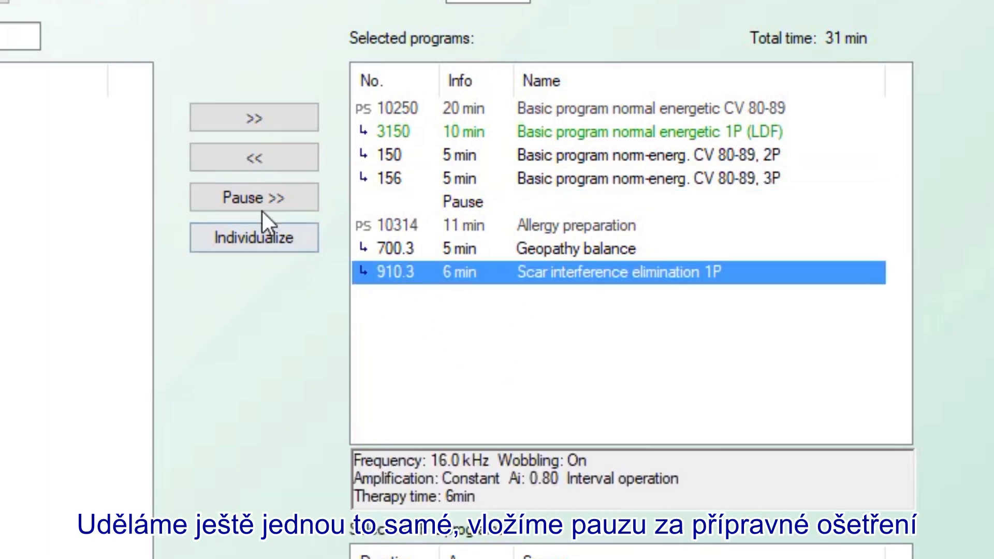
pyautogui.click(257, 196)
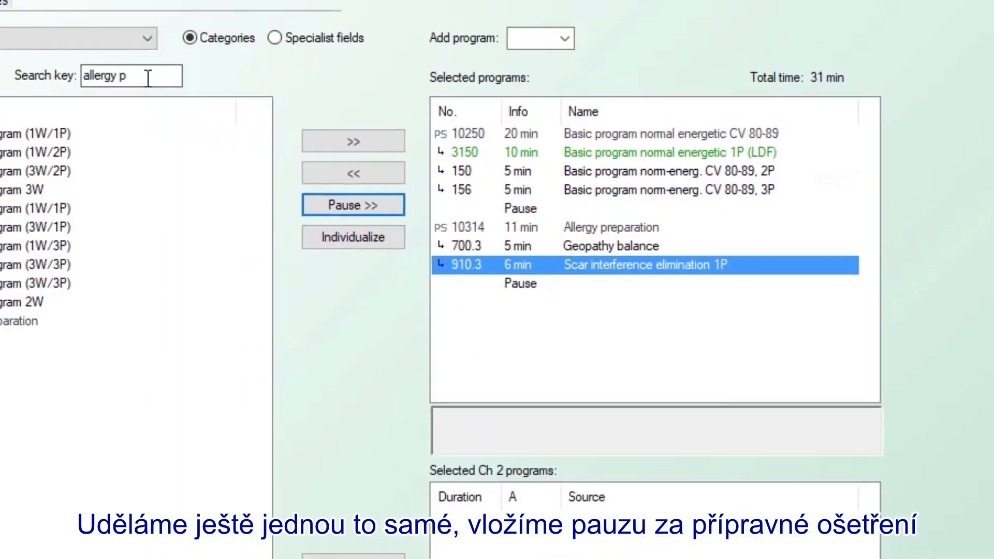
# - Search the available programs for "general", add sequence 10046 Detoxication (general) to the selected programs, and insert a pause after its last program, 930.3 Lymph activation
pyautogui.moveTo(274, 110); pyautogui.dragTo(207, 110)
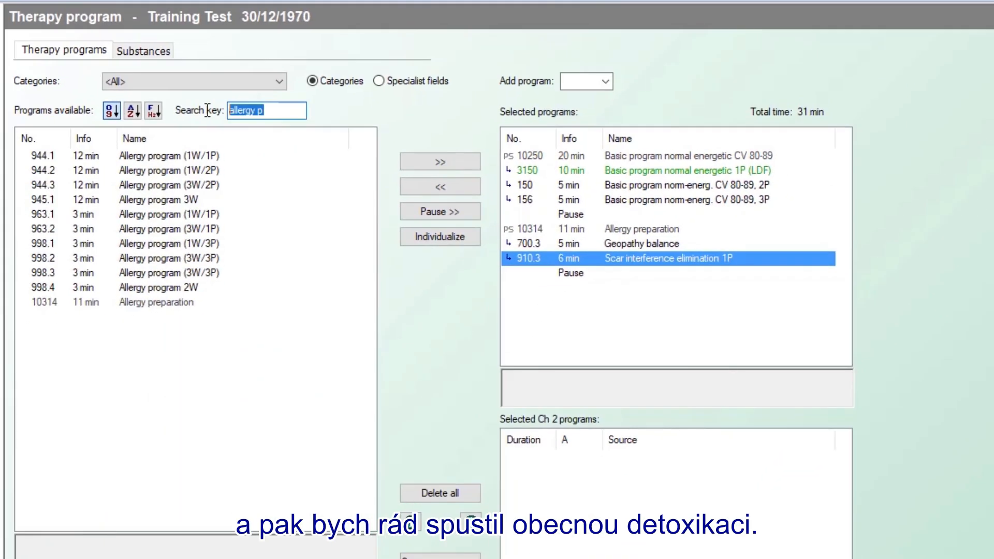
pyautogui.write('ge')
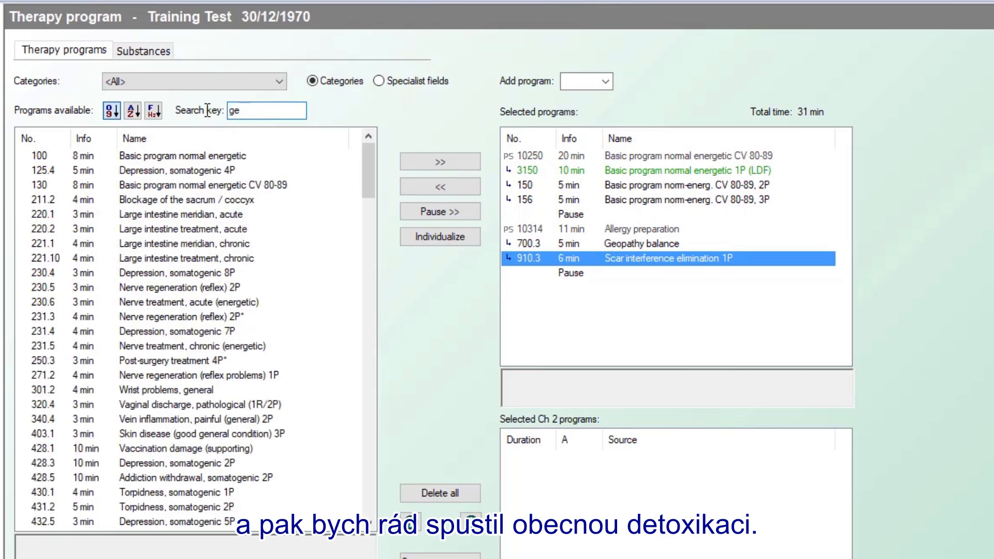
pyautogui.write('neral')
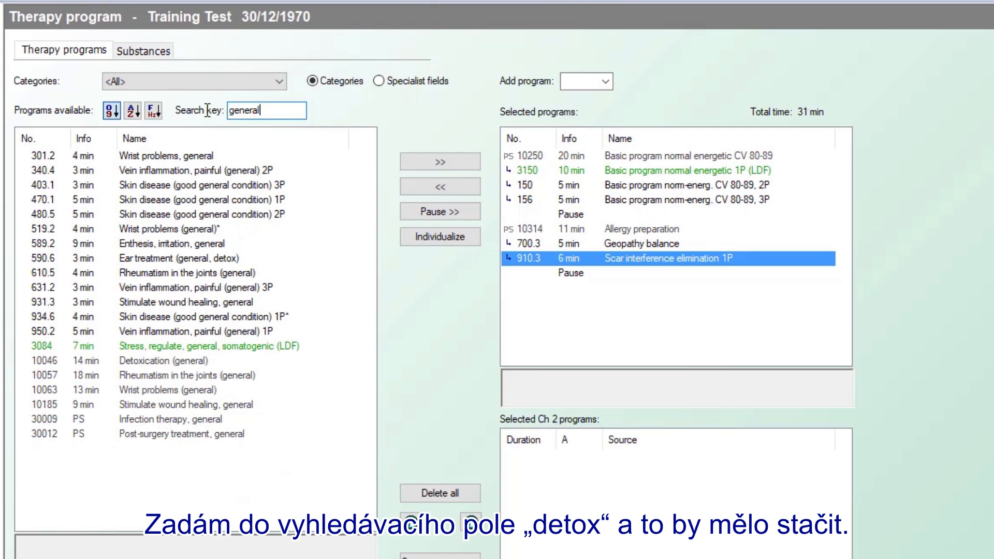
pyautogui.write(' d')
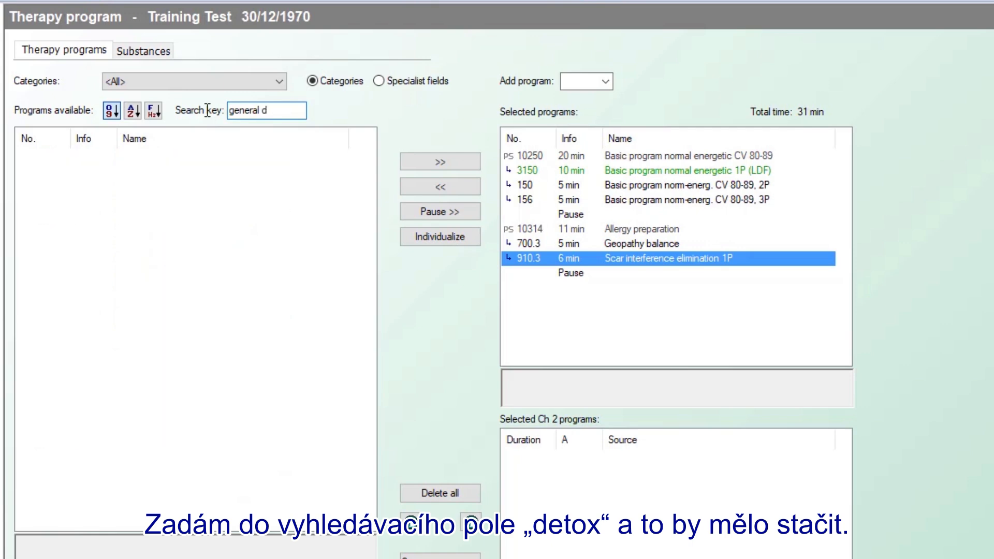
pyautogui.press('BackSpace')
pyautogui.press('BackSpace')
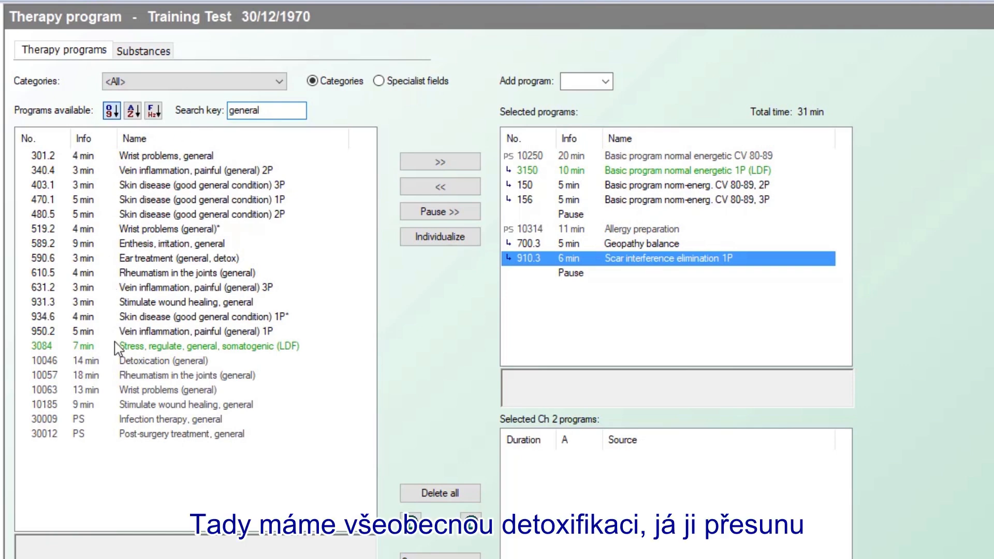
pyautogui.click(131, 365)
pyautogui.click(443, 163)
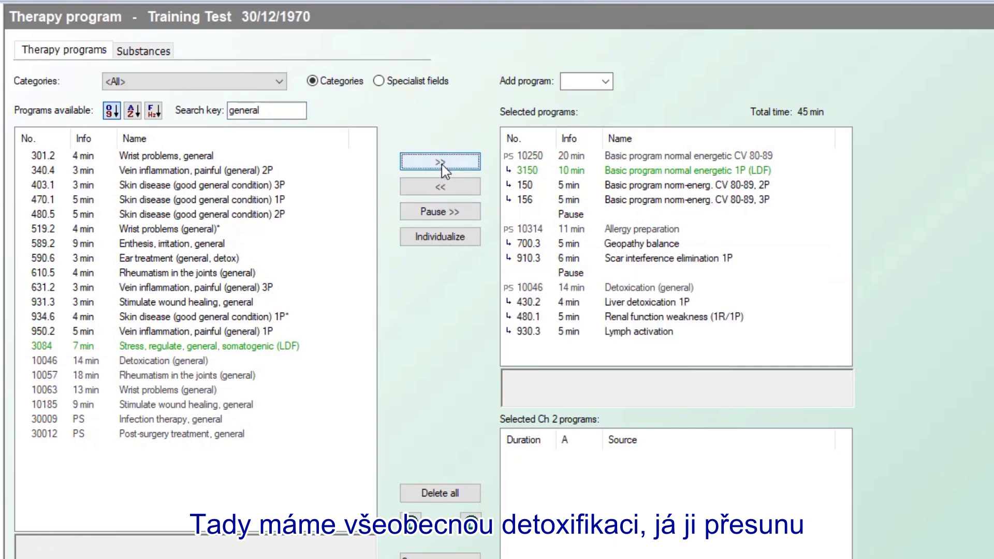
pyautogui.click(568, 331)
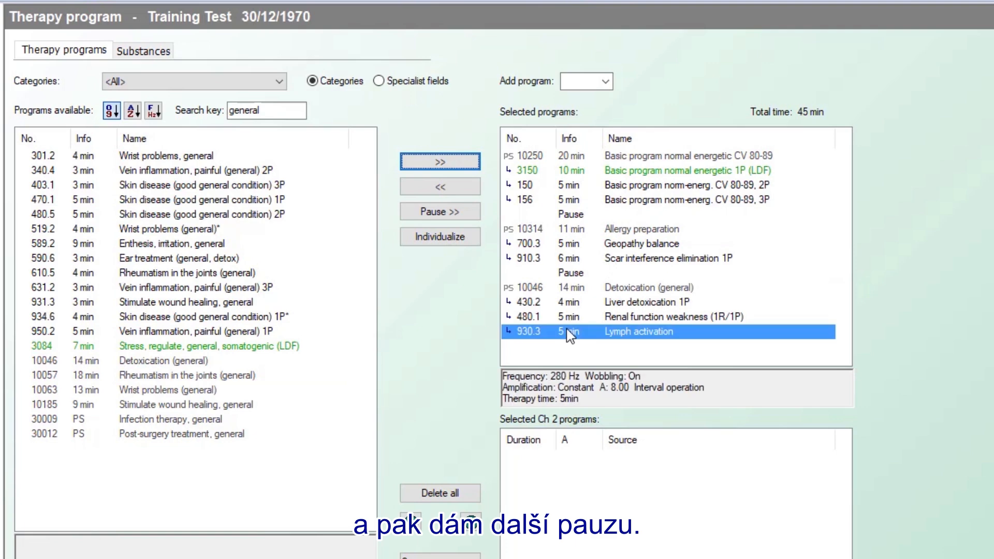
pyautogui.click(440, 212)
# - Search the available programs for "cand", check the applicator information of 3413 Candida therapy 1R (LDF), and add that program to the selected programs
pyautogui.moveTo(275, 110); pyautogui.dragTo(226, 114)
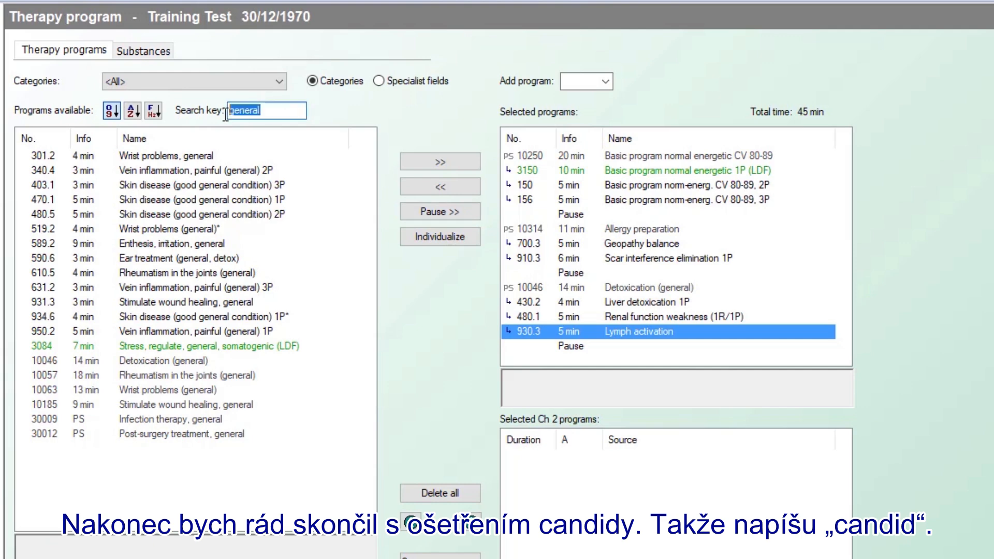
pyautogui.write('ca')
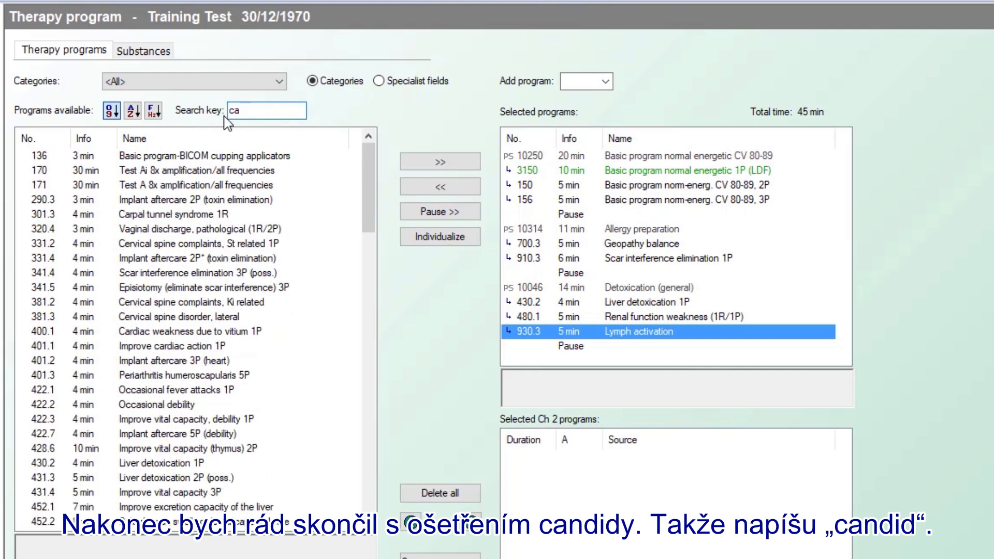
pyautogui.write('nd')
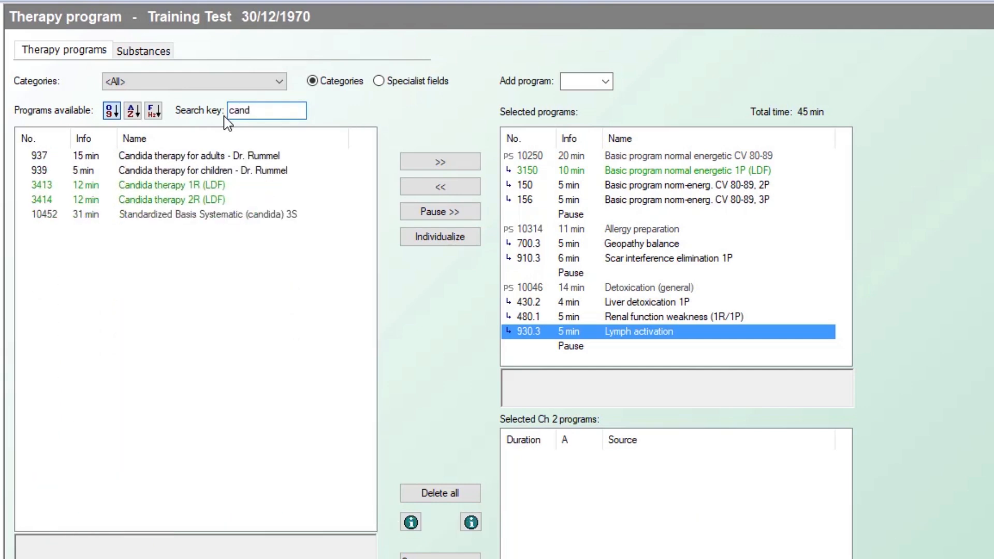
pyautogui.click(183, 184)
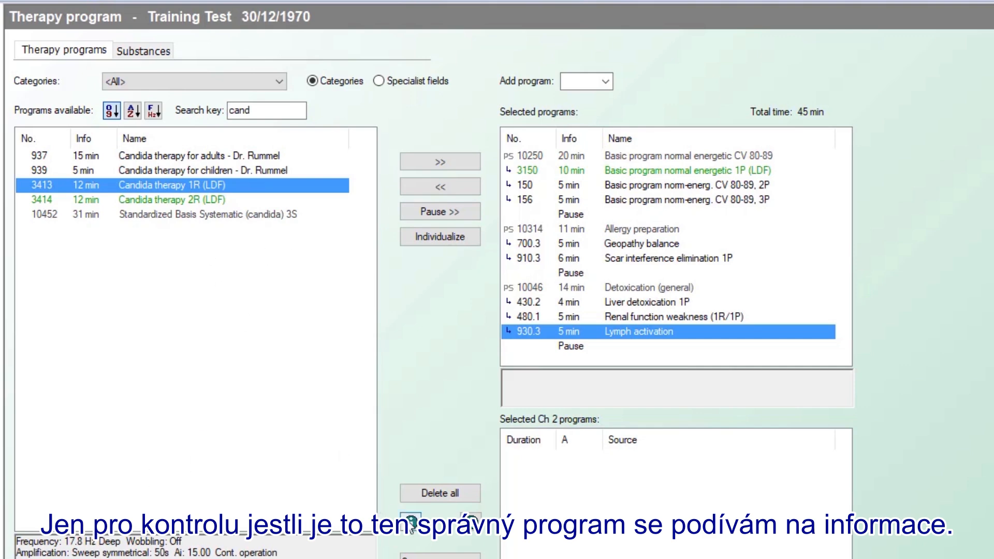
pyautogui.click(413, 523)
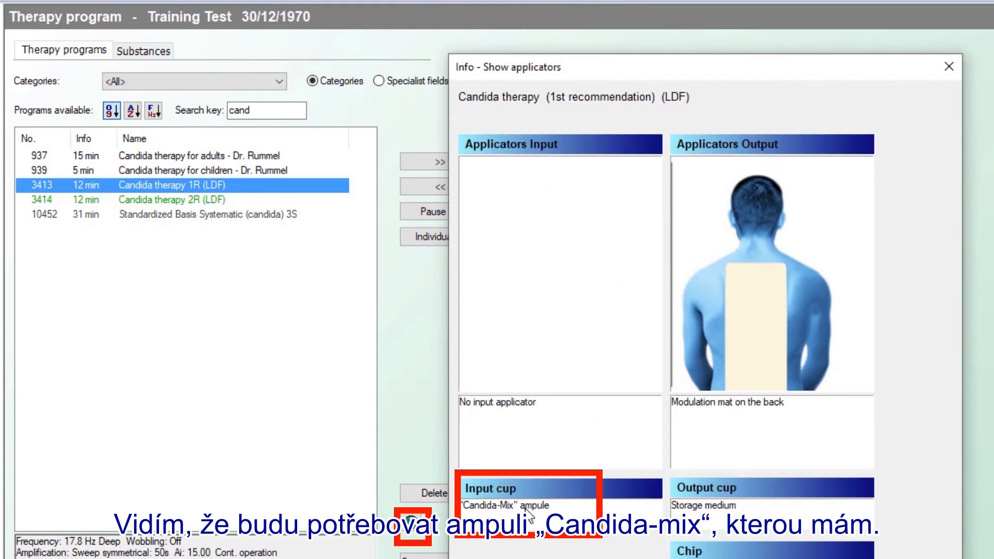
pyautogui.press('Escape')
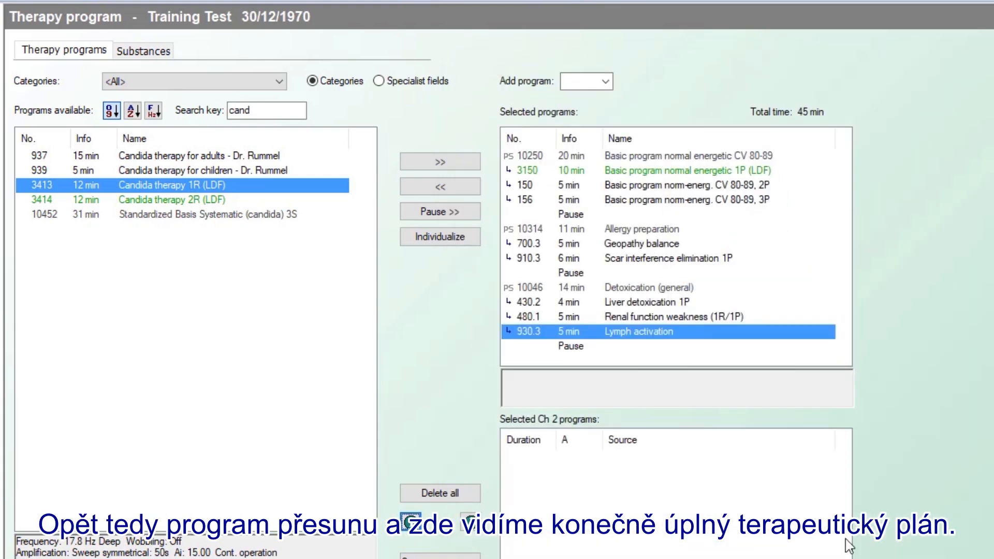
pyautogui.click(443, 167)
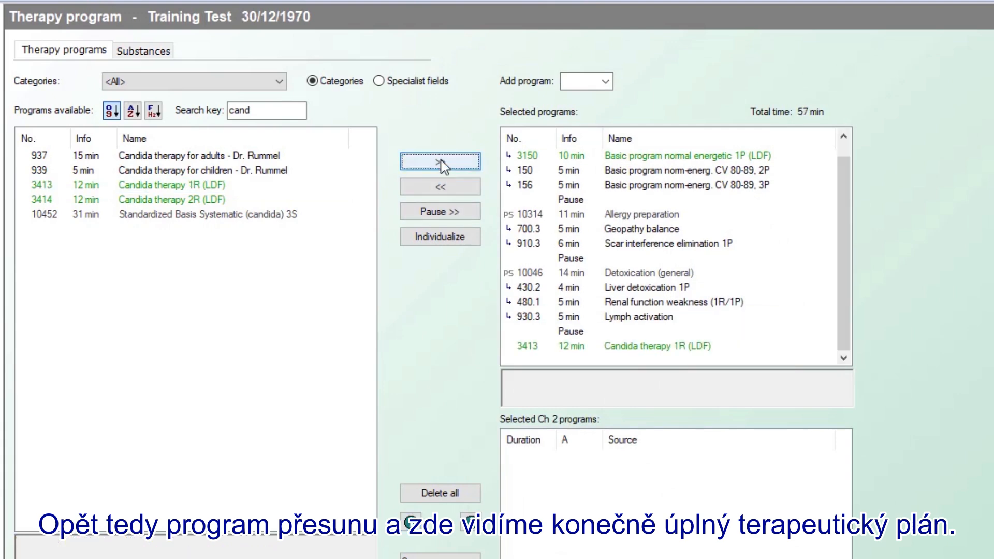
# - Review the complete selected programs list, and start saving it as a therapy list in the Documents folder
pyautogui.moveTo(848, 309); pyautogui.dragTo(848, 337)
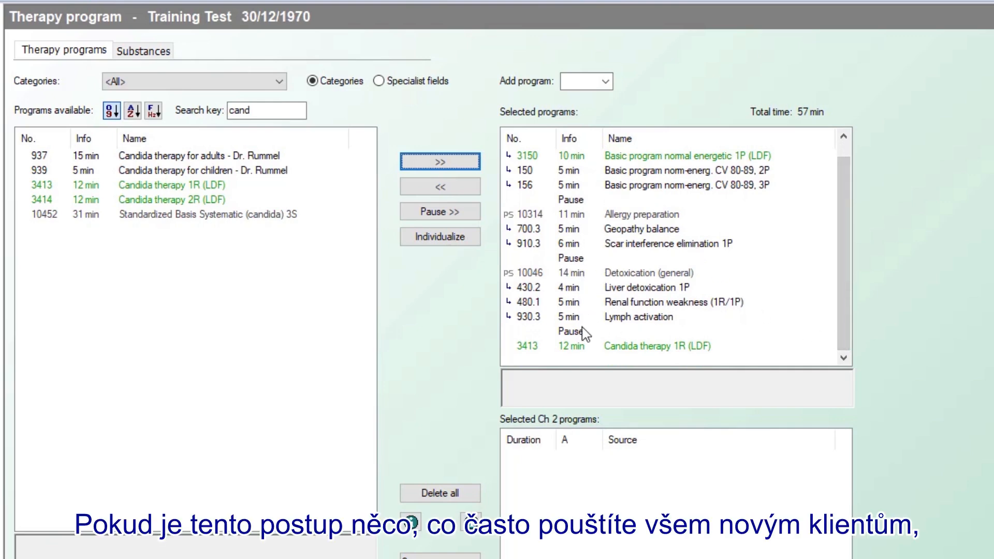
pyautogui.moveTo(848, 334); pyautogui.dragTo(861, 239)
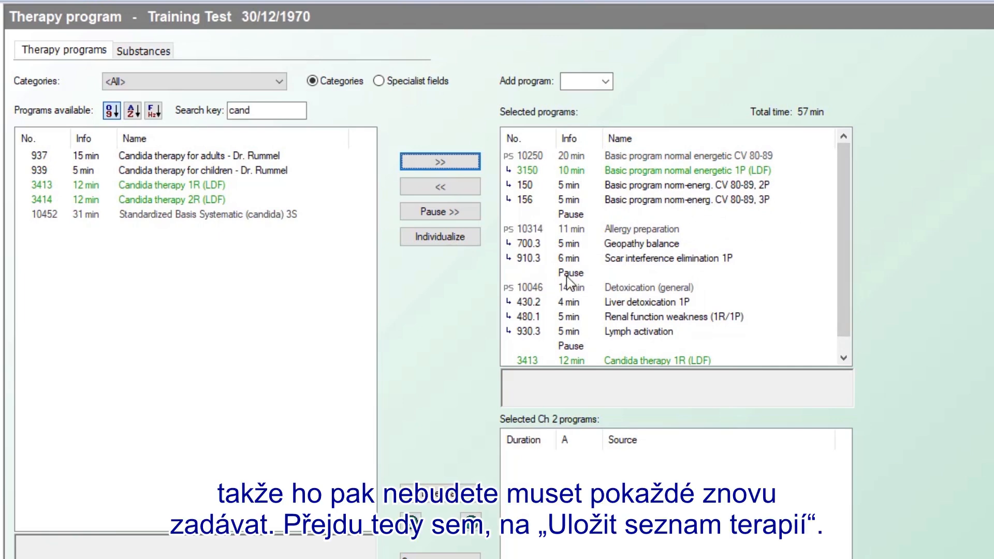
pyautogui.moveTo(840, 240); pyautogui.dragTo(842, 212)
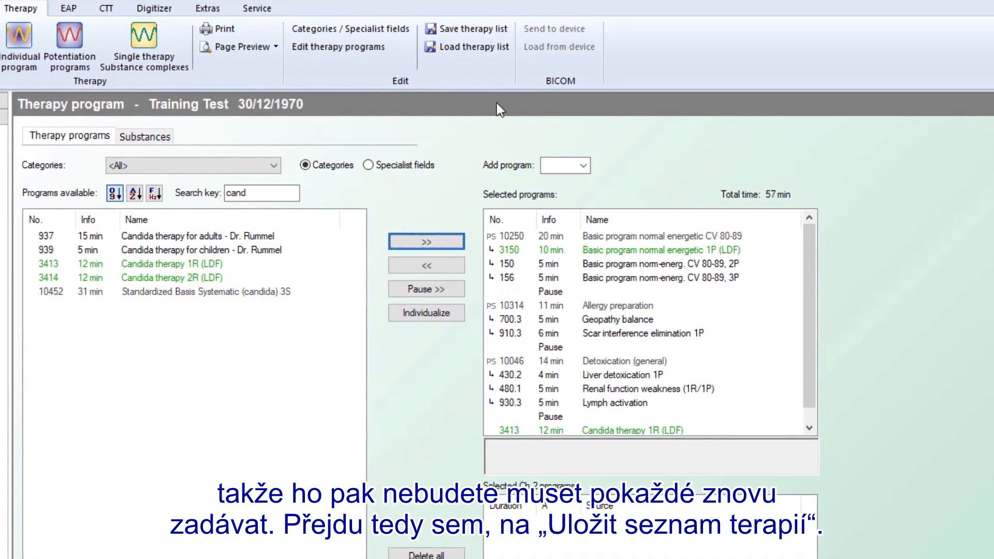
pyautogui.click(444, 27)
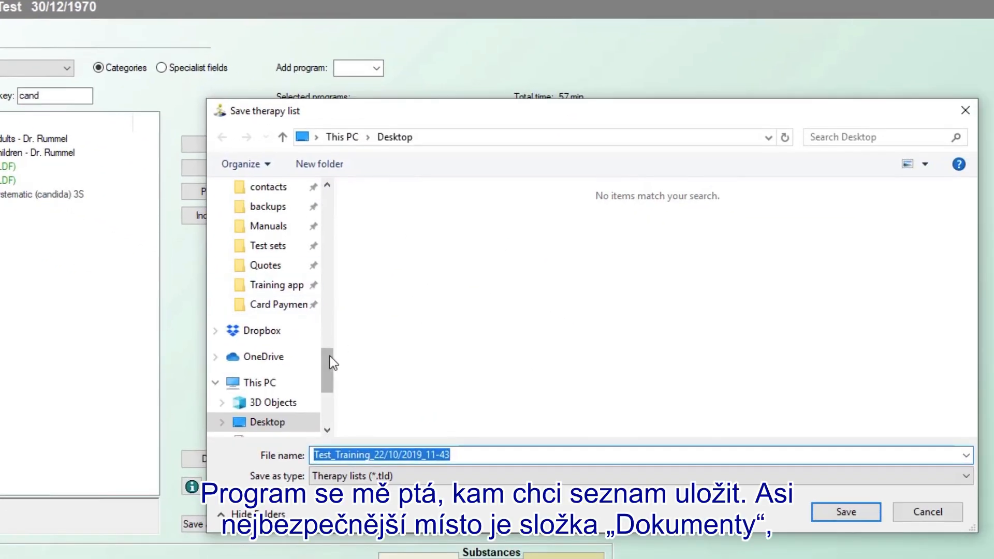
pyautogui.moveTo(329, 359); pyautogui.dragTo(321, 379)
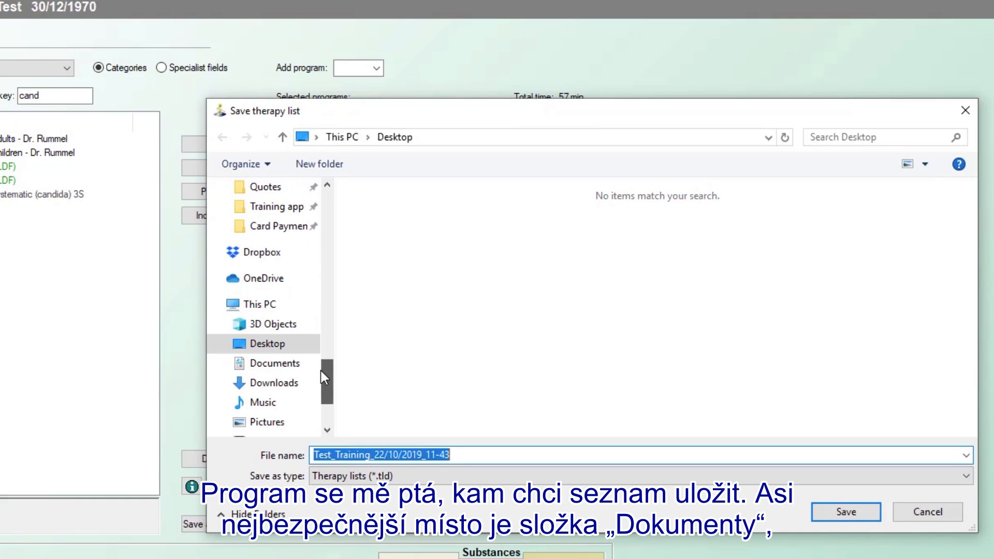
pyautogui.click(272, 363)
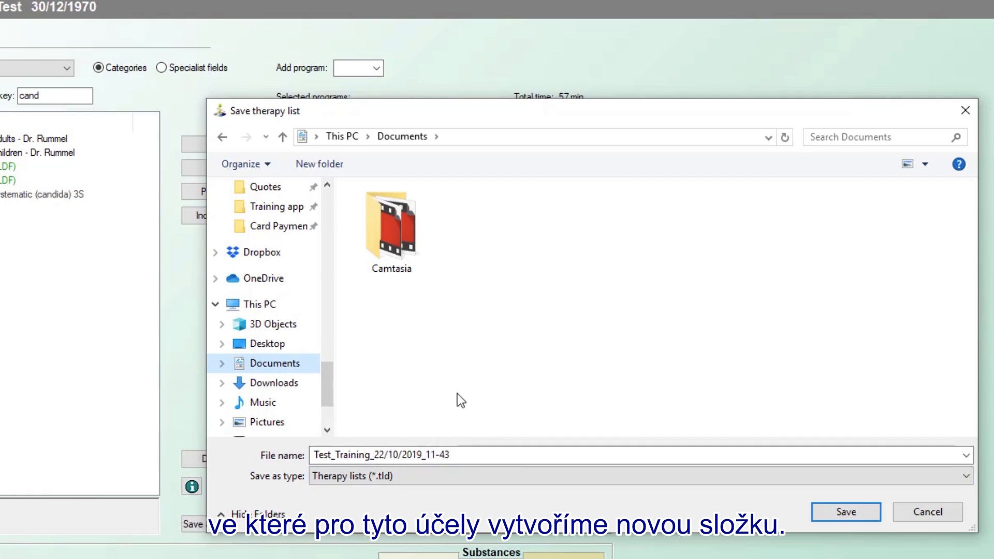
# - Create a new folder named "Bicom therapy list" inside Documents
pyautogui.rightClick(389, 354)
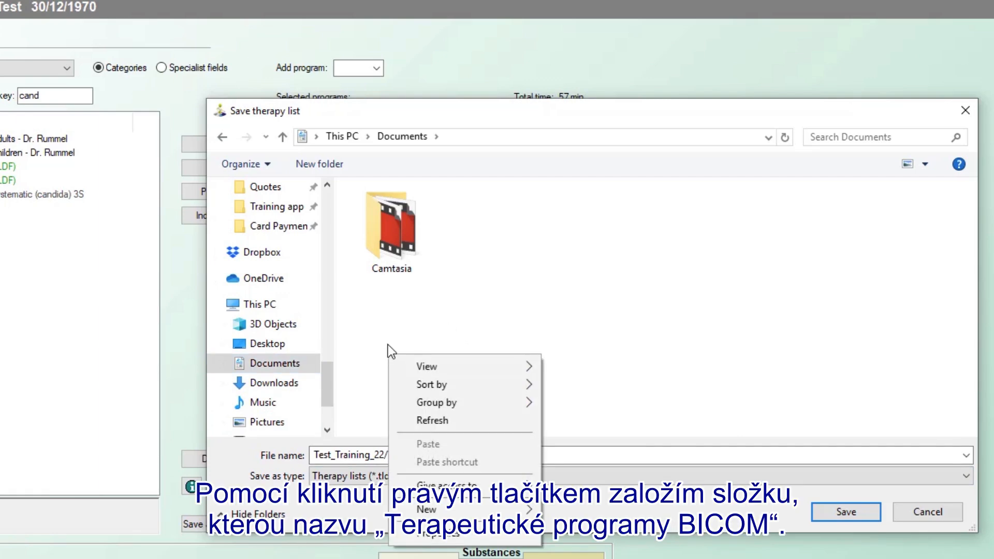
pyautogui.moveTo(426, 510)
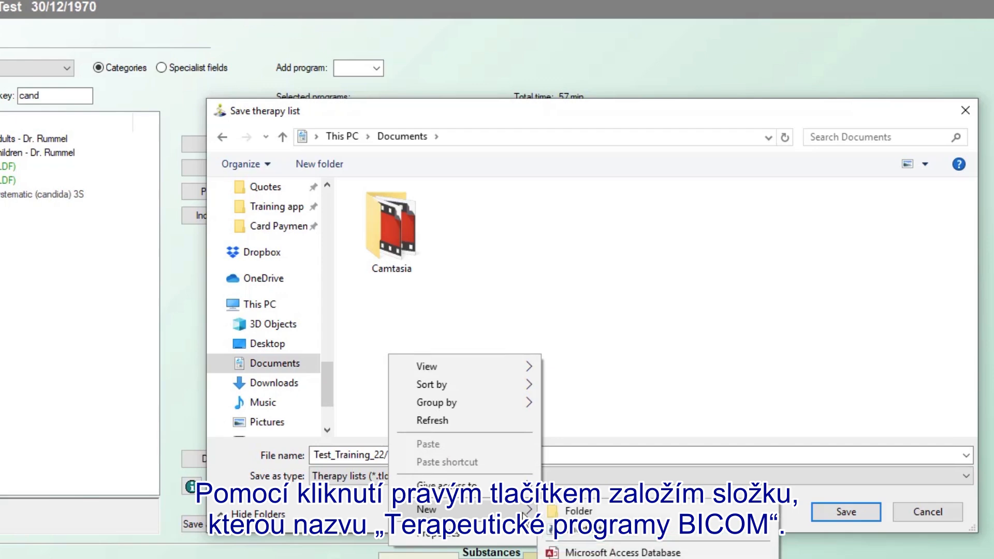
pyautogui.click(587, 514)
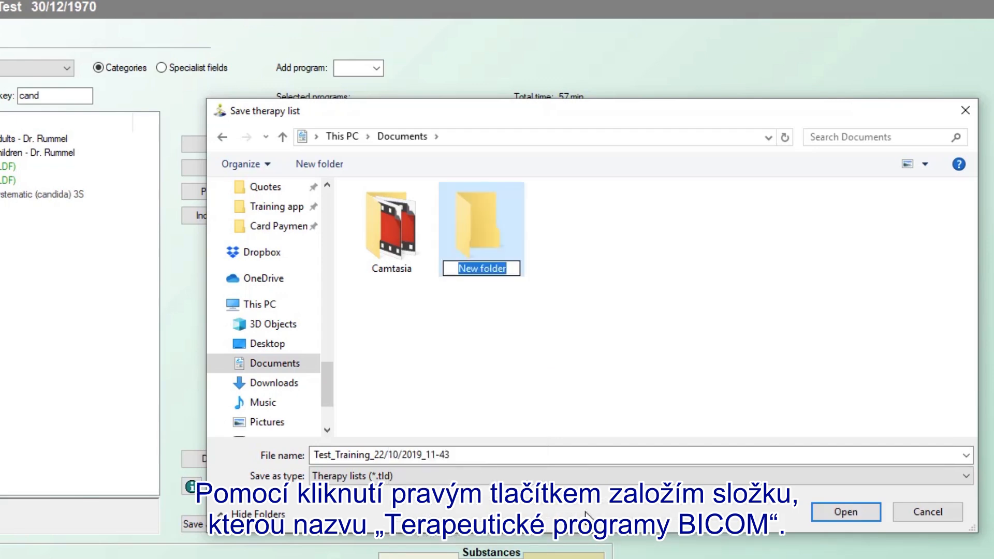
pyautogui.write('B')
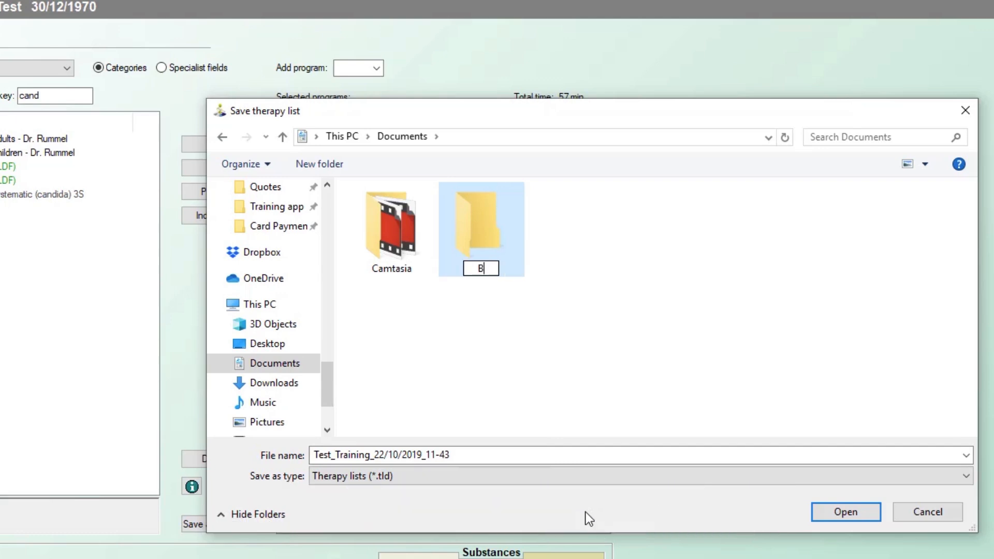
pyautogui.write('icom ')
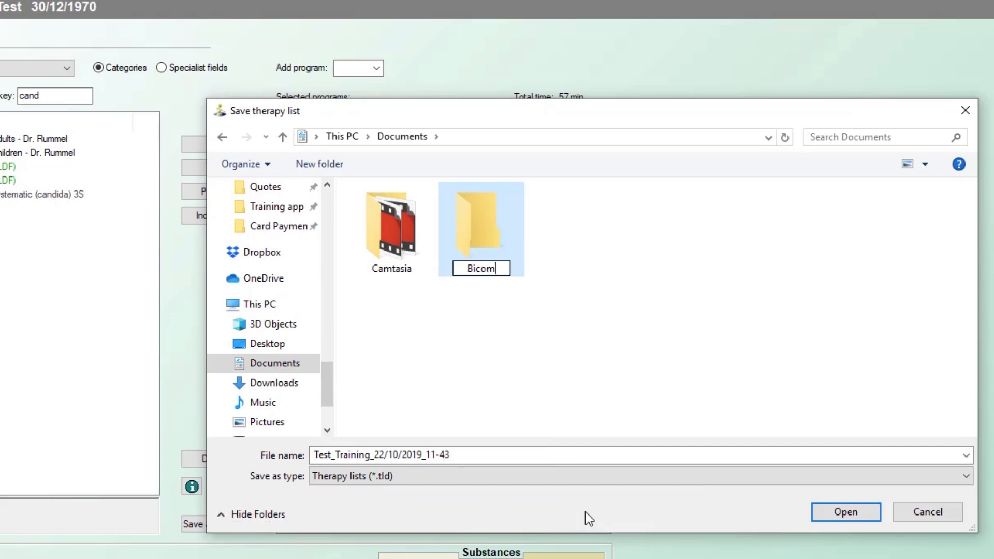
pyautogui.write(';')
pyautogui.press('BackSpace')
pyautogui.write('th')
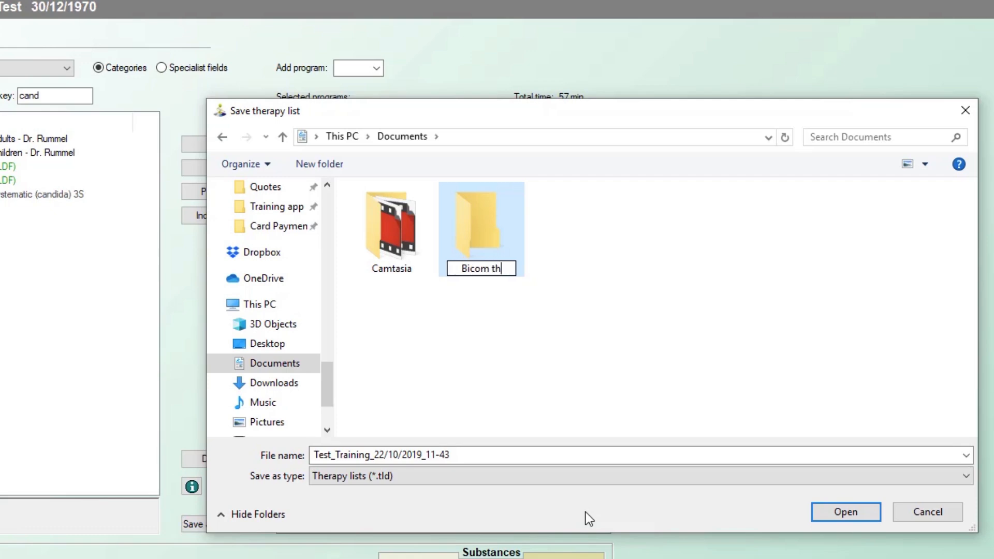
pyautogui.write('erapy list')
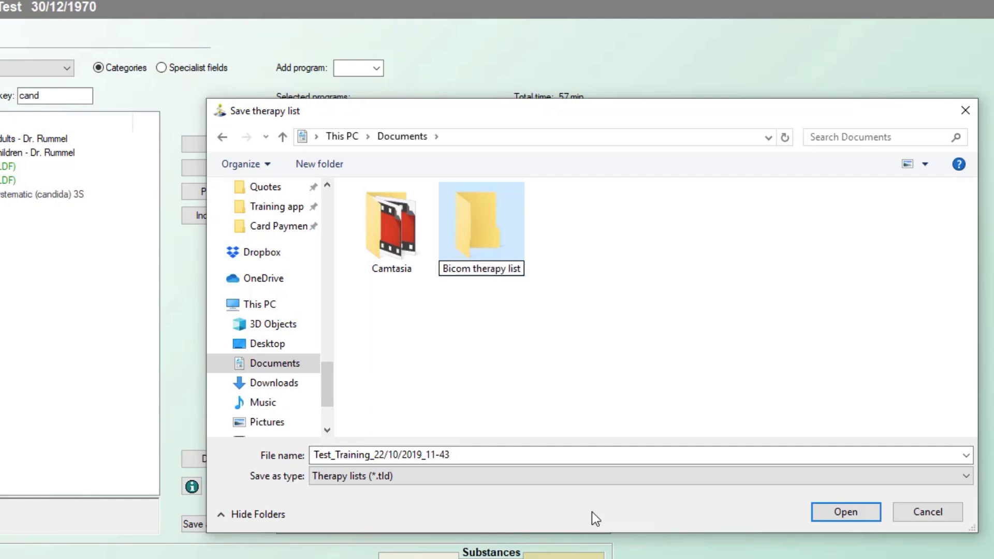
pyautogui.click(856, 508)
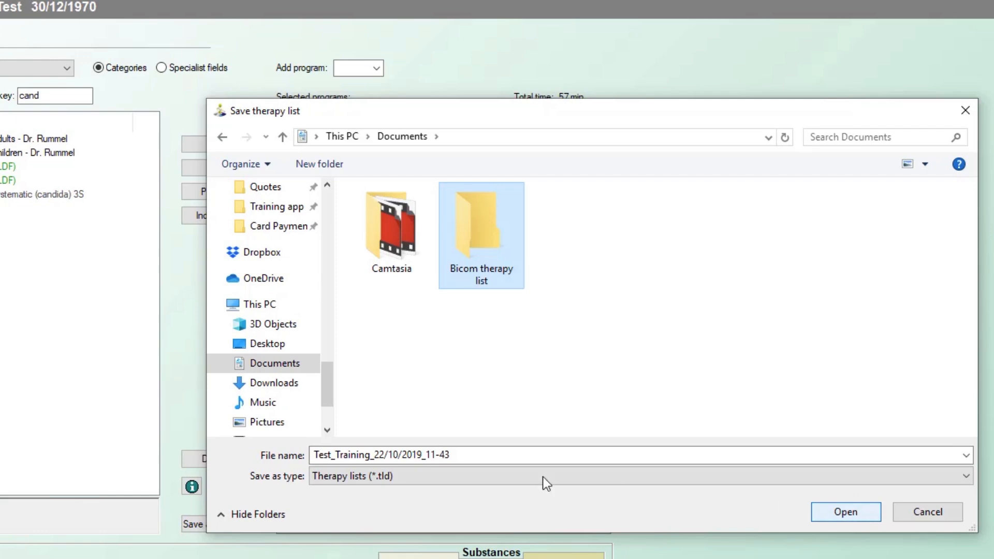
# - Open the Bicom therapy list folder and set the therapy list's file name to "Steps 1-4 cv 80-89"
pyautogui.doubleClick(482, 238)
pyautogui.click(453, 454)
pyautogui.doubleClick(453, 455)
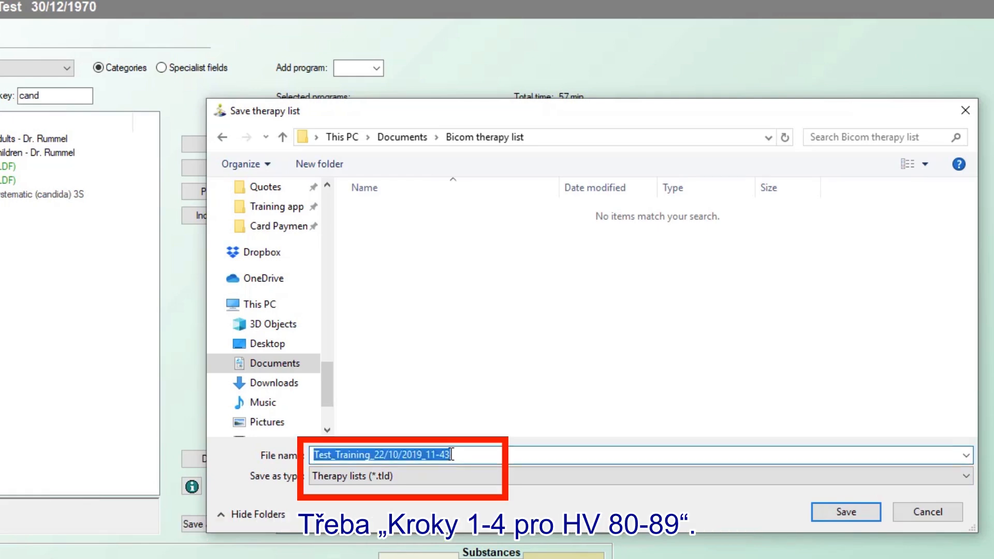
pyautogui.write('Step')
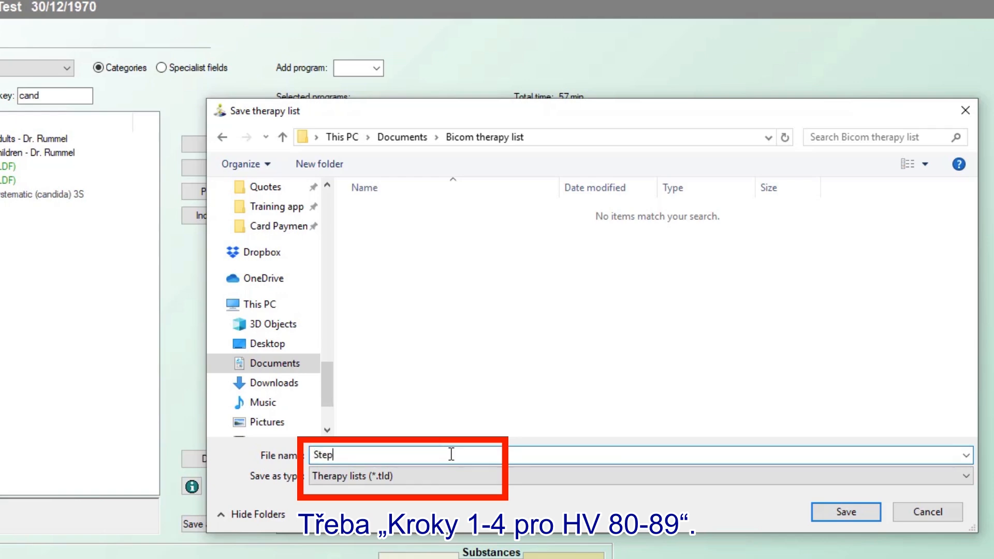
pyautogui.write('s 1-4 cv 80-89')
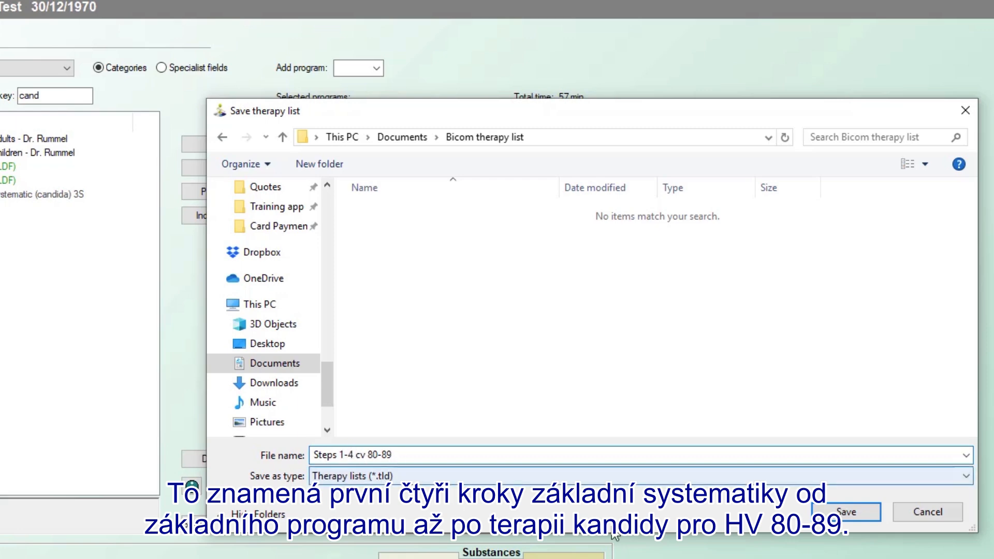
# - Save the therapy list under the entered file name, and delete all selected programs from the session
pyautogui.click(842, 513)
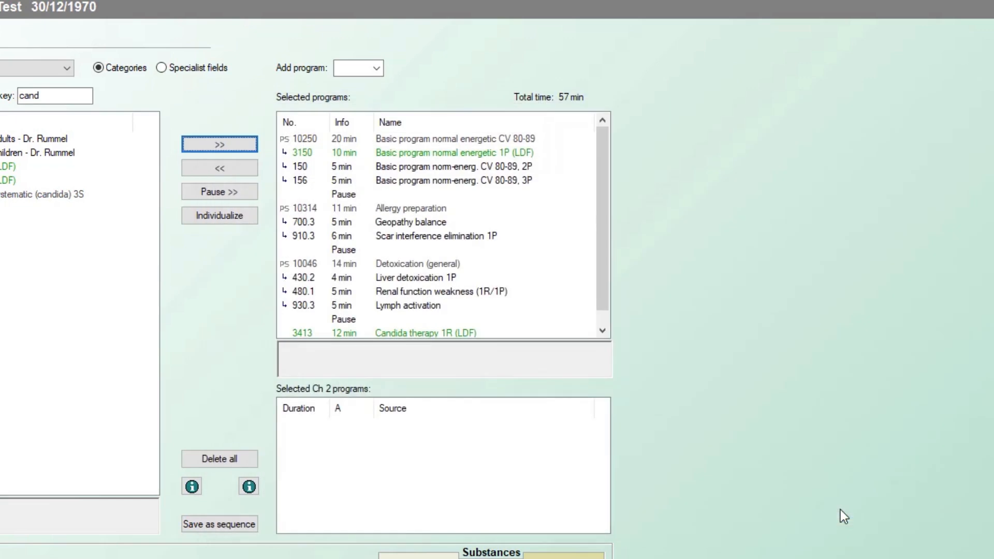
pyautogui.click(220, 460)
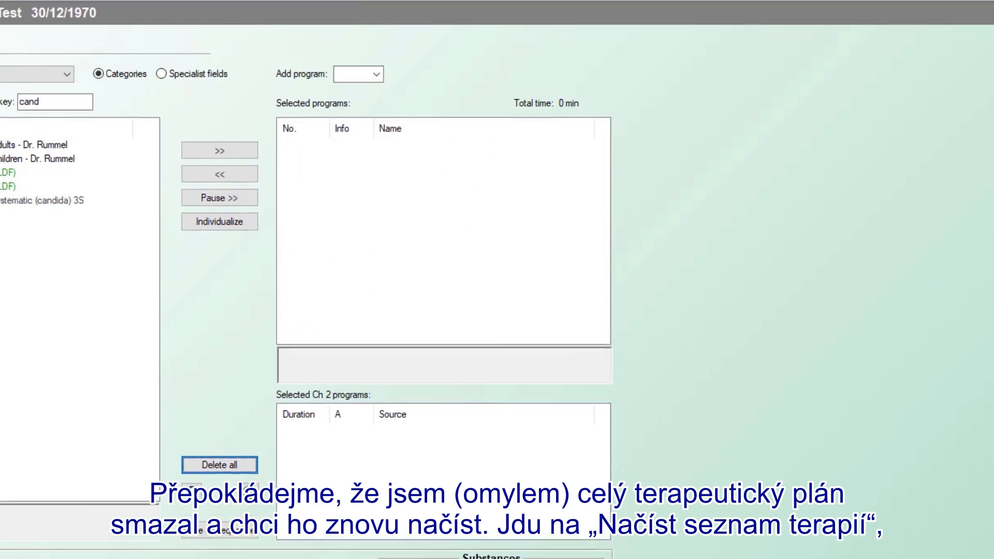
# - Load the therapy list Steps 1-4 cv 80-89.tld from the Bicom therapy list folder and review the loaded programs
pyautogui.click(249, 35)
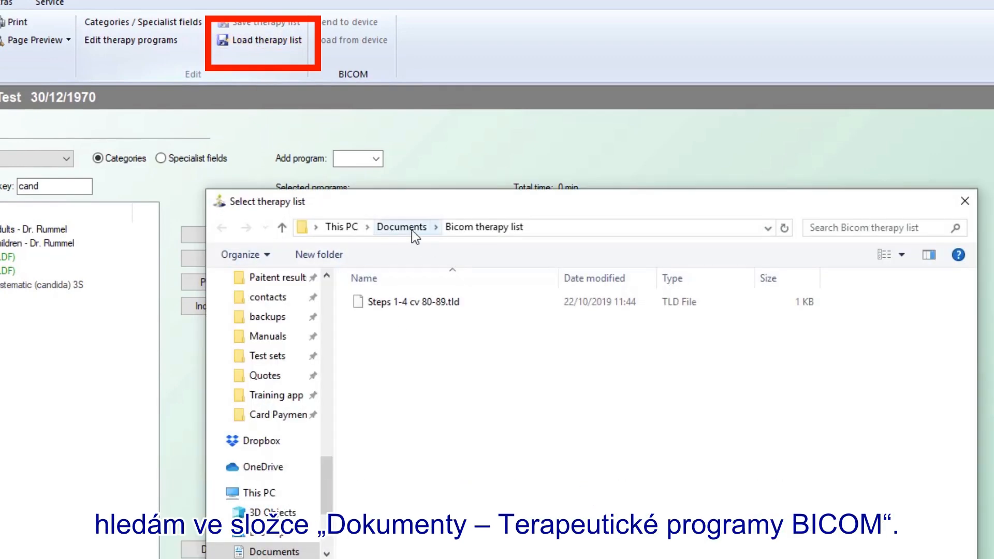
pyautogui.click(384, 303)
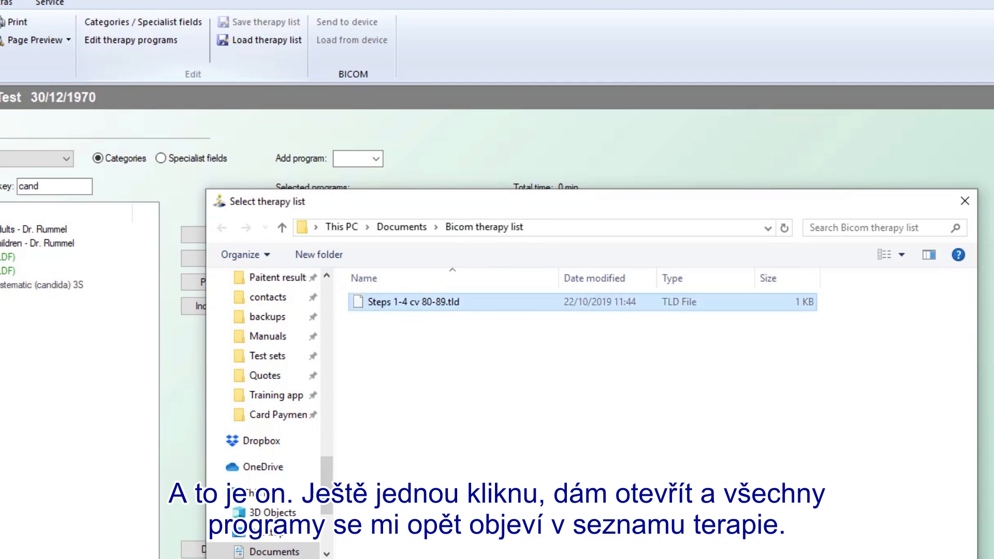
pyautogui.click(849, 558)
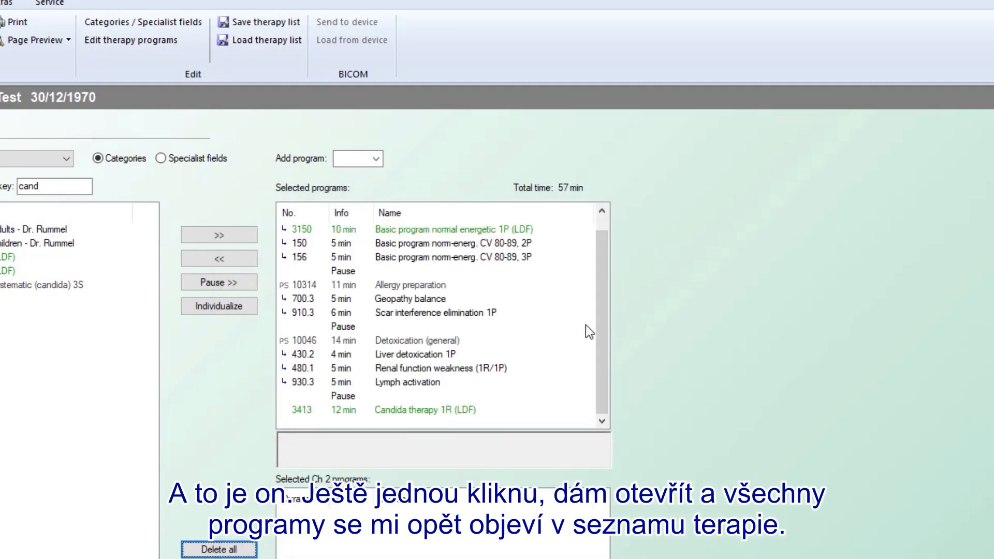
pyautogui.scroll(1, 601, 326)
pyautogui.scroll(-1, 607, 324)
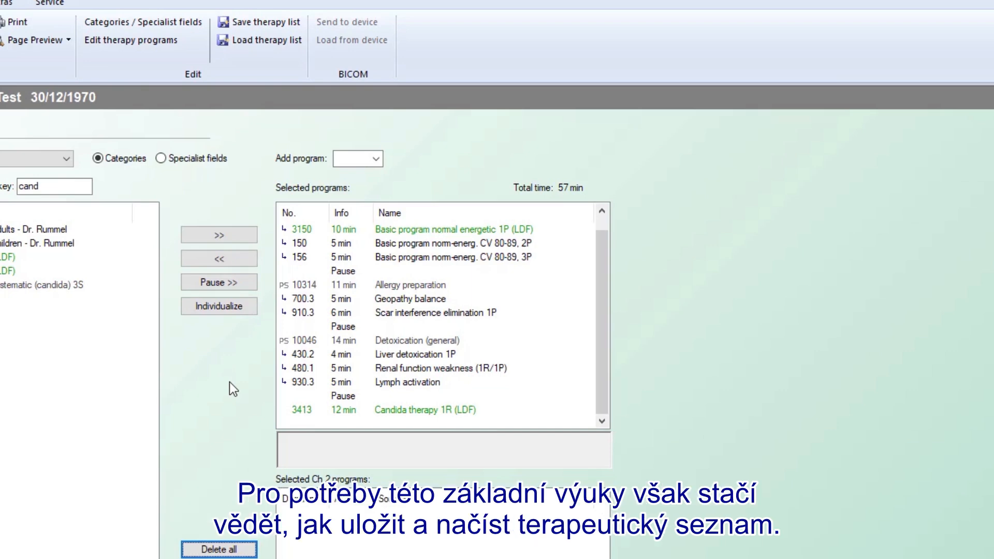
pyautogui.moveTo(598, 344); pyautogui.dragTo(490, 325)
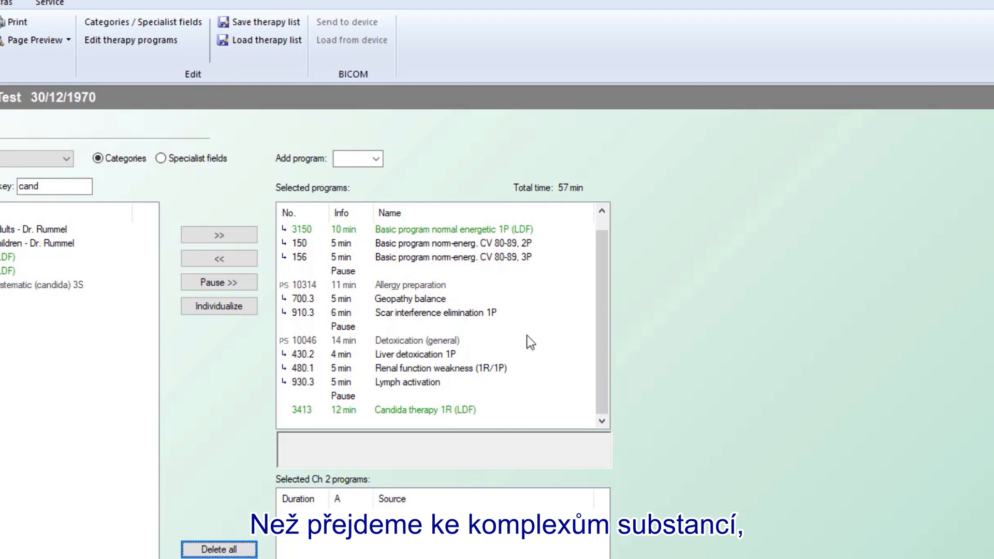
pyautogui.moveTo(603, 328)
pyautogui.mouseDown()
pyautogui.moveTo(605, 290)
pyautogui.moveTo(606, 353)
pyautogui.moveTo(602, 321)
pyautogui.mouseUp()
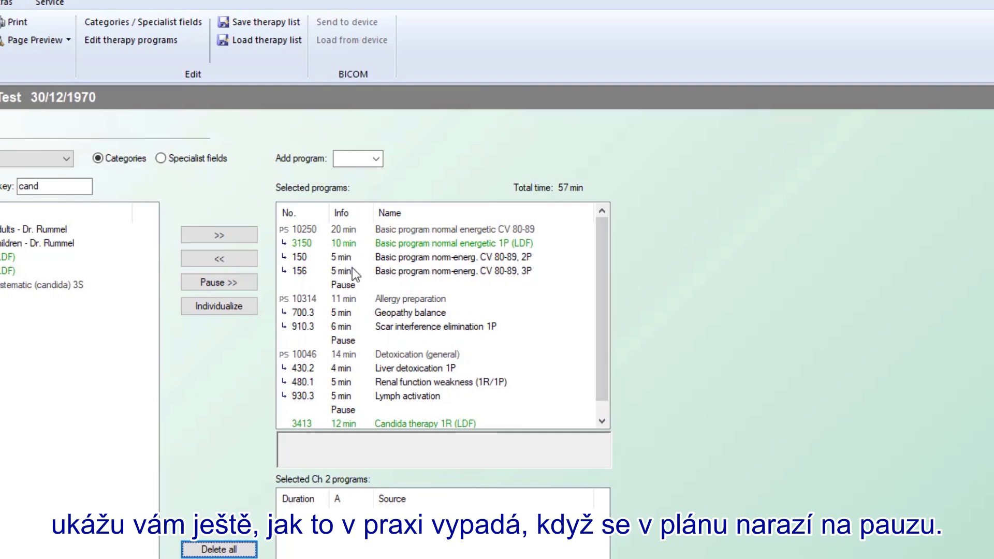
# - Start the therapy from sequence 10250, accept the preparation checklist, and advance through programs 150 and 156 to the first pause
pyautogui.click(322, 228)
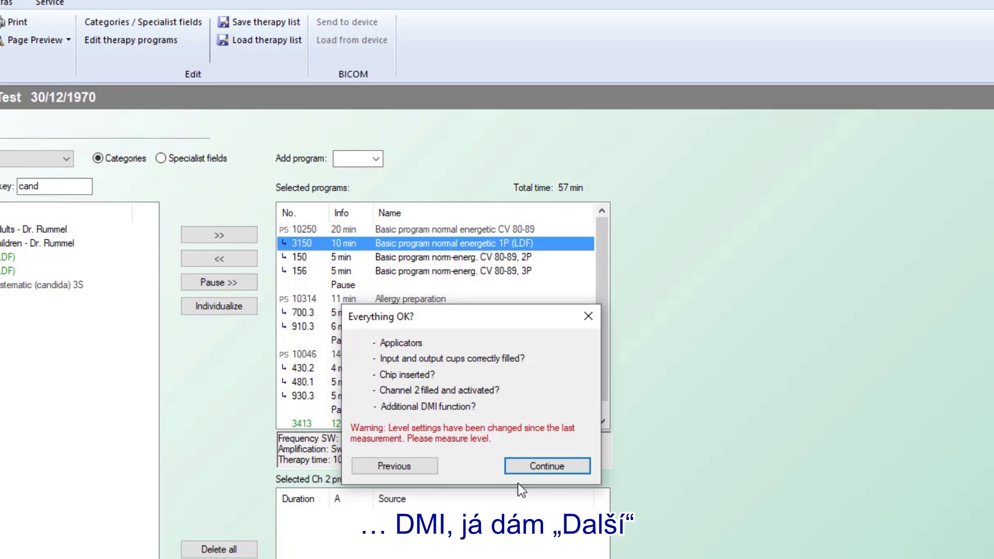
pyautogui.click(541, 466)
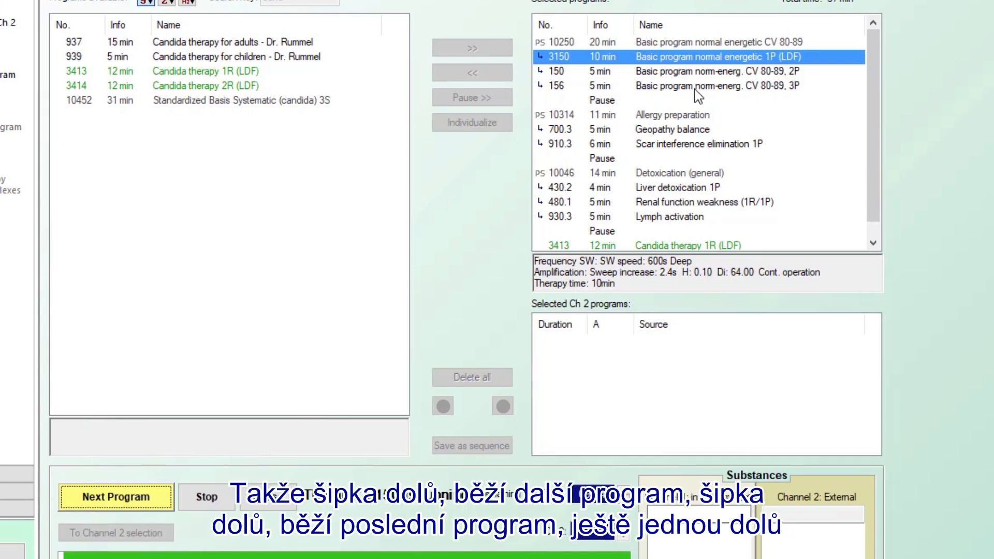
pyautogui.press('Down')
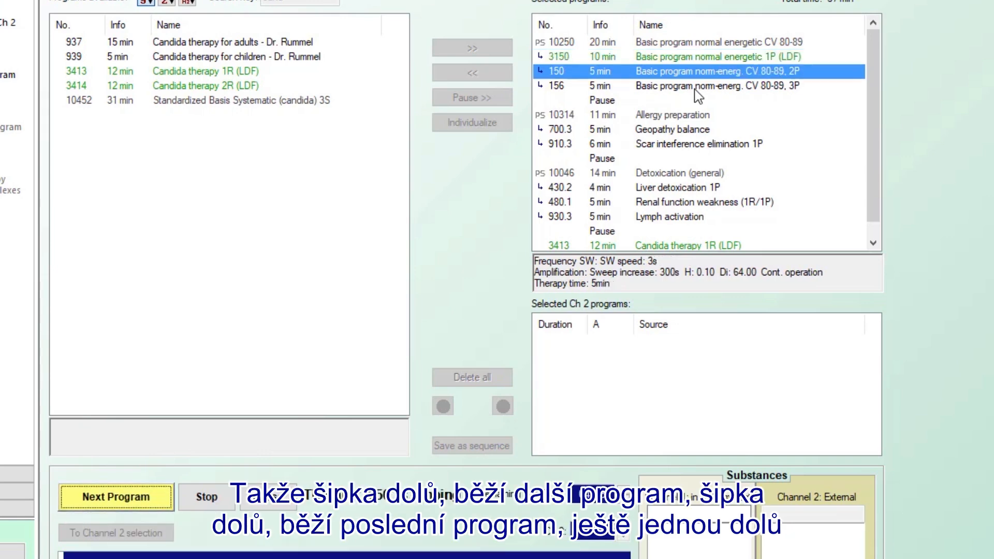
pyautogui.press('Down')
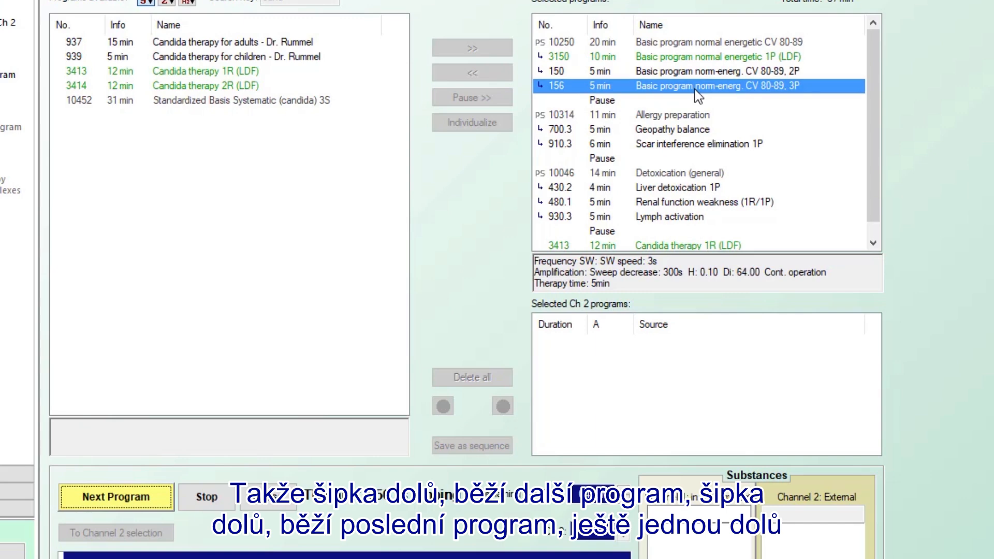
pyautogui.press('Down')
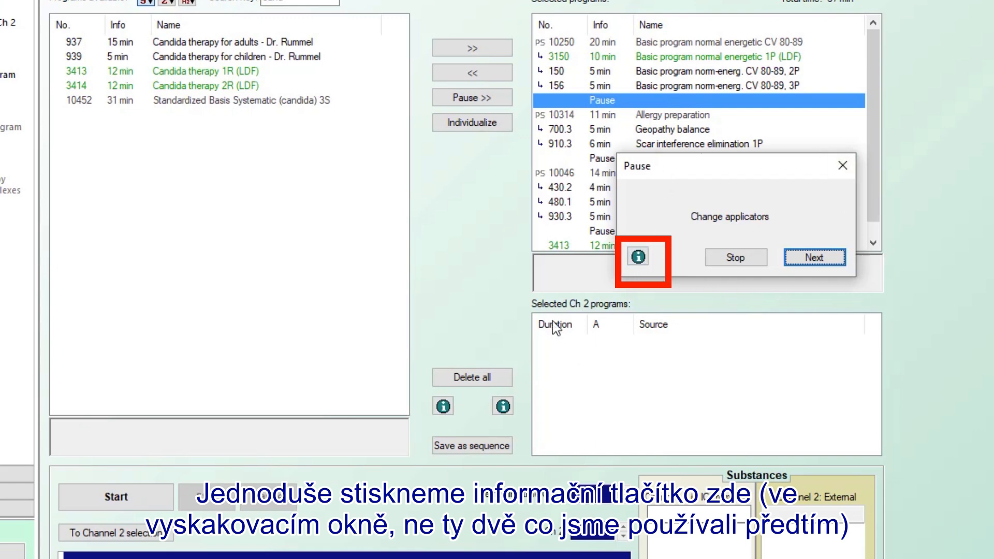
# - Check the applicator information at the pause, and continue the therapy with program 700.3 Geopathy balance
pyautogui.click(639, 256)
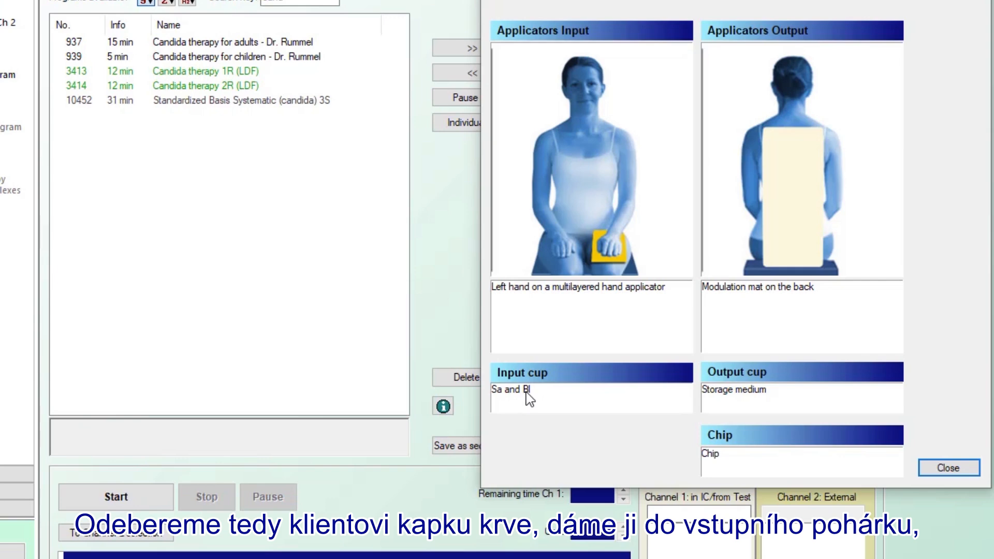
pyautogui.click(948, 468)
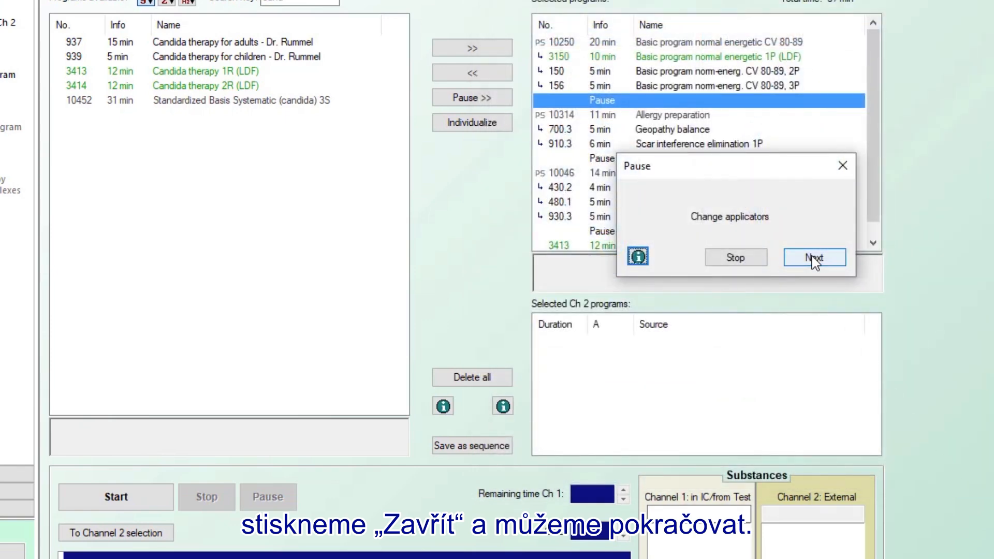
pyautogui.click(815, 259)
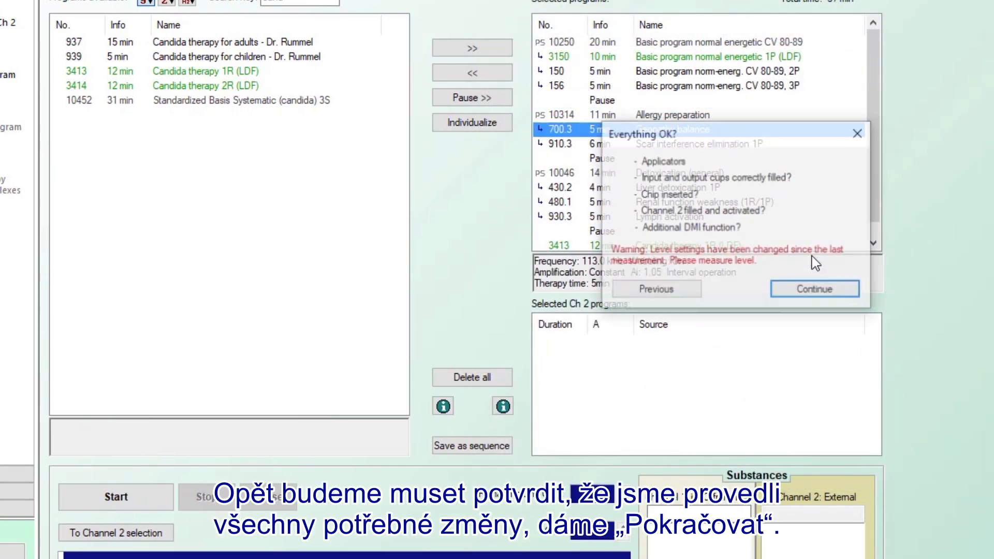
pyautogui.click(813, 291)
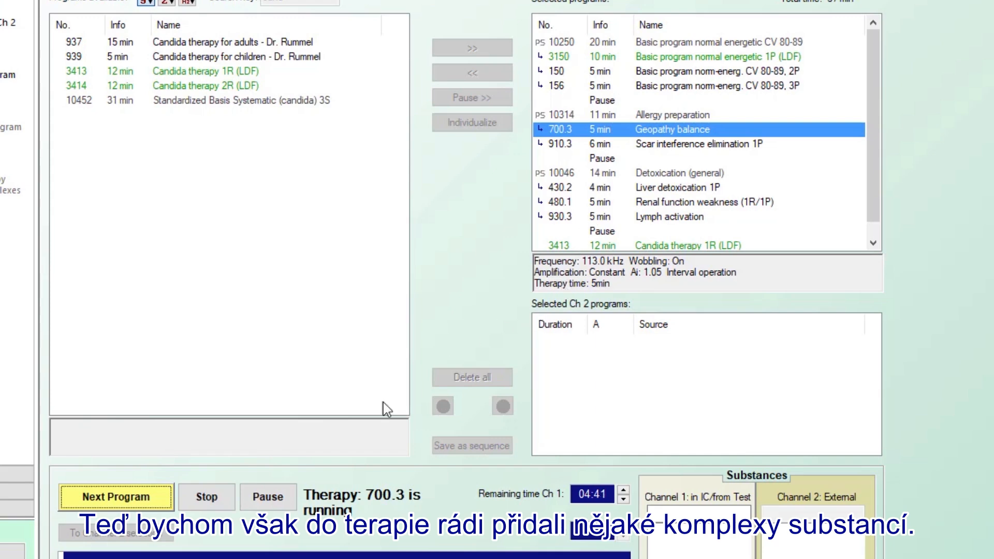
# - Stop the running therapy and go to the Channel 2 selection for the session
pyautogui.click(207, 498)
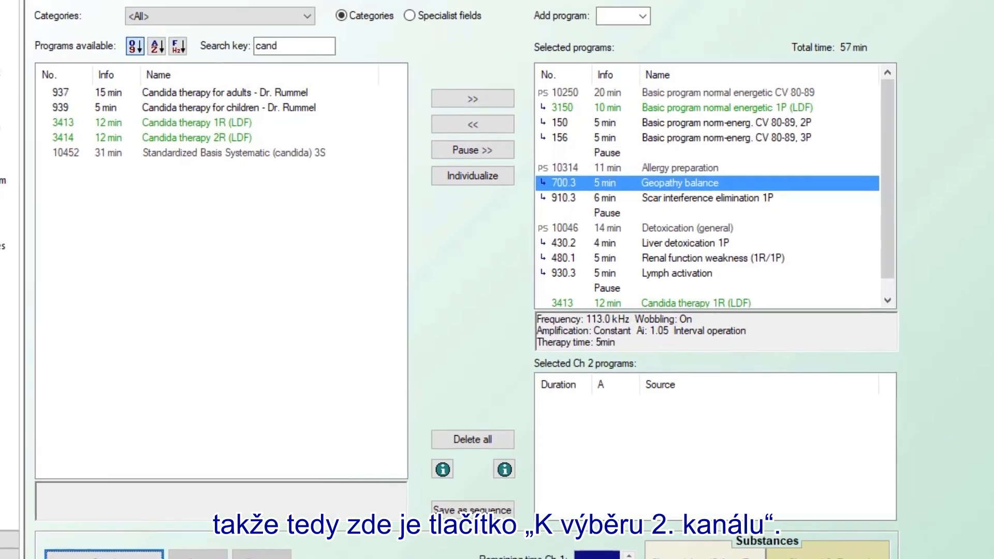
pyautogui.click(143, 558)
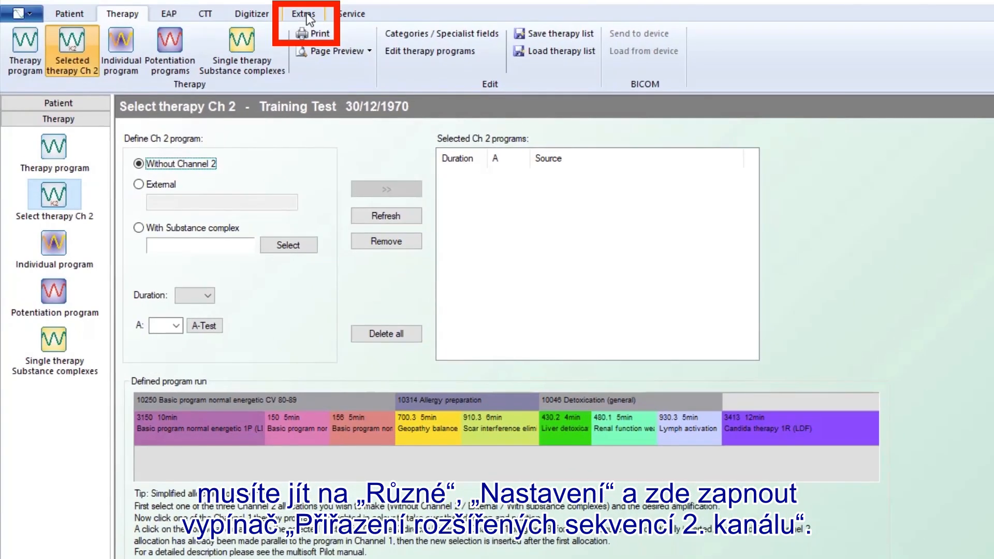
# - Check the Channel 2 extended sequence assignments setting in the Pilot Options, and close the options
pyautogui.click(309, 19)
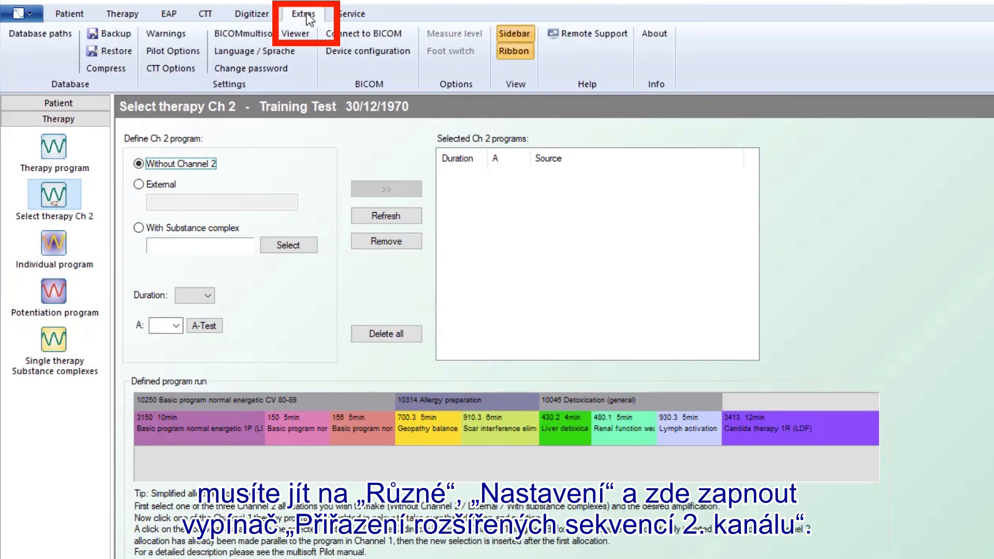
pyautogui.click(182, 50)
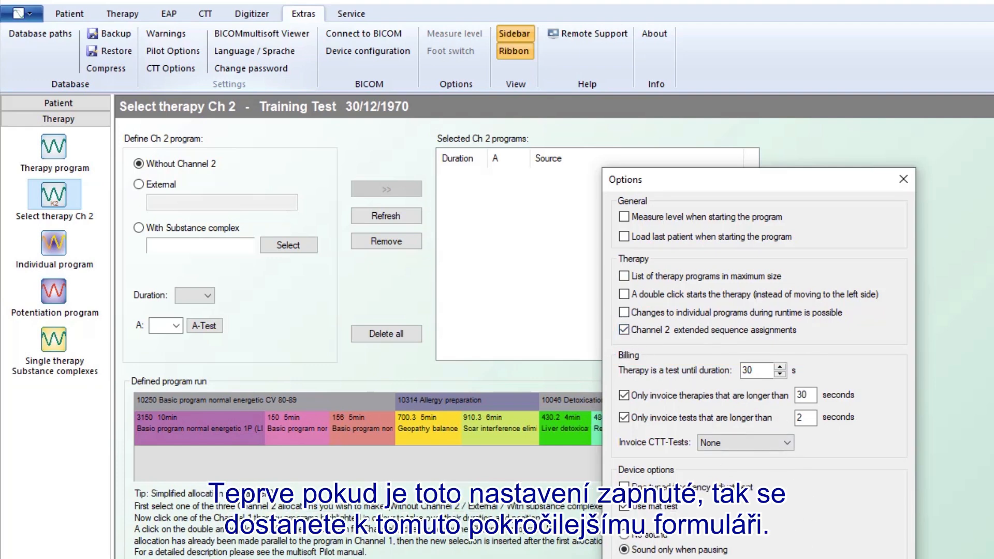
pyautogui.click(850, 558)
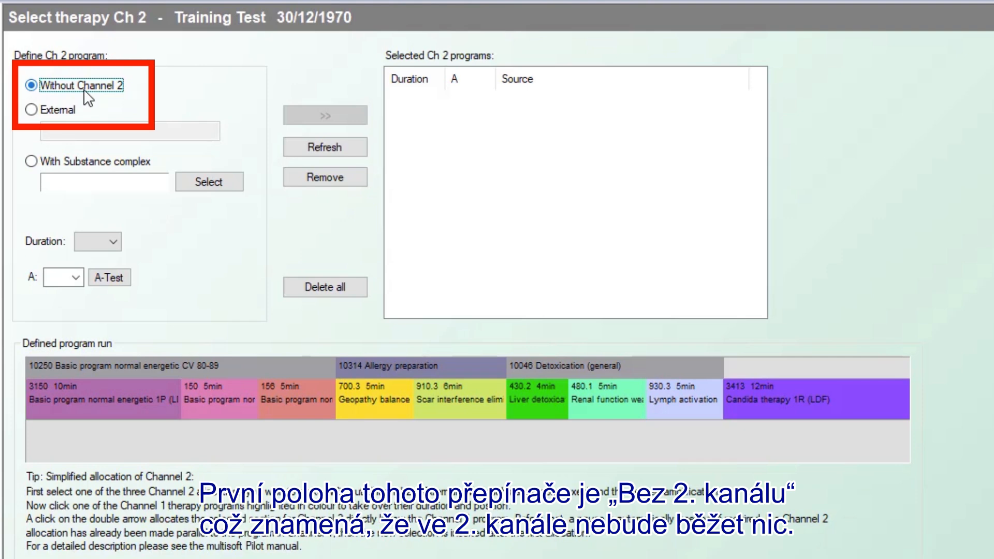
# - Define an external Channel 2 program named "Herb" with duration 4 and amplification 10, and add it to the selected Ch 2 programs
pyautogui.click(32, 110)
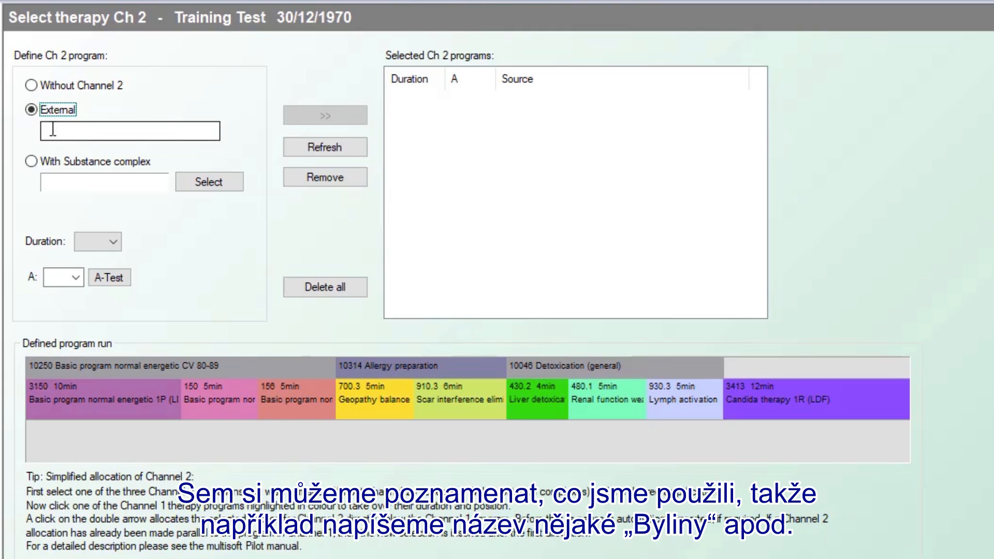
pyautogui.click(48, 131)
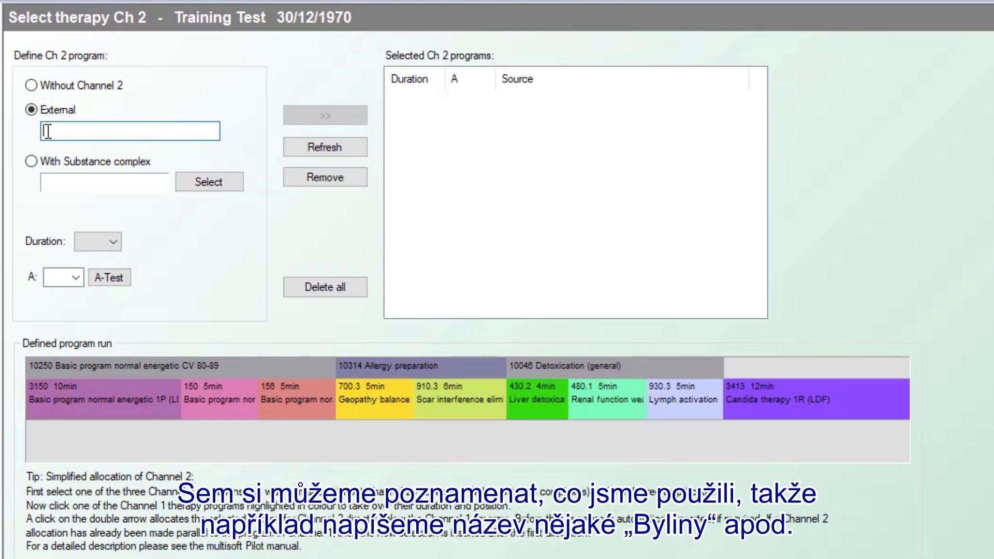
pyautogui.write('Herb')
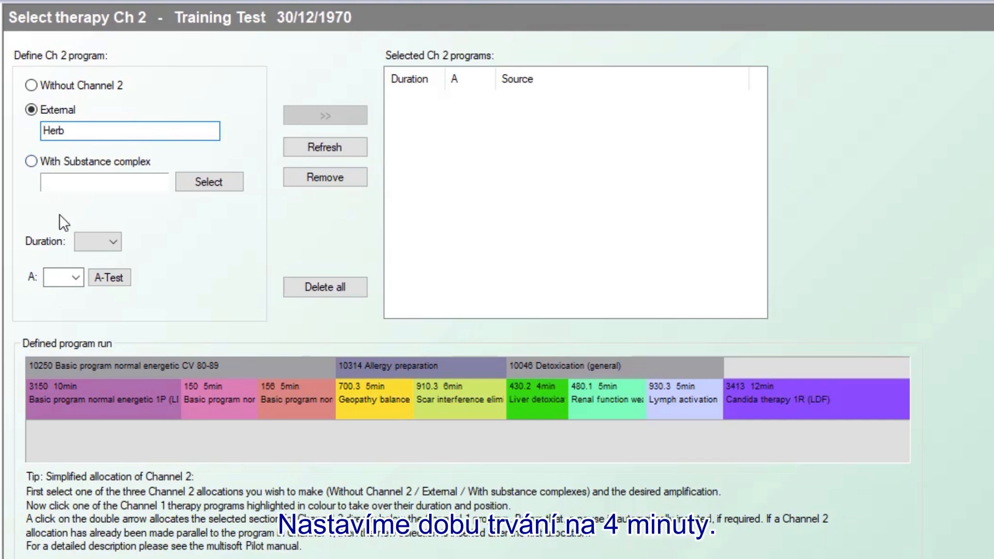
pyautogui.click(111, 241)
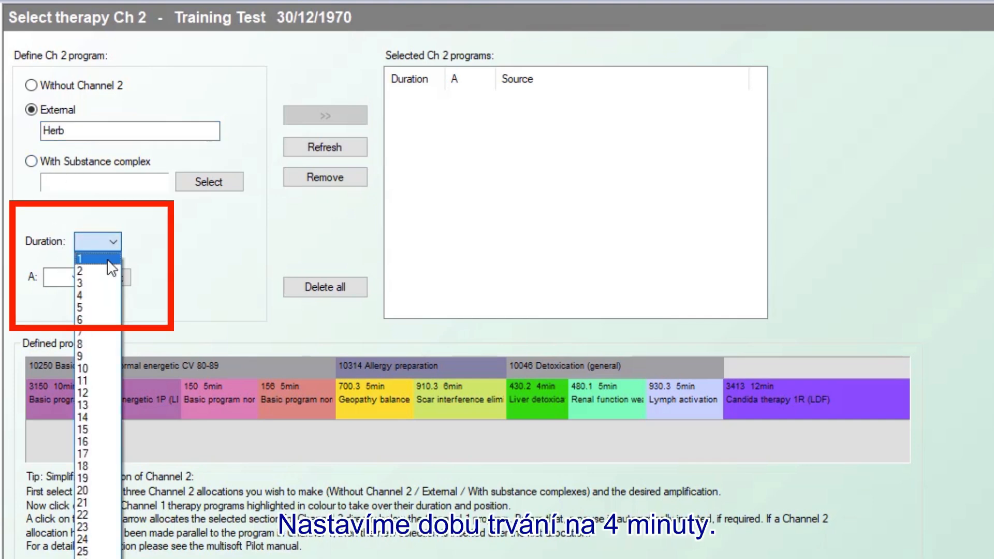
pyautogui.click(92, 291)
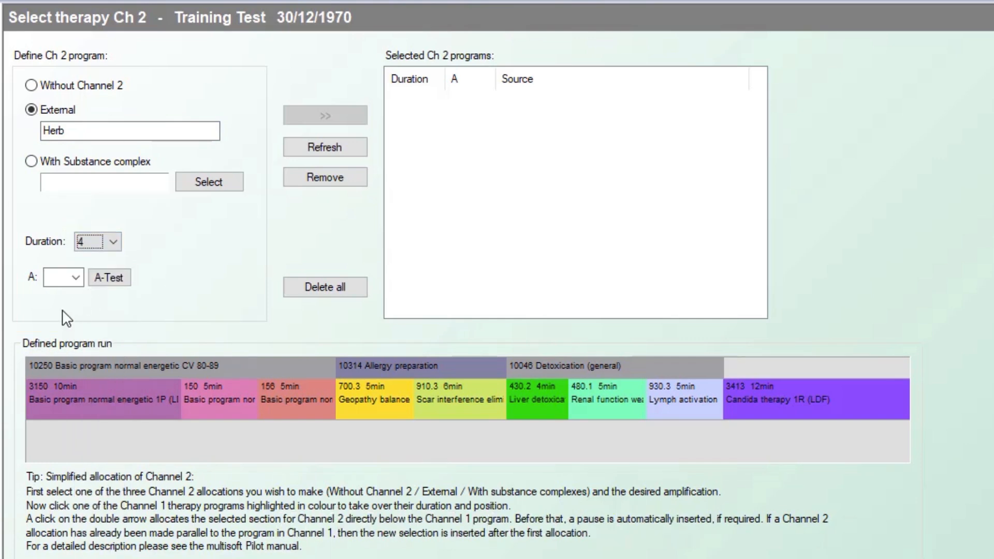
pyautogui.click(78, 280)
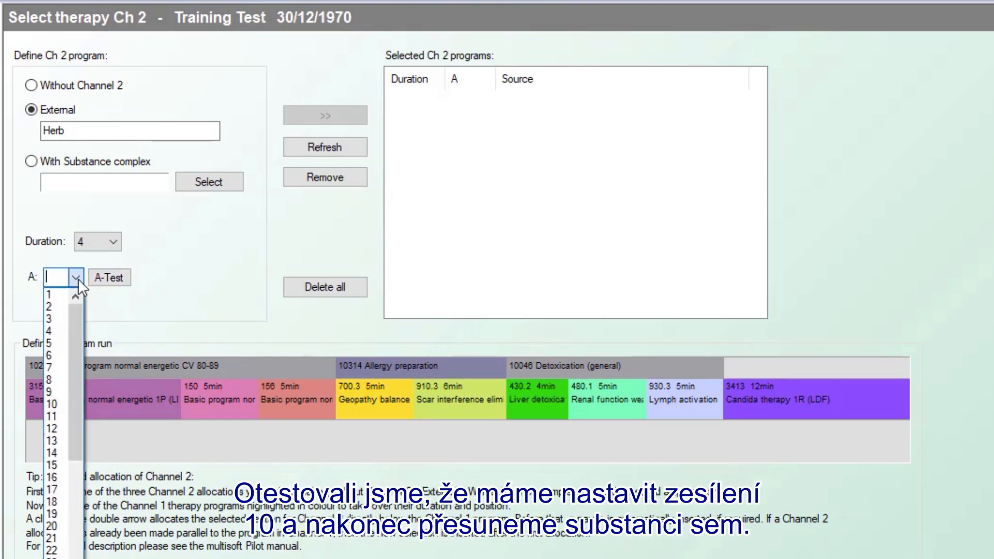
pyautogui.click(51, 402)
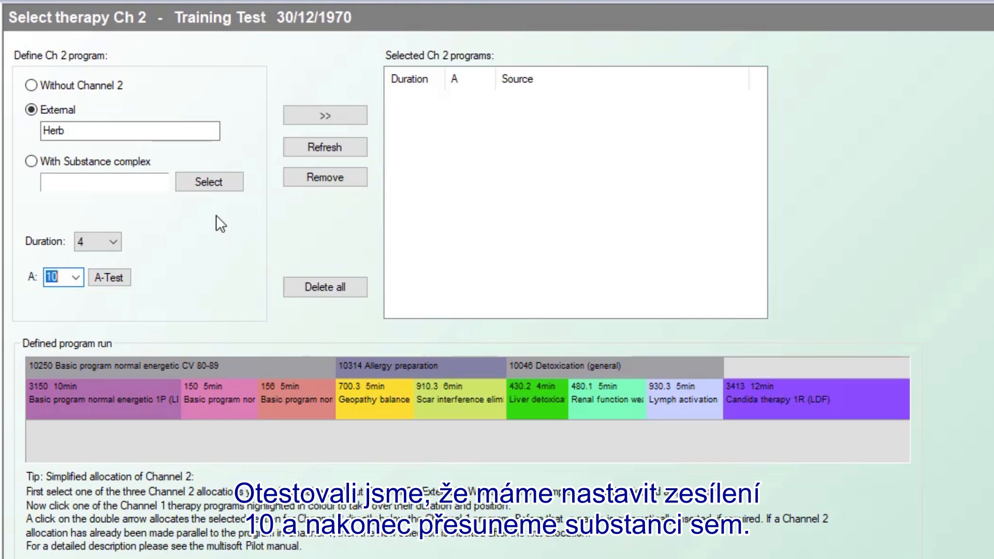
pyautogui.click(310, 116)
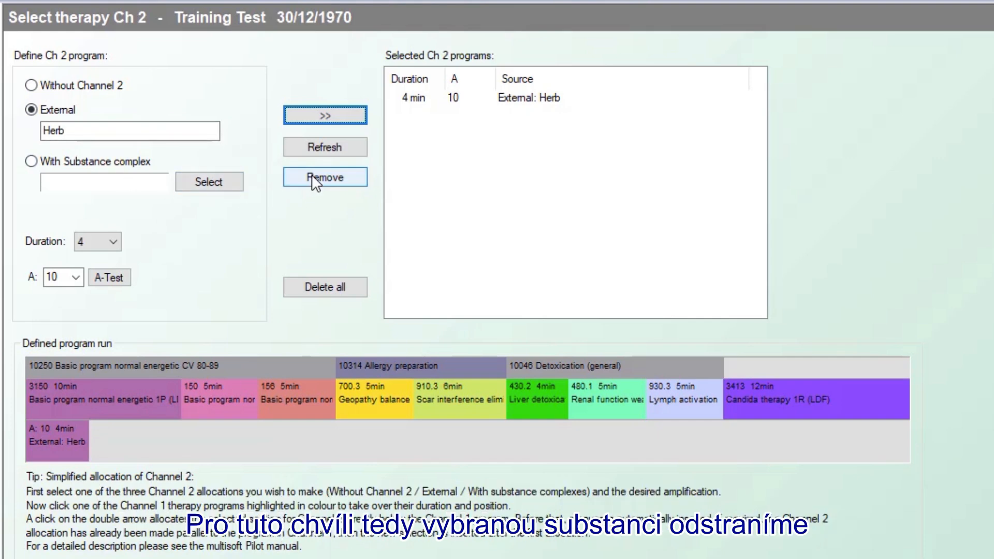
# - Remove the External: Herb entry from the selected Ch 2 programs and clear the external substance name
pyautogui.click(422, 101)
pyautogui.click(326, 178)
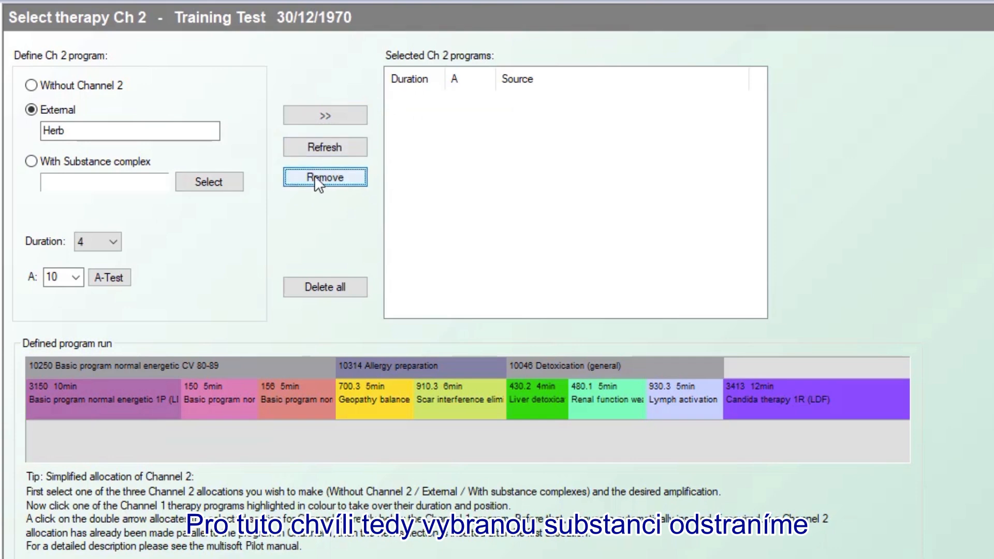
pyautogui.moveTo(82, 132); pyautogui.dragTo(41, 136)
pyautogui.press('BackSpace')
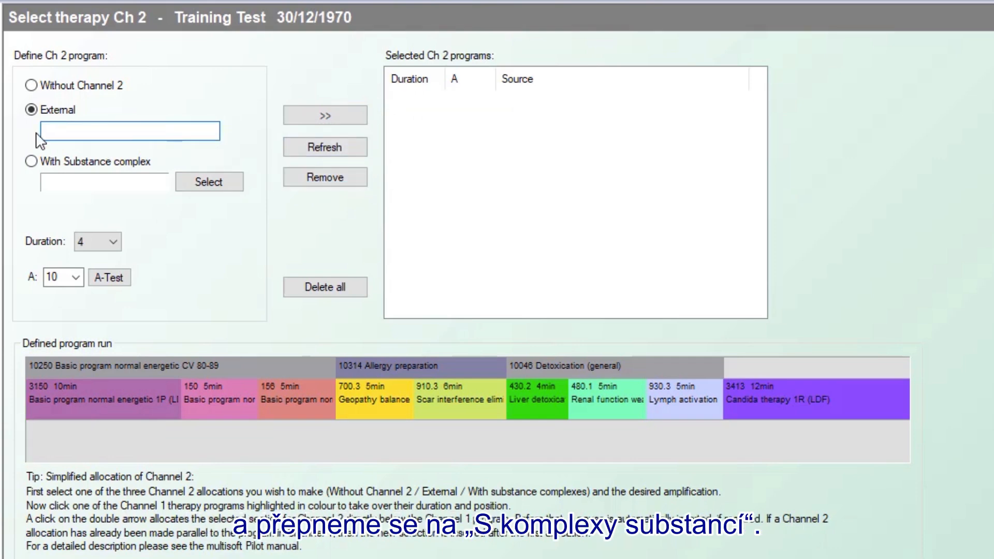
# - Set the Ch 2 program to use a substance complex and filter the complexes by the Dermatology category instead of All
pyautogui.click(30, 161)
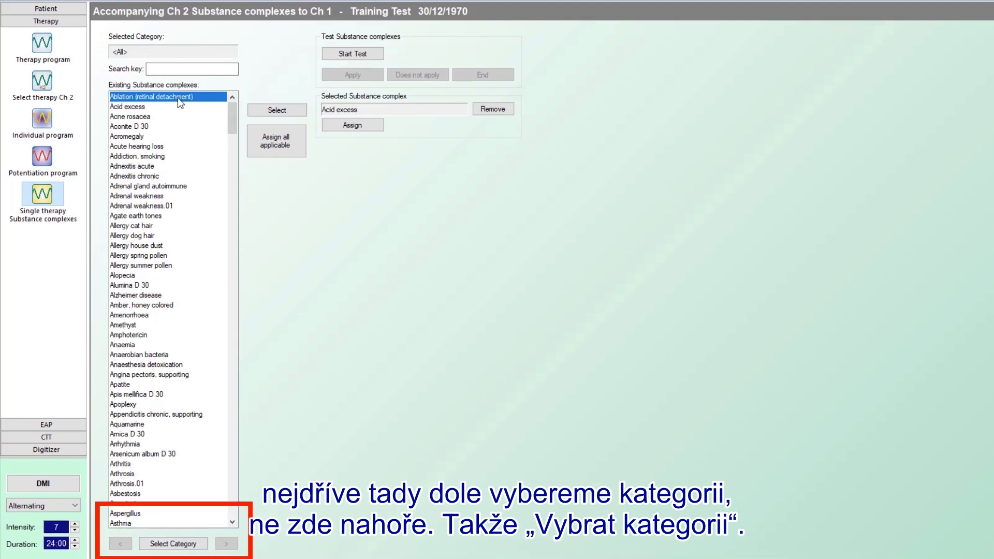
pyautogui.click(171, 544)
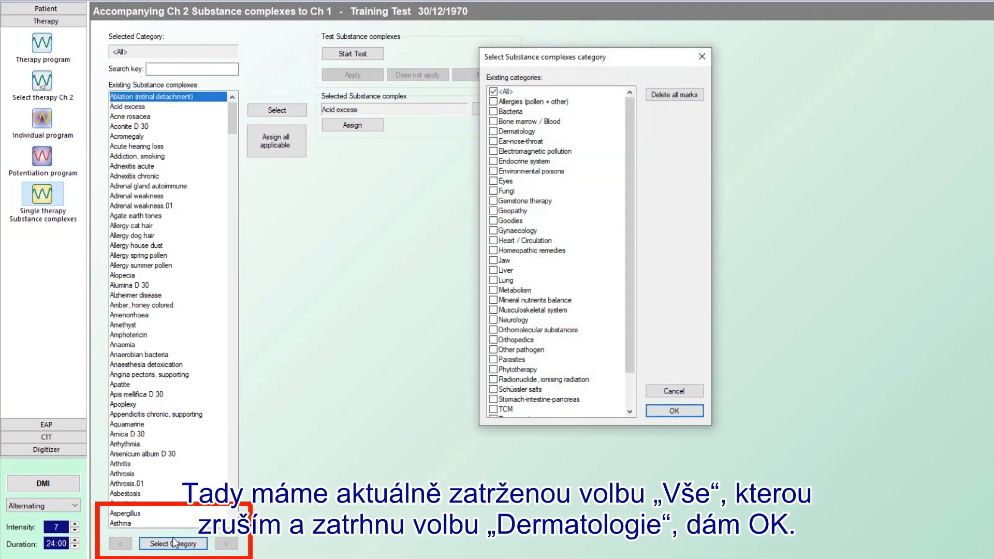
pyautogui.click(494, 93)
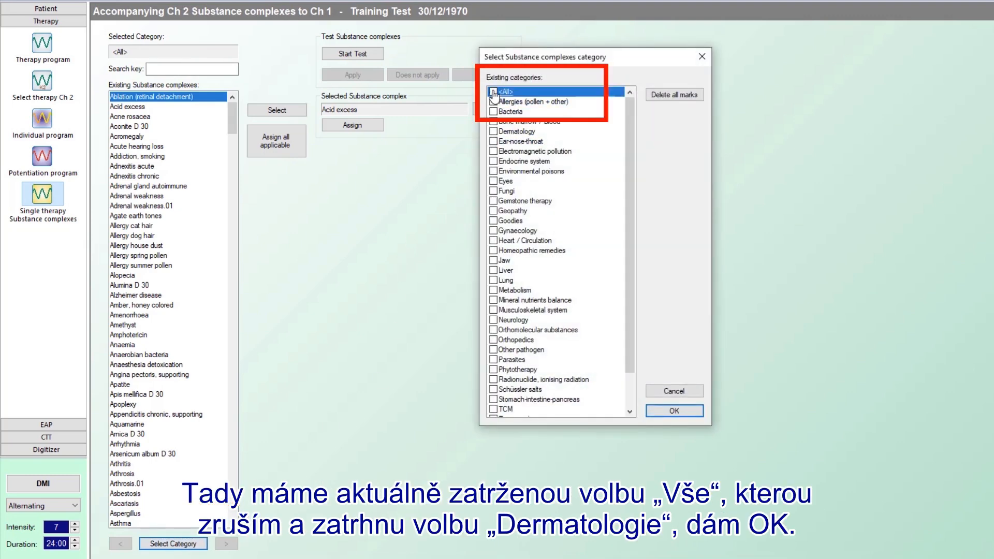
pyautogui.click(494, 132)
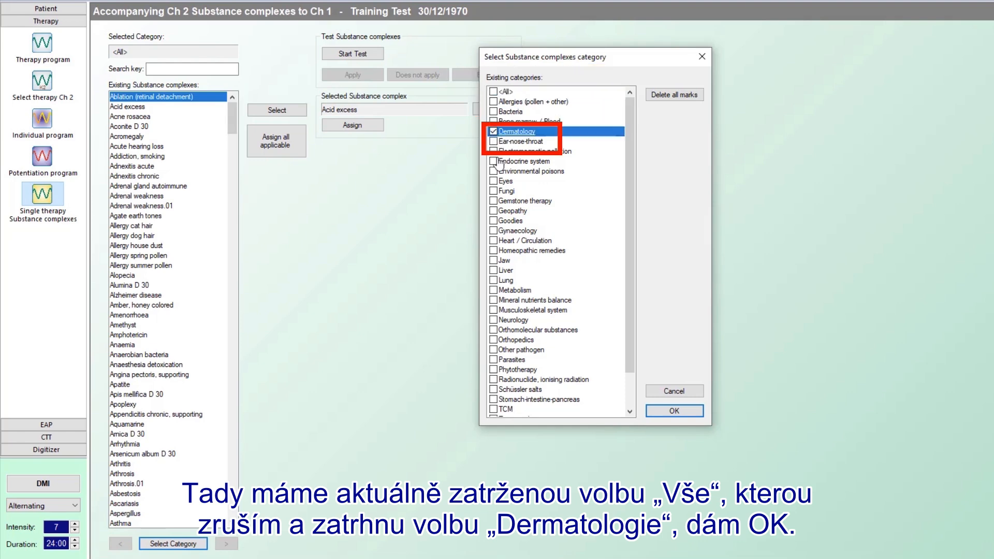
pyautogui.click(659, 410)
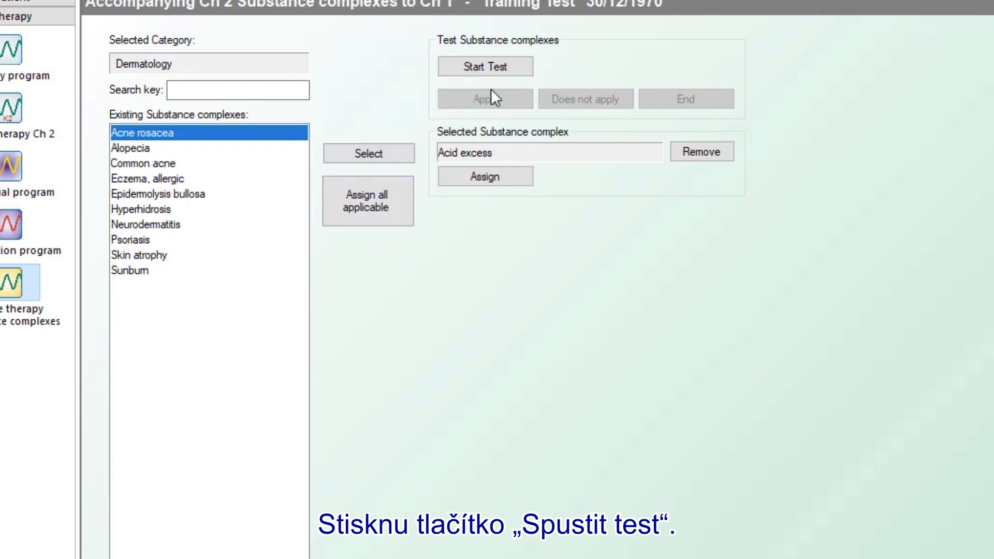
# - Start testing the Dermatology complexes, marking Acne rosacea and Common acne as applicable and Alopecia as not applicable
pyautogui.click(486, 67)
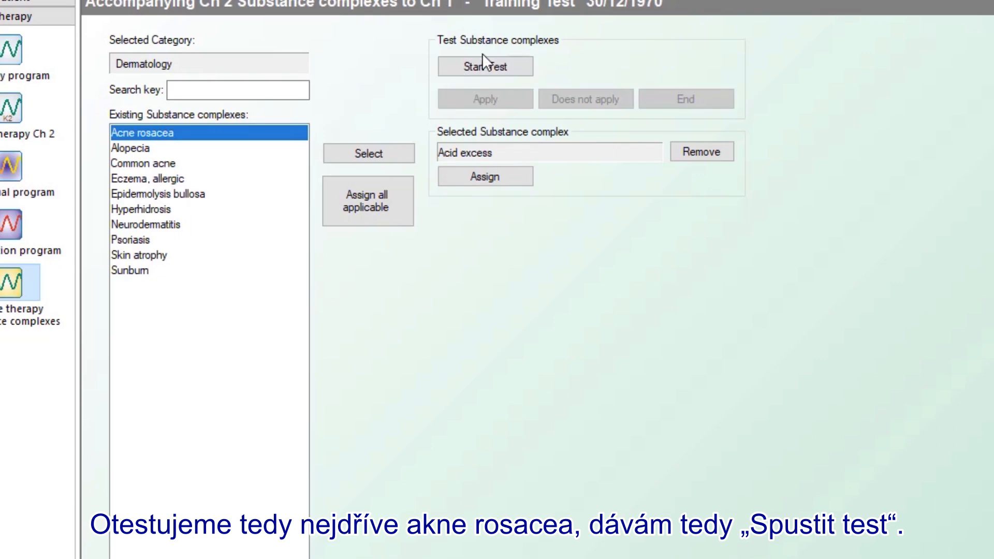
pyautogui.click(481, 65)
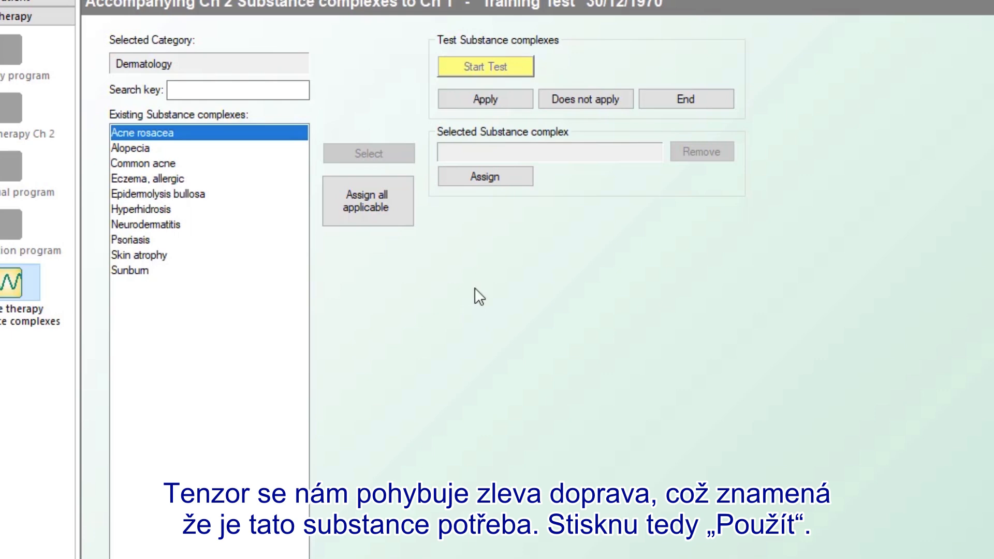
pyautogui.click(499, 94)
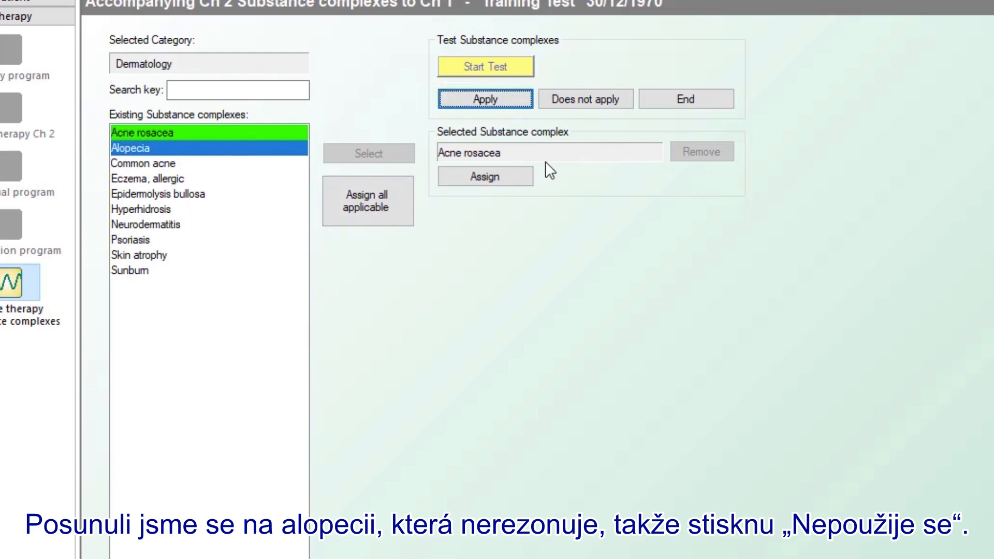
pyautogui.click(587, 100)
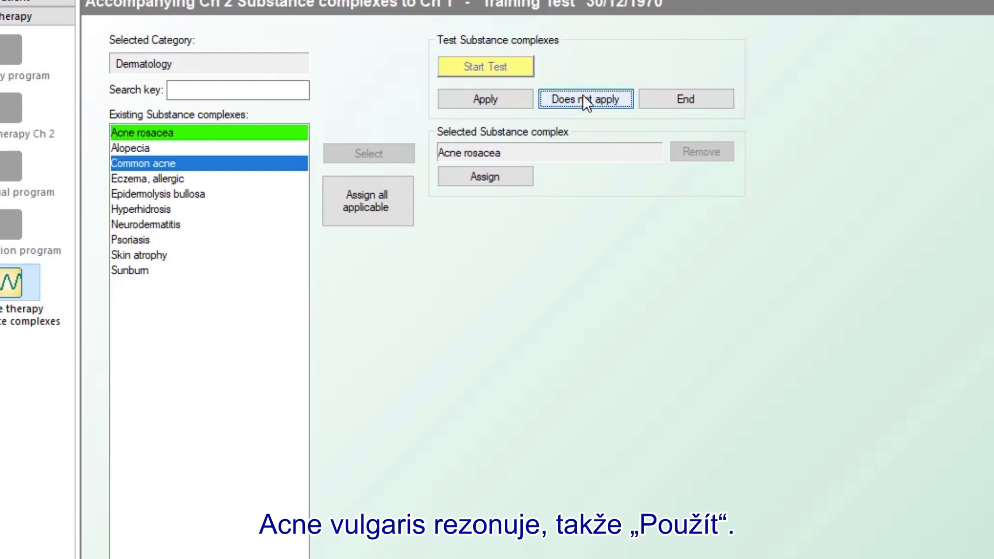
pyautogui.click(504, 97)
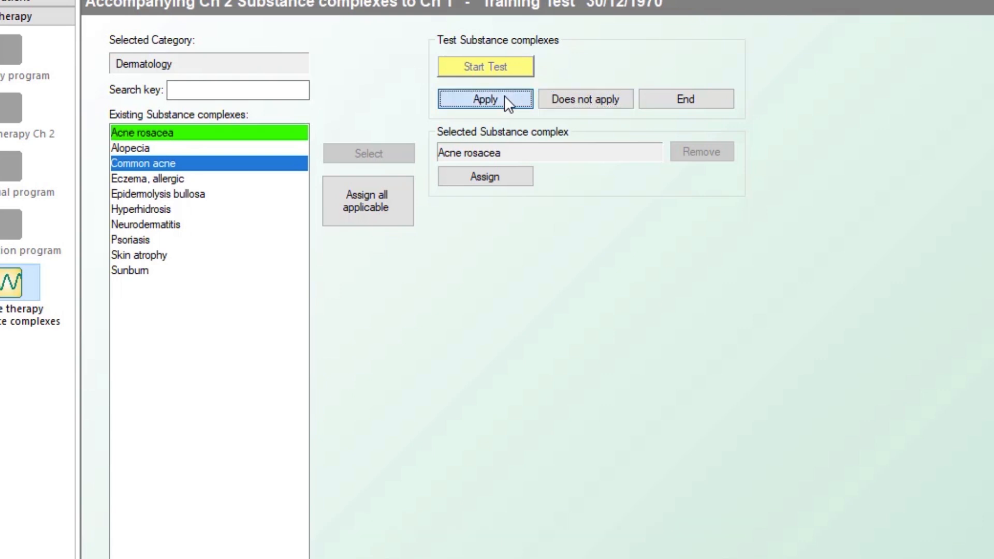
# - Finish the Dermatology test with only Psoriasis and Skin atrophy of the remaining complexes as applicable, and assign all applicable complexes to Channel 2
pyautogui.click(573, 96)
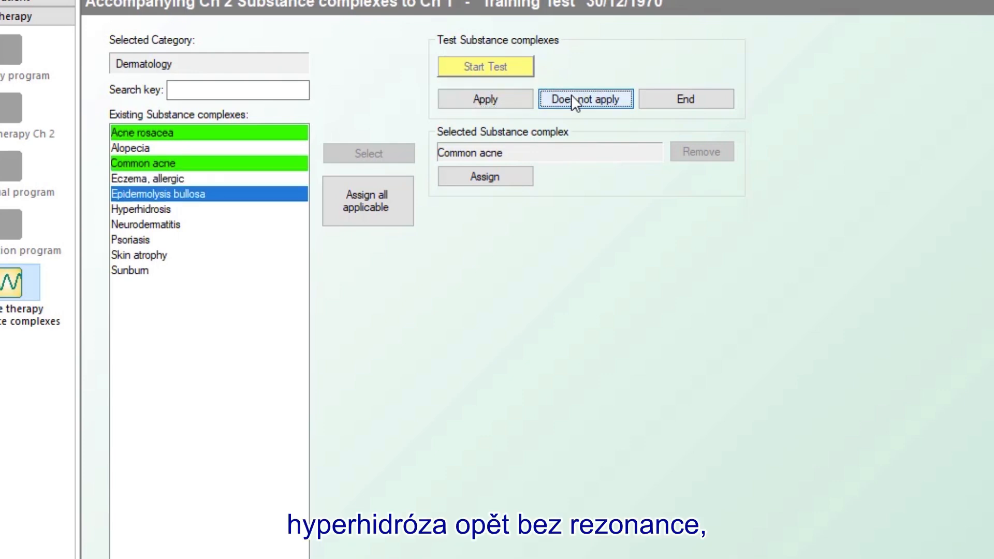
pyautogui.click(573, 97)
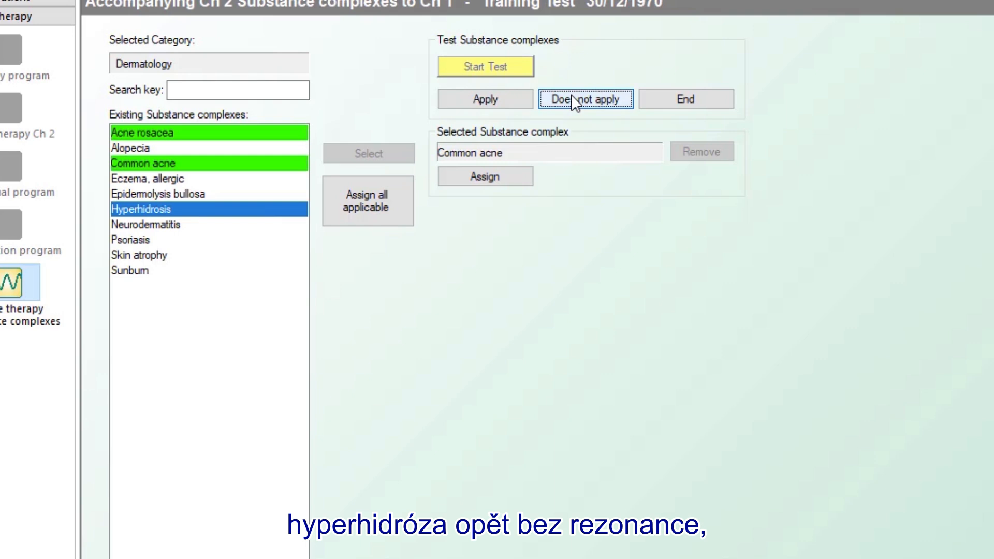
pyautogui.click(572, 97)
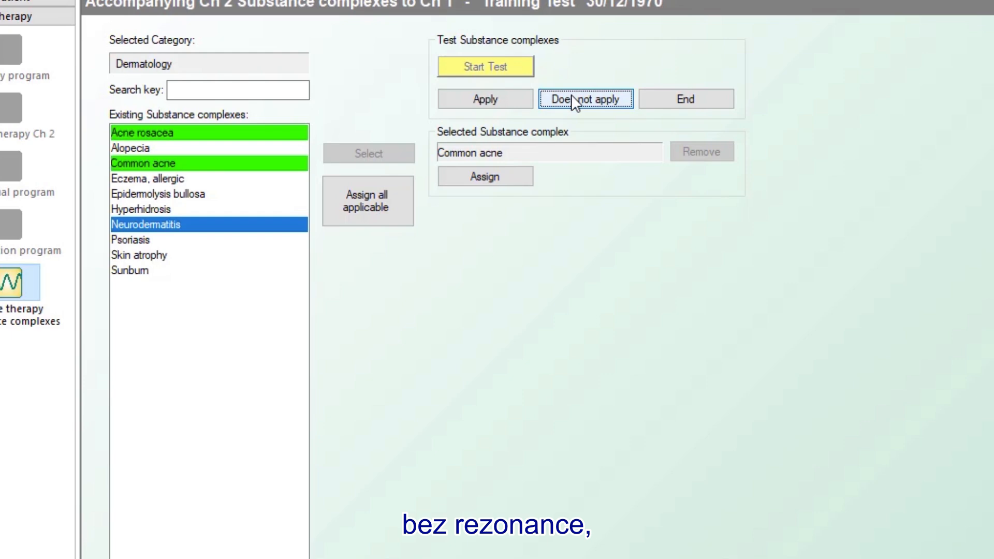
pyautogui.click(572, 98)
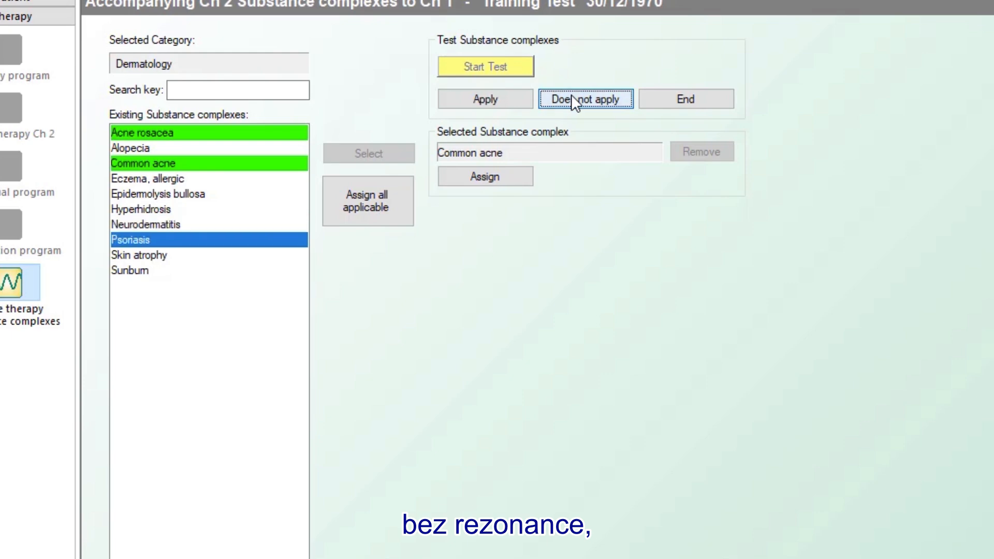
pyautogui.click(492, 97)
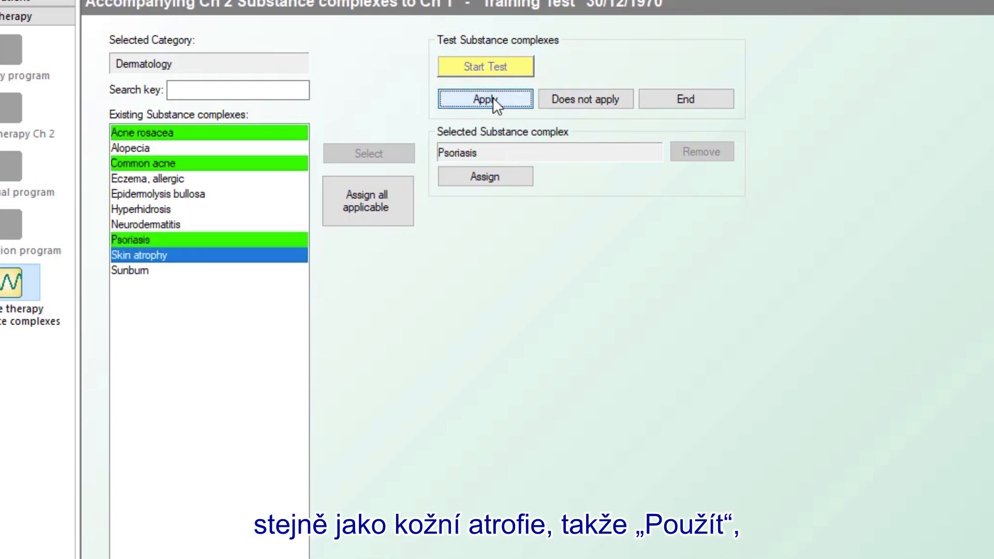
pyautogui.click(494, 98)
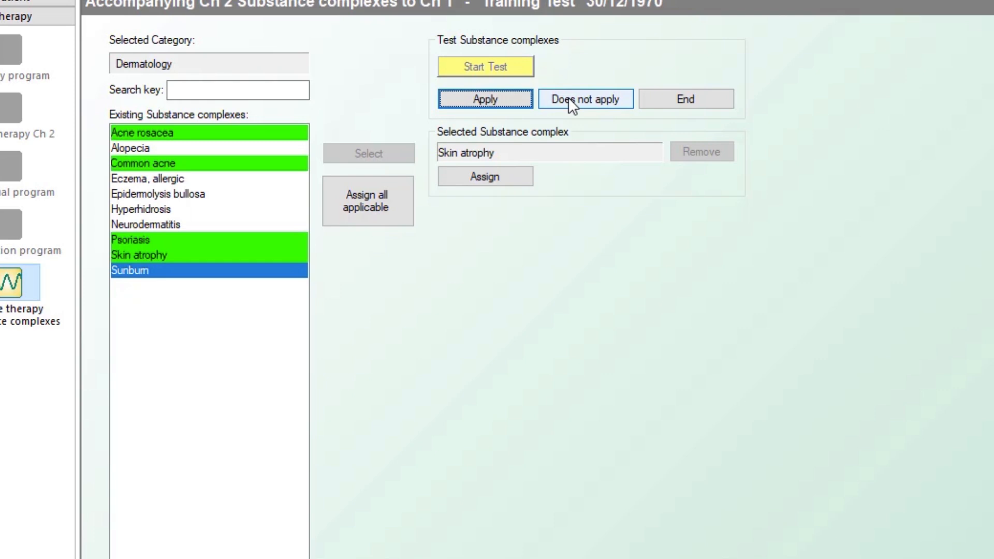
pyautogui.click(567, 97)
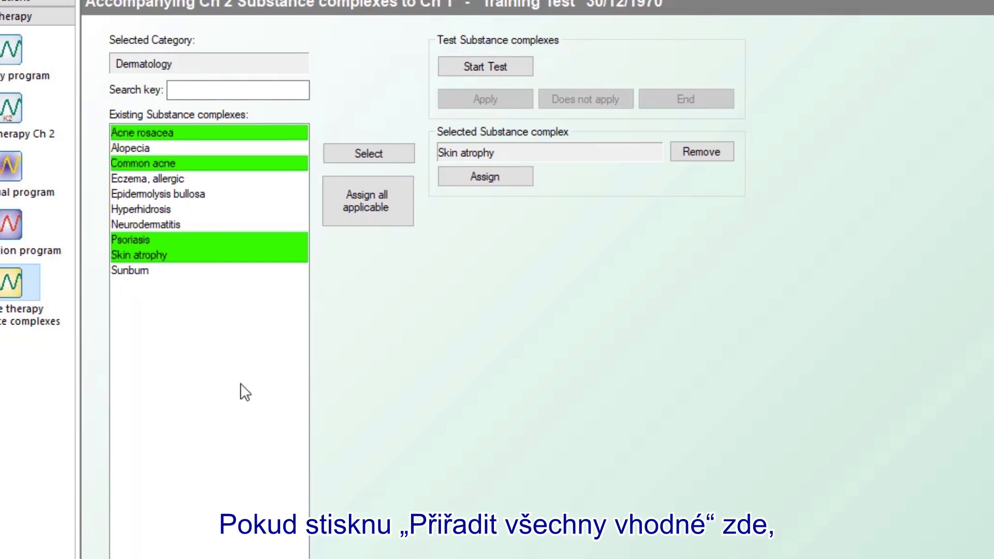
pyautogui.click(361, 198)
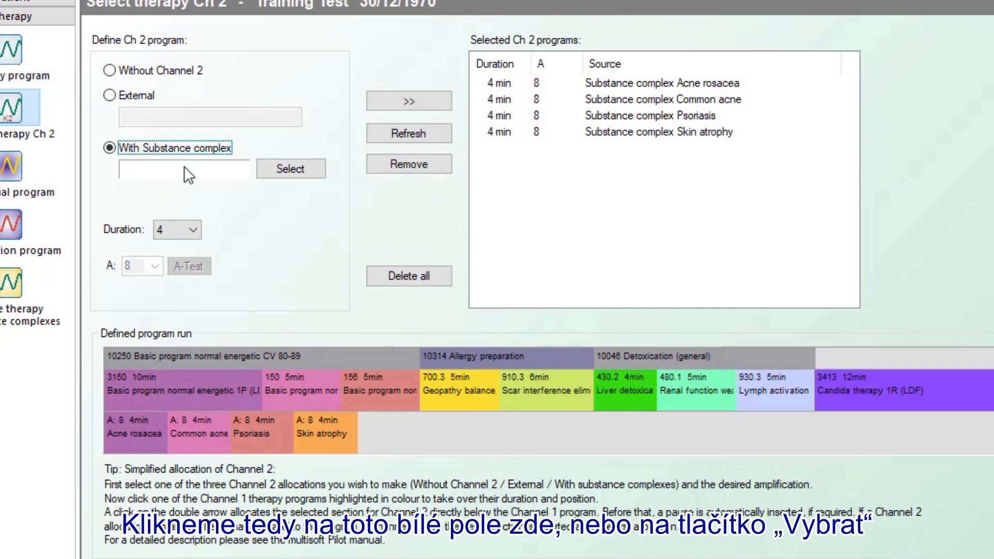
# - Reopen the substance complex selection for Channel 2 and change the category from Dermatology to Endocrine system
pyautogui.click(240, 171)
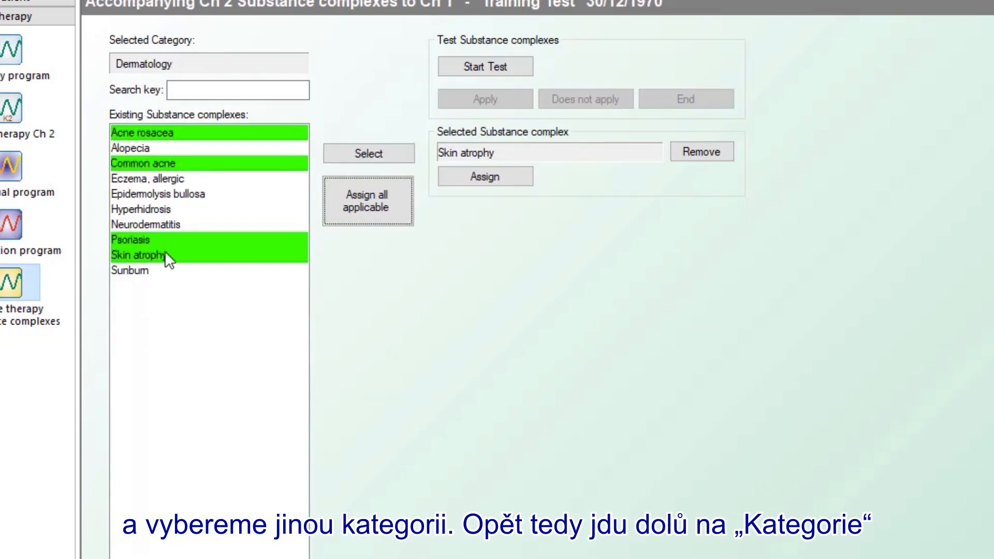
pyautogui.click(667, 558)
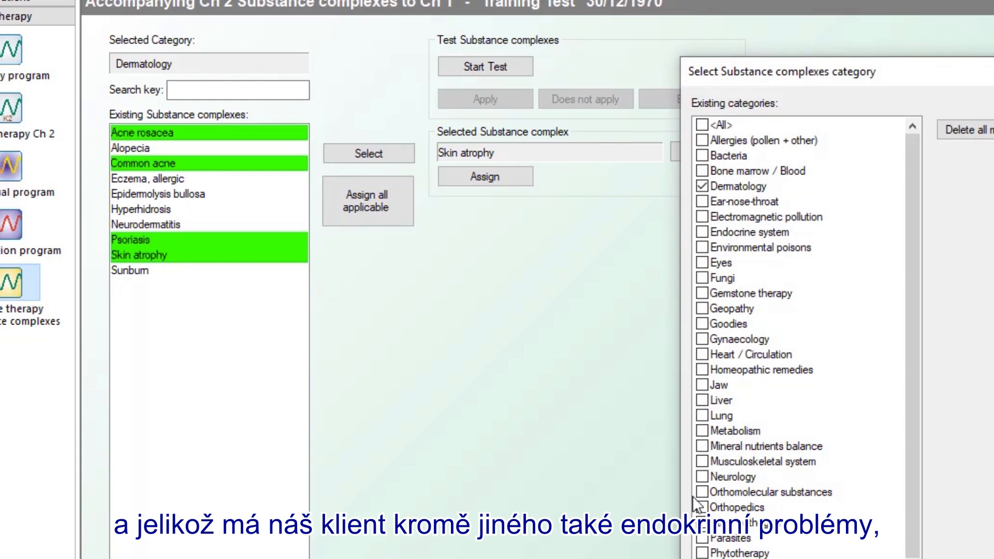
pyautogui.click(704, 187)
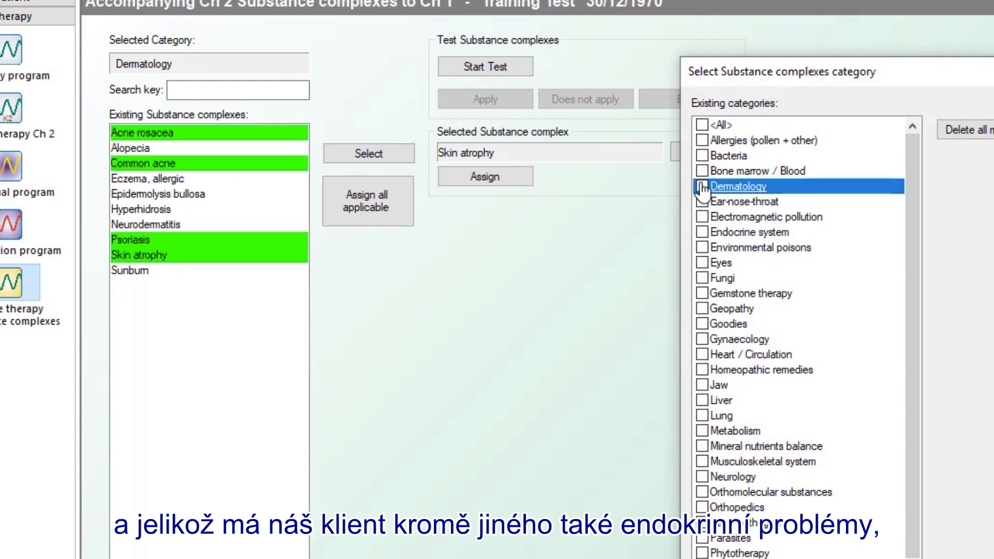
pyautogui.click(702, 233)
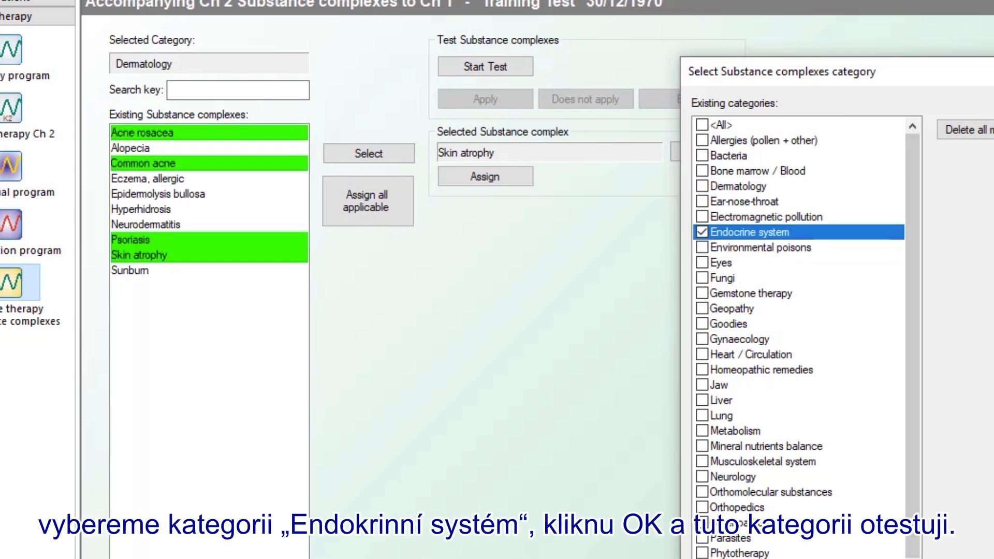
pyautogui.click(957, 558)
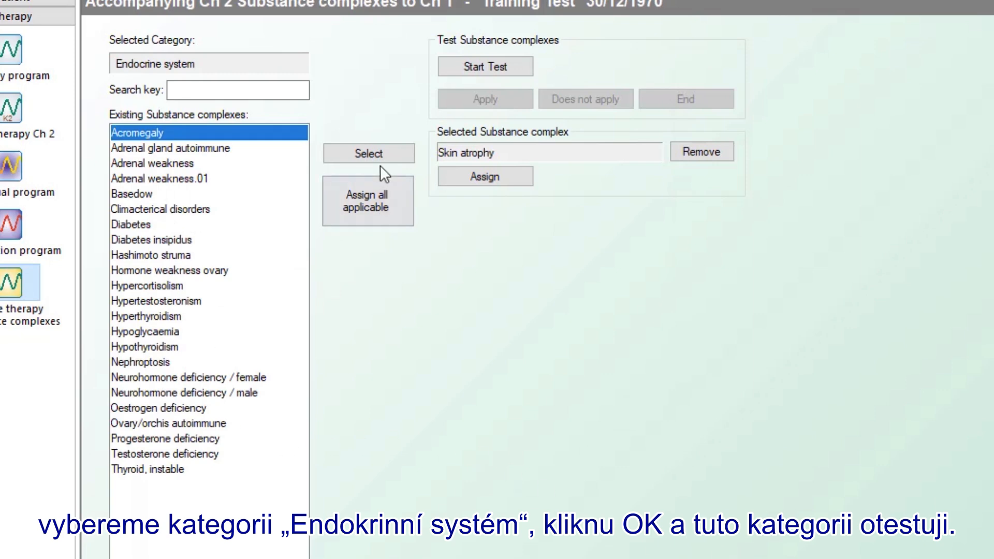
# - Start testing the Endocrine system complexes, applying Acromegaly and Basedow and rejecting the others down to Hormone weakness ovary
pyautogui.click(475, 66)
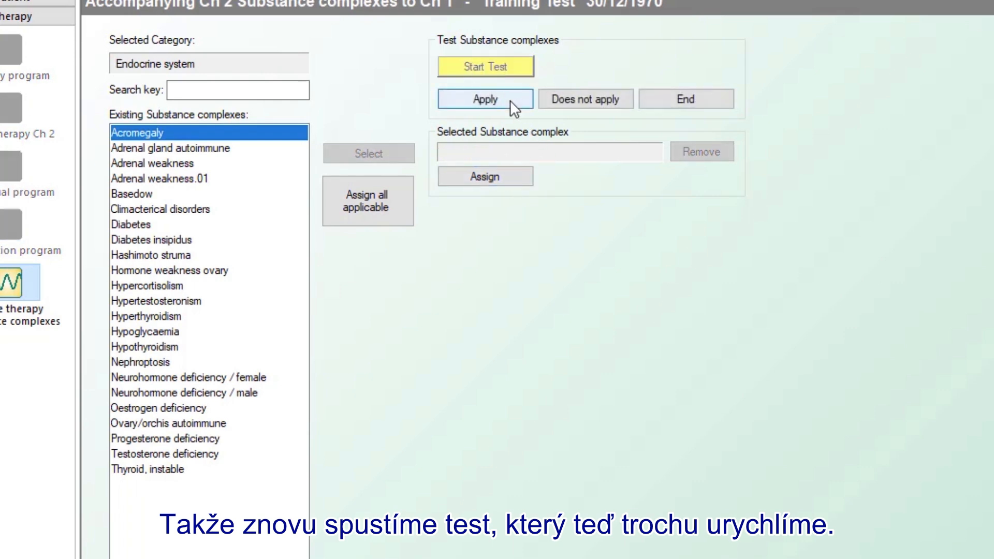
pyautogui.click(509, 100)
pyautogui.click(570, 100)
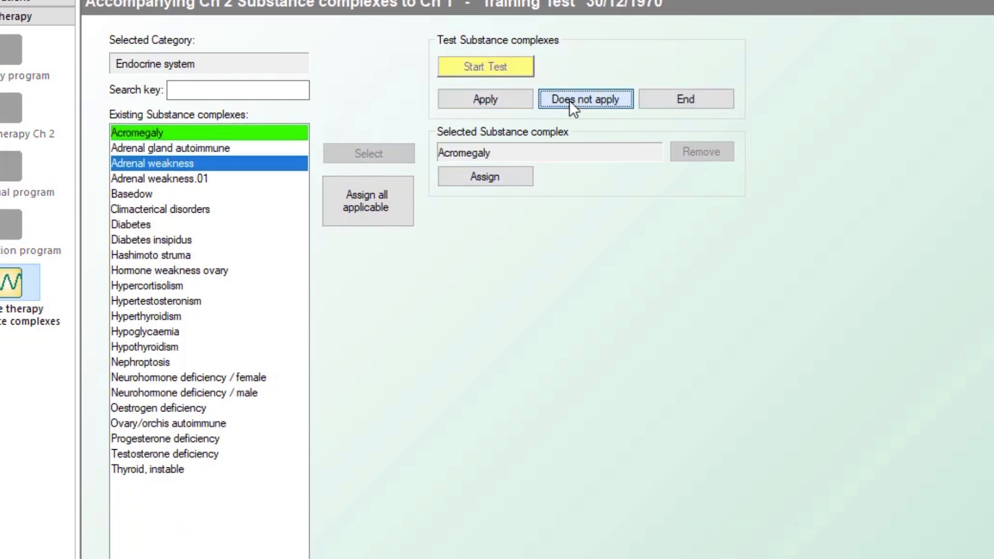
pyautogui.click(570, 101)
pyautogui.click(560, 101)
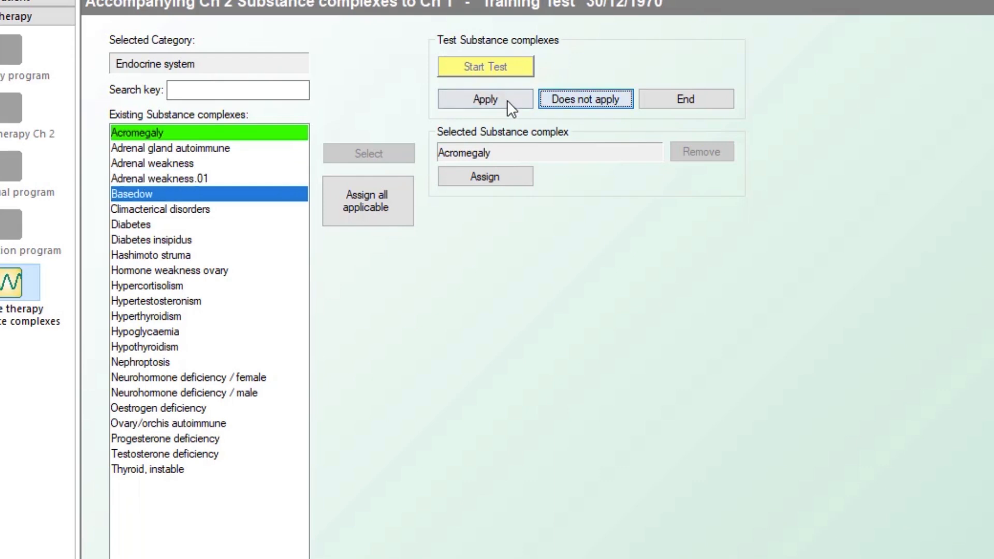
pyautogui.click(508, 101)
pyautogui.click(572, 95)
pyautogui.click(573, 96)
pyautogui.click(573, 95)
pyautogui.click(573, 96)
pyautogui.click(572, 95)
# - Mark Hypercortisolism as applicable and the complexes from Hypertestosteronism to Hypothyroidism as not applicable
pyautogui.click(500, 99)
pyautogui.click(560, 98)
pyautogui.click(561, 98)
pyautogui.click(561, 98)
pyautogui.click(560, 97)
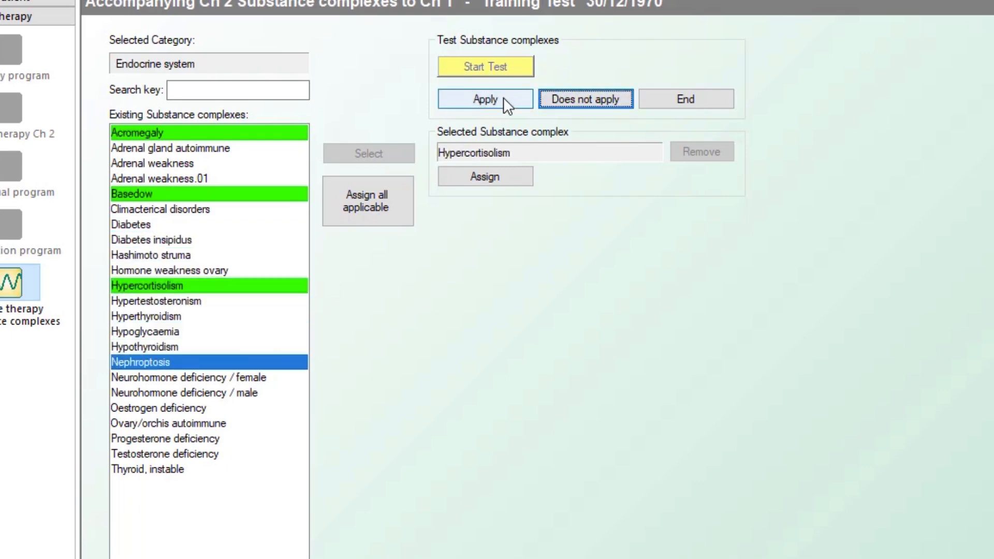
# - Apply Nephroptosis and Ovary/orchis autoimmune, reject the remaining endocrine complexes, and assign all applicable complexes to Channel 2
pyautogui.click(504, 98)
pyautogui.click(575, 100)
pyautogui.click(575, 101)
pyautogui.click(574, 101)
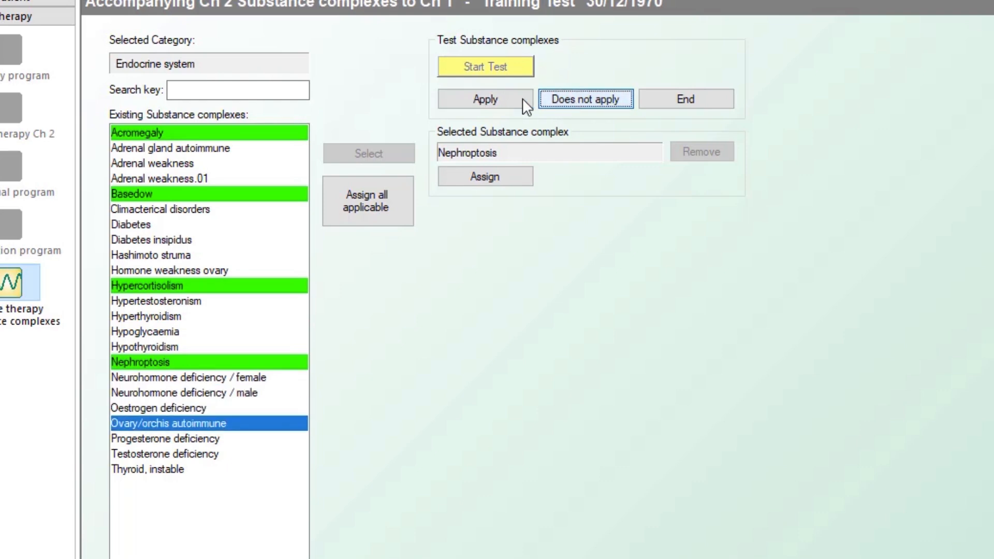
pyautogui.click(505, 98)
pyautogui.click(580, 95)
pyautogui.click(580, 95)
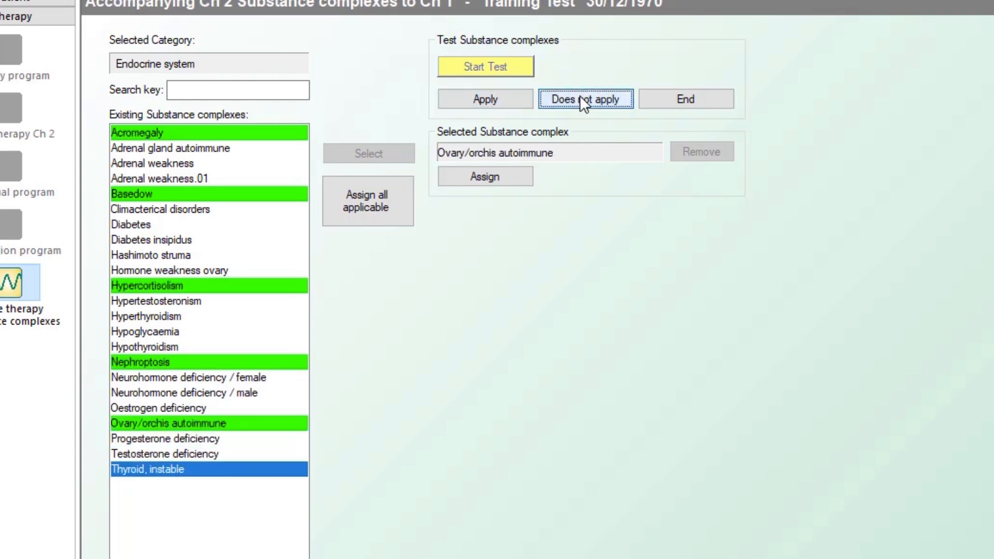
pyautogui.click(580, 95)
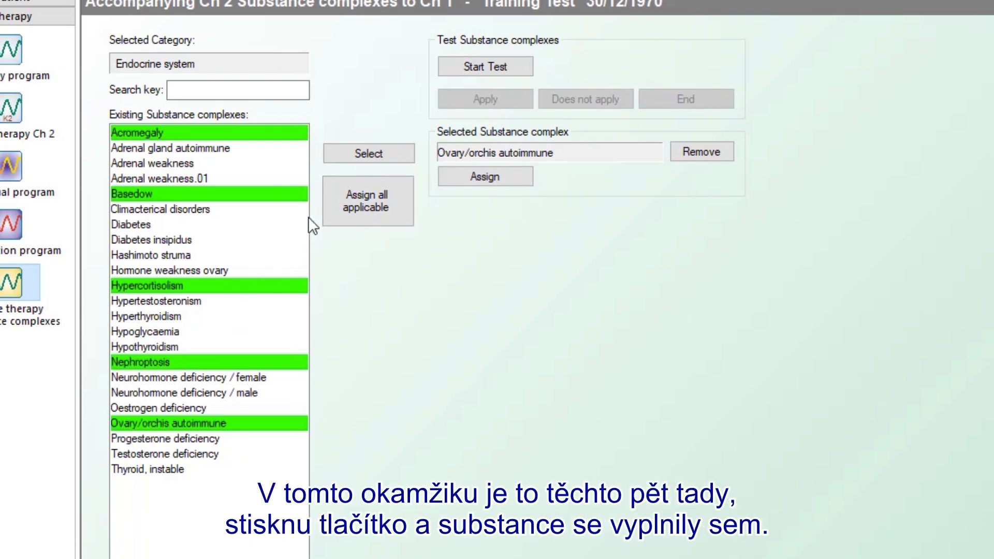
pyautogui.click(354, 205)
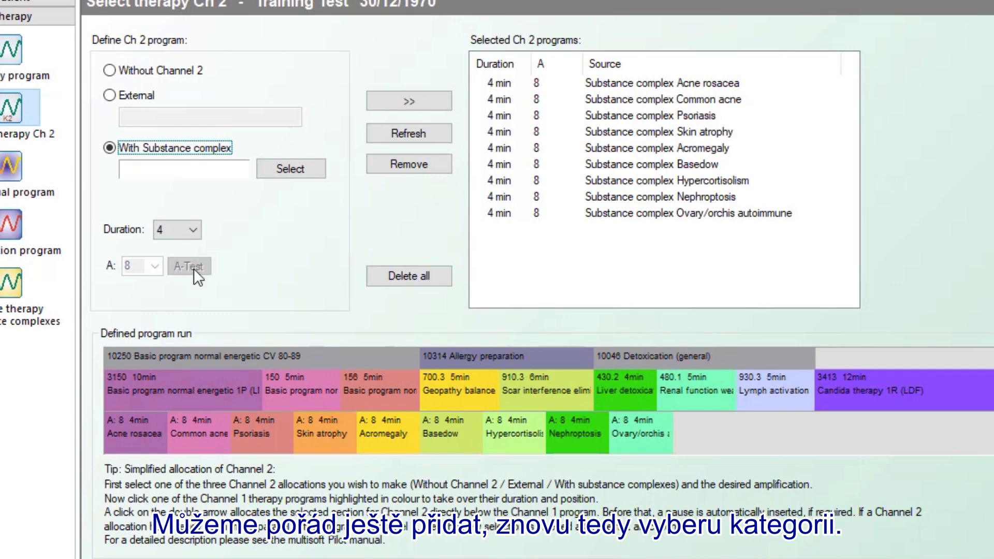
# - Reopen the substance complex selection for Channel 2 and change the category from Endocrine system to Neurology
pyautogui.click(170, 160)
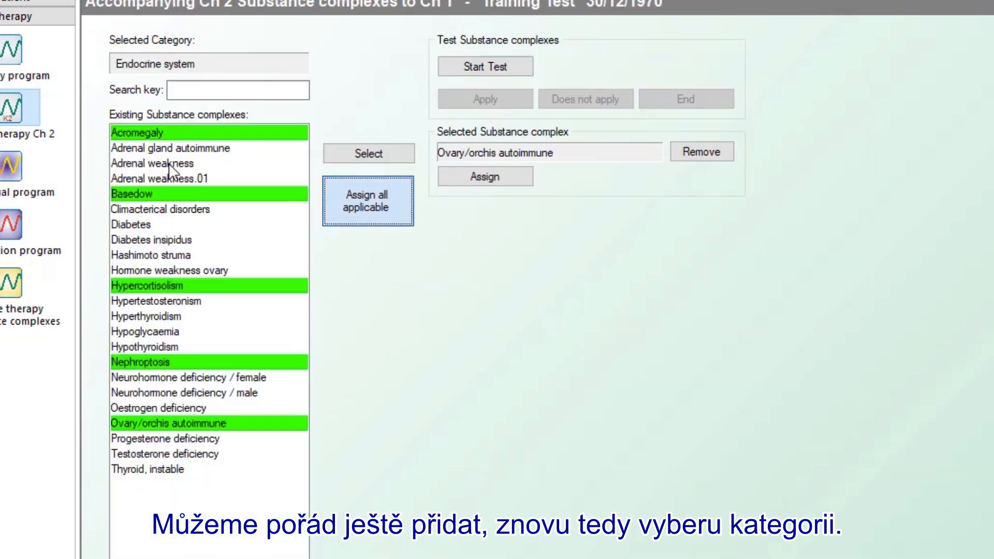
pyautogui.click(198, 1)
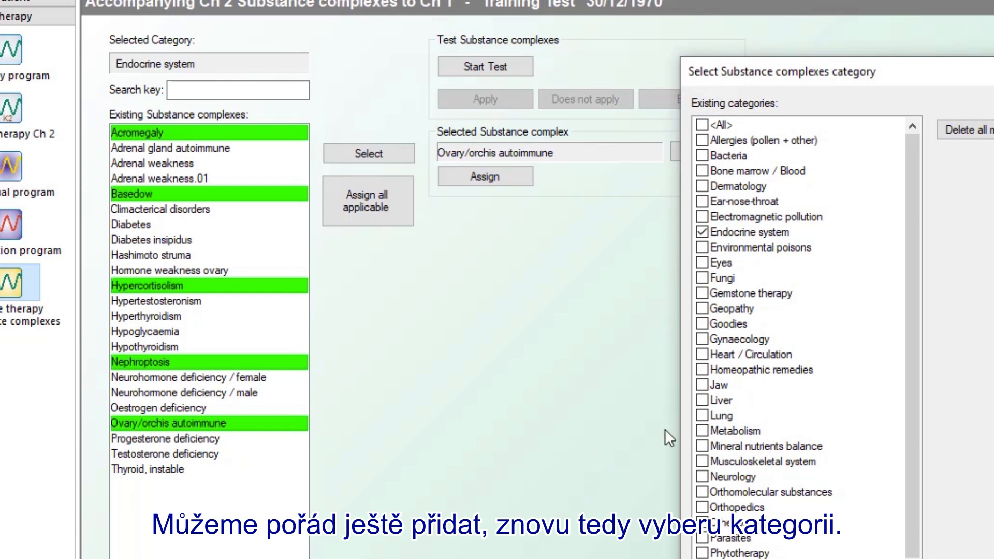
pyautogui.click(702, 232)
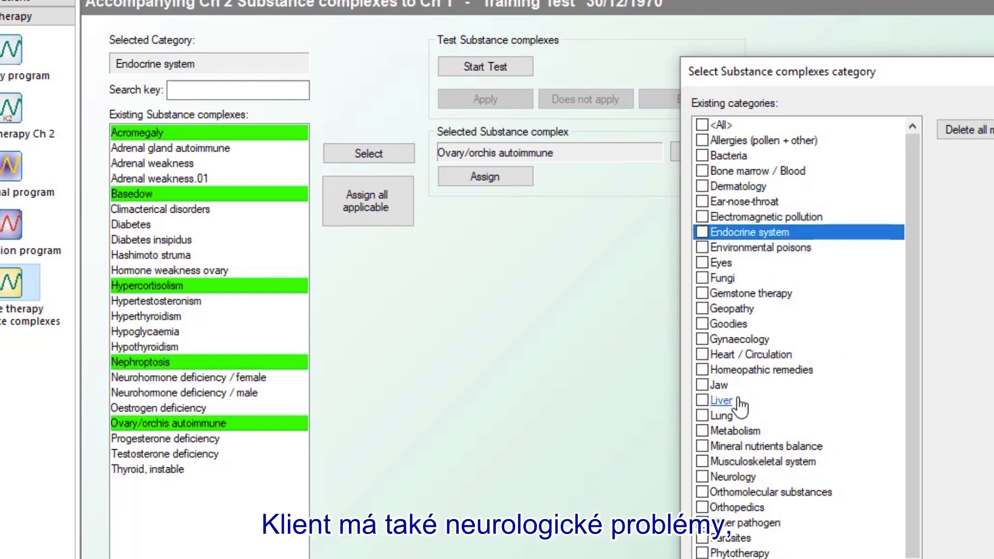
pyautogui.click(702, 477)
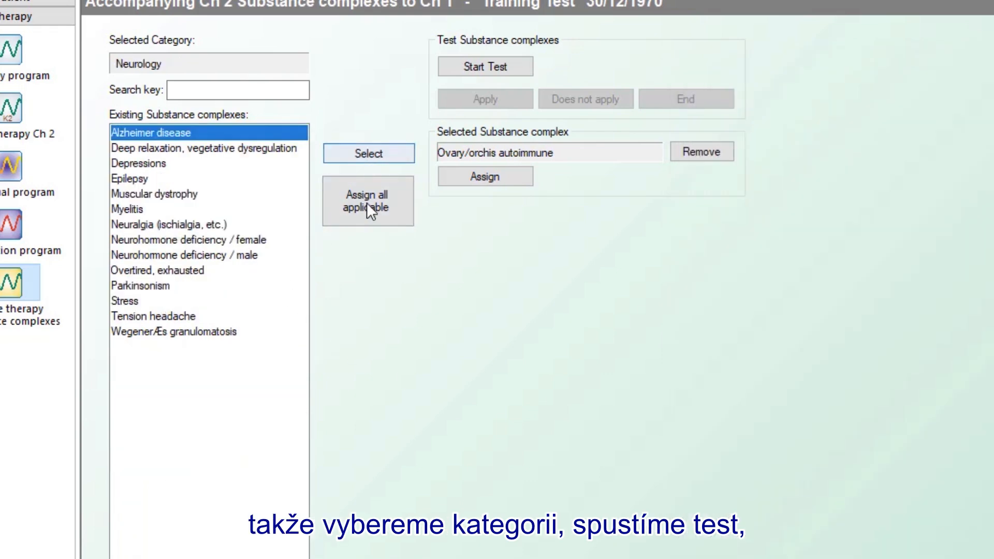
# - Start testing the Neurology complexes, applying Alzheimer disease, Depressions and Muscular dystrophy and rejecting the others down to Neuralgia
pyautogui.click(462, 64)
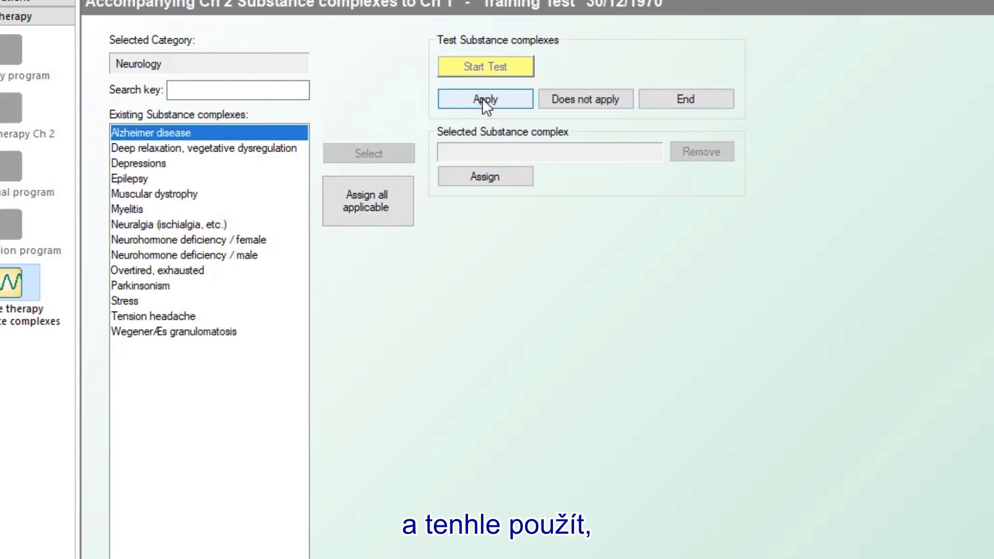
pyautogui.click(482, 98)
pyautogui.click(575, 100)
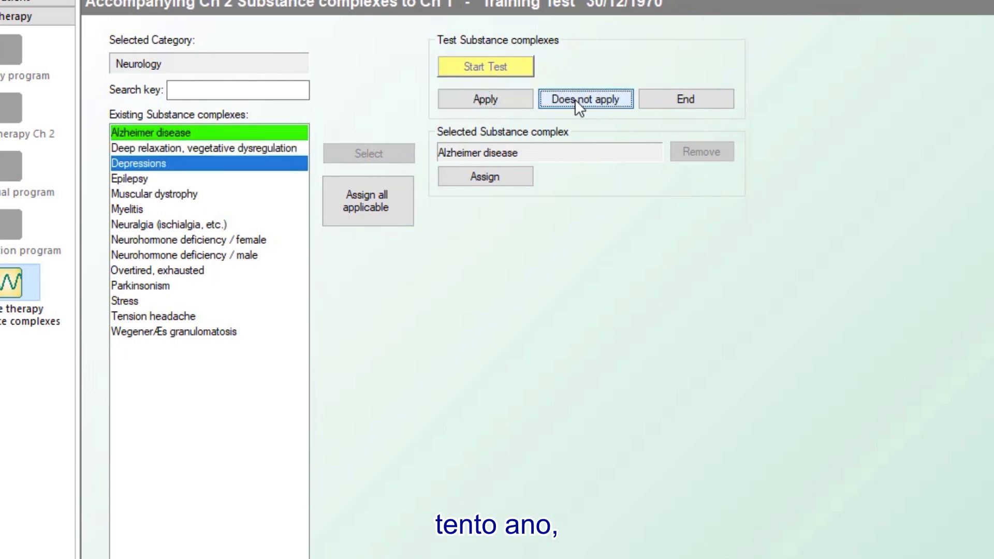
pyautogui.click(511, 99)
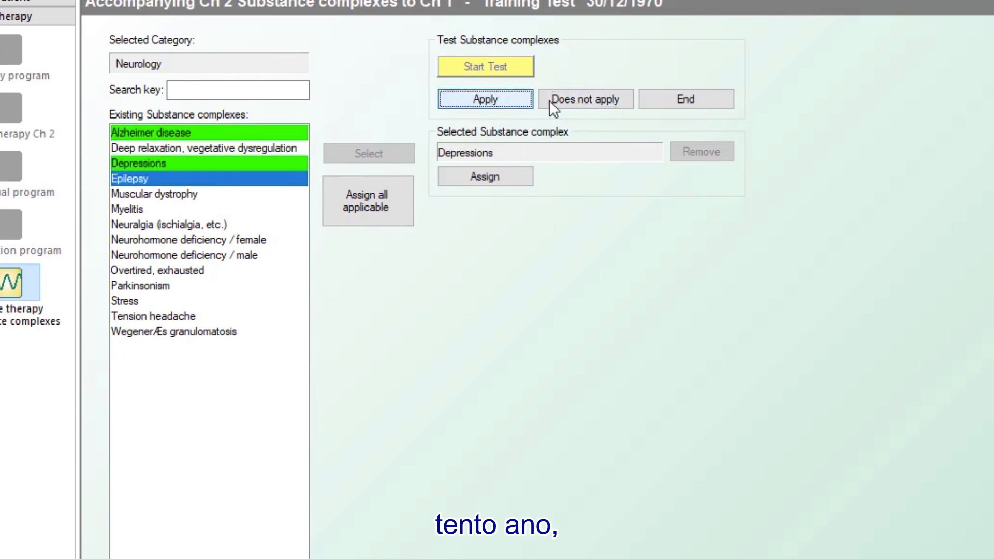
pyautogui.click(580, 98)
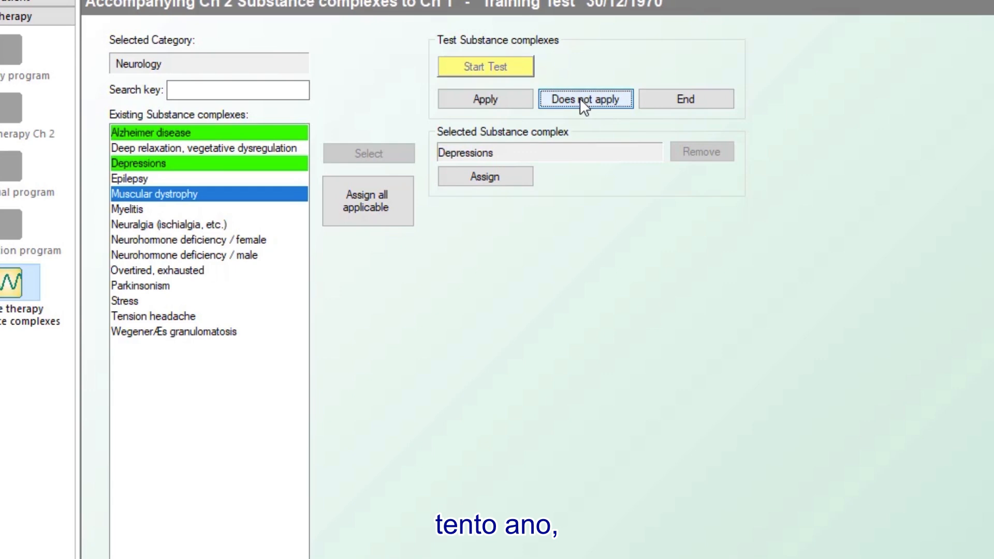
pyautogui.click(483, 99)
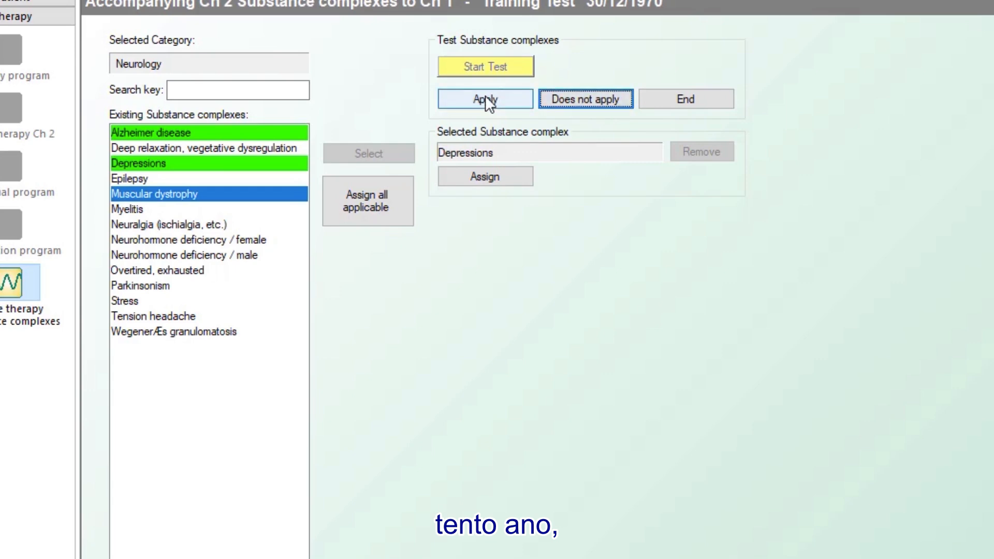
pyautogui.click(557, 97)
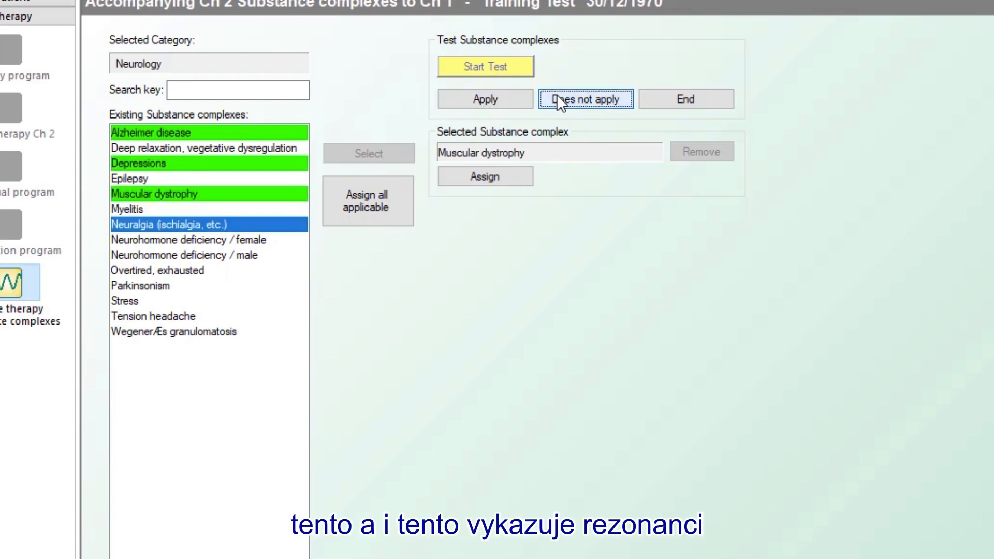
pyautogui.click(557, 98)
# - Apply both Neurohormone deficiency complexes, Parkinsonism and Tension headache, reject the remaining neurology complexes, and assign all applicable ones to Channel 2
pyautogui.click(489, 101)
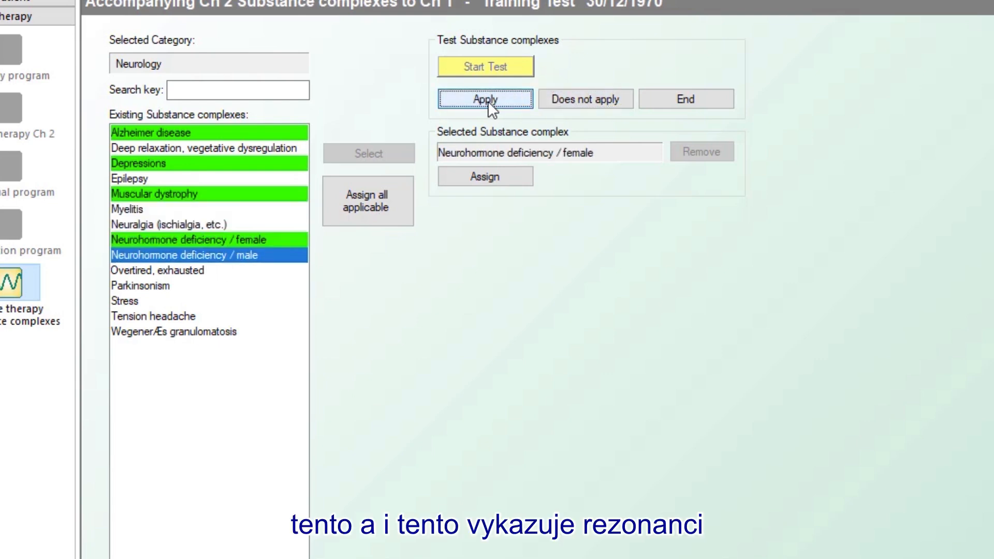
pyautogui.click(488, 101)
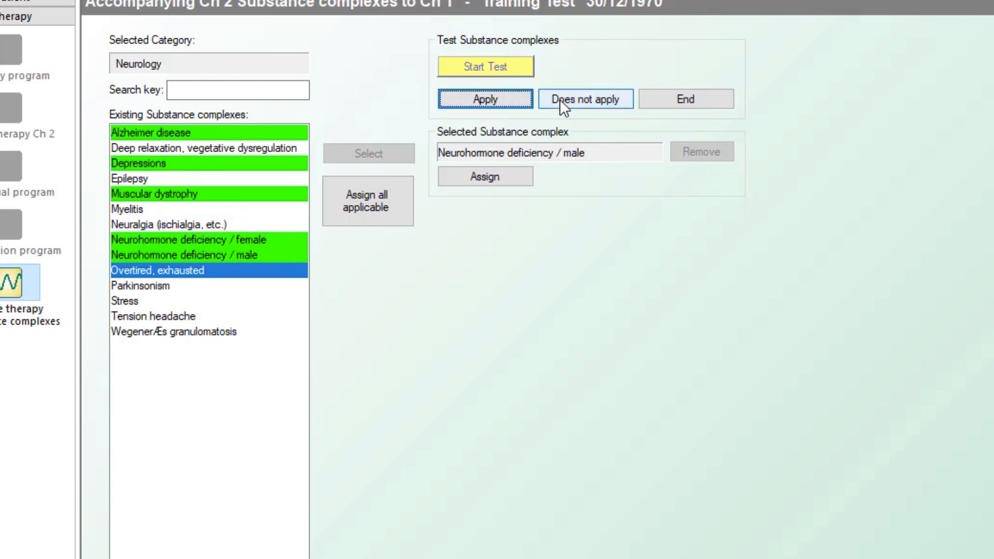
pyautogui.click(561, 99)
pyautogui.click(500, 98)
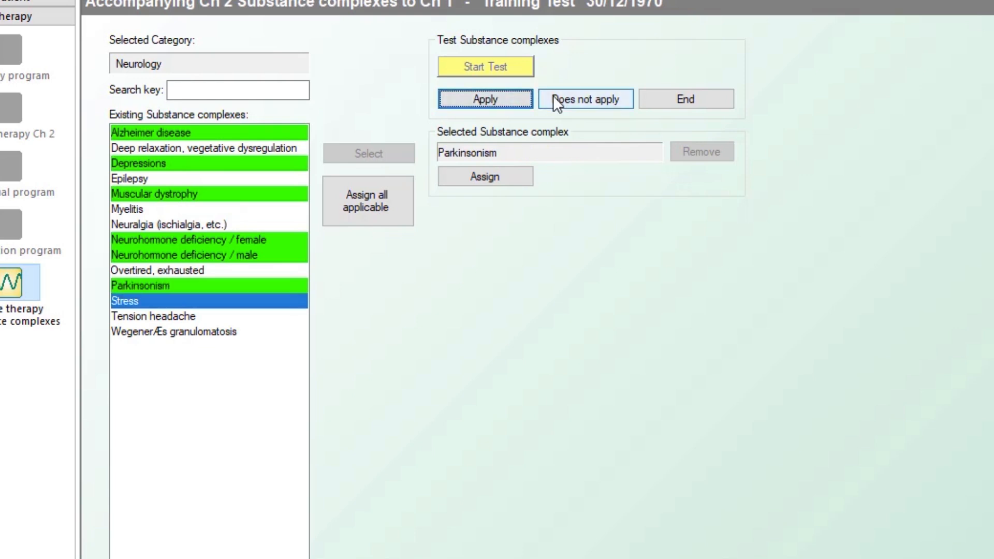
pyautogui.click(553, 95)
pyautogui.click(481, 98)
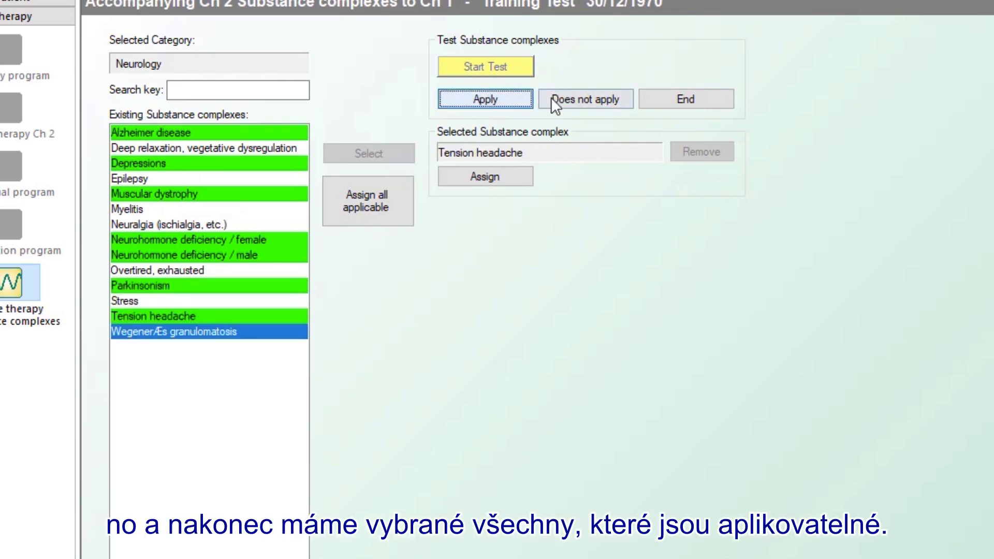
pyautogui.click(559, 99)
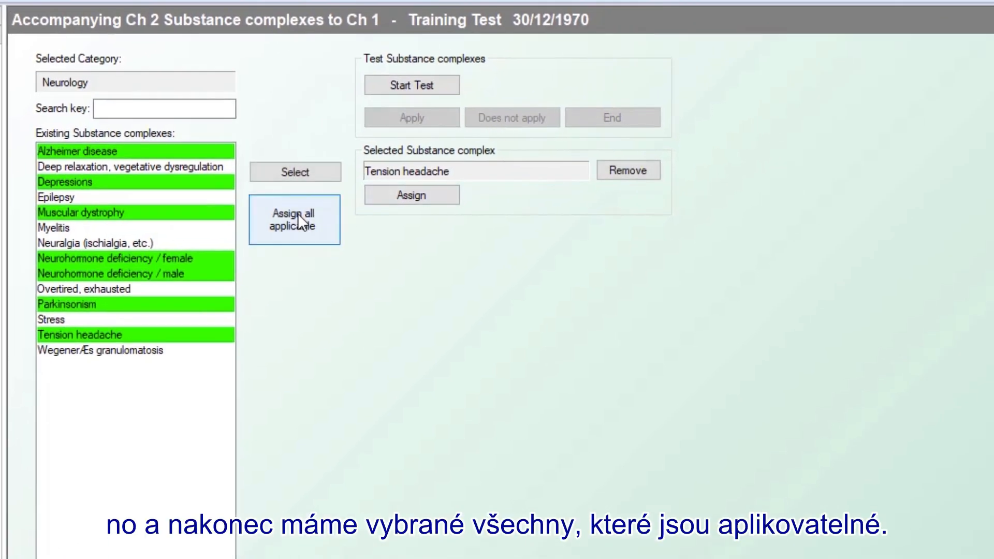
pyautogui.click(299, 218)
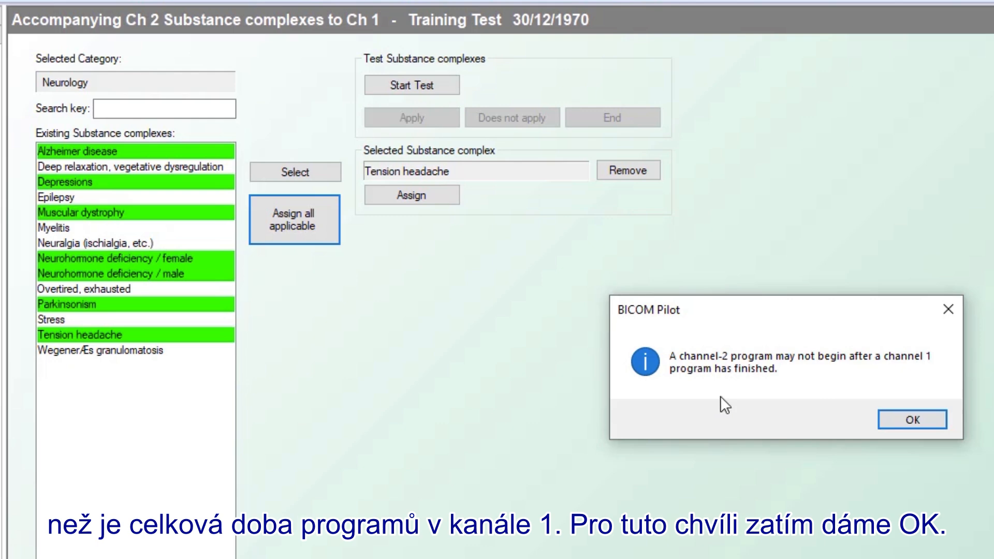
pyautogui.click(913, 418)
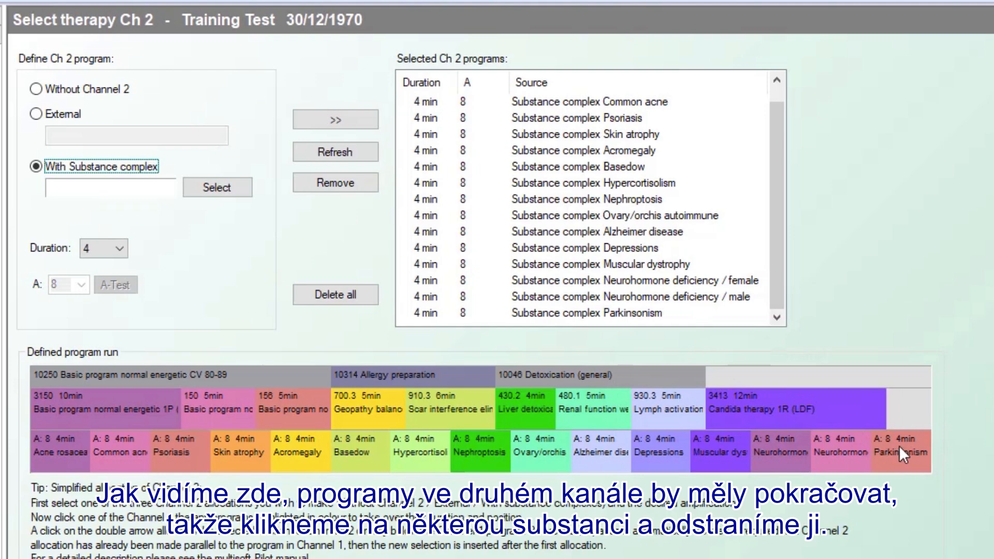
# - Remove the Parkinsonism complex from the selected Channel 2 programs and set the duration to 5 minutes
pyautogui.click(620, 312)
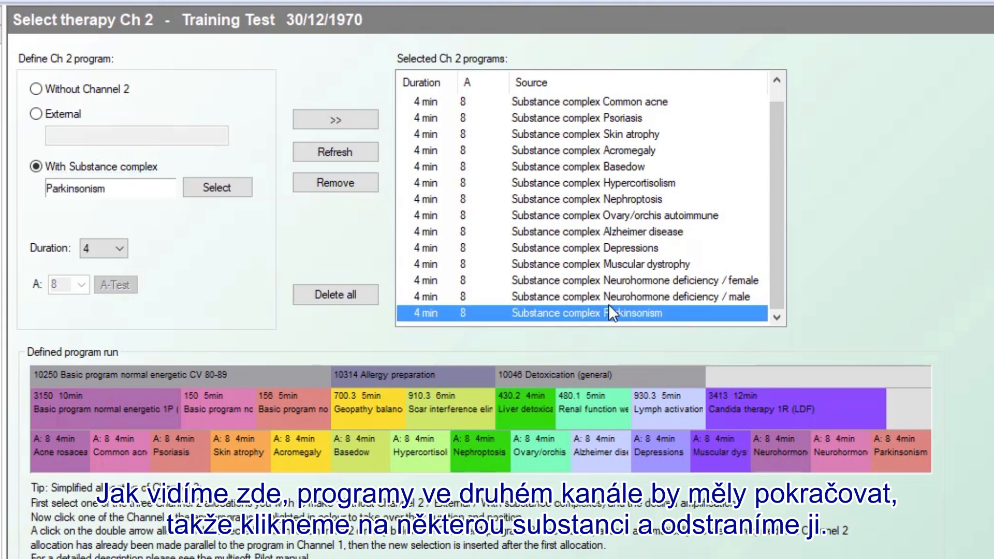
pyautogui.click(339, 181)
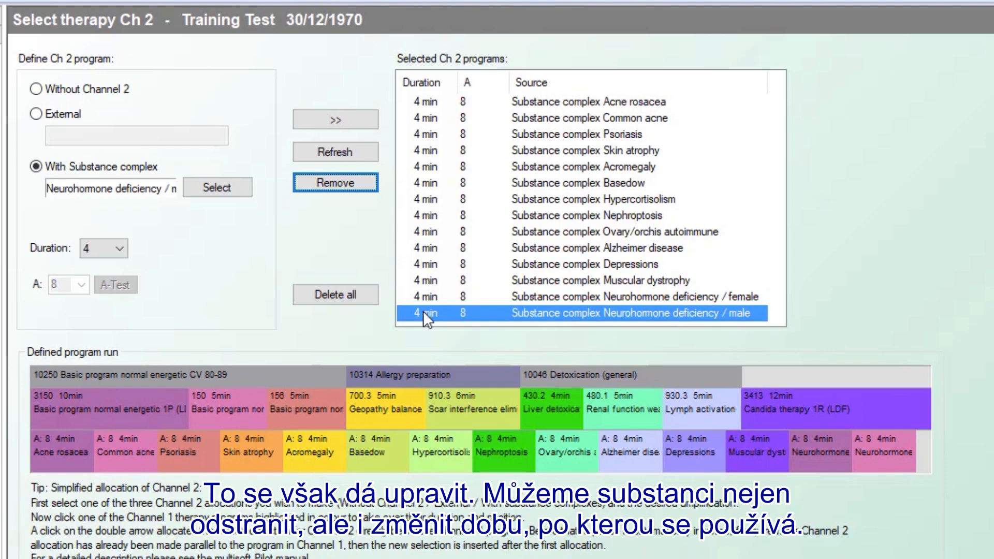
pyautogui.click(103, 249)
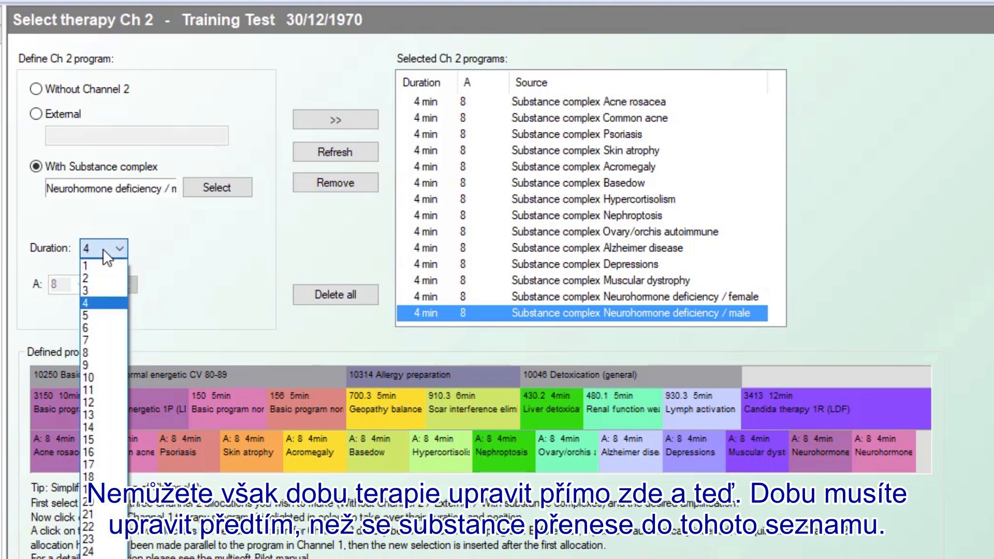
pyautogui.click(106, 314)
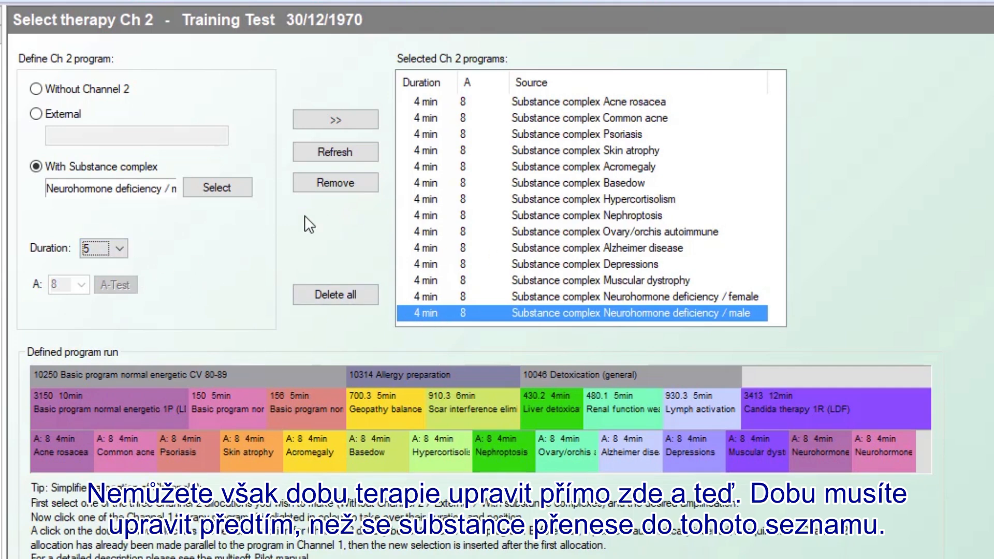
# - Assign the Parkinsonism complex again with a duration of 6 minutes and add it to the selected Channel 2 programs
pyautogui.click(218, 182)
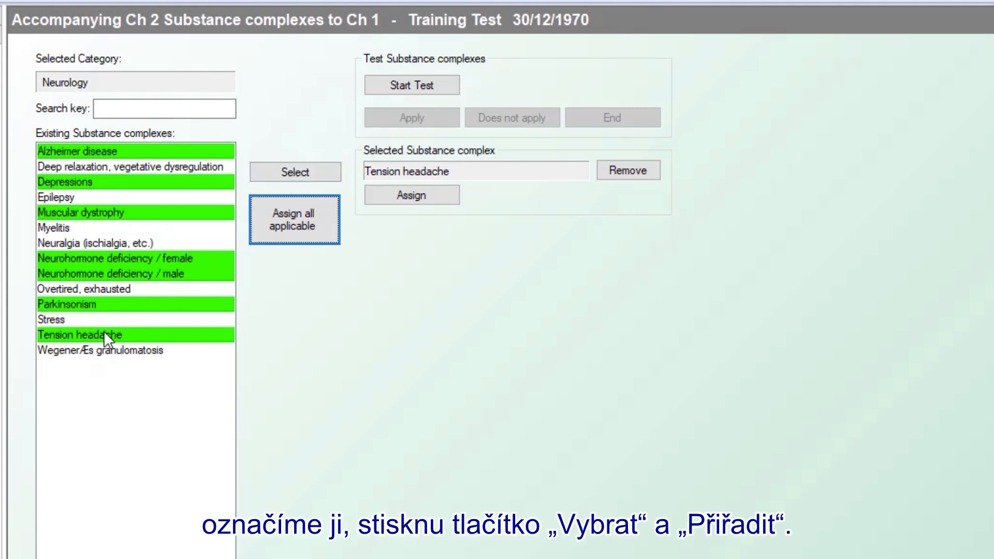
pyautogui.click(87, 306)
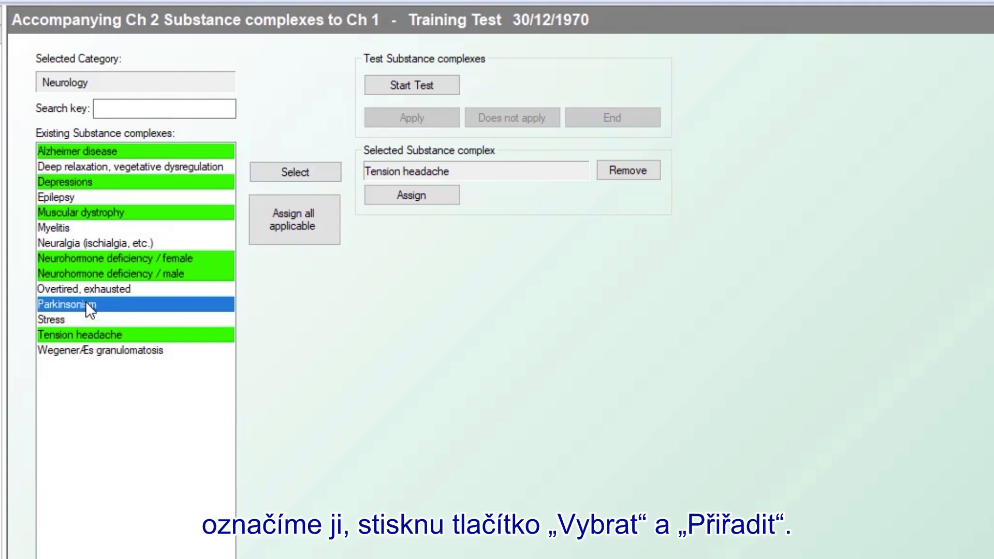
pyautogui.click(295, 170)
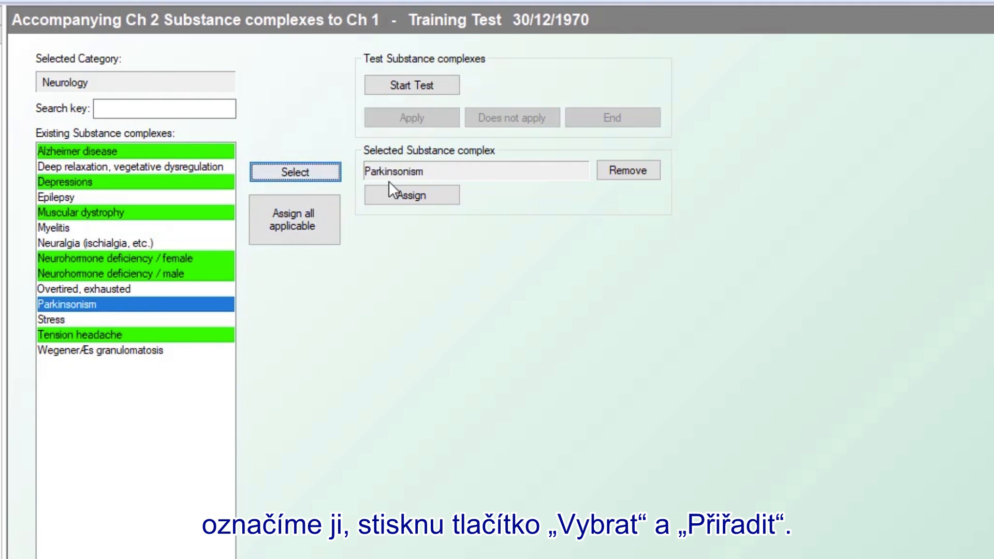
pyautogui.click(384, 195)
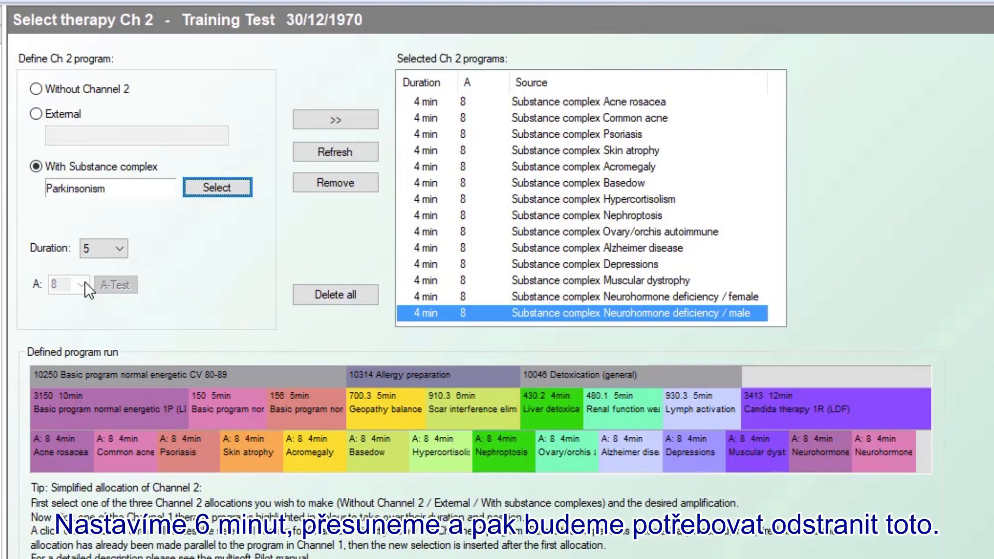
pyautogui.click(125, 244)
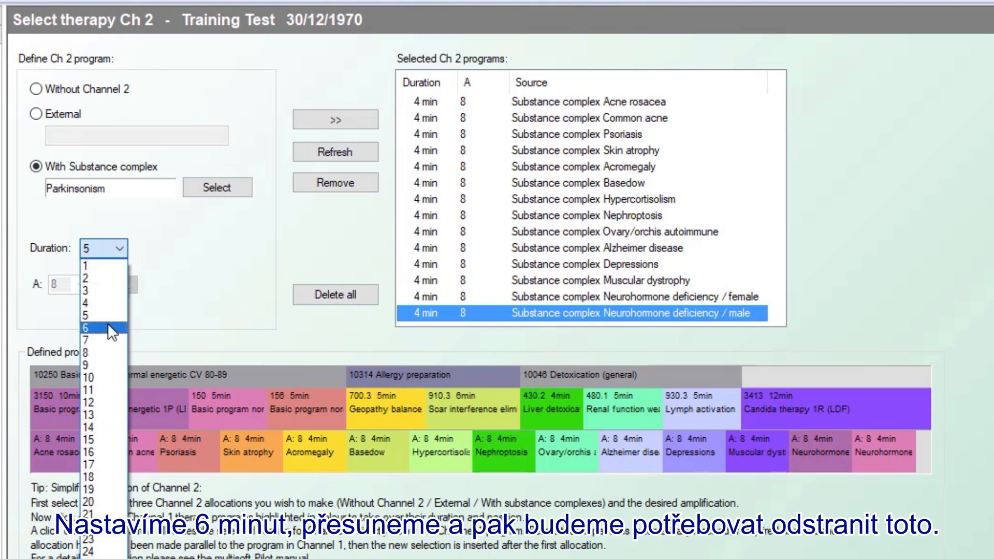
pyautogui.click(109, 317)
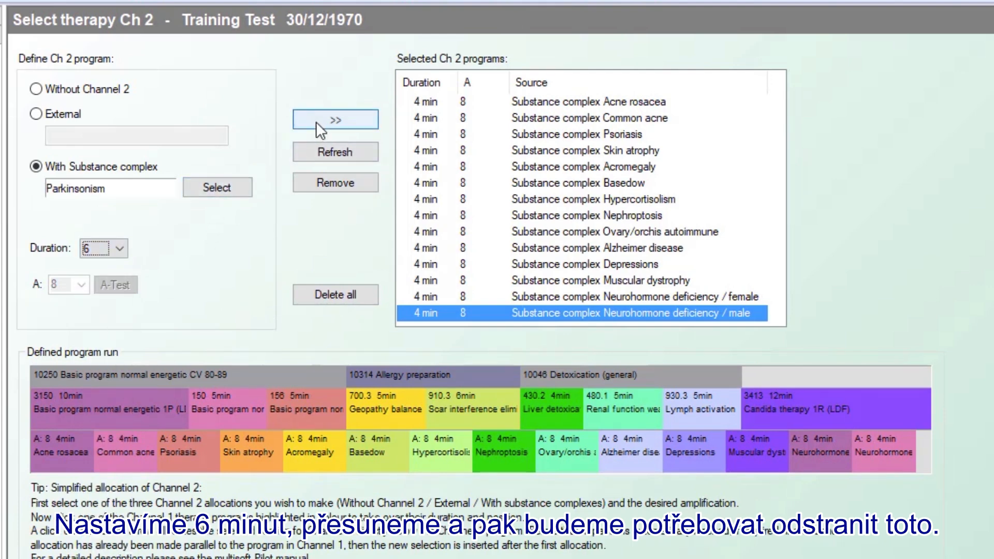
pyautogui.click(319, 119)
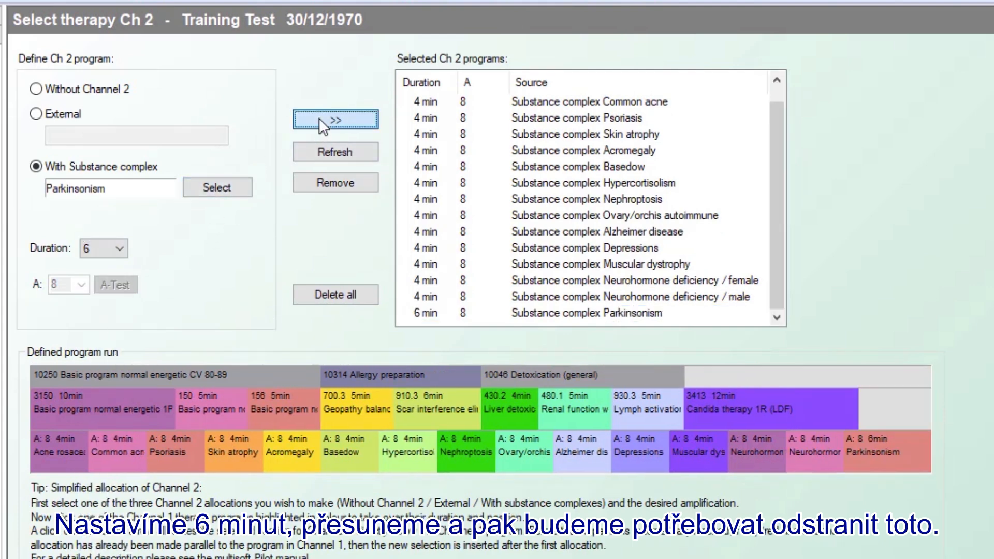
# - Remove Neurohormone deficiency / male from the Channel 2 programs and review the remaining list in the therapy program view
pyautogui.click(564, 297)
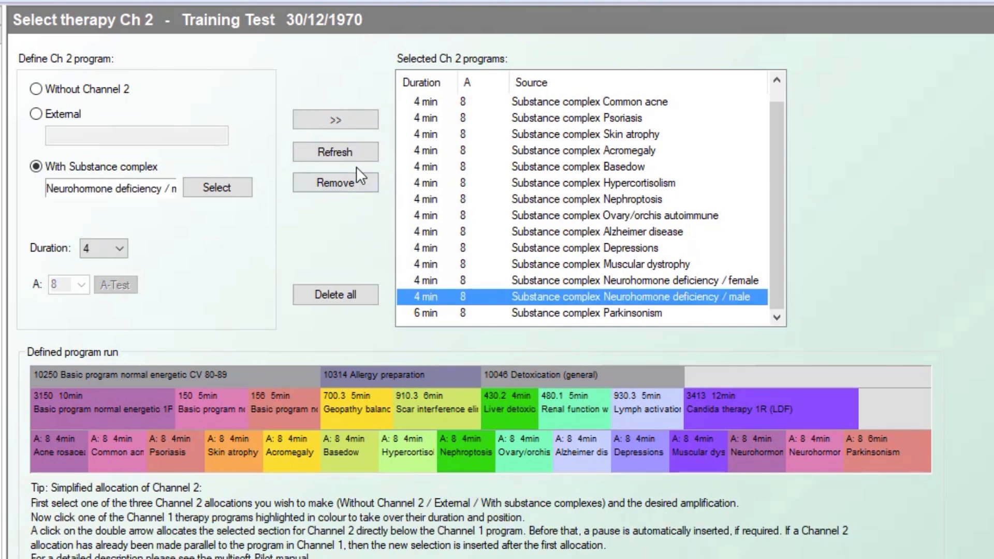
pyautogui.click(338, 183)
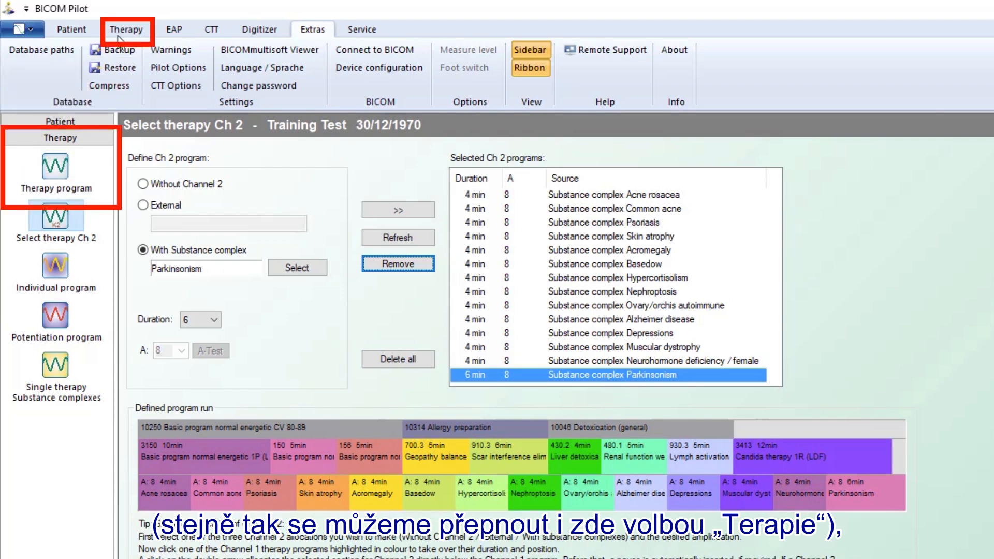
pyautogui.click(57, 167)
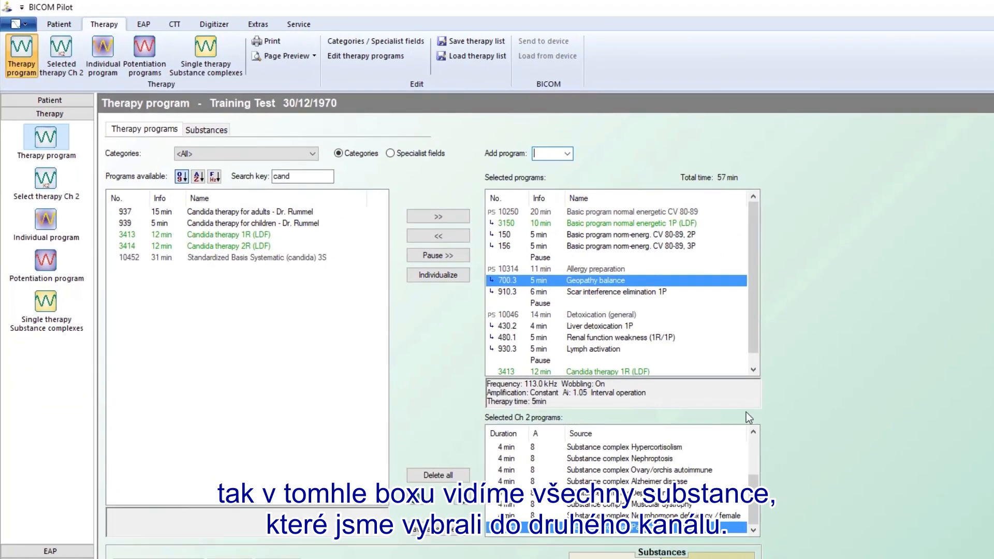
pyautogui.moveTo(756, 504); pyautogui.dragTo(751, 451)
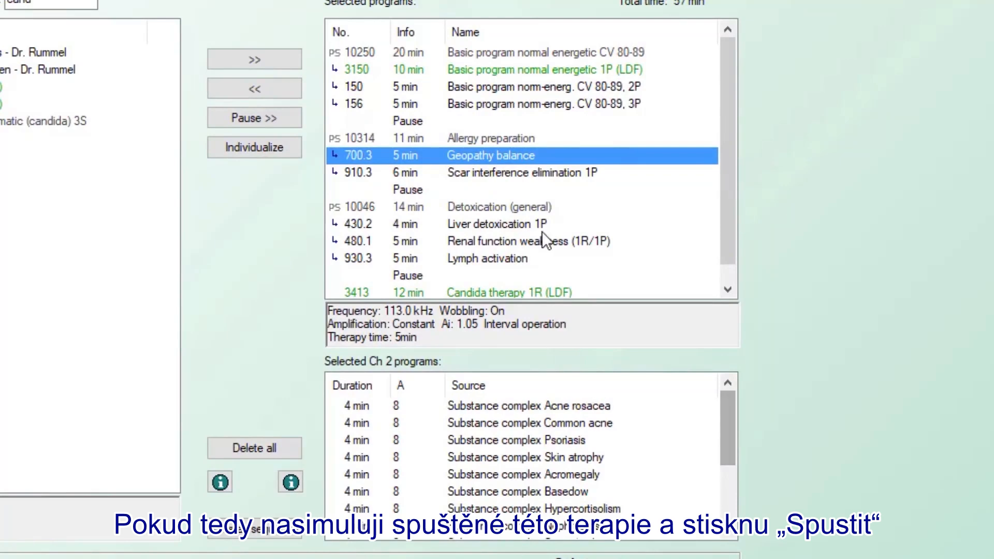
# - Run the therapy from the Basic program normal energetic CV 80-89 sequence together with Channel 2, continuing past the pre-start check
pyautogui.click(524, 52)
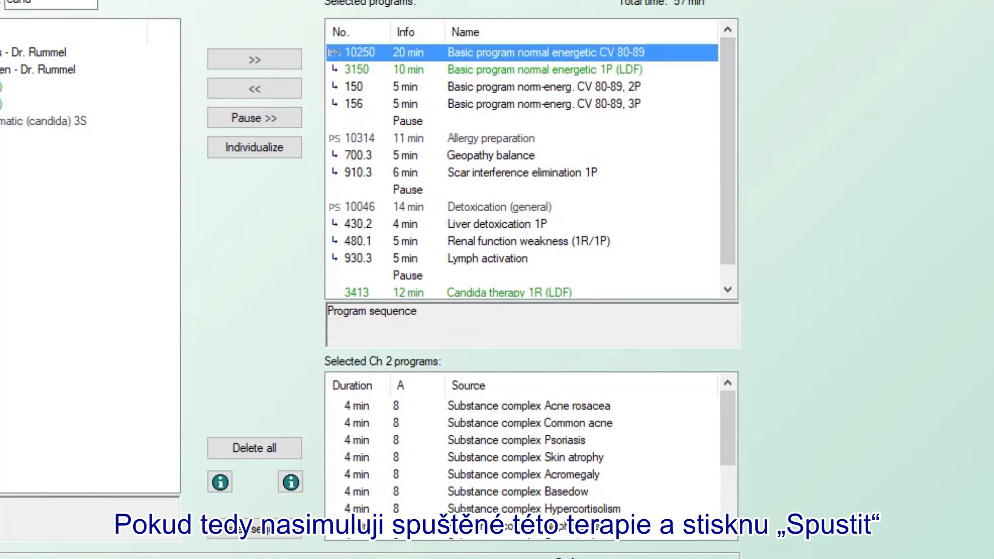
pyautogui.click(440, 558)
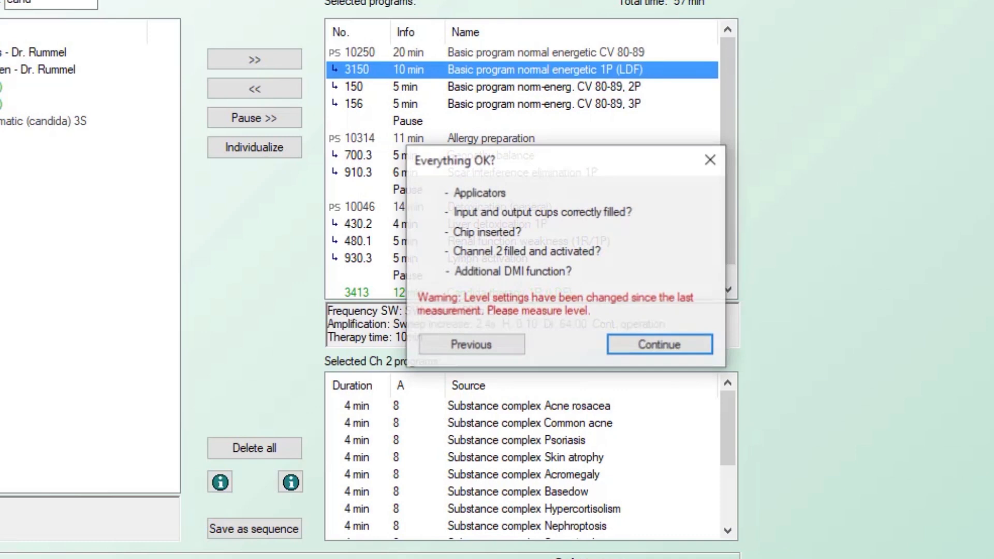
pyautogui.click(625, 343)
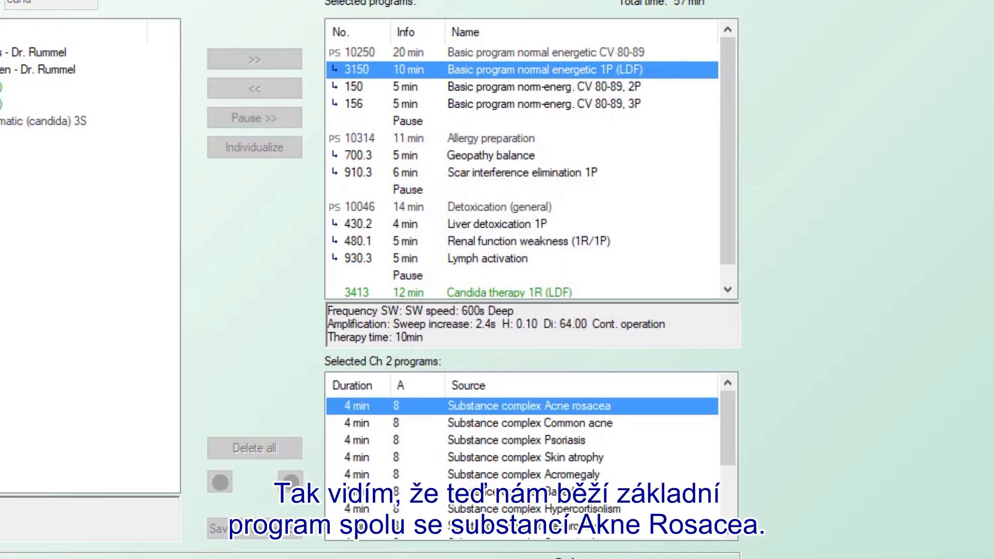
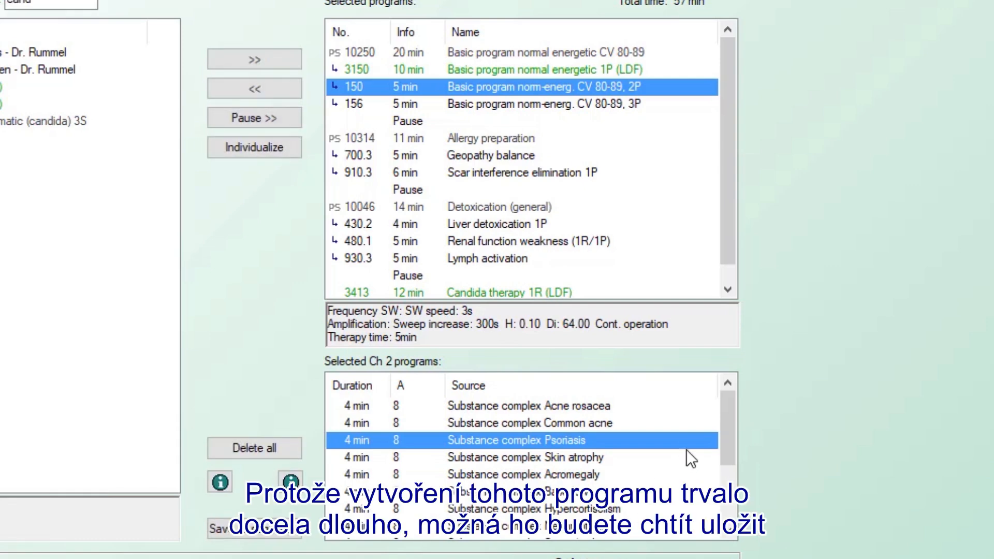
# - Save the session with its Channel 2 complexes as a therapy list named "Steps 1-4 cv 80-89 sc test.tld", based on the existing list's file name
pyautogui.moveTo(729, 446); pyautogui.dragTo(733, 417)
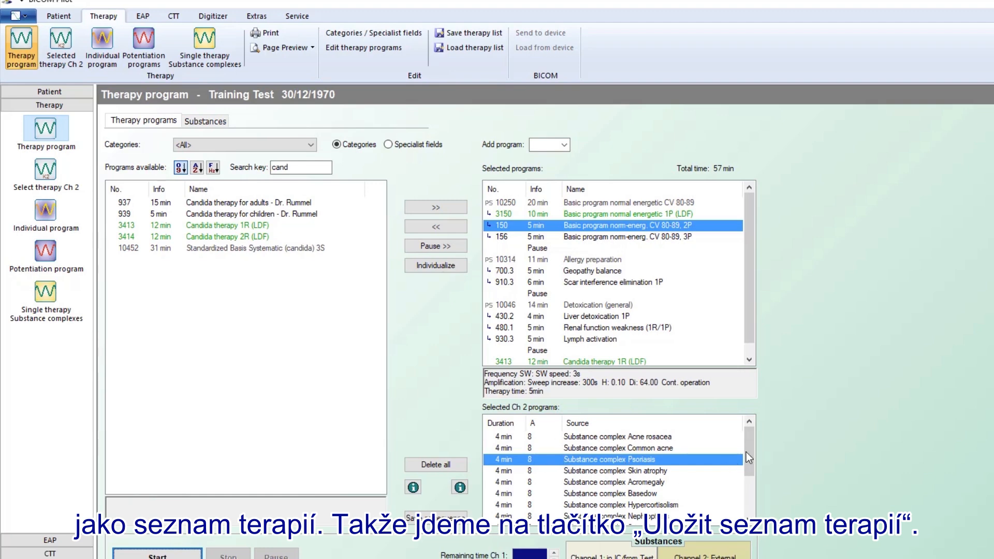
pyautogui.moveTo(752, 456); pyautogui.dragTo(756, 433)
pyautogui.click(458, 33)
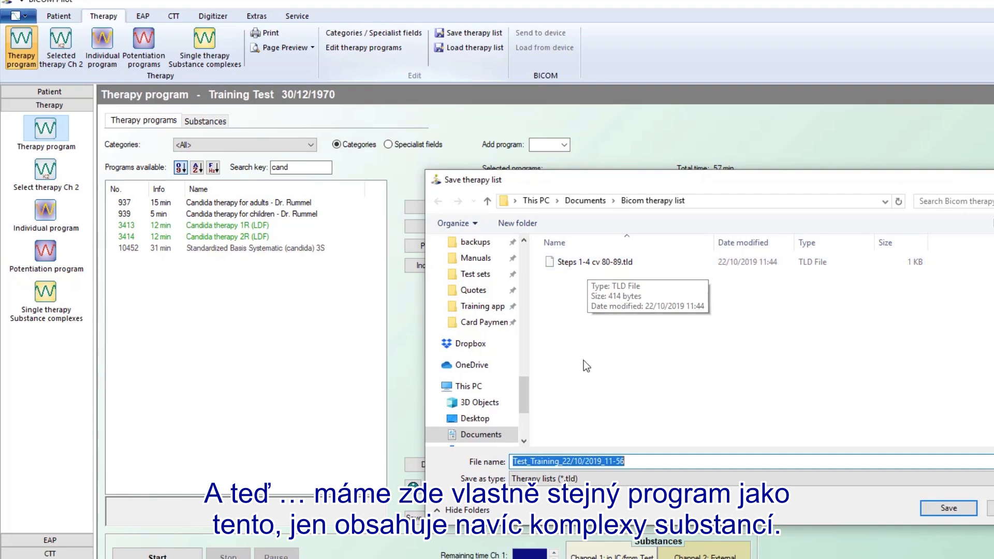
pyautogui.click(570, 262)
pyautogui.click(522, 461)
pyautogui.click(577, 461)
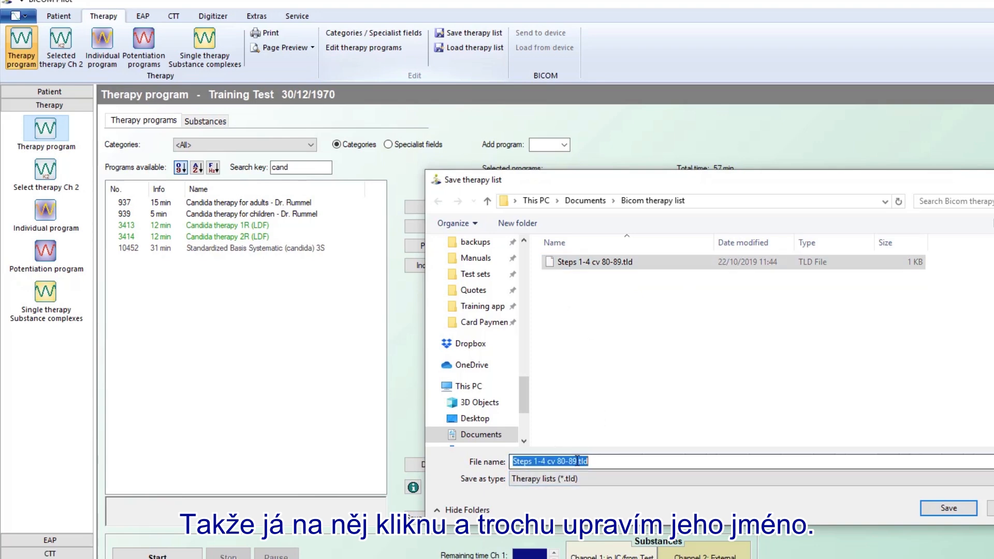
pyautogui.click(580, 461)
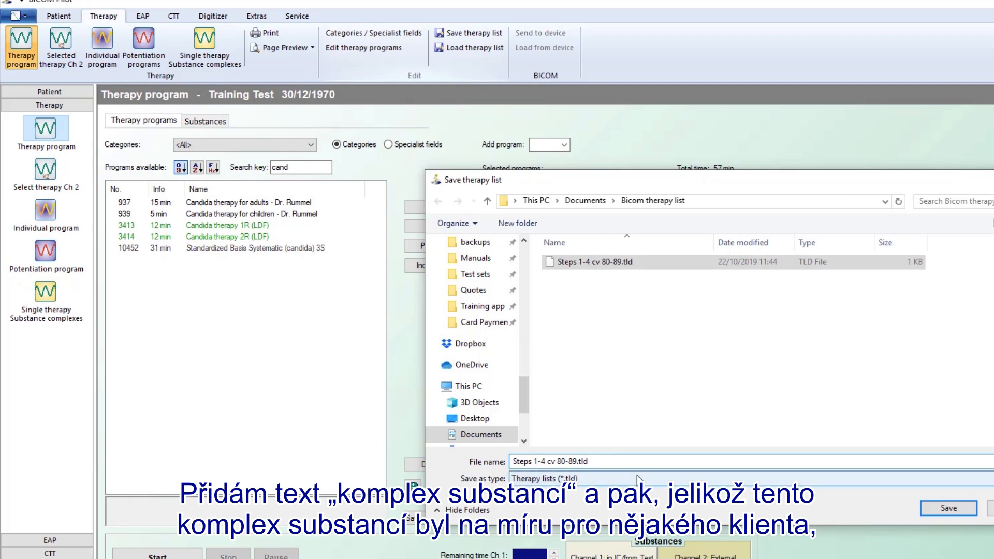
pyautogui.write('sc')
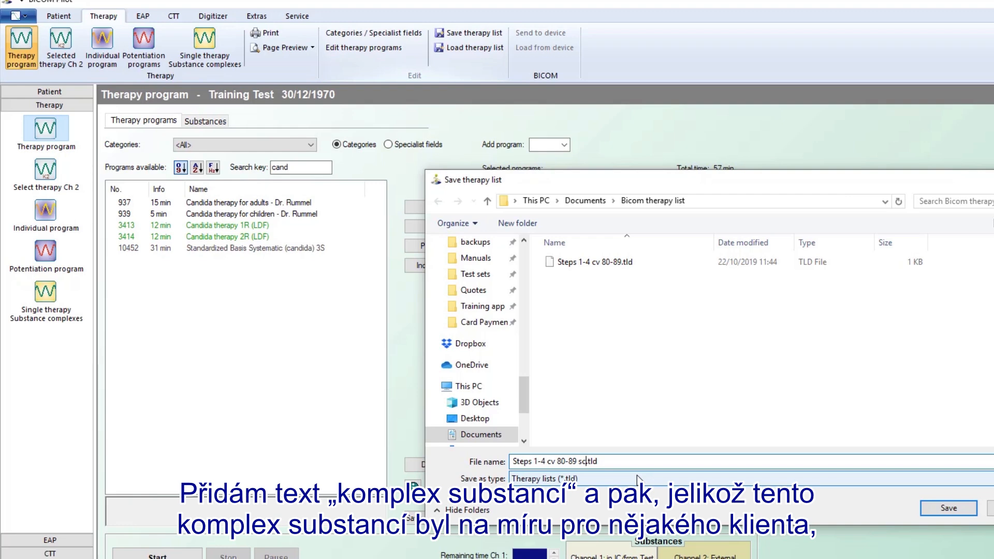
pyautogui.write('test')
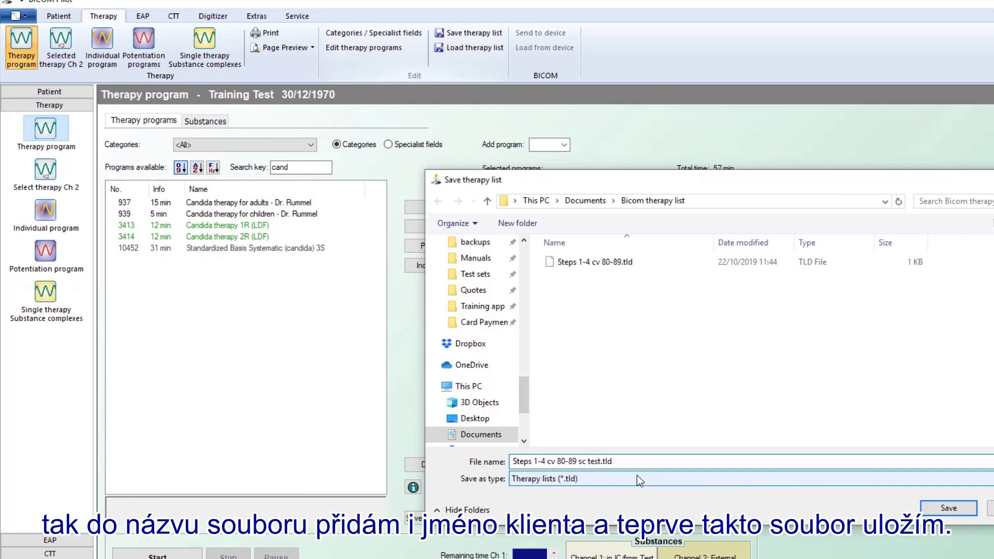
pyautogui.click(948, 508)
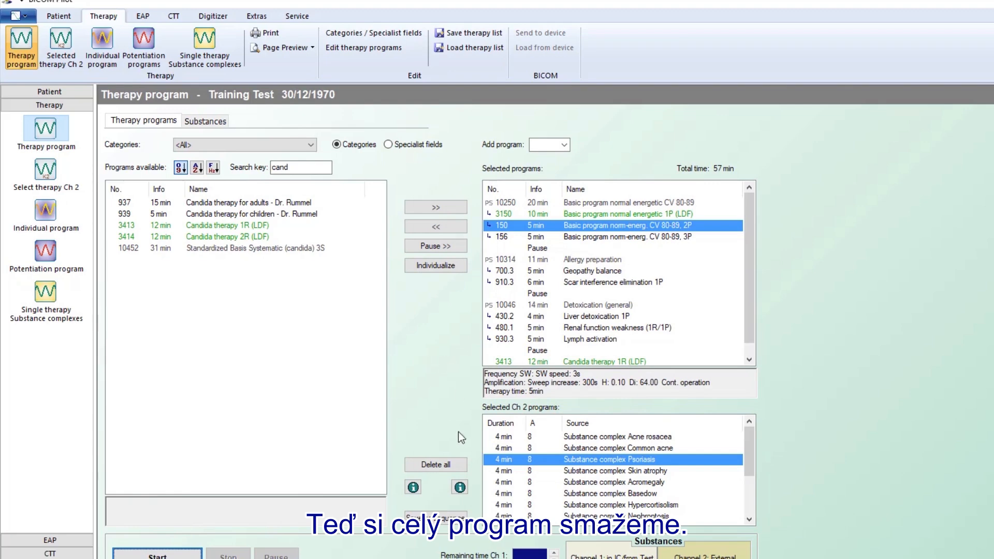
# - Delete all selected programs from both channels and clear the search key for the available programs
pyautogui.click(435, 465)
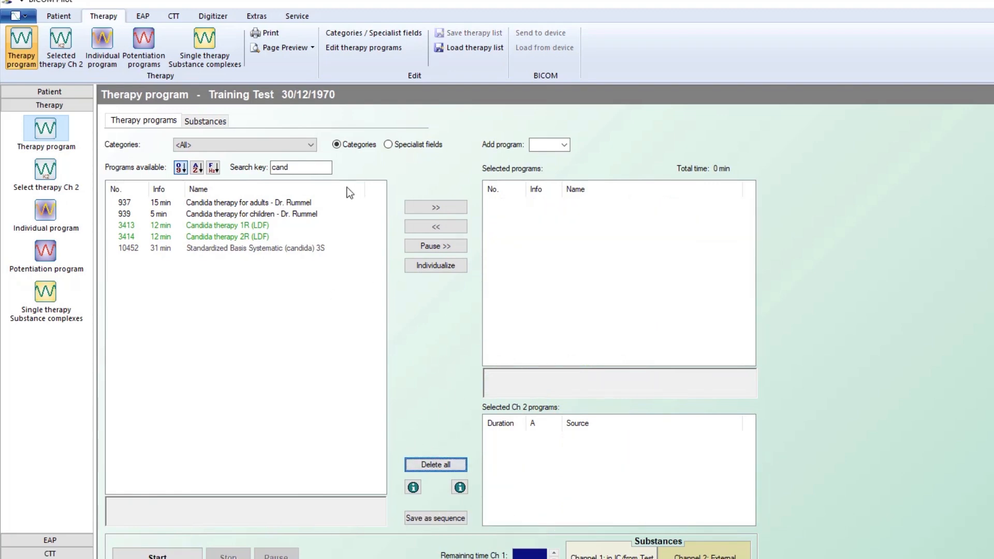
pyautogui.doubleClick(306, 166)
pyautogui.press('BackSpace')
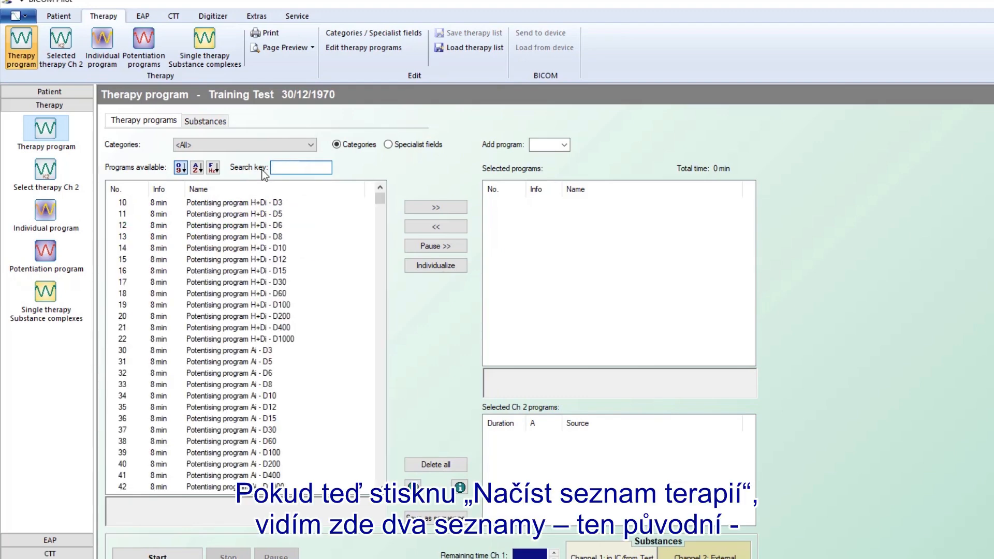
# - Load the therapy list "Steps 1-4 cv 80-89.tld" and review its selected programs
pyautogui.click(462, 47)
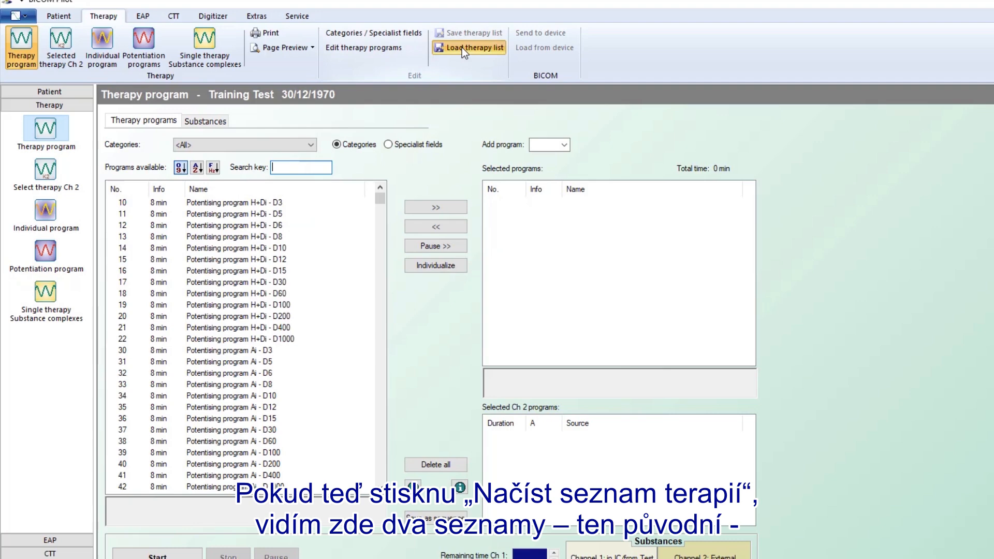
pyautogui.click(574, 278)
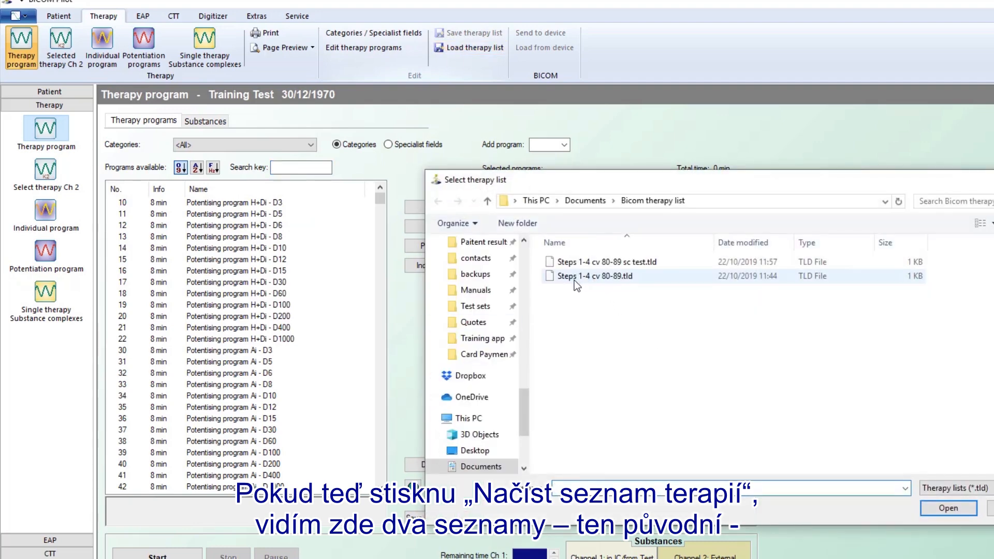
pyautogui.click(944, 509)
pyautogui.click(944, 510)
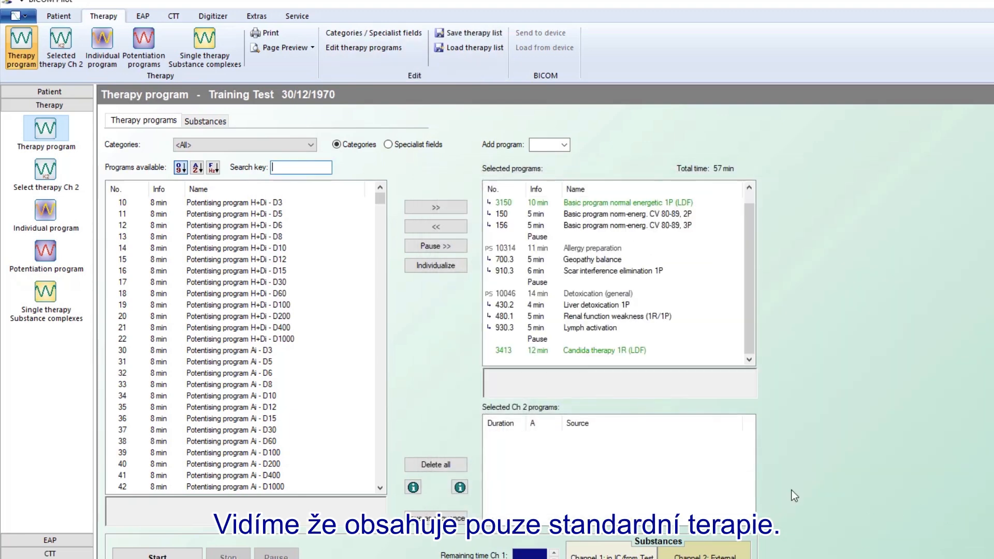
pyautogui.scroll(1, 747, 275)
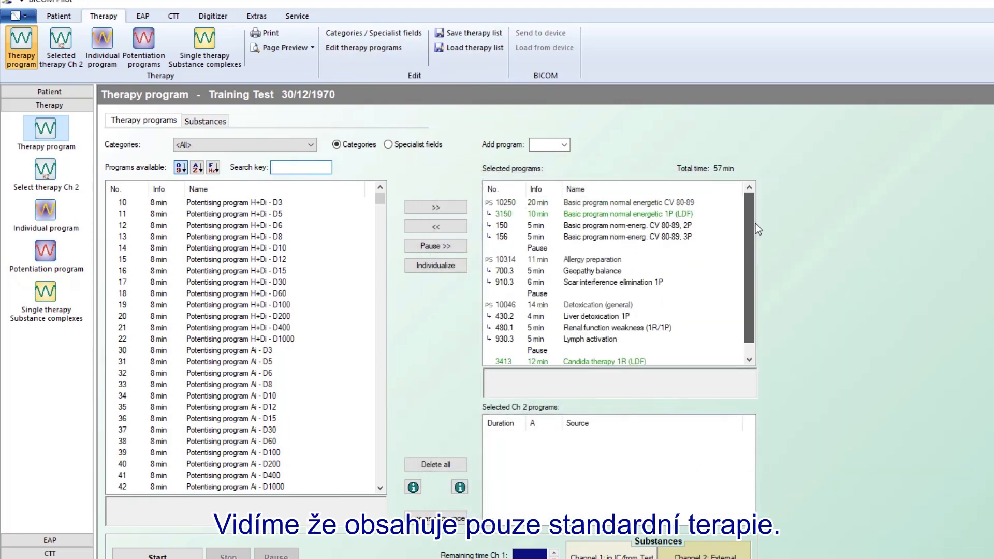
pyautogui.scroll(-1, 750, 259)
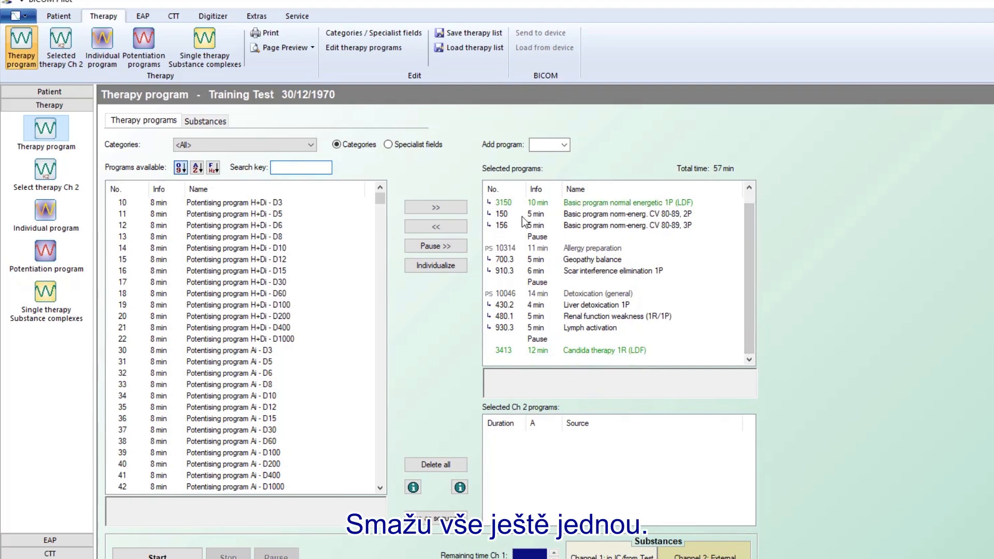
# - Replace the selected programs with the therapy list "Steps 1-4 cv 80-89 sc test.tld" and review its programs and Channel 2 substance complexes
pyautogui.click(448, 465)
pyautogui.click(465, 48)
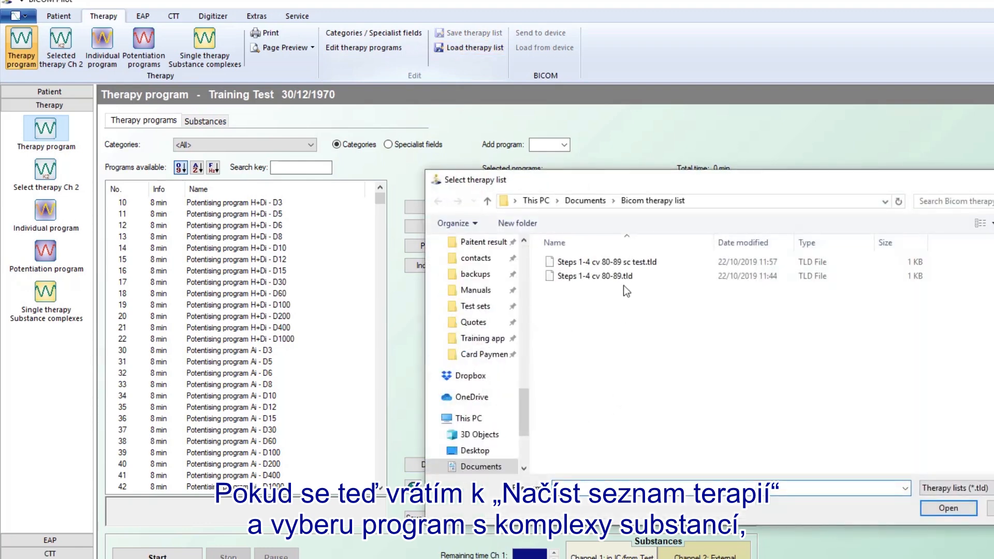
pyautogui.click(607, 260)
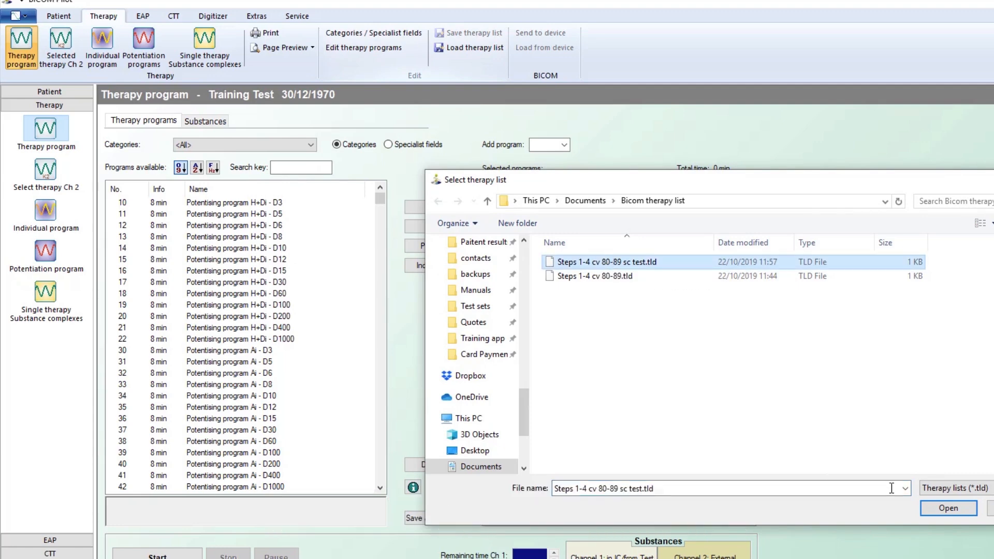
pyautogui.click(933, 506)
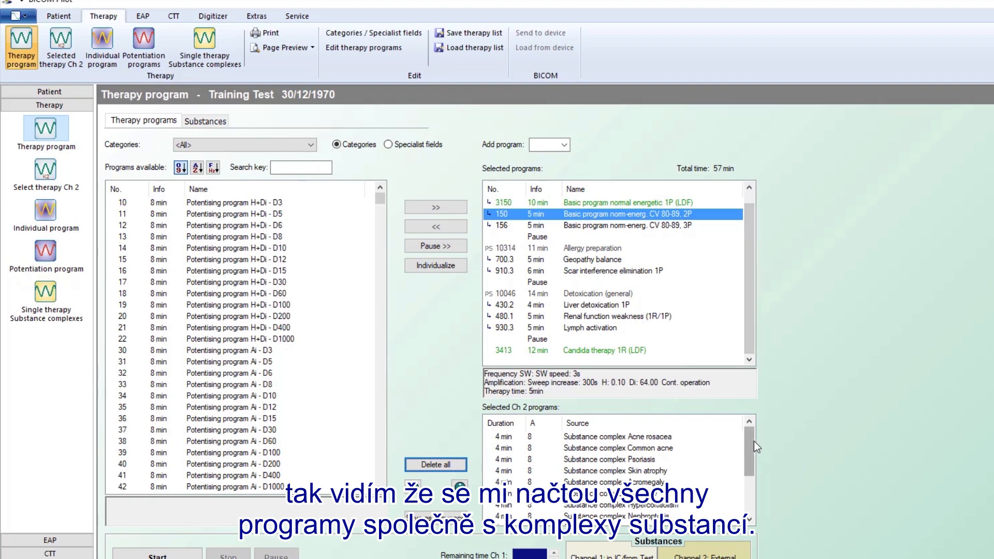
pyautogui.moveTo(751, 441); pyautogui.dragTo(747, 493)
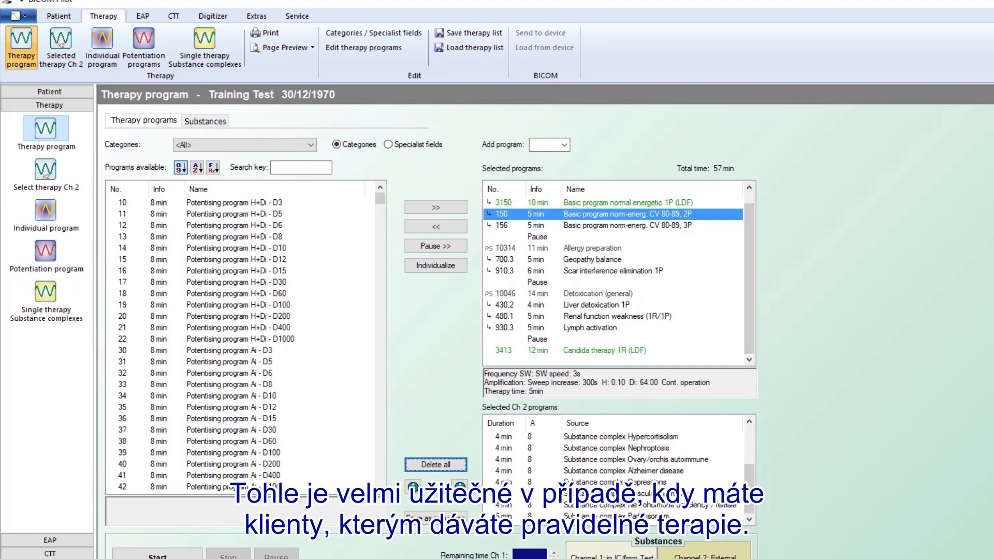
pyautogui.moveTo(749, 479); pyautogui.dragTo(754, 502)
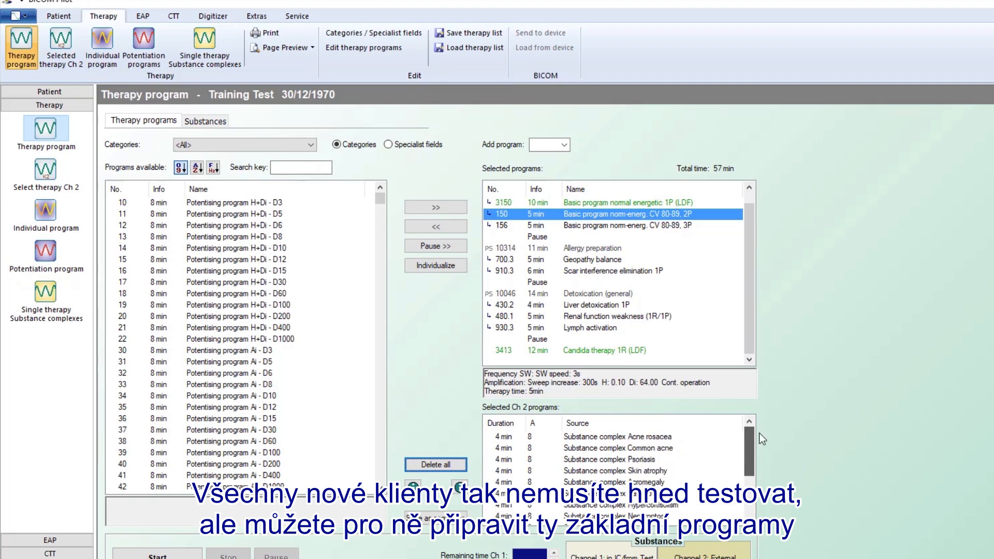
pyautogui.scroll(2, 673, 440)
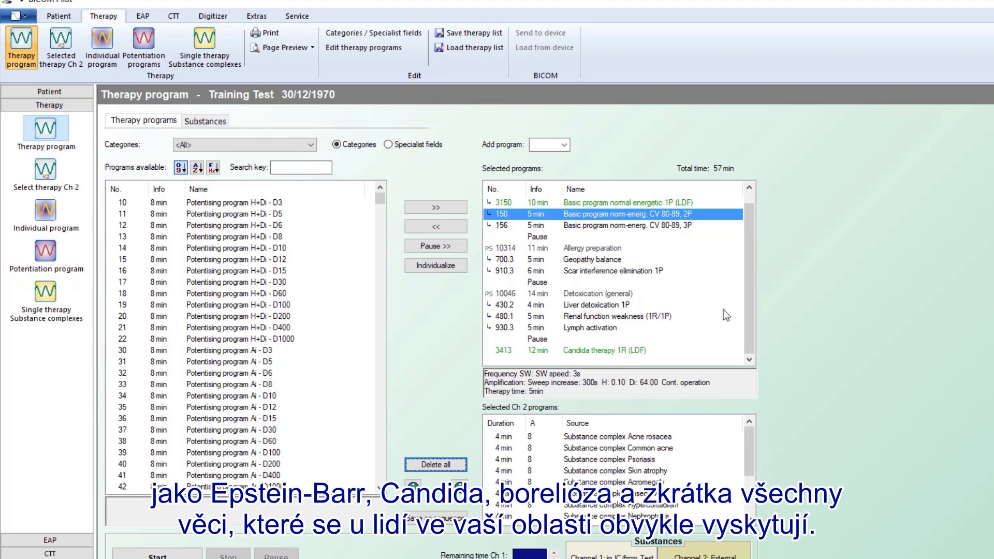
pyautogui.moveTo(751, 296); pyautogui.dragTo(749, 249)
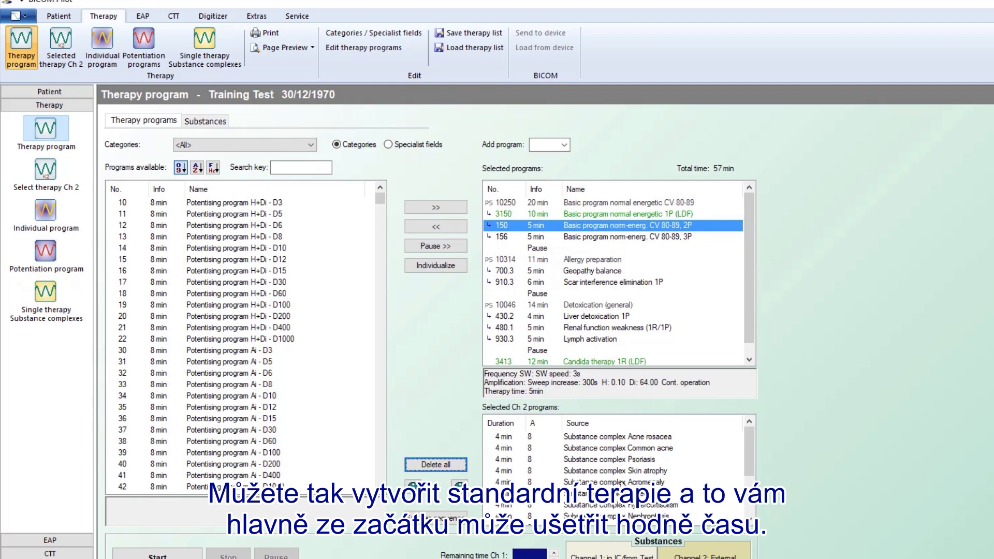
pyautogui.moveTo(749, 465); pyautogui.dragTo(756, 506)
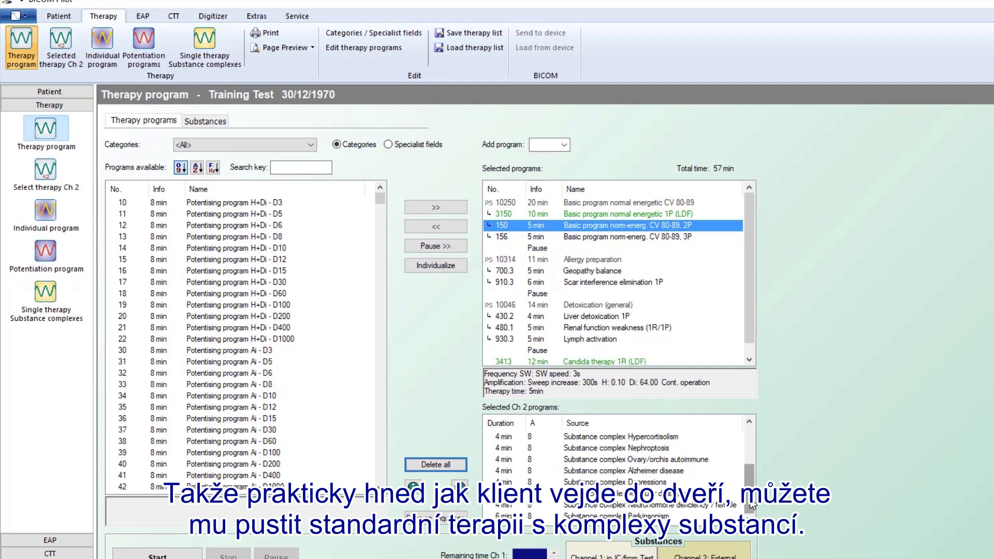
pyautogui.moveTo(751, 503); pyautogui.dragTo(747, 452)
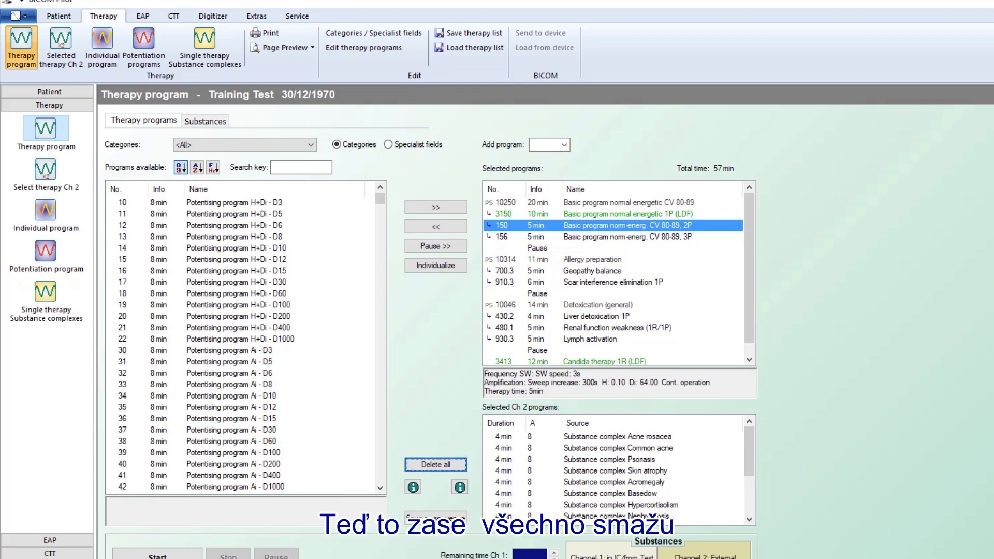
# - Delete all selected programs and add program 155 by its number
pyautogui.click(425, 465)
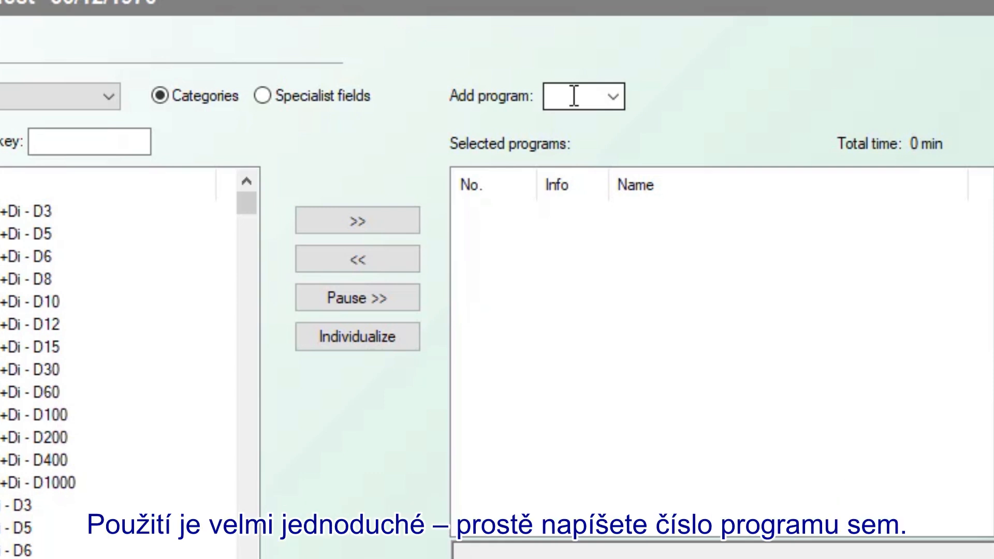
pyautogui.click(574, 96)
pyautogui.write('155')
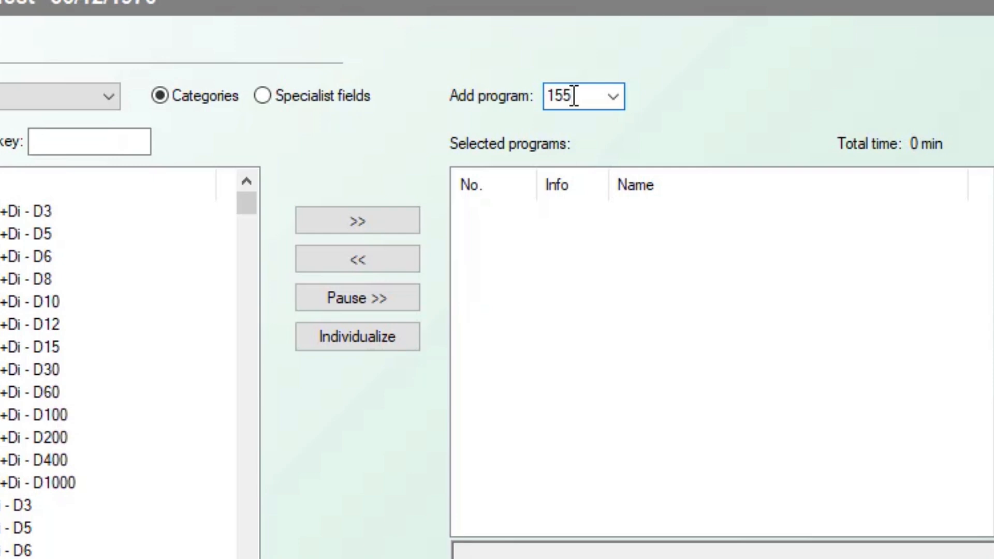
pyautogui.press('Return')
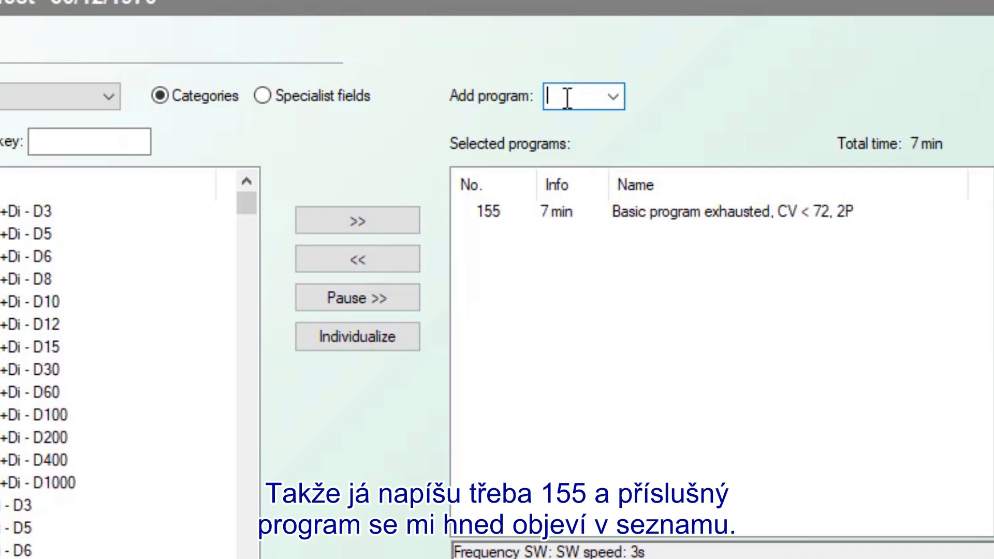
# - View the applicators for program 155 and remove it from the selected programs
pyautogui.click(719, 209)
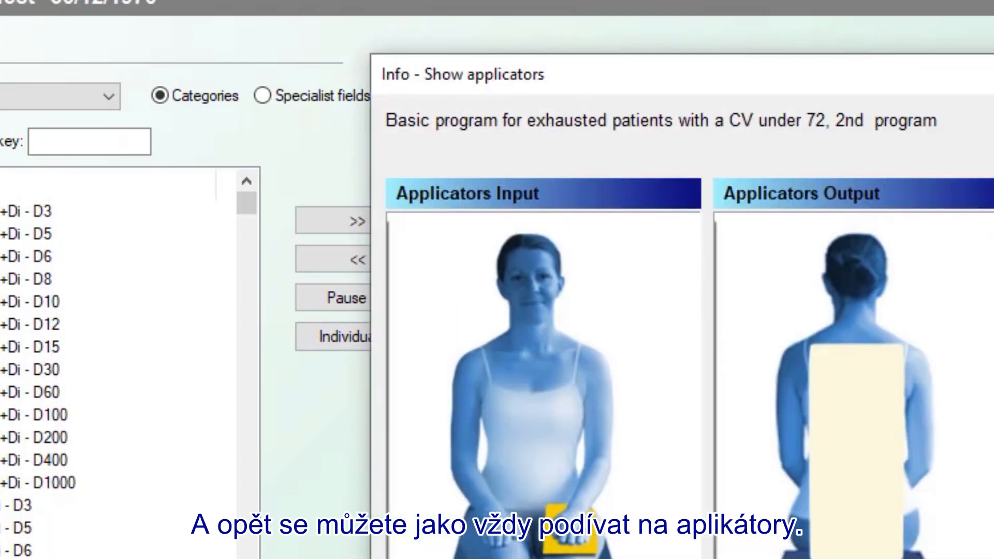
pyautogui.press('Escape')
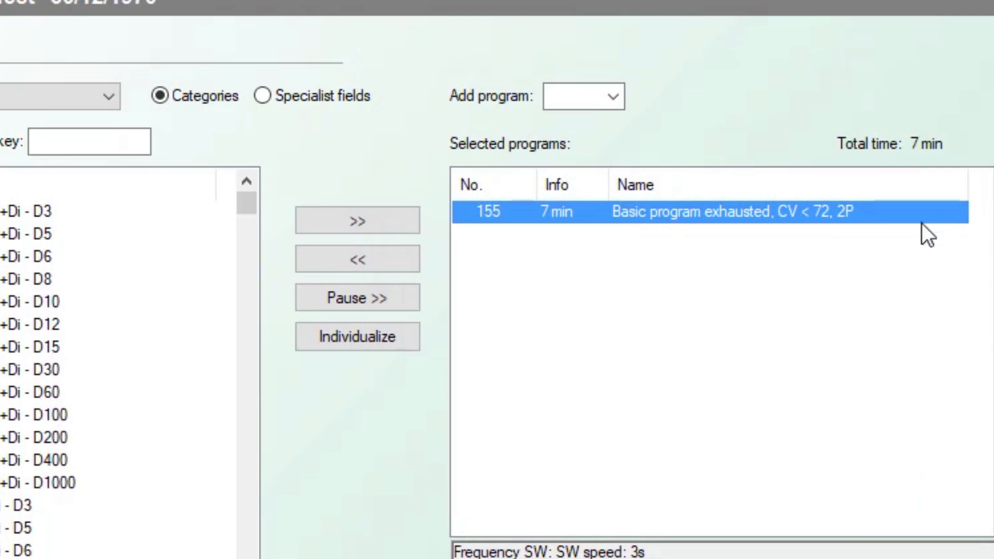
pyautogui.press('Delete')
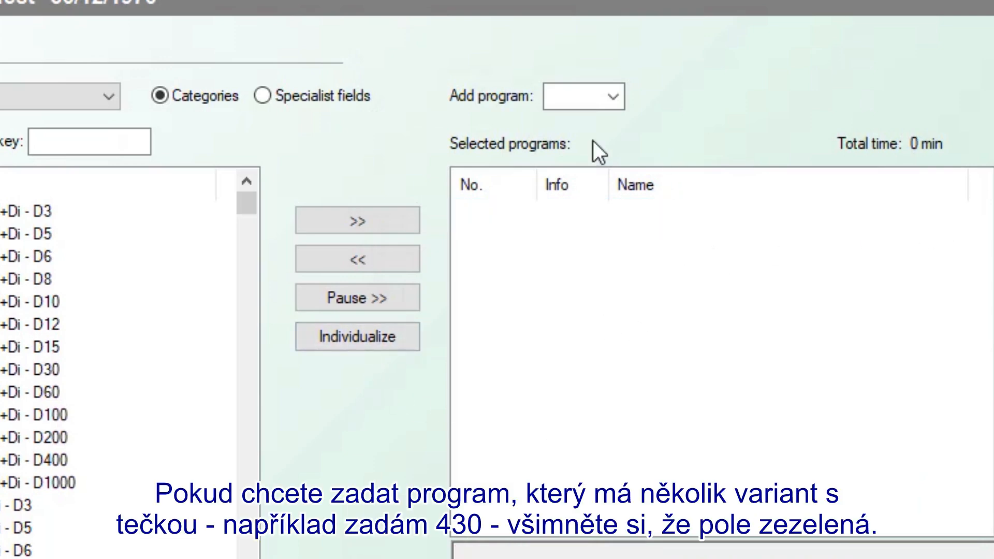
# - Try to add program 430 directly by its number, without choosing a variant
pyautogui.click(566, 96)
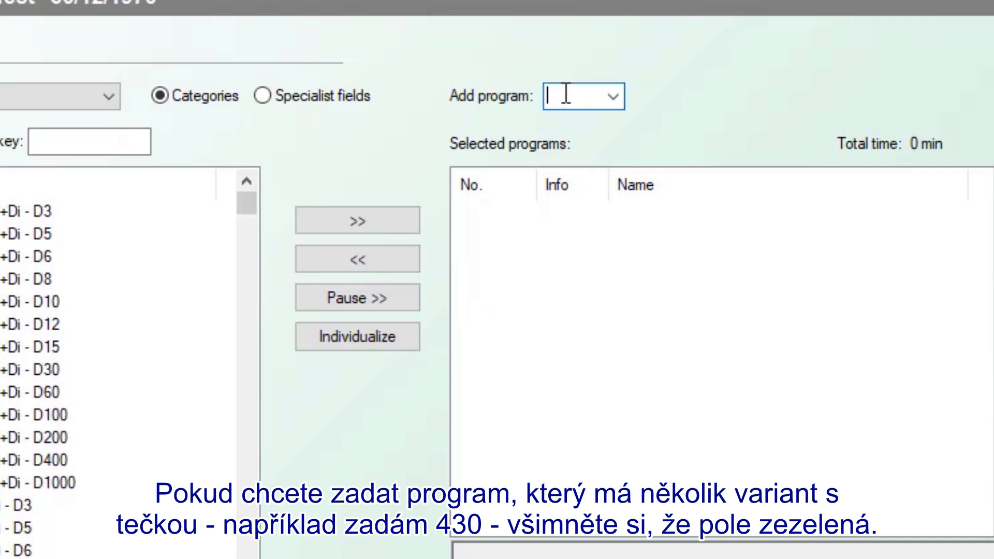
pyautogui.write('430')
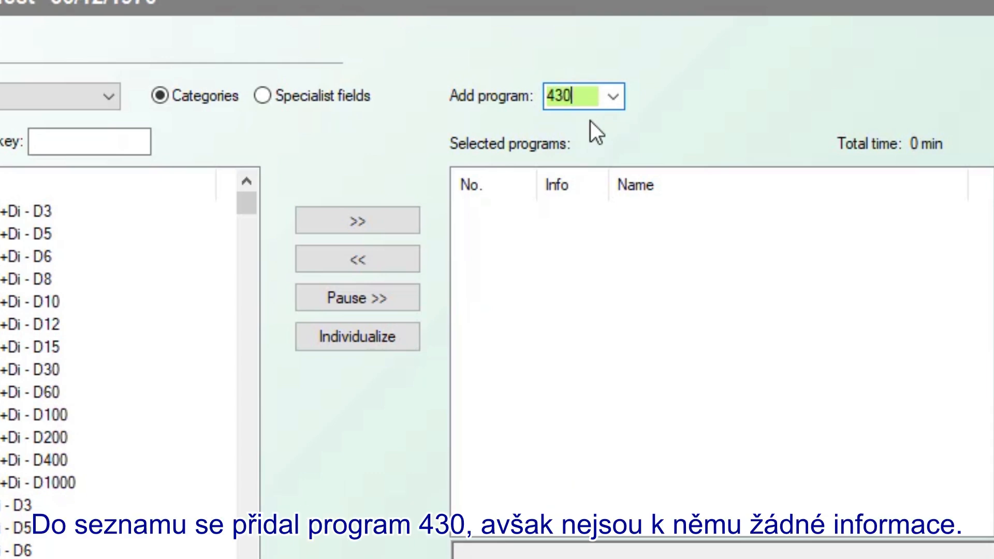
pyautogui.press('Return')
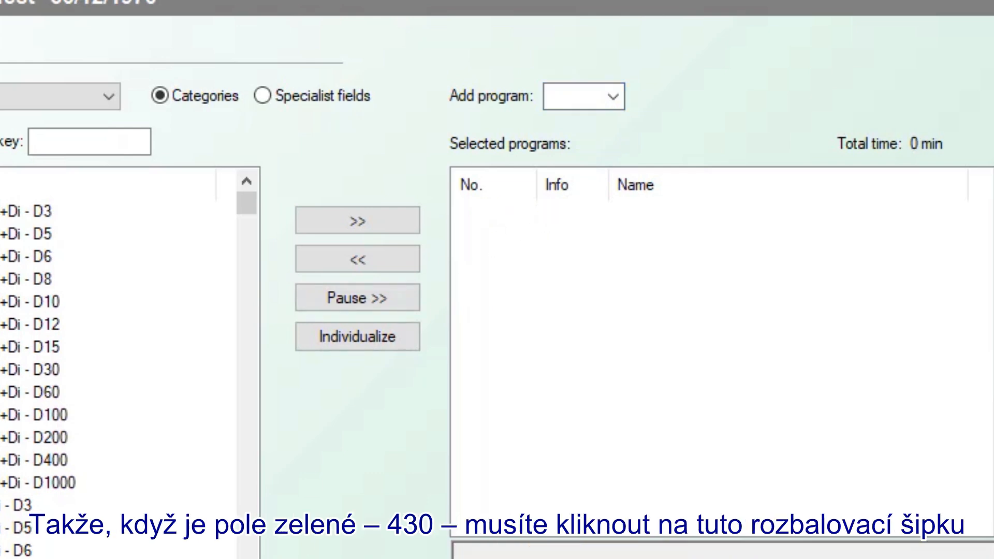
# - Add program 430 by its number, choosing the follow-up variant "Liver detoxication, 1st program"
pyautogui.click(575, 98)
pyautogui.write('430')
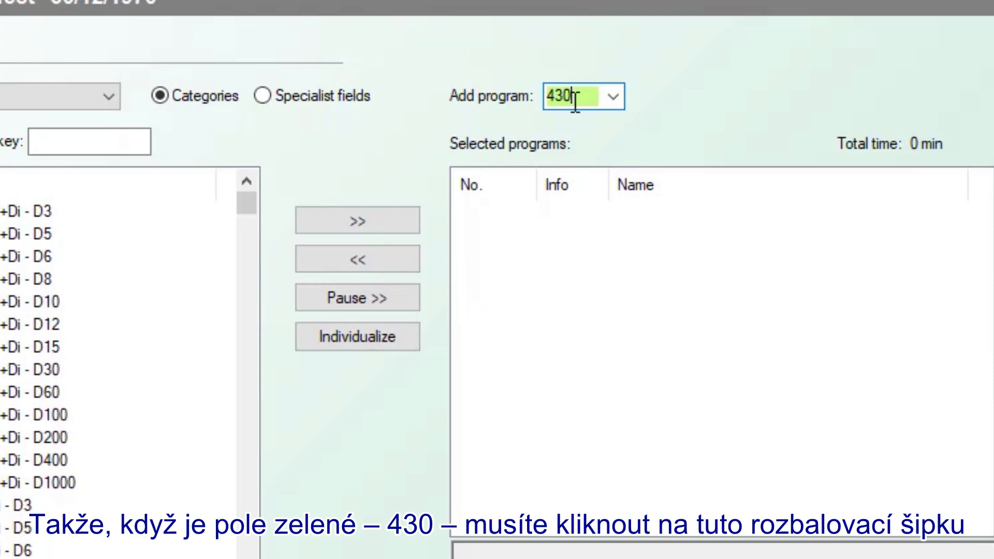
pyautogui.click(613, 97)
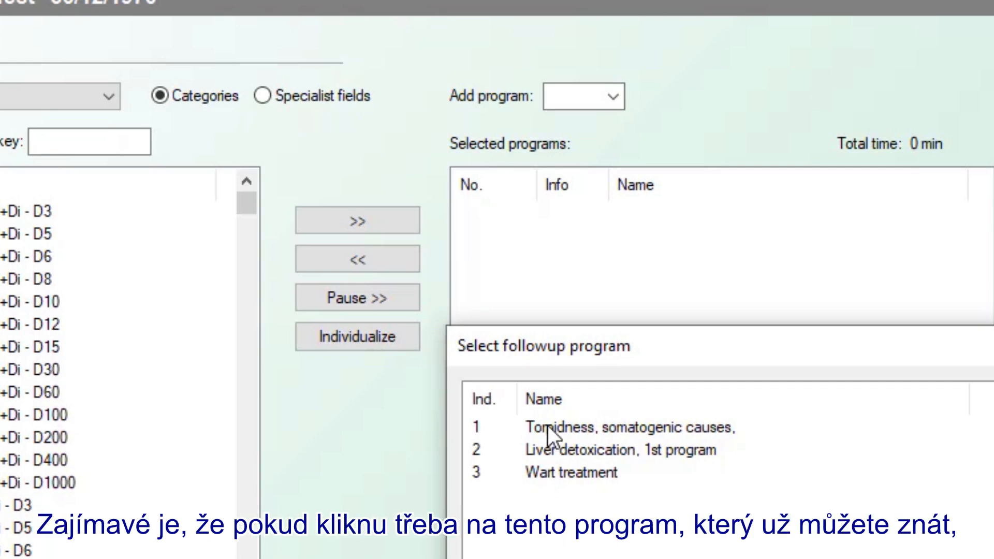
pyautogui.click(555, 449)
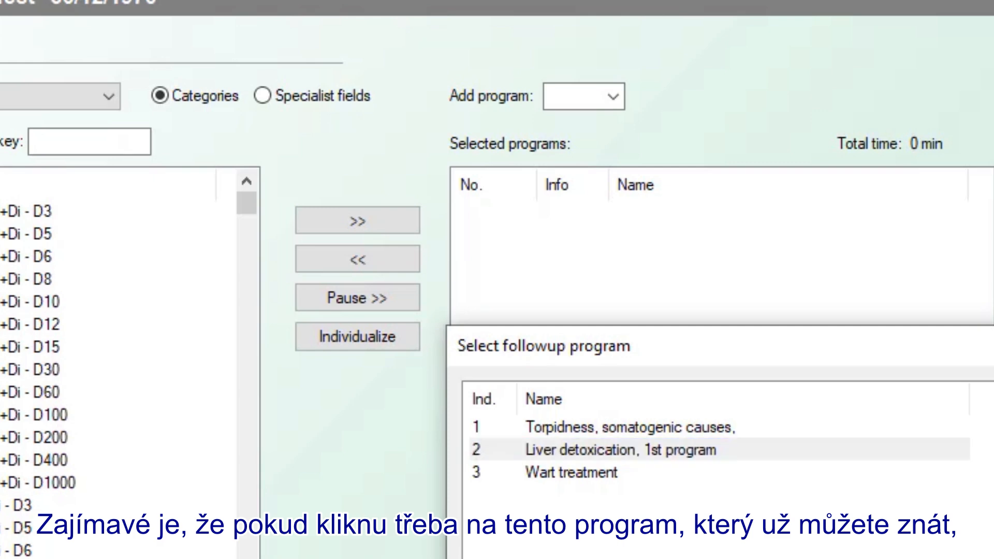
pyautogui.press('Return')
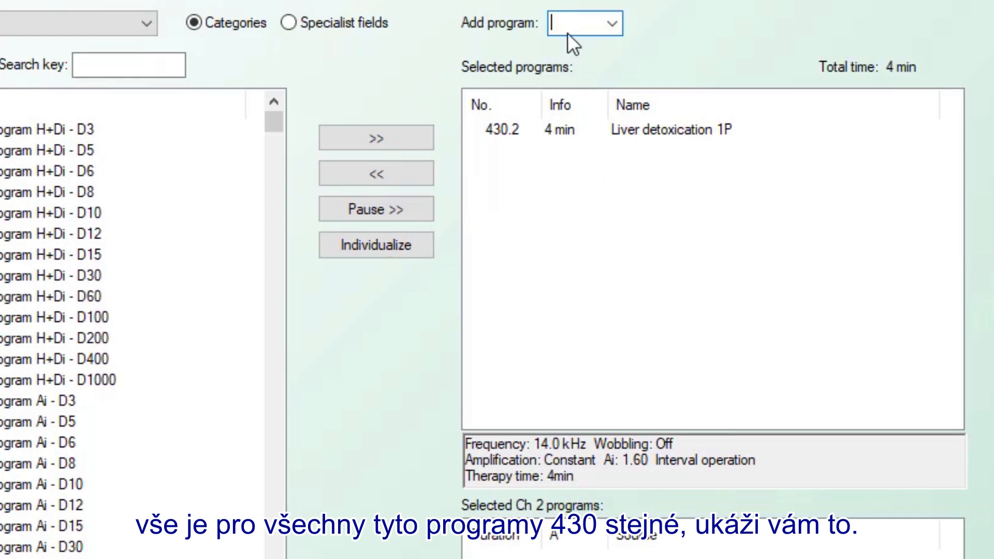
# - Add the other two variants of program 430, "Torpidness, somatogenic causes" and "Wart treatment", by number
pyautogui.write('430')
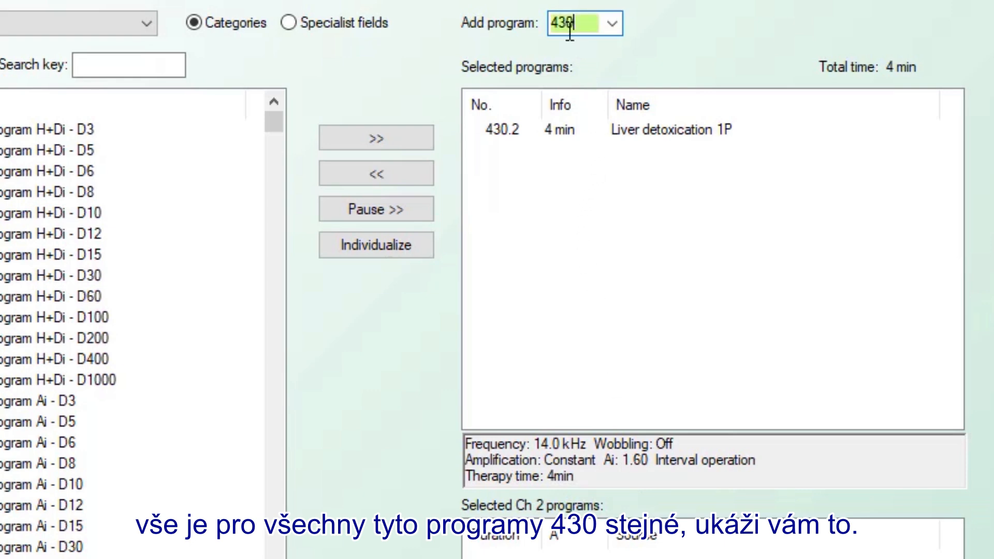
pyautogui.press('Return')
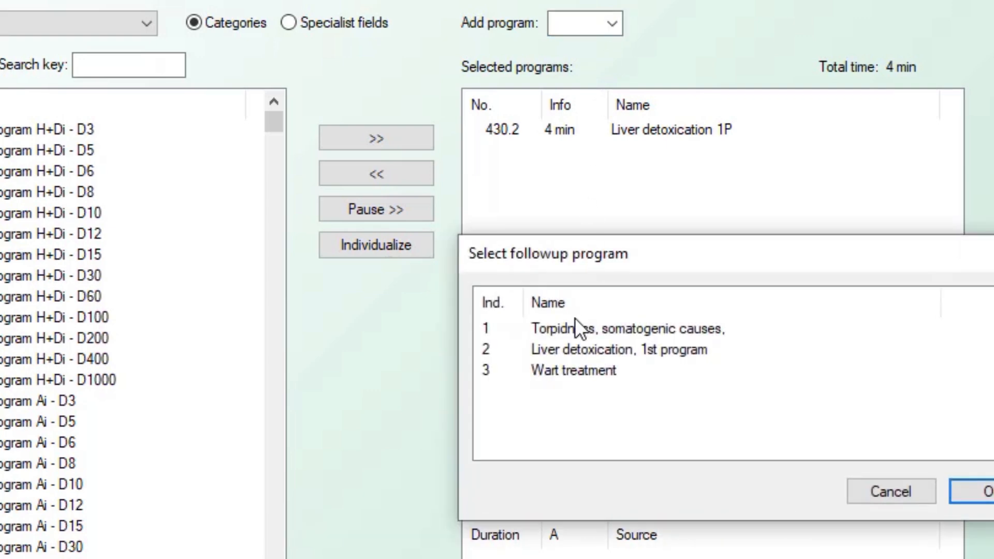
pyautogui.click(579, 329)
pyautogui.click(978, 492)
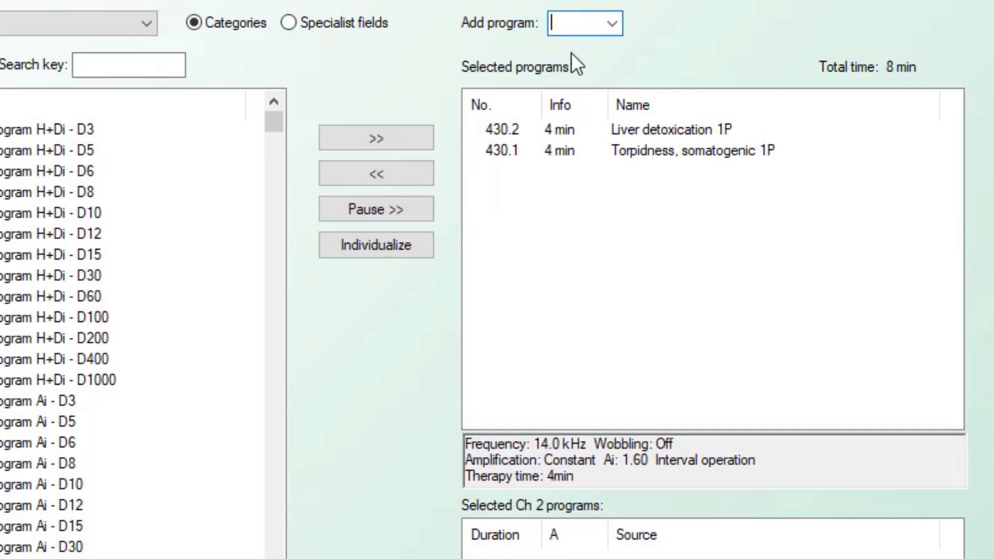
pyautogui.write('430')
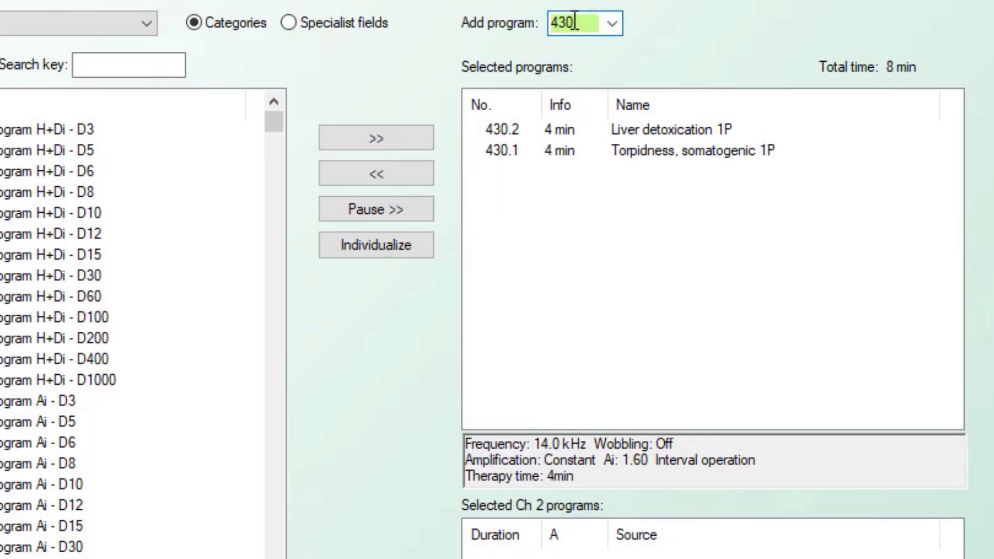
pyautogui.write('.')
pyautogui.press('Return')
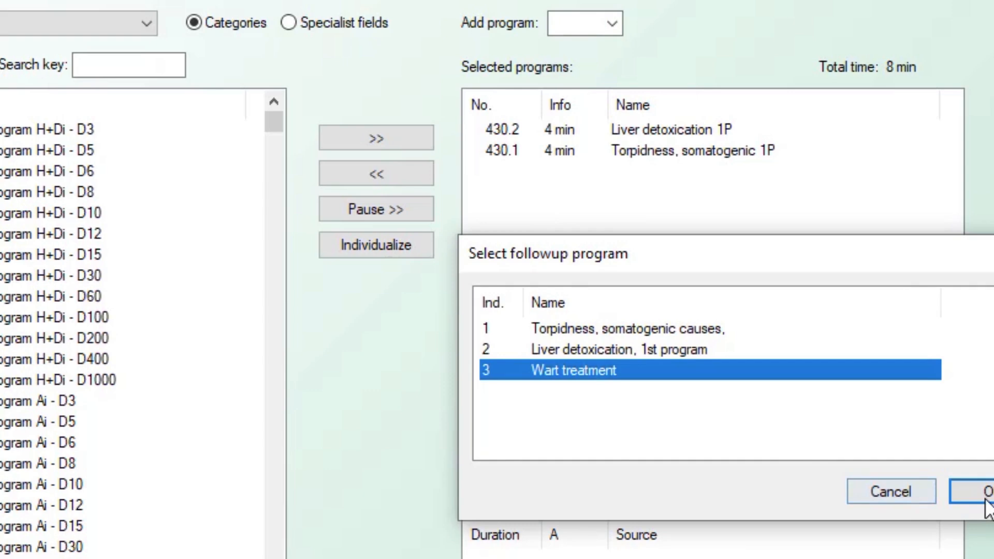
pyautogui.click(967, 490)
# - Compare the parameters of programs 430.2, 430.1 and 430.3 in the selected programs
pyautogui.click(682, 129)
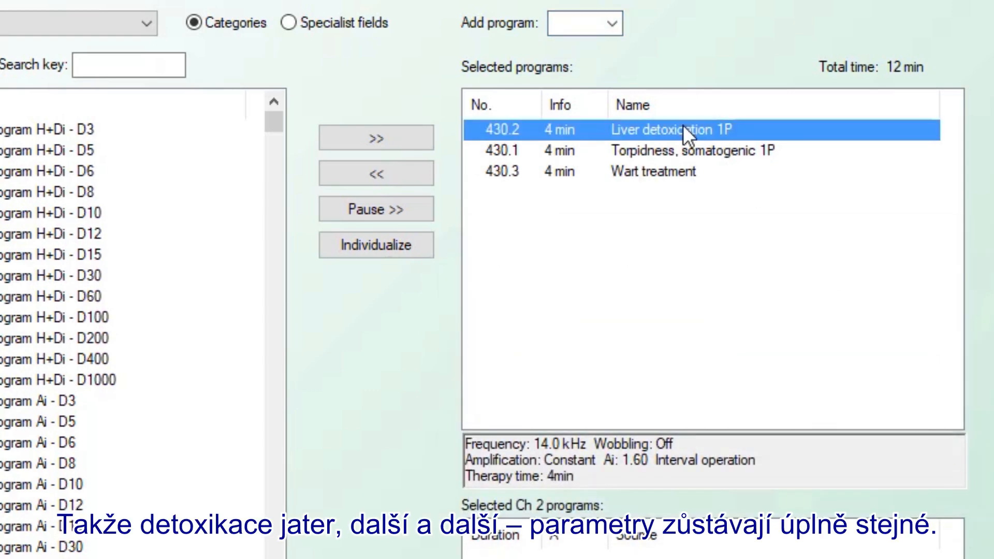
pyautogui.click(605, 150)
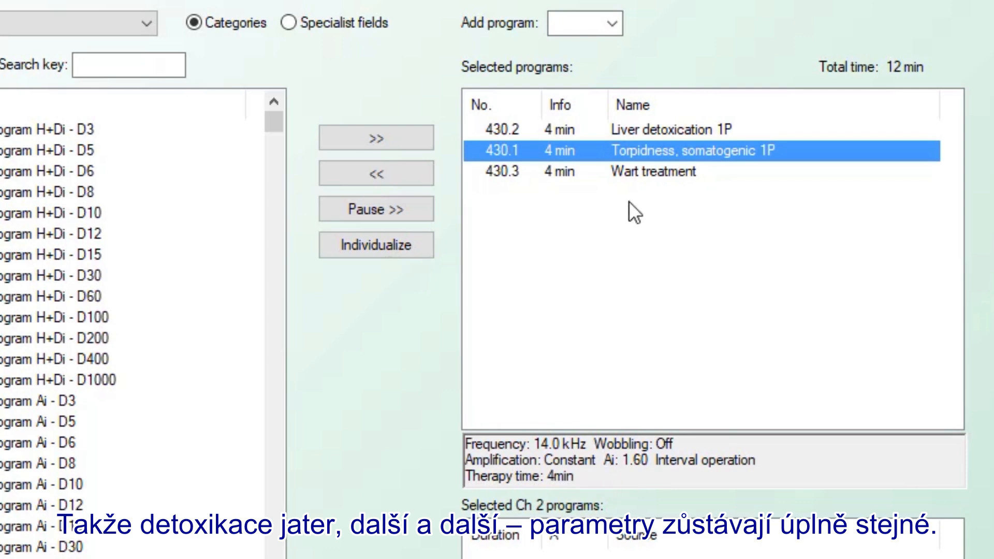
pyautogui.click(634, 170)
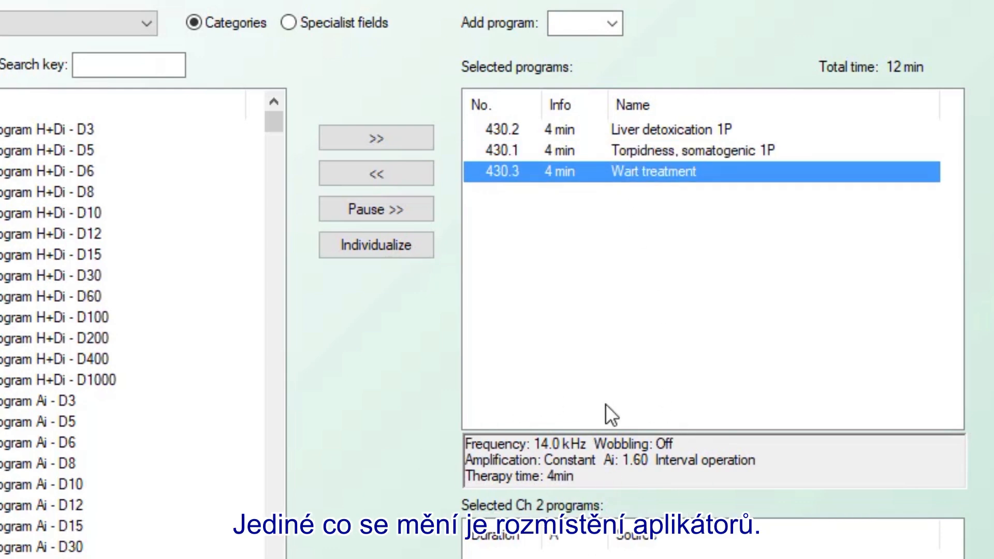
# - View the applicator placement for each of the selected programs 430.2, 430.1 and 430.3
pyautogui.click(576, 129)
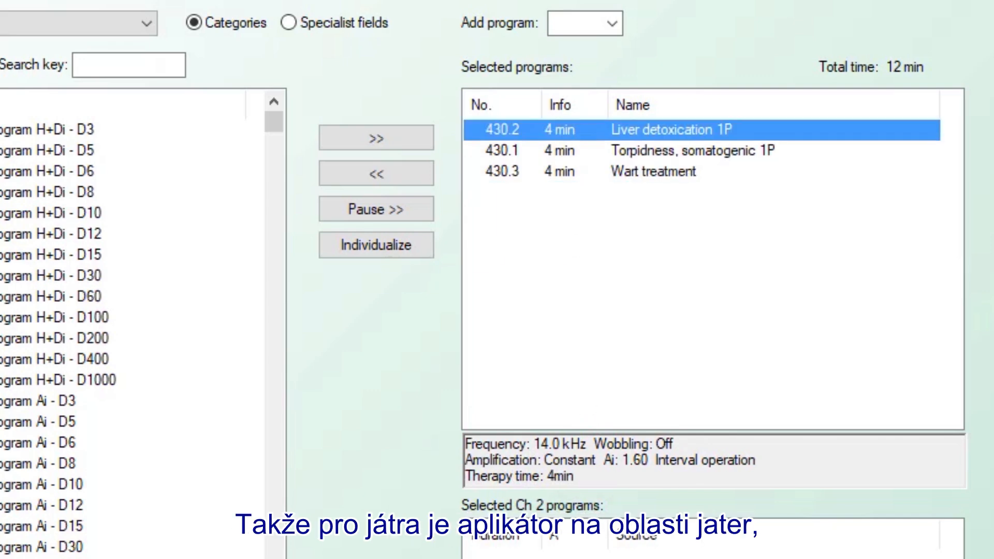
pyautogui.click(523, 557)
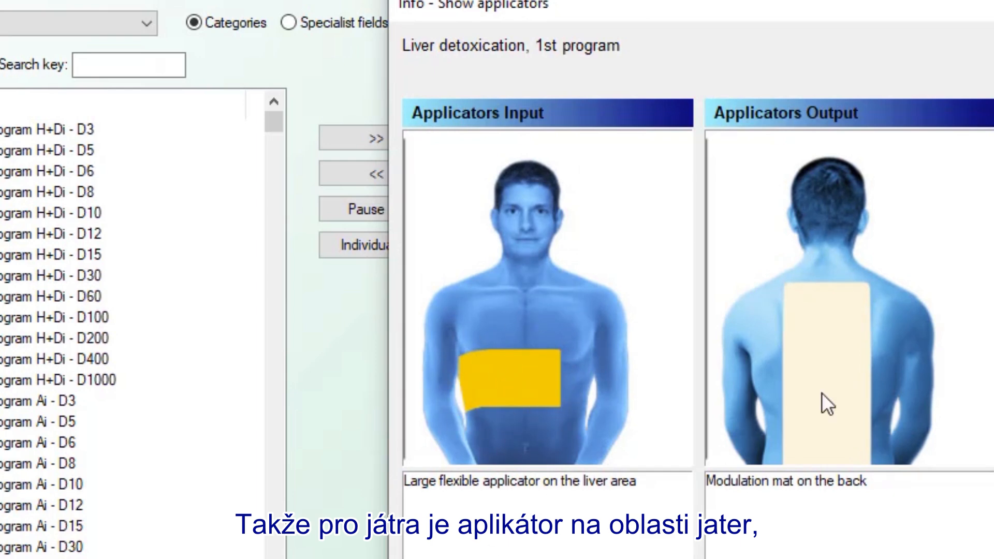
pyautogui.press('Escape')
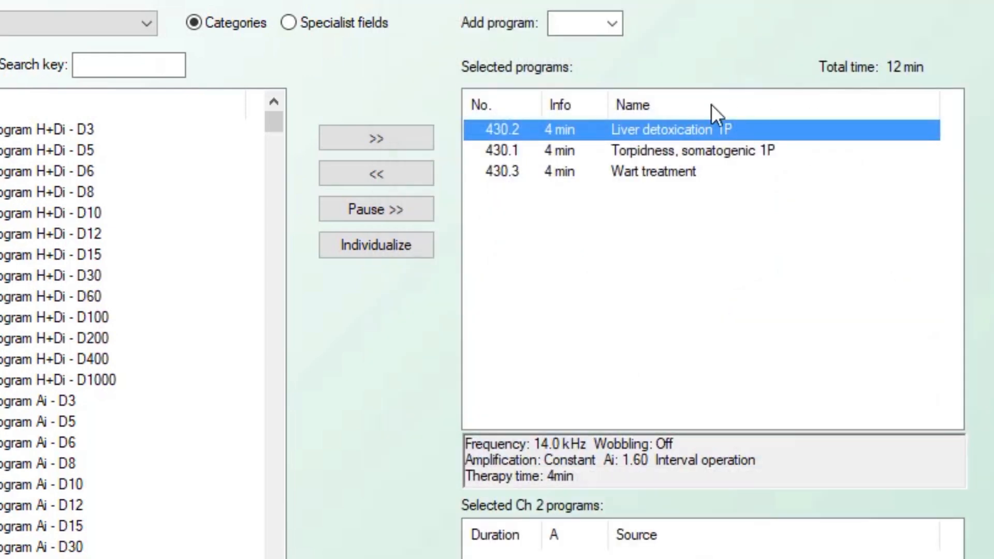
pyautogui.click(659, 150)
pyautogui.click(523, 558)
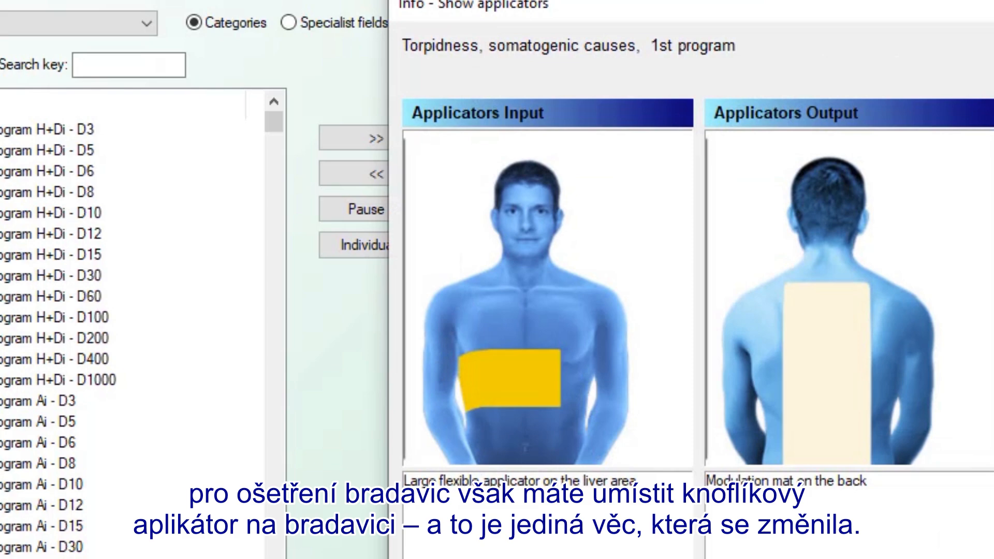
pyautogui.press('Escape')
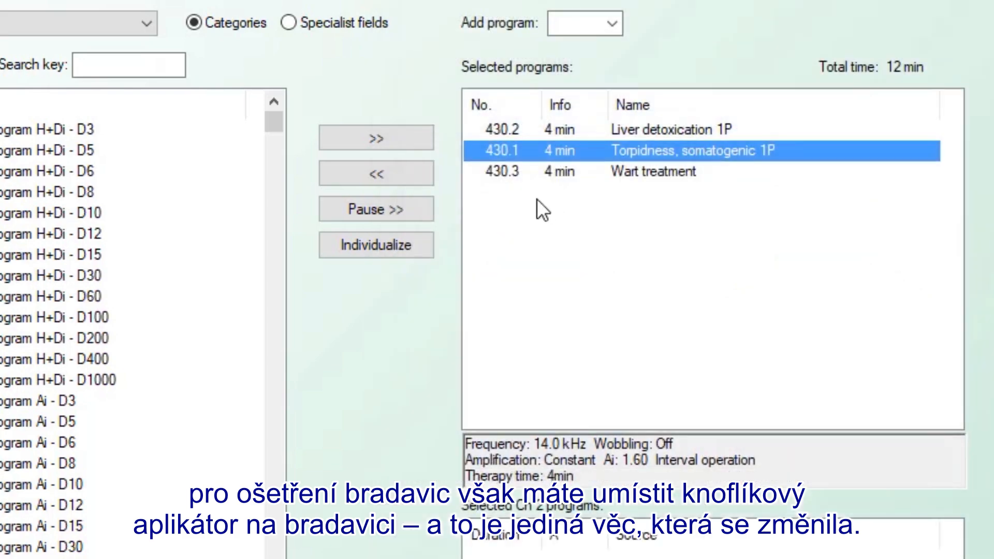
pyautogui.click(540, 172)
pyautogui.click(520, 557)
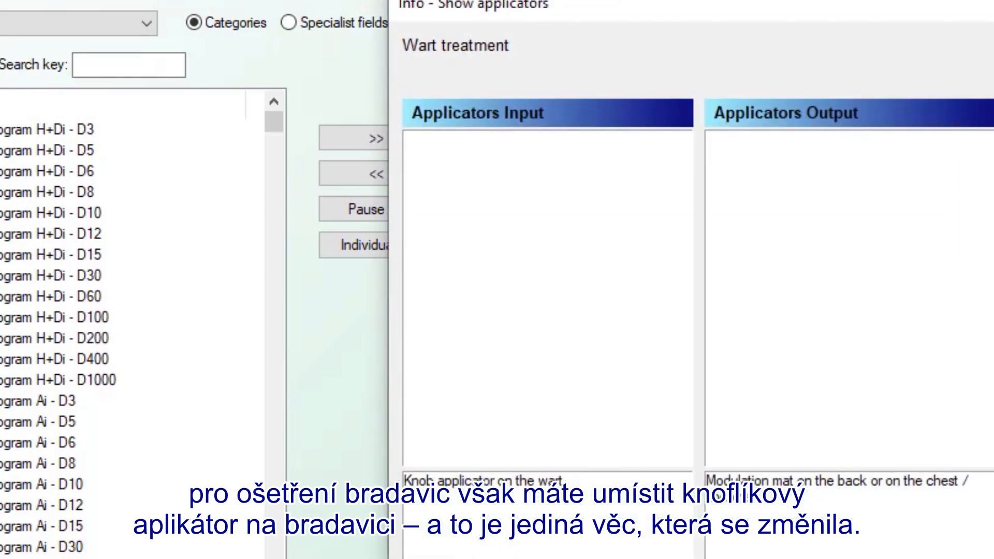
pyautogui.press('Escape')
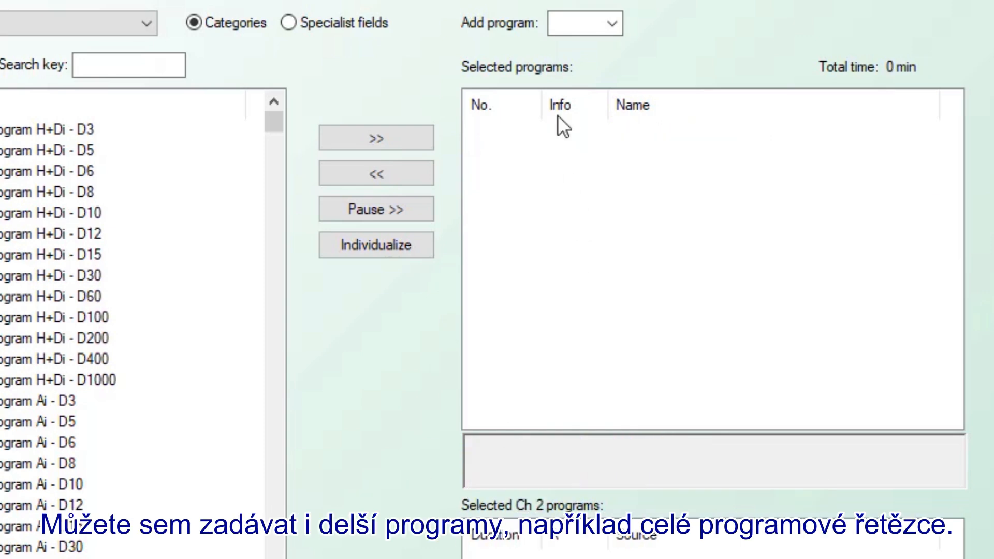
# - Add the program sequence 10046 by its number to the emptied selected programs
pyautogui.click(567, 23)
pyautogui.write('10046')
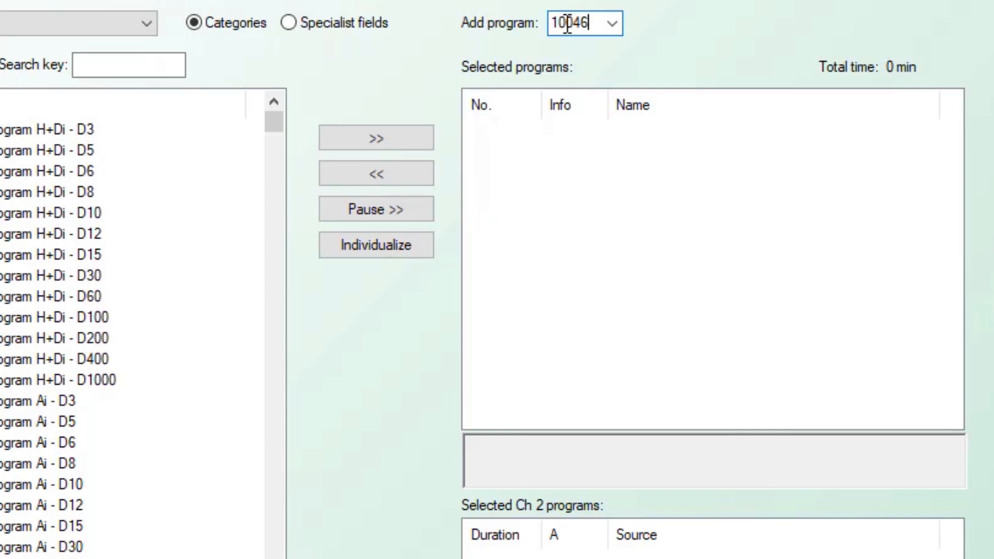
pyautogui.press('Return')
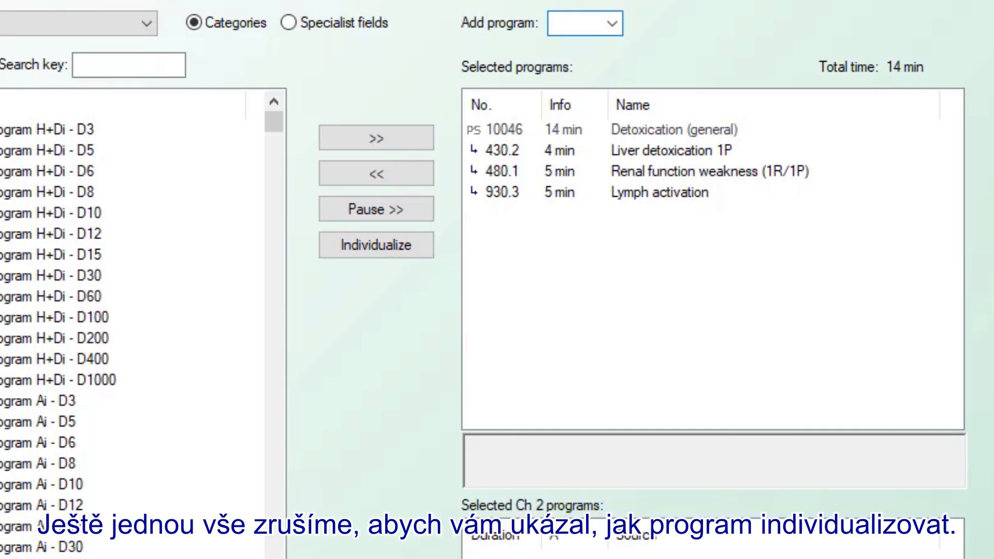
# - Replace the selected programs with program 430, variant "Liver detoxication, 1st program"
pyautogui.click(573, 26)
pyautogui.write('430')
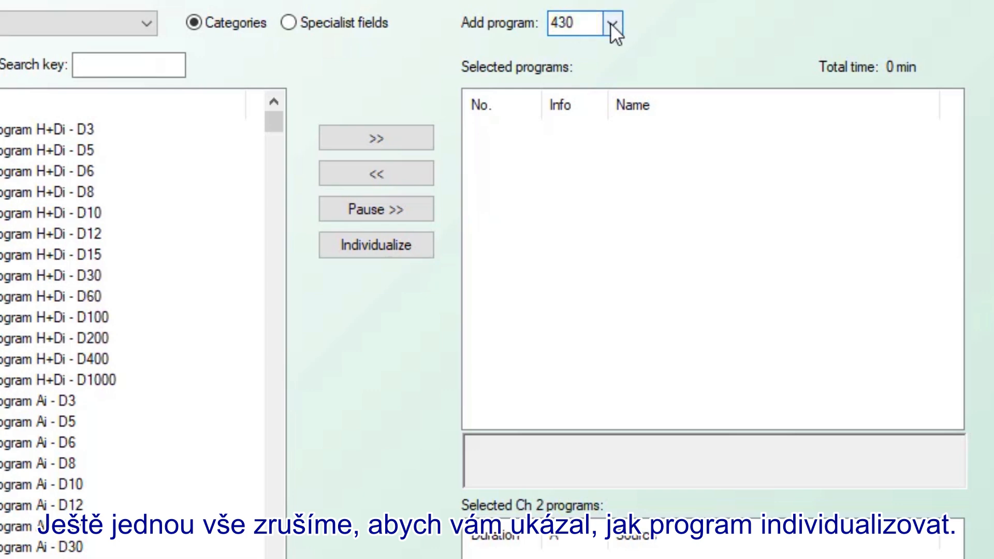
pyautogui.press('Return')
pyautogui.click(575, 348)
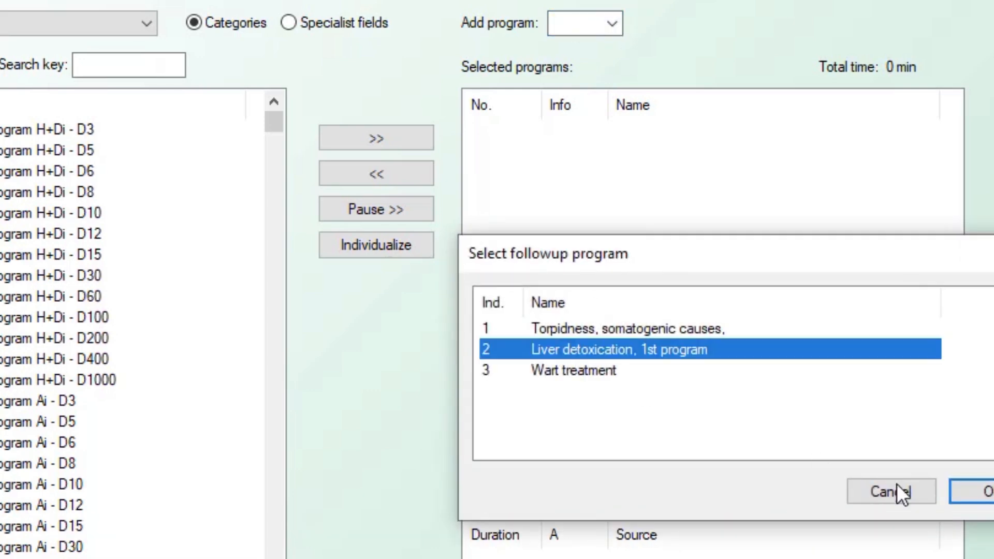
pyautogui.click(986, 492)
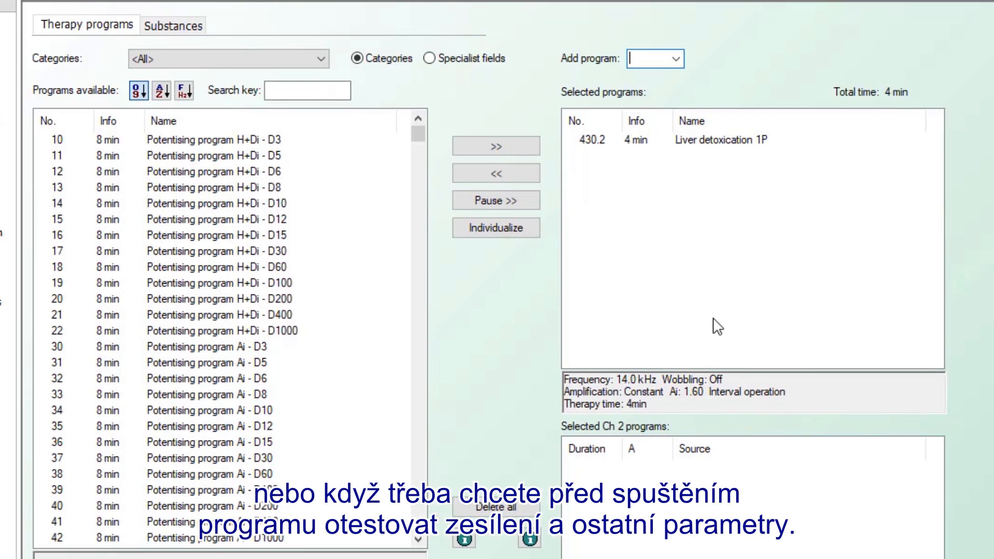
# - Individualize program 430.2, running and stopping the frequency test to transfer its value into the mid-frequency
pyautogui.click(599, 139)
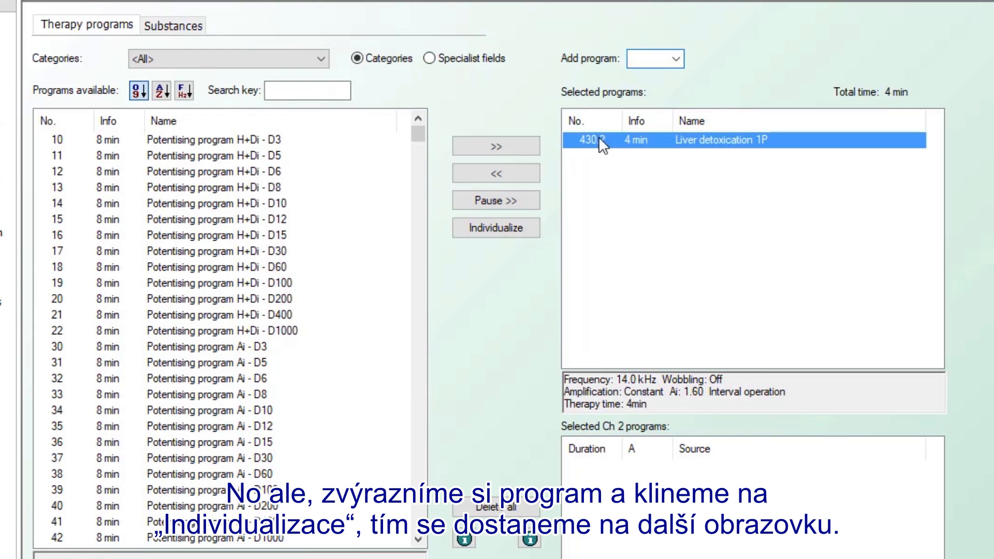
pyautogui.click(496, 225)
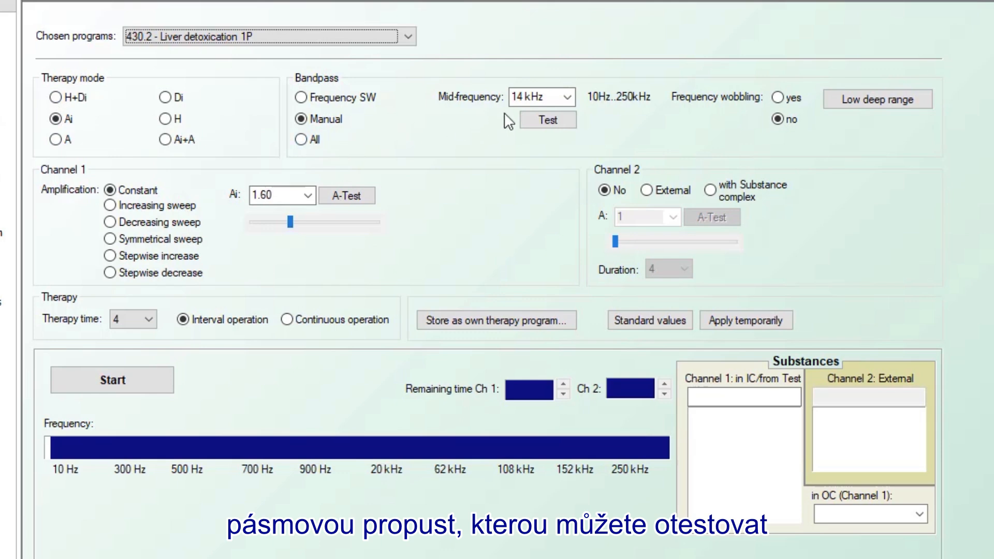
pyautogui.click(536, 118)
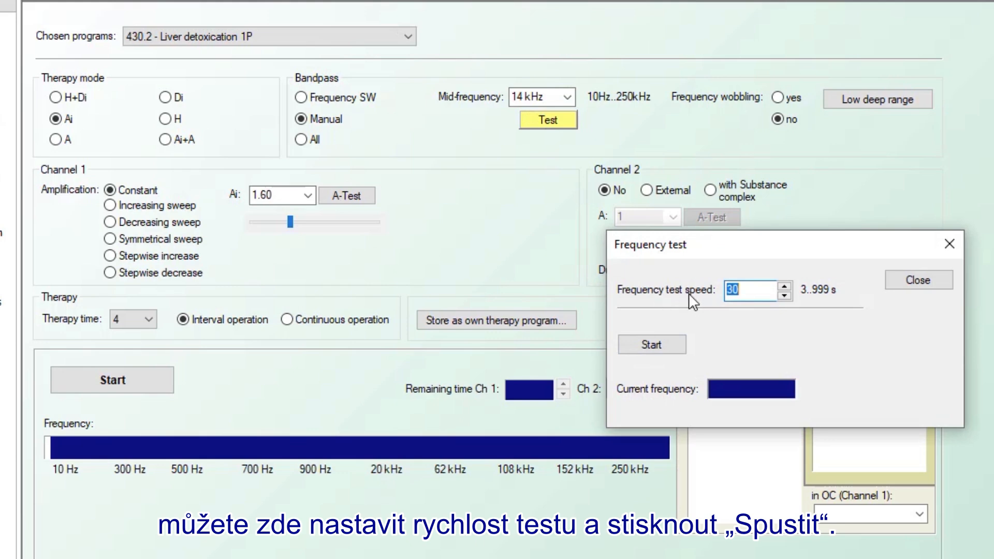
pyautogui.click(647, 346)
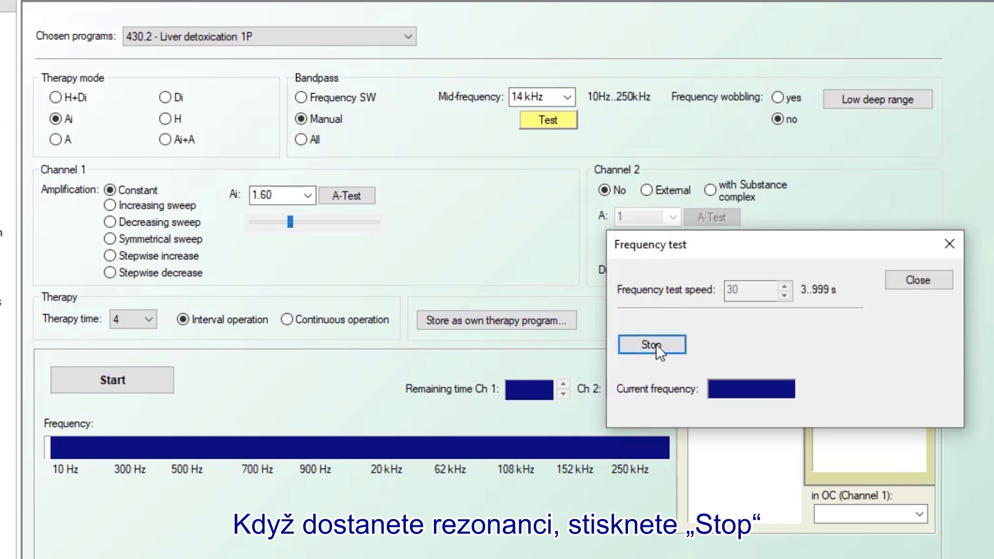
pyautogui.click(652, 344)
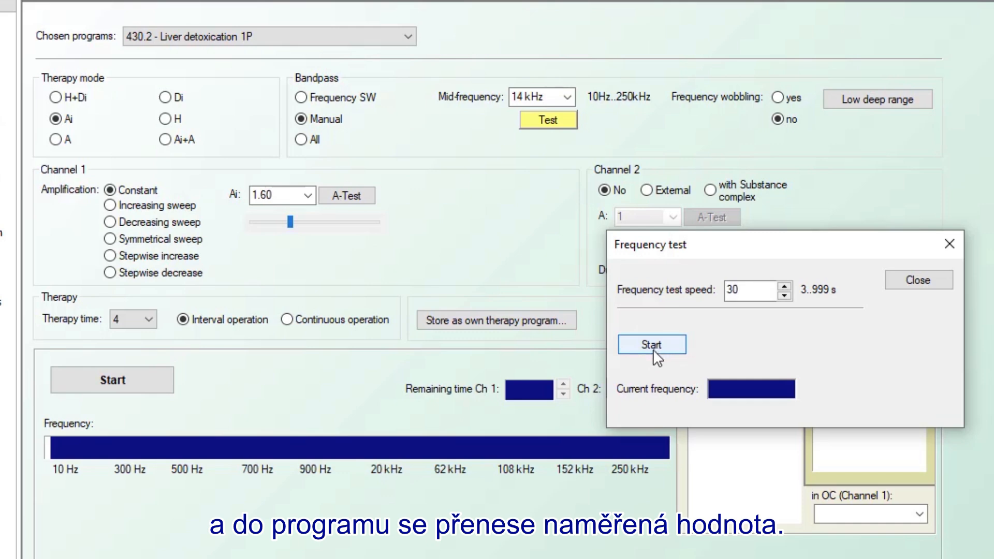
pyautogui.click(920, 279)
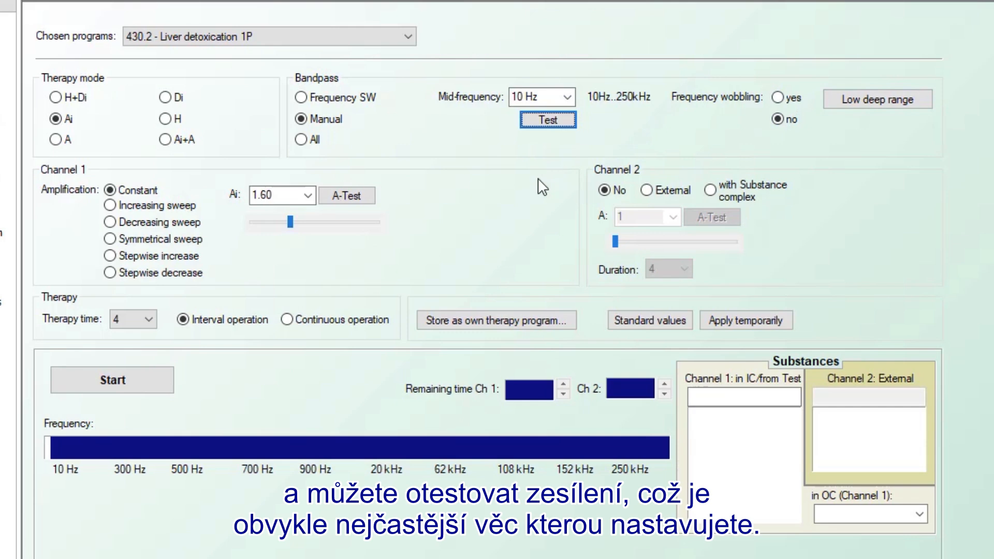
# - Run and stop the Channel 1 amplification test, transfer its value into the program and return to the therapy view
pyautogui.click(346, 194)
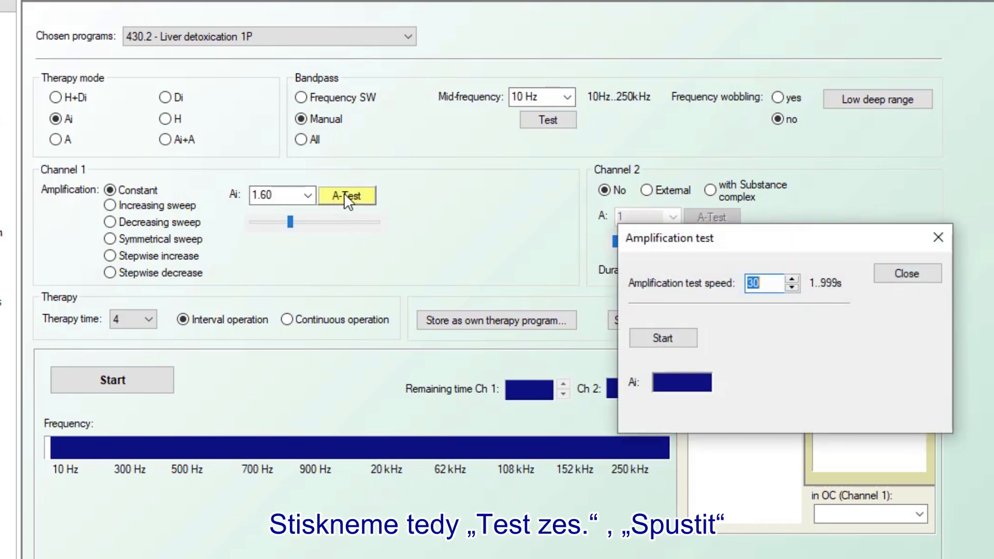
pyautogui.click(661, 339)
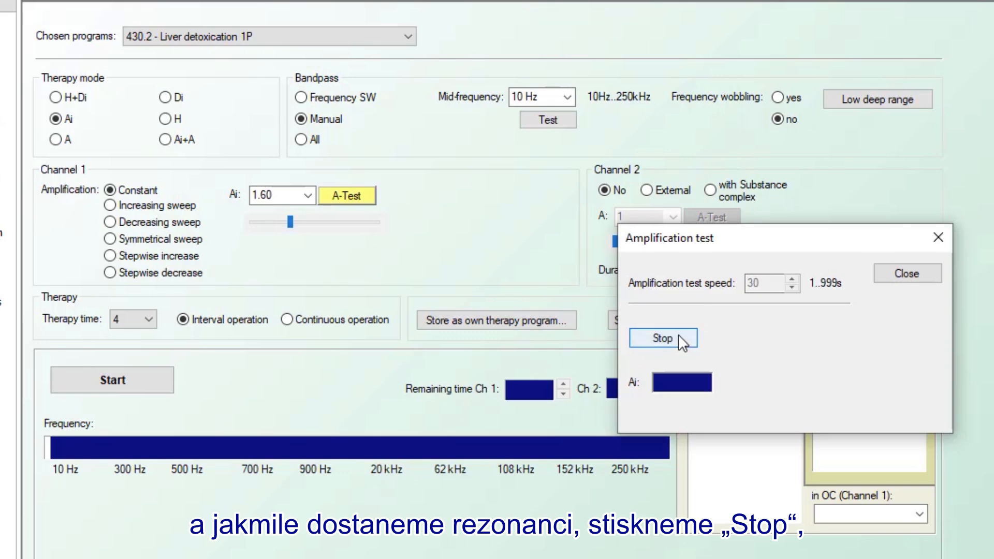
pyautogui.click(679, 337)
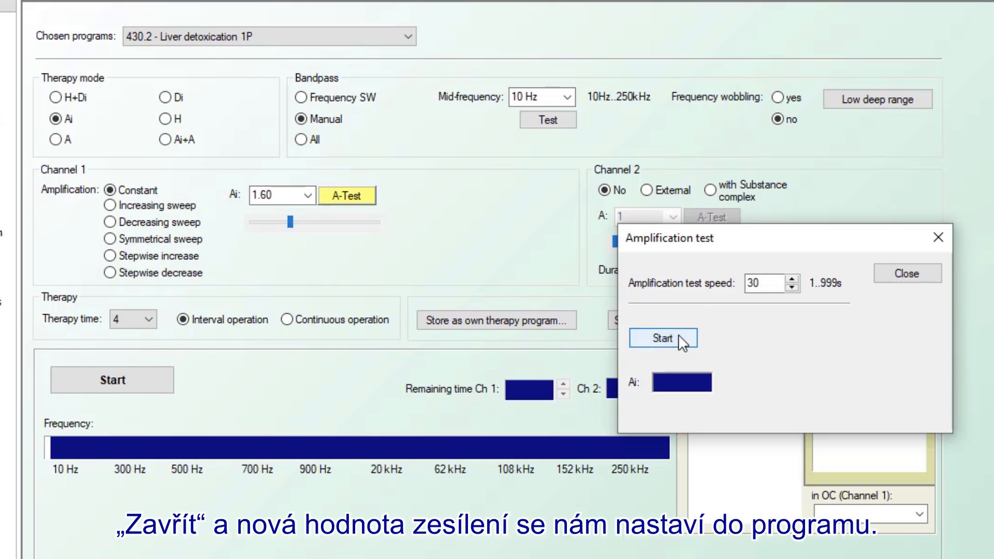
pyautogui.click(909, 273)
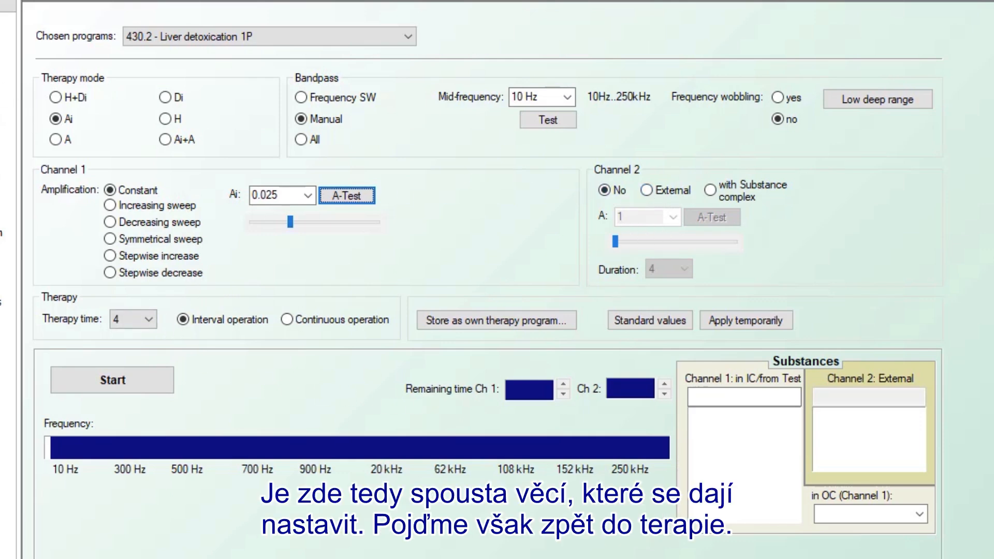
pyautogui.click(2, 232)
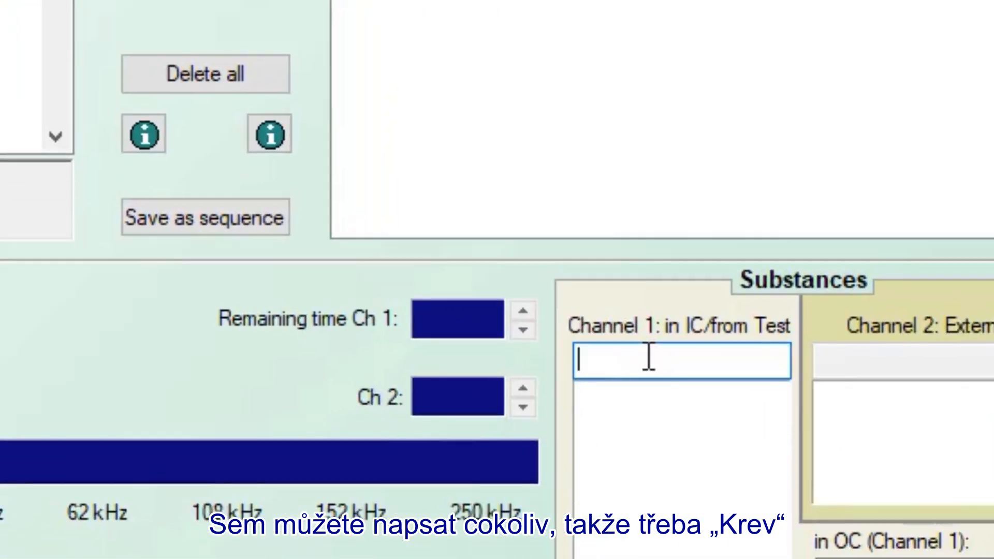
# - Label the Channel 1 input cup substances as "Blood, Stool" and confirm the entry
pyautogui.write('Blood')
pyautogui.click(724, 3)
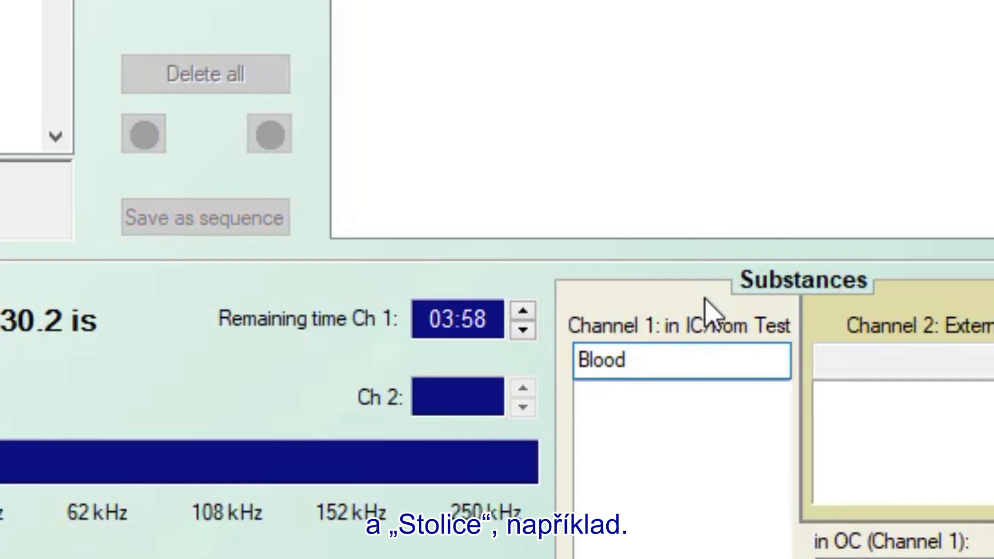
pyautogui.write(', Stool')
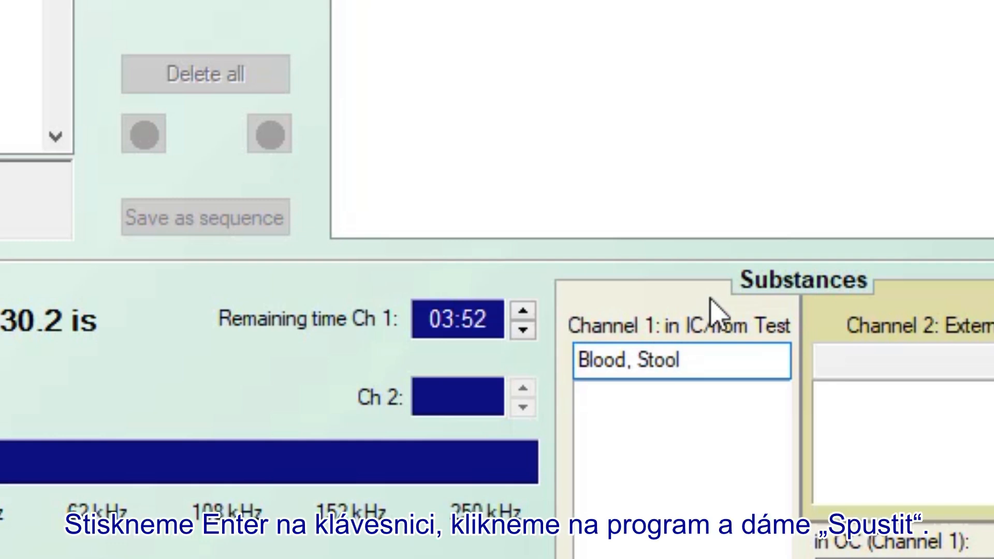
pyautogui.press('Return')
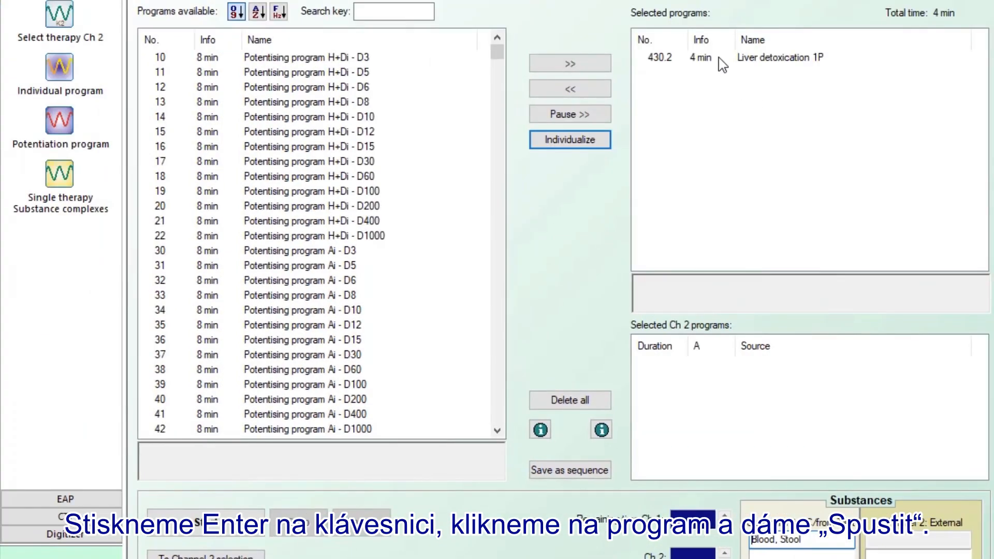
# - Start the therapy with program 430.2, confirm the pre-start check, stop the run and go to the client's records
pyautogui.click(720, 58)
pyautogui.click(225, 523)
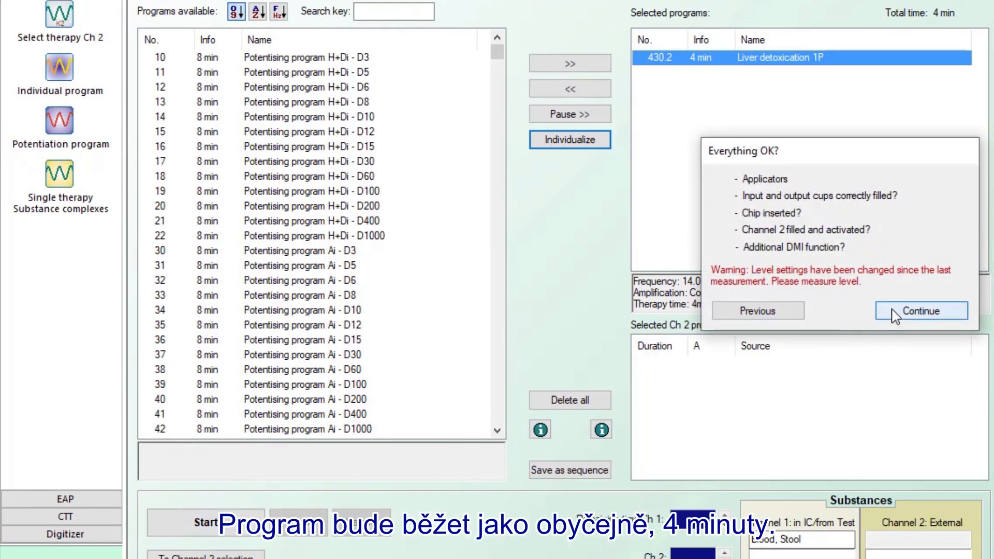
pyautogui.click(892, 310)
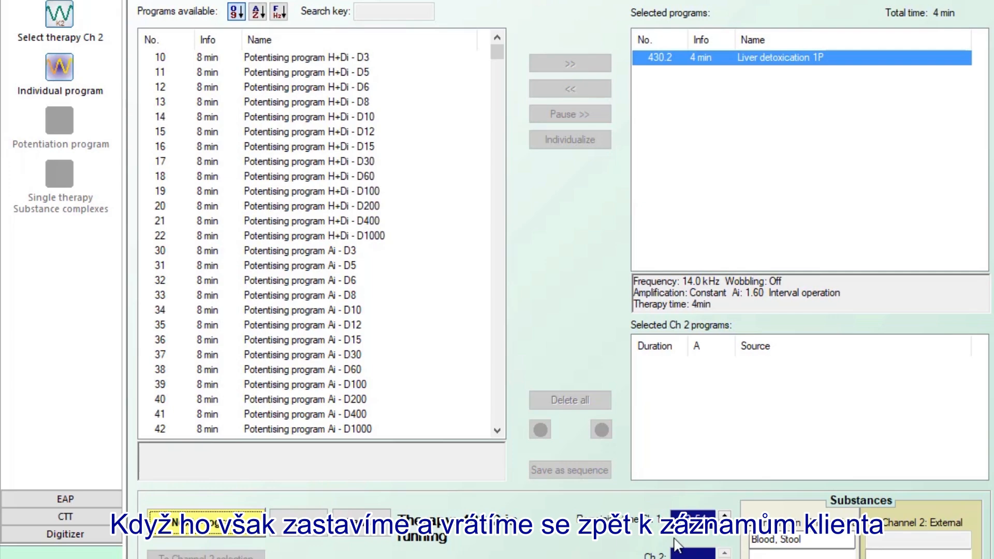
pyautogui.click(313, 539)
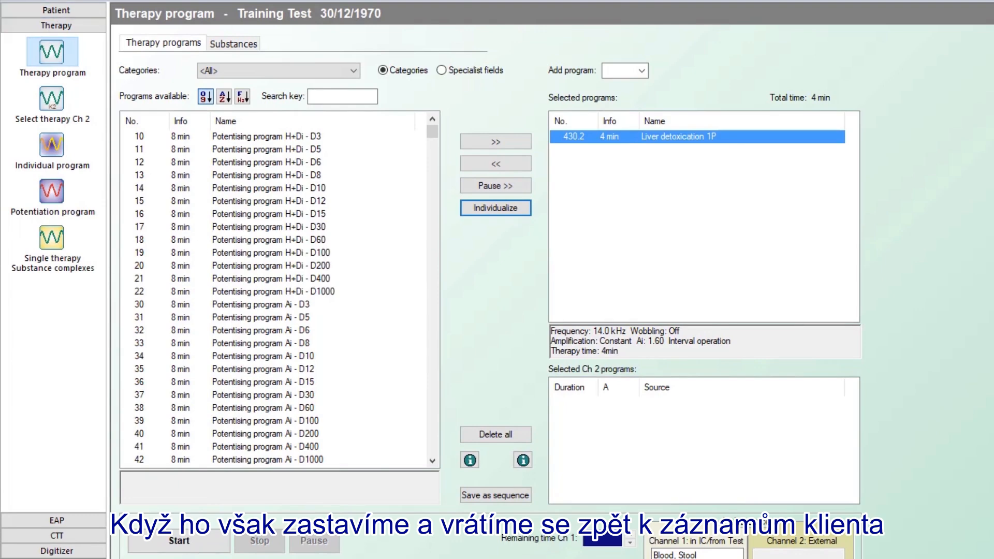
pyautogui.click(67, 9)
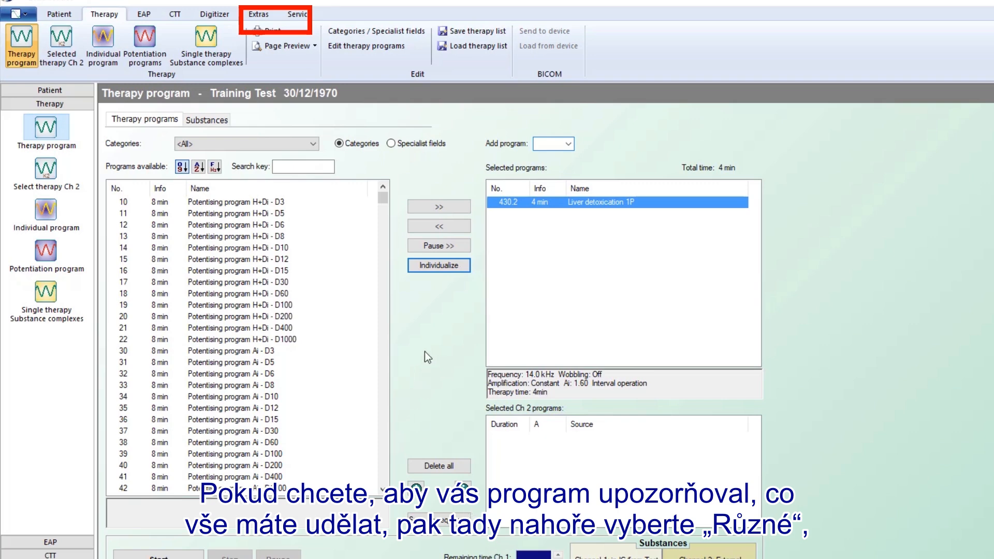
# - Examine which events BICOM Pilot can issue warnings for and accept the existing warning settings
pyautogui.click(256, 14)
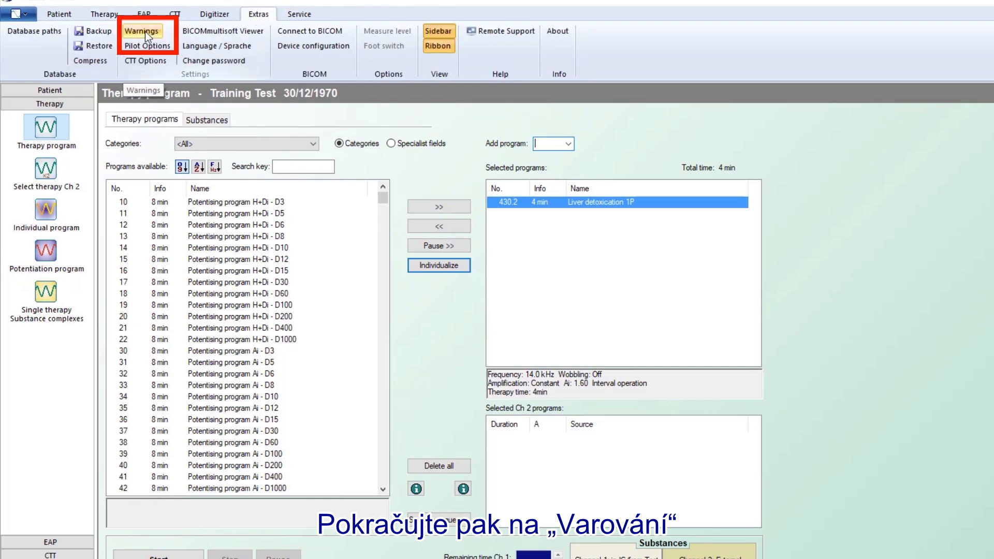
pyautogui.click(145, 31)
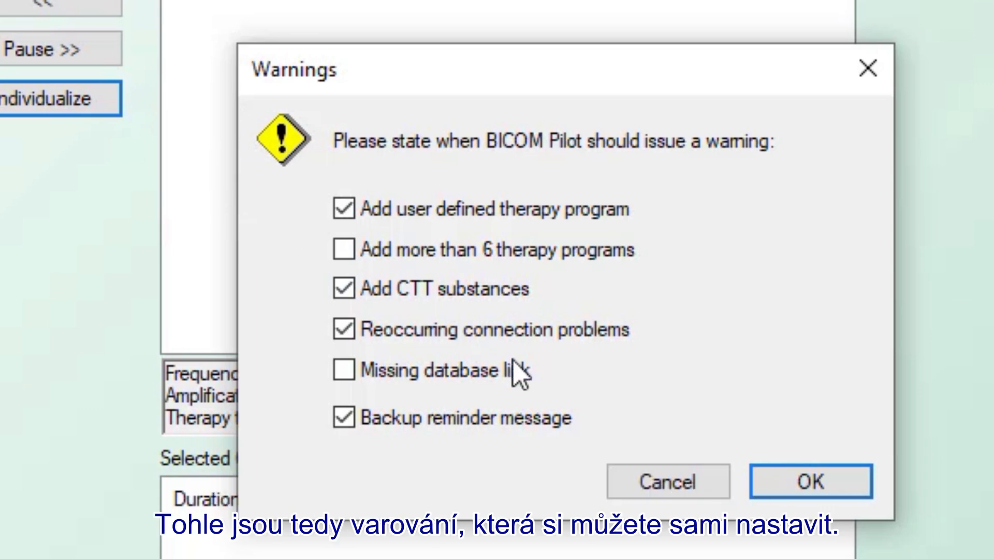
pyautogui.click(800, 483)
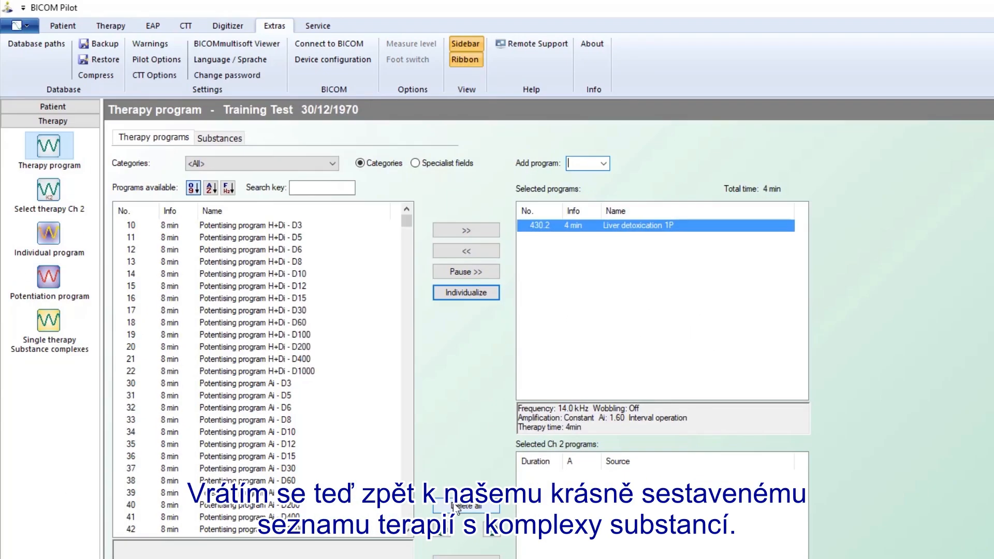
# - Empty the selected programs, load the saved therapy list and select sequence 10250 at its beginning
pyautogui.click(466, 506)
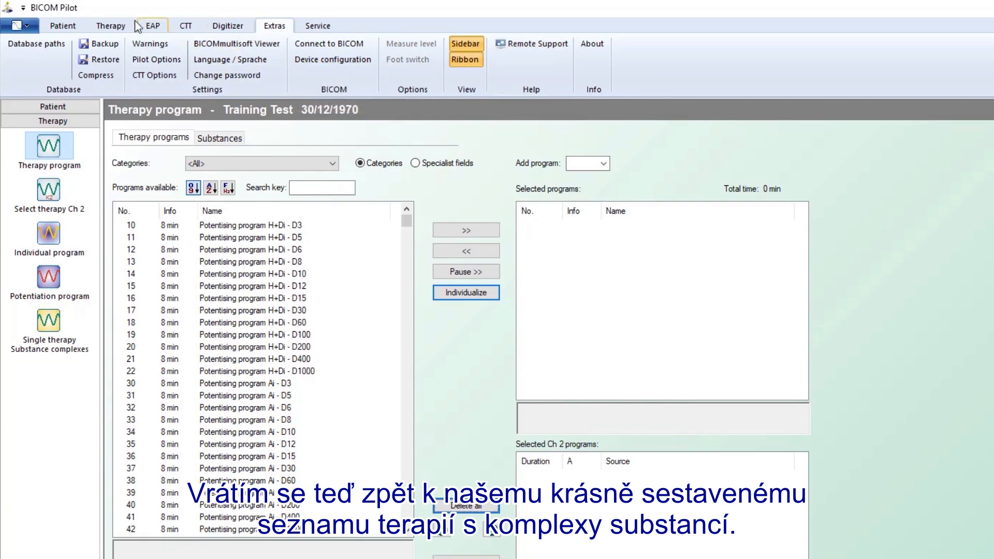
pyautogui.click(115, 26)
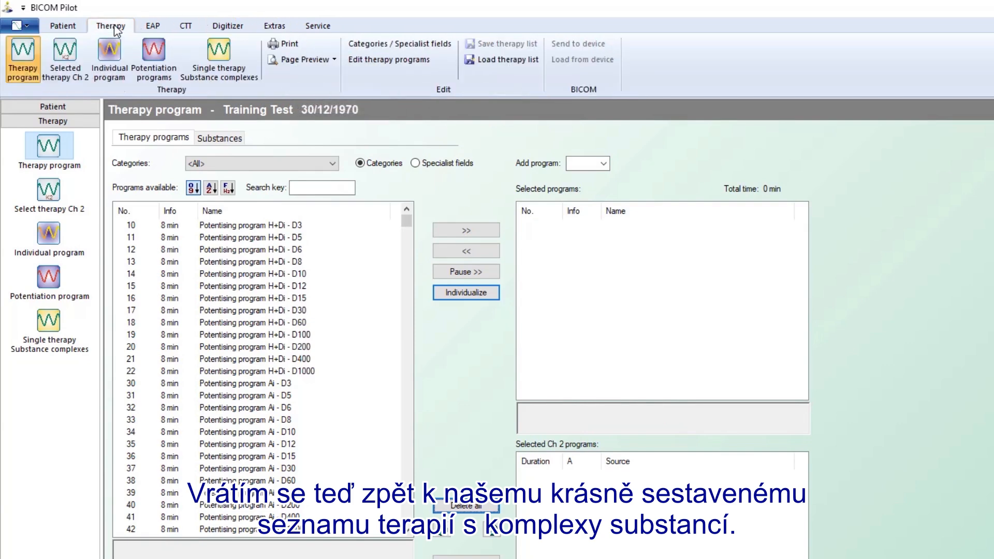
pyautogui.click(499, 60)
pyautogui.click(661, 286)
pyautogui.click(990, 552)
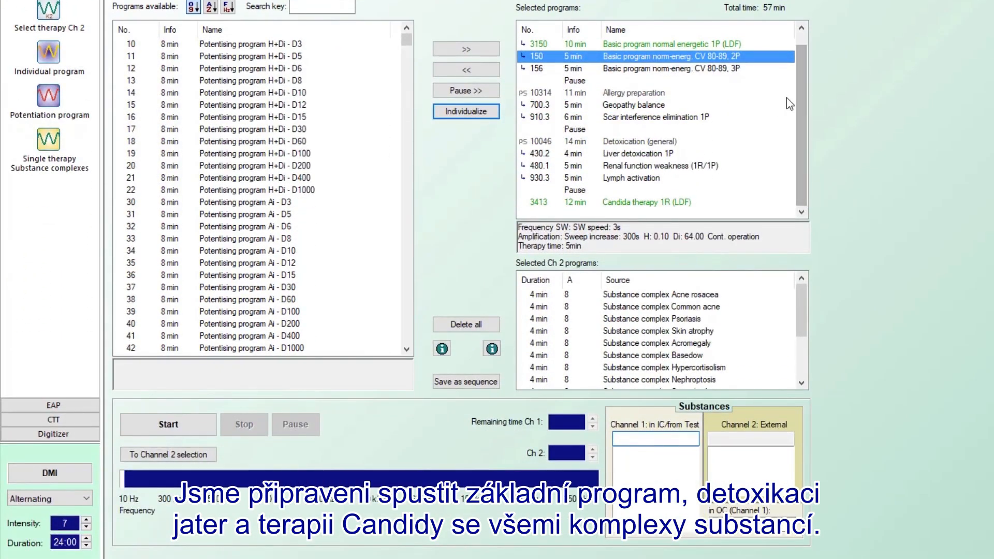
pyautogui.moveTo(797, 95); pyautogui.dragTo(799, 63)
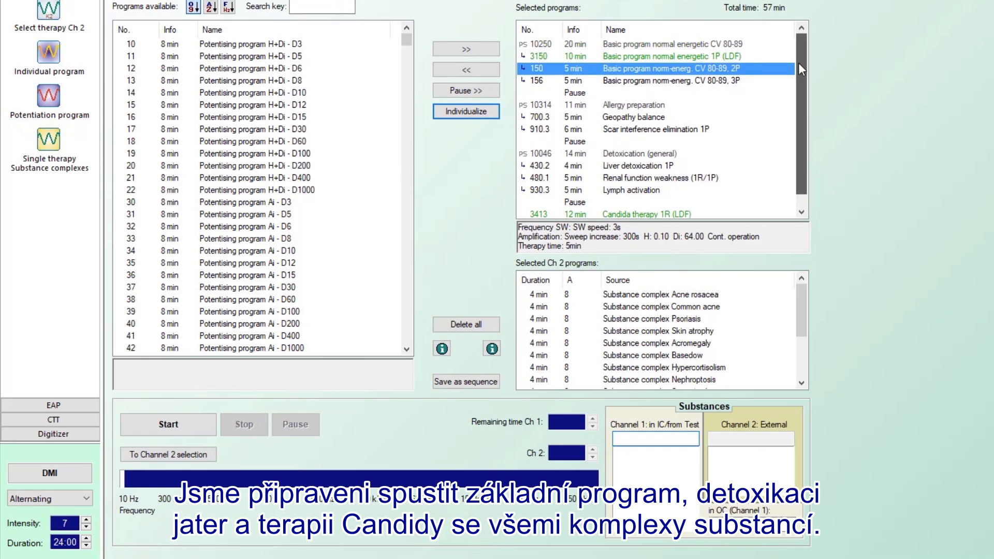
pyautogui.click(682, 46)
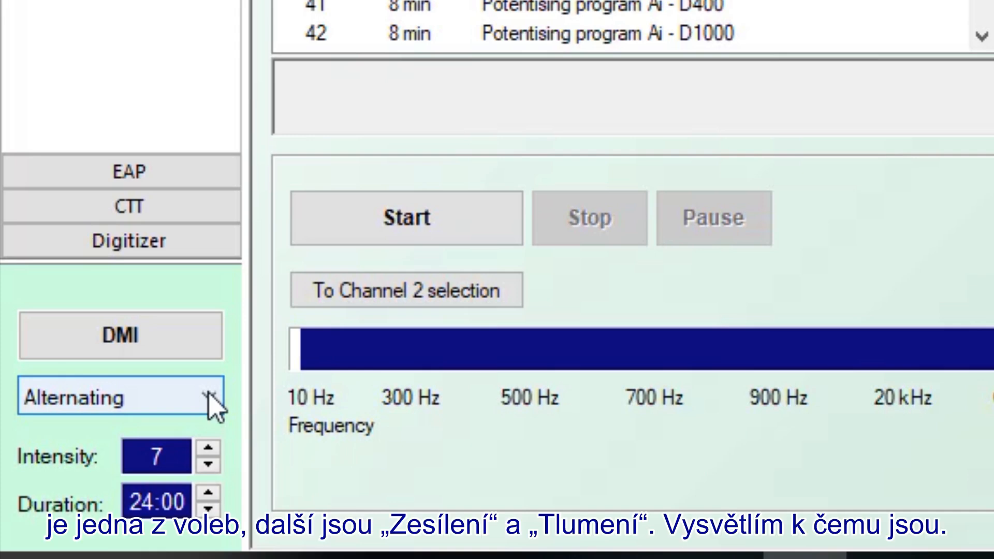
# - Set the DMI mode to Alternating and its intensity to 7, trying lower values and 10 on the way
pyautogui.click(210, 397)
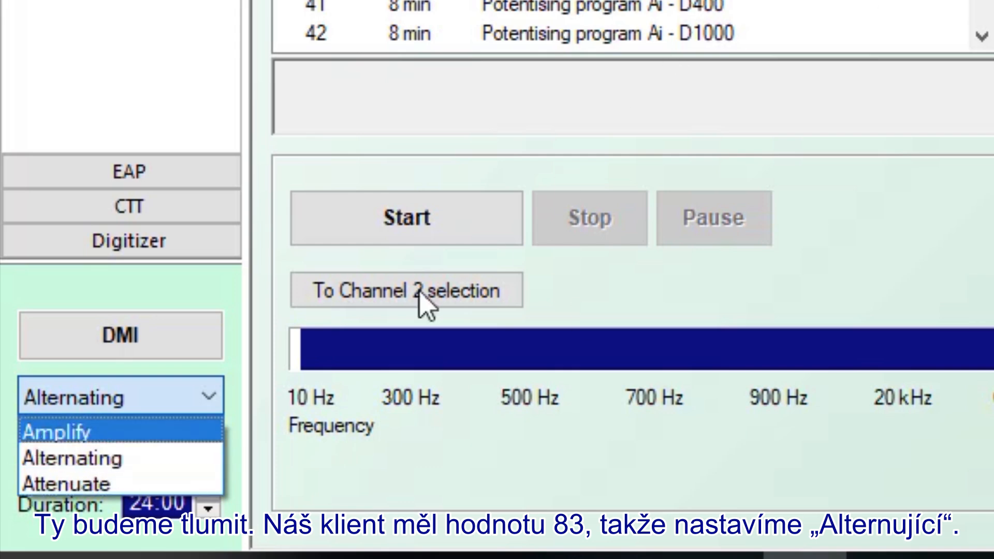
pyautogui.click(102, 457)
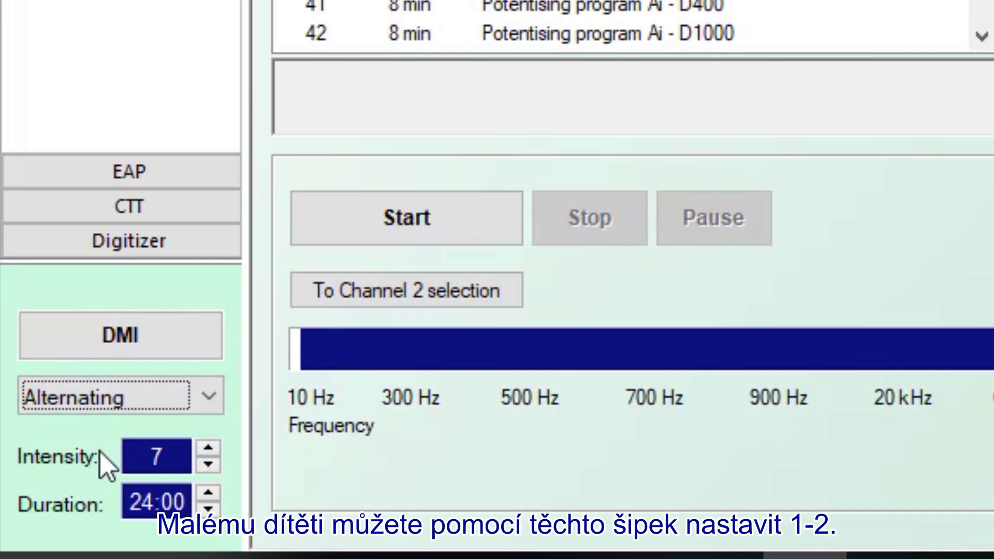
pyautogui.click(208, 465)
pyautogui.click(208, 465)
pyautogui.click(208, 465)
pyautogui.click(208, 465)
pyautogui.click(207, 465)
pyautogui.click(208, 448)
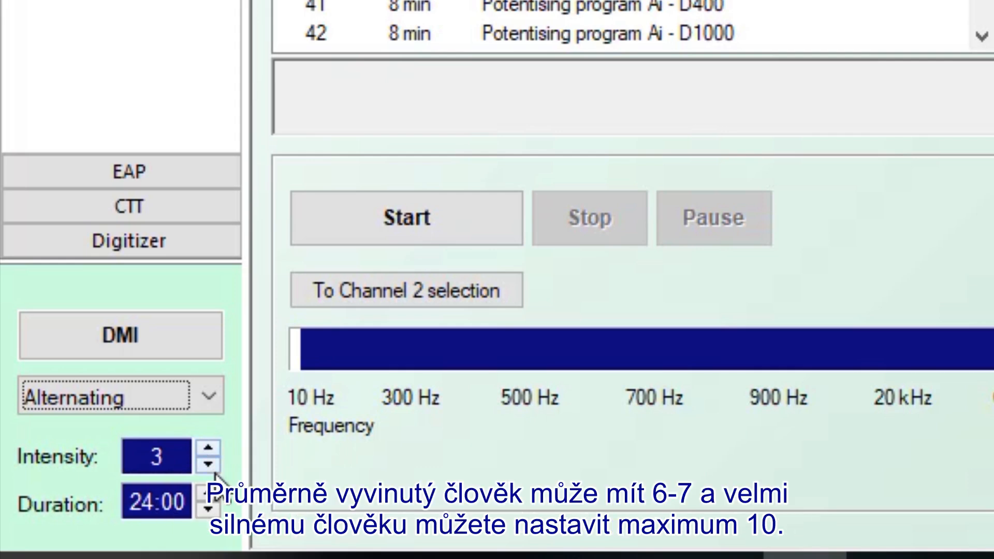
pyautogui.click(208, 447)
pyautogui.click(208, 447)
pyautogui.click(209, 447)
pyautogui.click(207, 448)
pyautogui.click(208, 448)
pyautogui.click(207, 449)
pyautogui.click(207, 449)
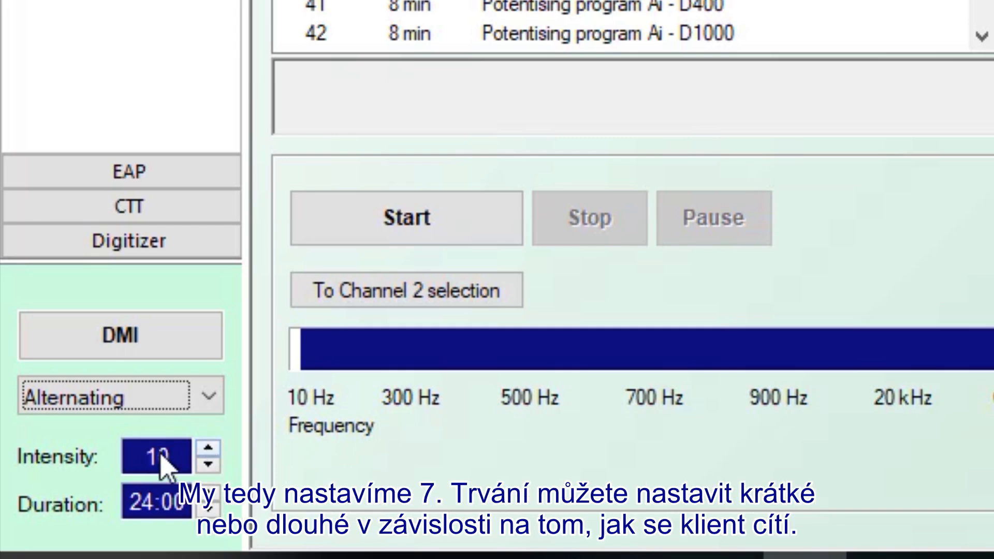
pyautogui.click(208, 464)
pyautogui.click(208, 463)
pyautogui.click(208, 464)
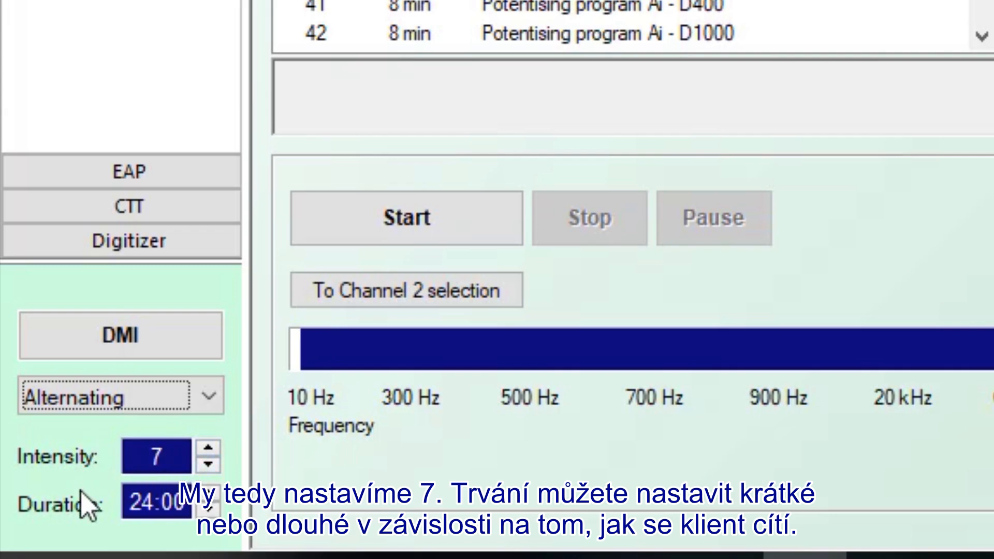
# - Set the DMI duration to 36:00 minutes and activate DMI
pyautogui.click(208, 494)
pyautogui.click(208, 494)
pyautogui.click(208, 495)
pyautogui.click(208, 495)
pyautogui.click(208, 495)
pyautogui.click(208, 494)
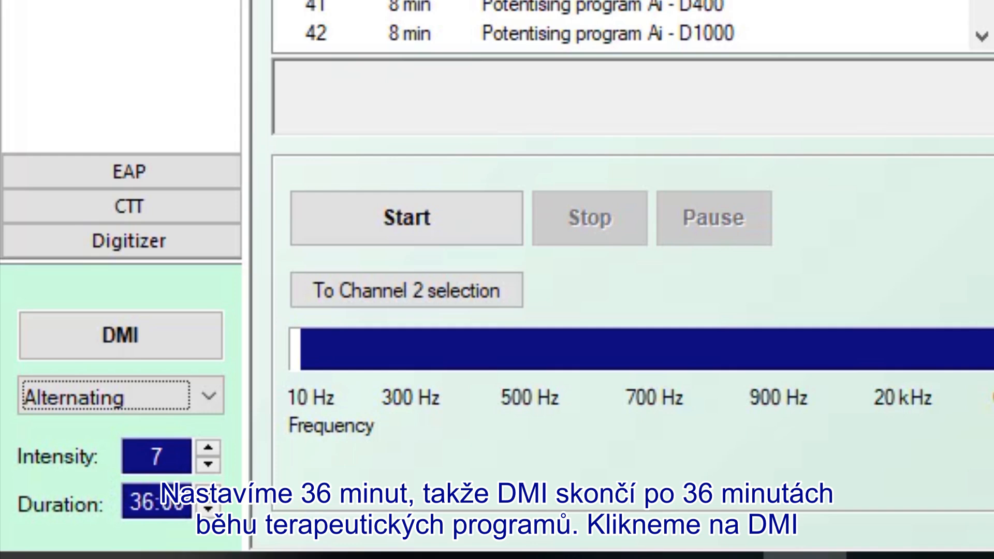
pyautogui.click(141, 341)
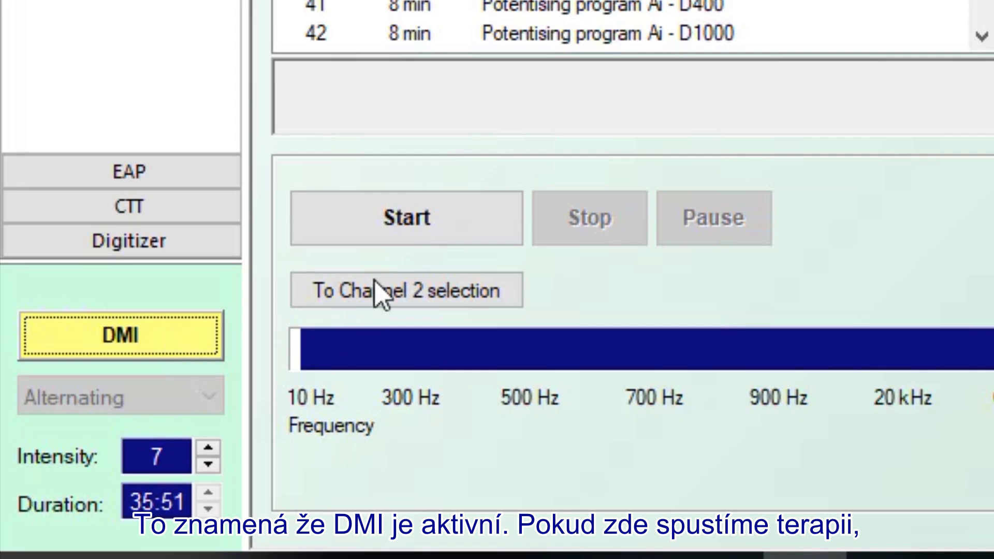
# - Start the loaded therapy list, stop it and delete all selected programs
pyautogui.click(386, 226)
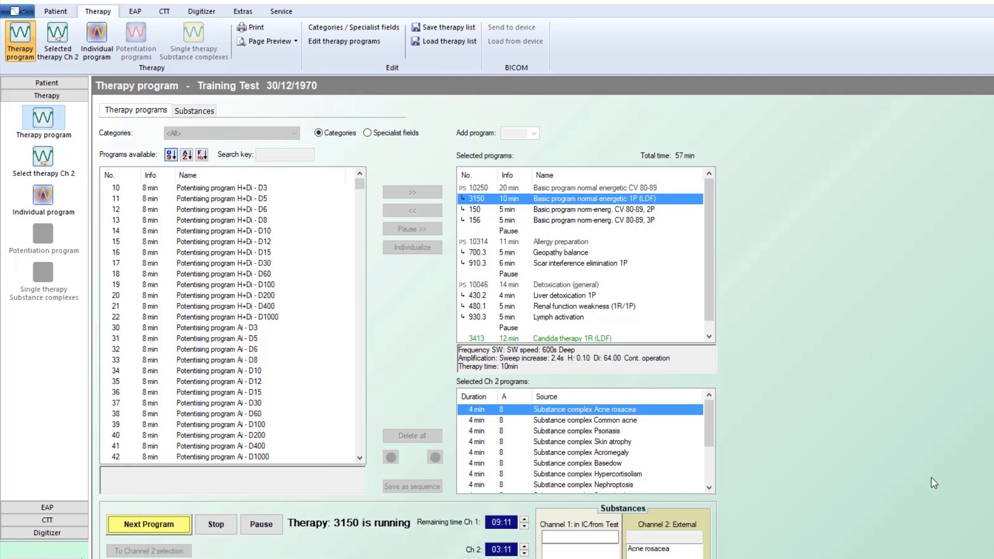
pyautogui.click(212, 528)
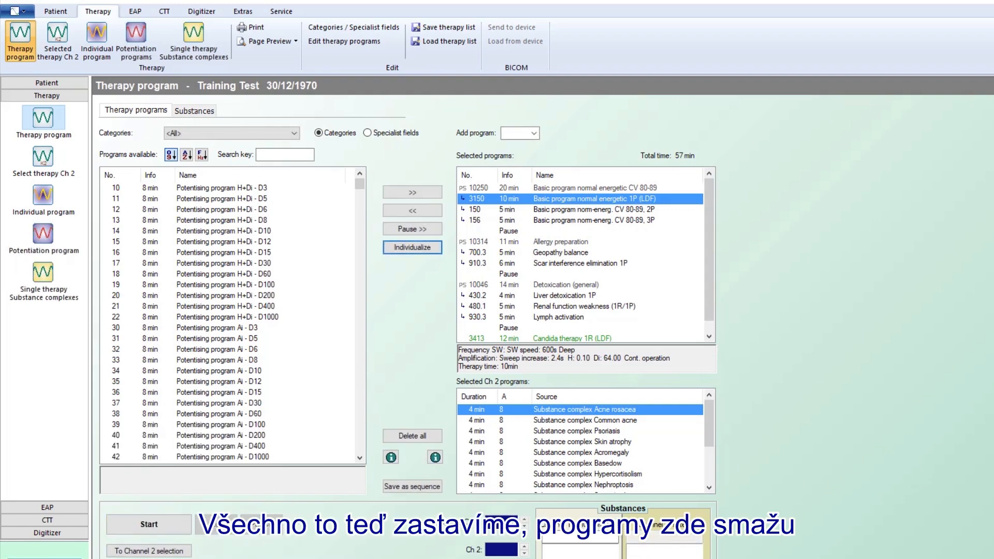
pyautogui.click(413, 436)
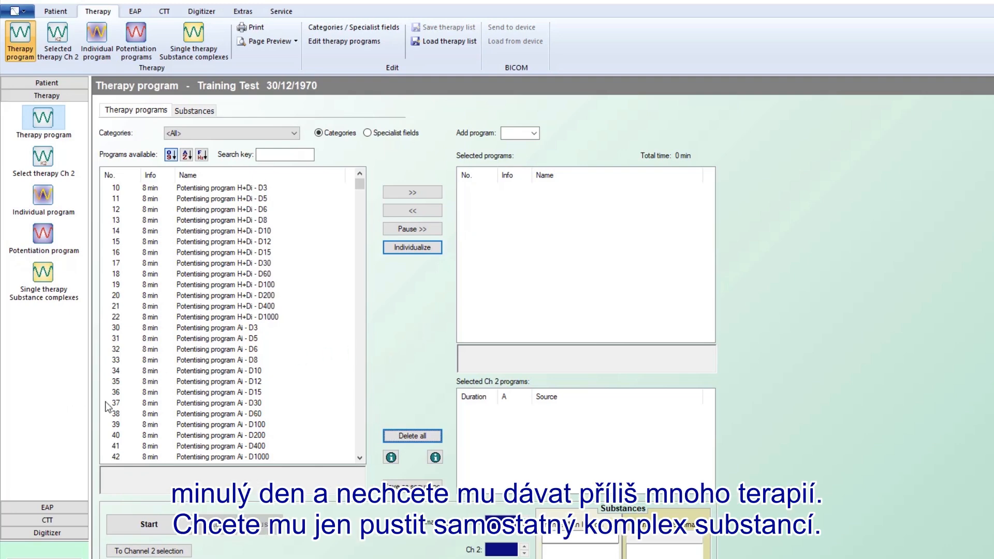
# - Open the single therapy with substance complexes and change its category from Neurology to <All>
pyautogui.click(44, 273)
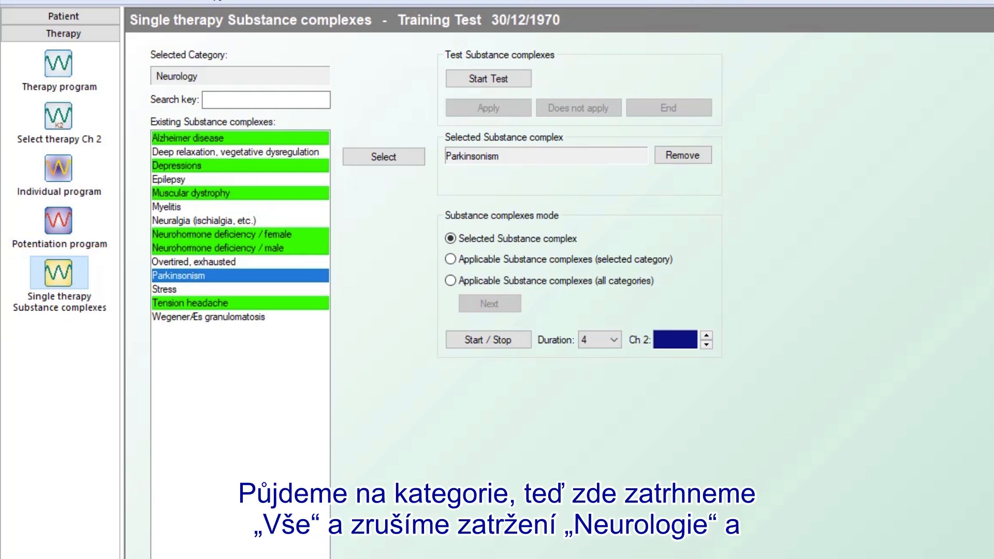
pyautogui.click(383, 558)
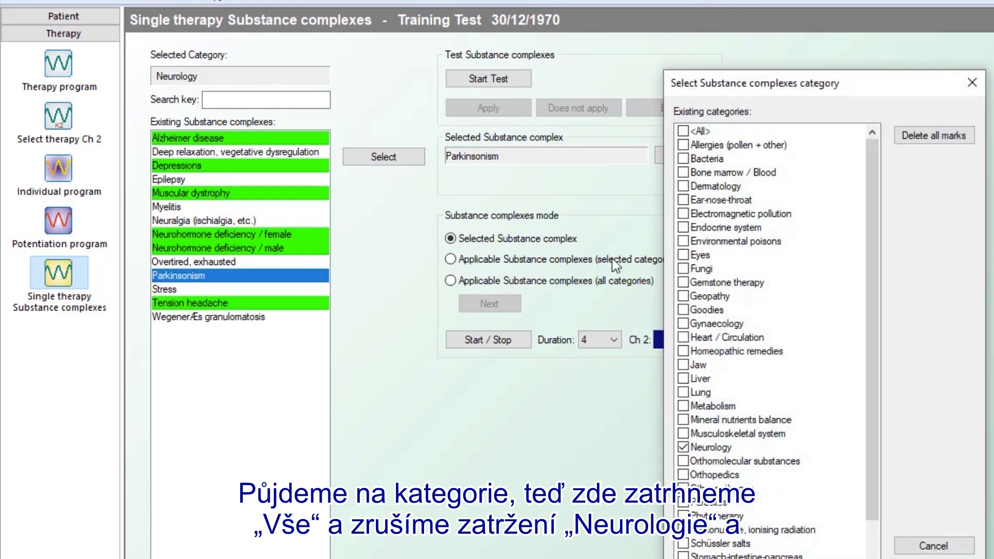
pyautogui.click(686, 132)
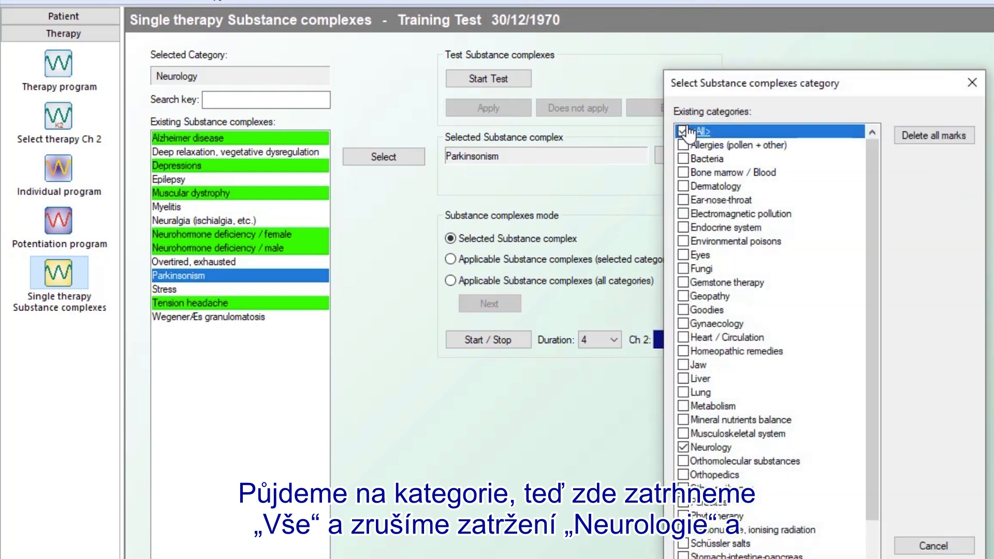
pyautogui.click(695, 448)
pyautogui.click(972, 83)
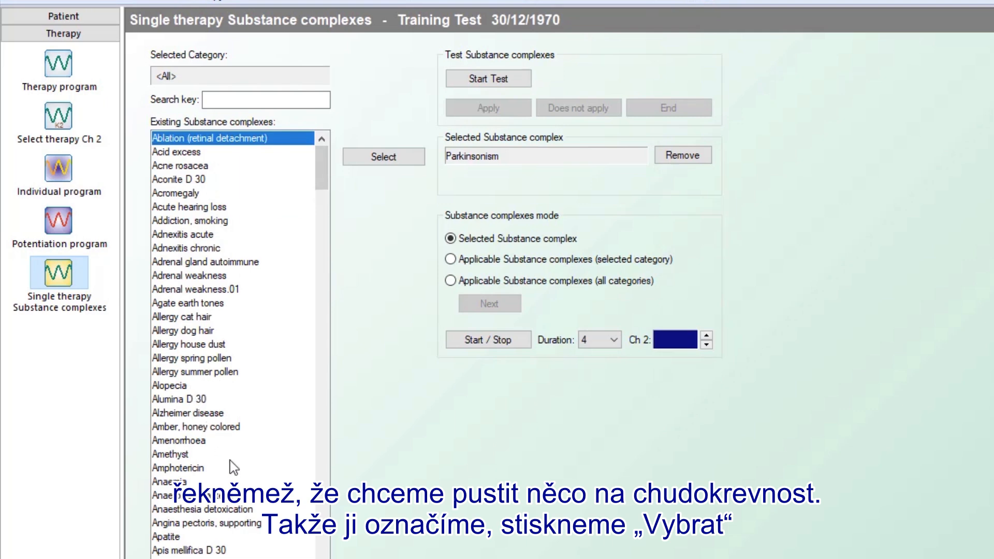
# - Choose the Anaemia substance complex, set its duration to 10 minutes and start it on Channel 2
pyautogui.click(186, 481)
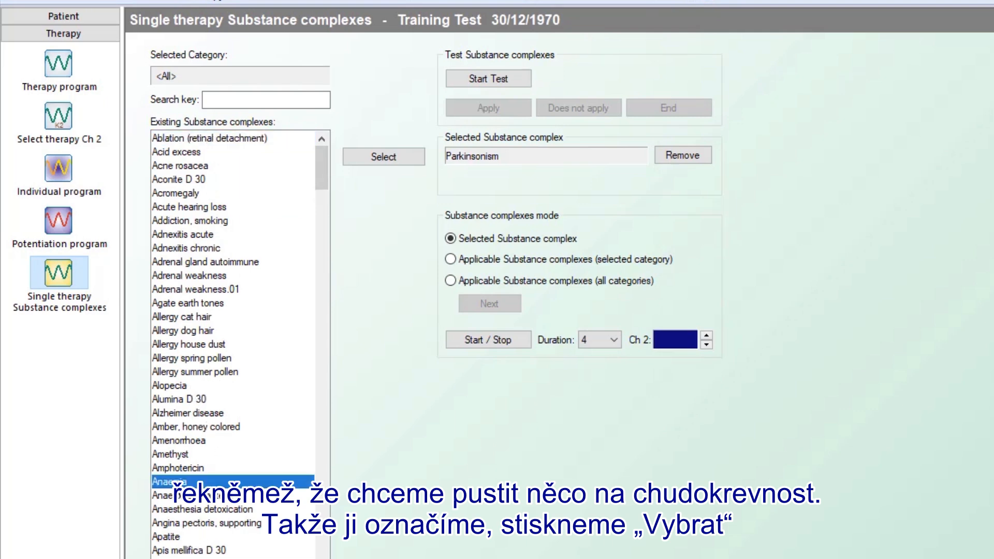
pyautogui.click(383, 156)
pyautogui.click(366, 161)
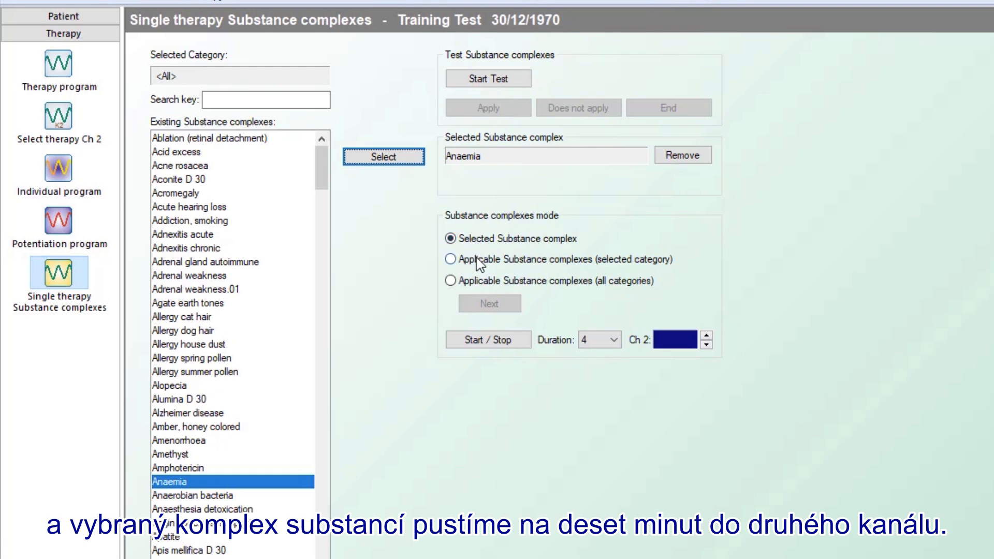
pyautogui.click(611, 340)
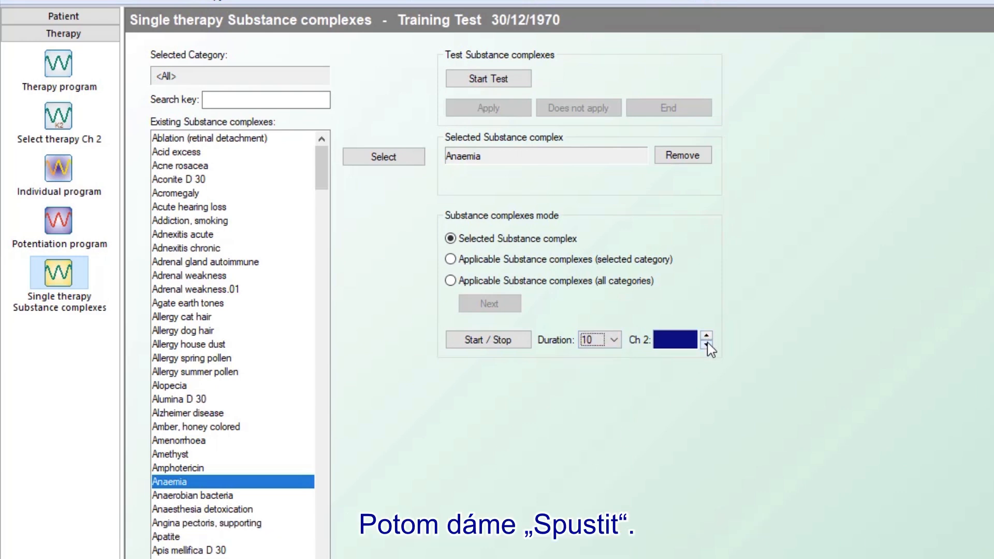
pyautogui.click(491, 340)
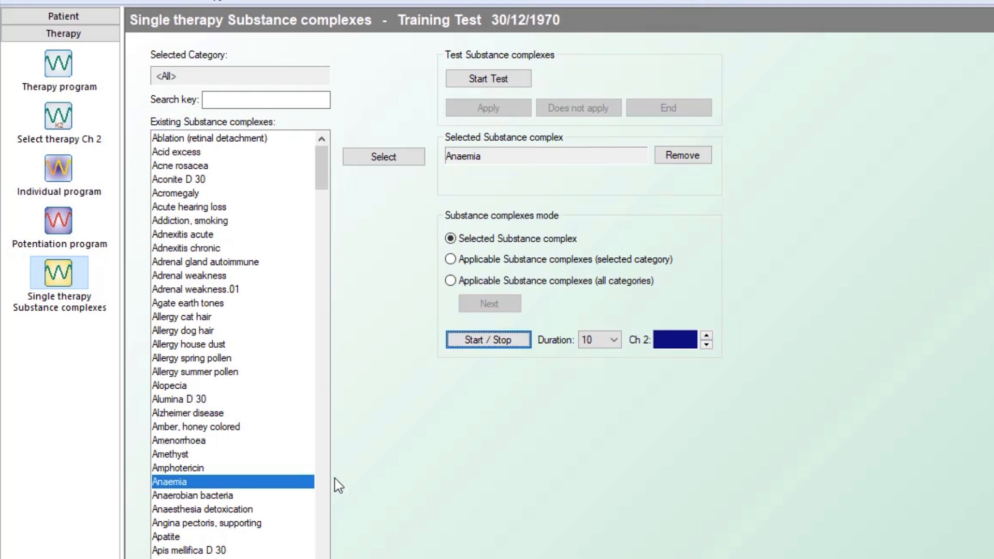
# - View the potentiation programs and return to the main therapy program view to compare its list
pyautogui.click(69, 226)
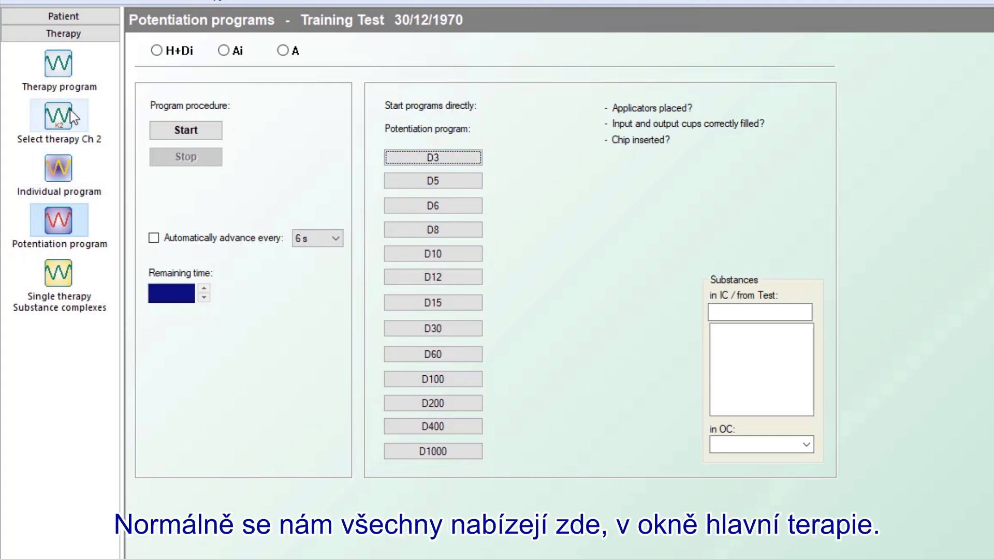
pyautogui.click(60, 68)
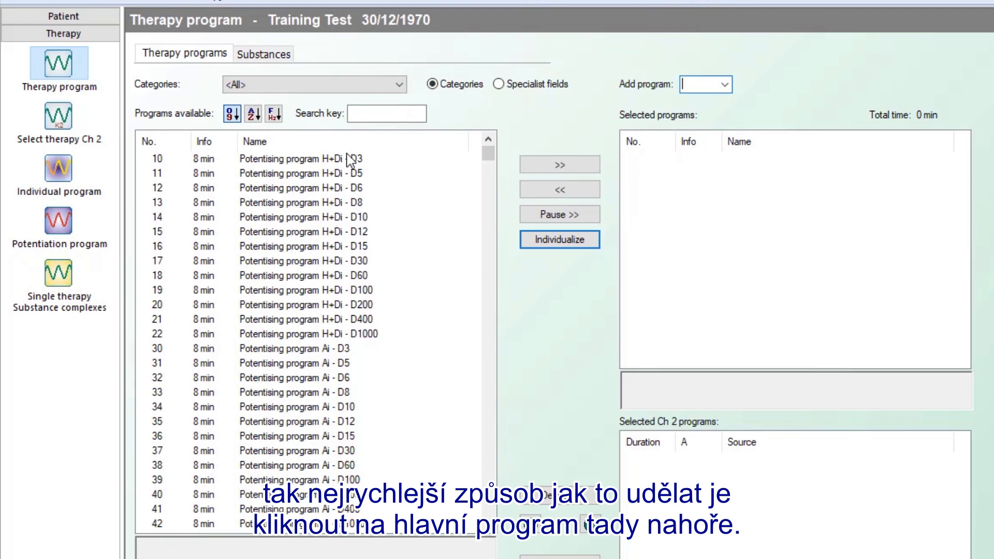
# - Add all potentising programs H+Di from D3 to D1000 to the selected programs and start the therapy with D3
pyautogui.click(285, 158)
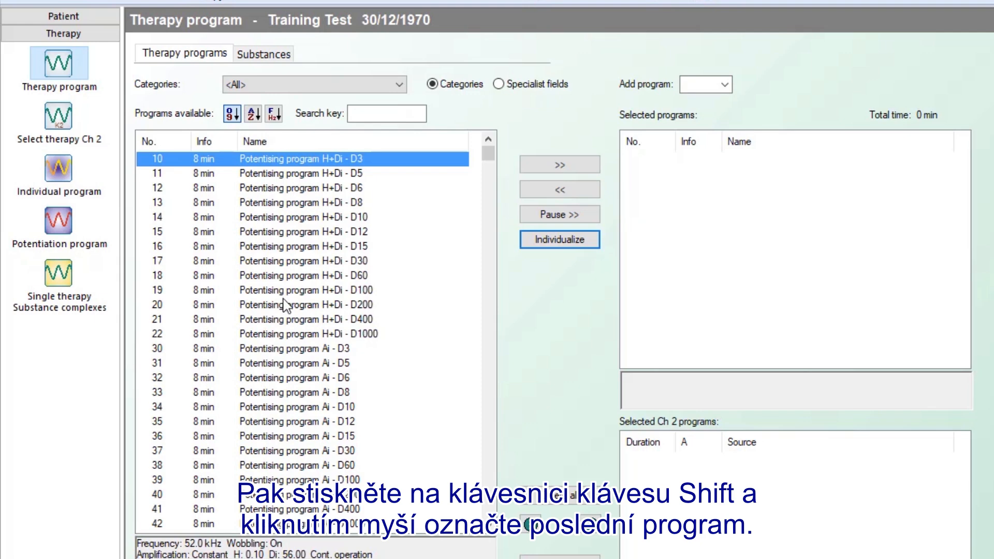
pyautogui.keyDown('shift'); pyautogui.click(271, 334); pyautogui.keyUp('shift')
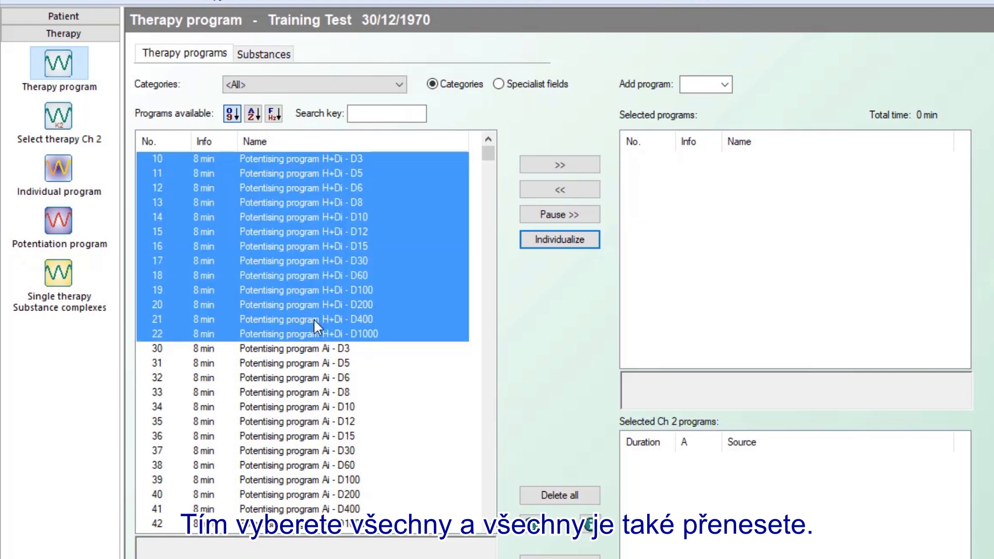
pyautogui.click(536, 164)
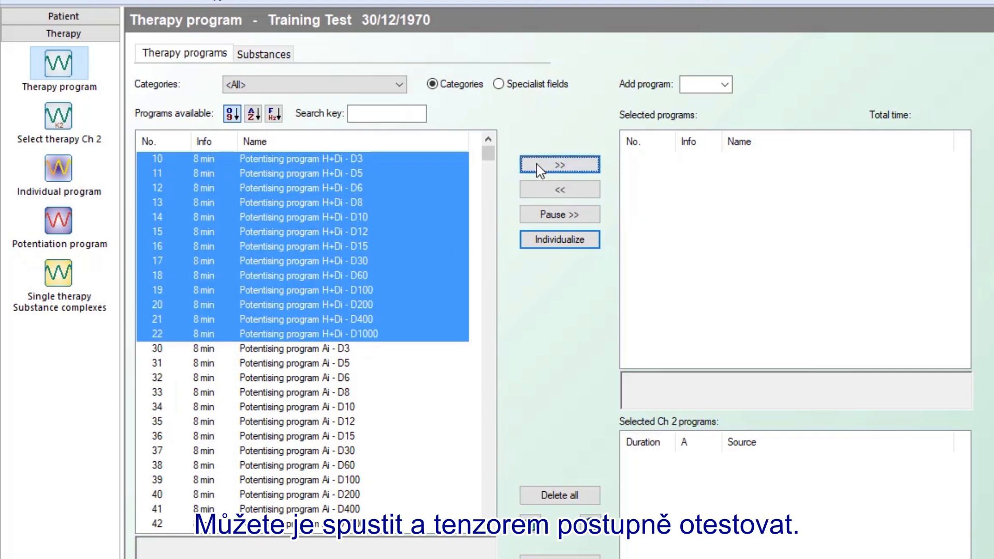
pyautogui.click(714, 162)
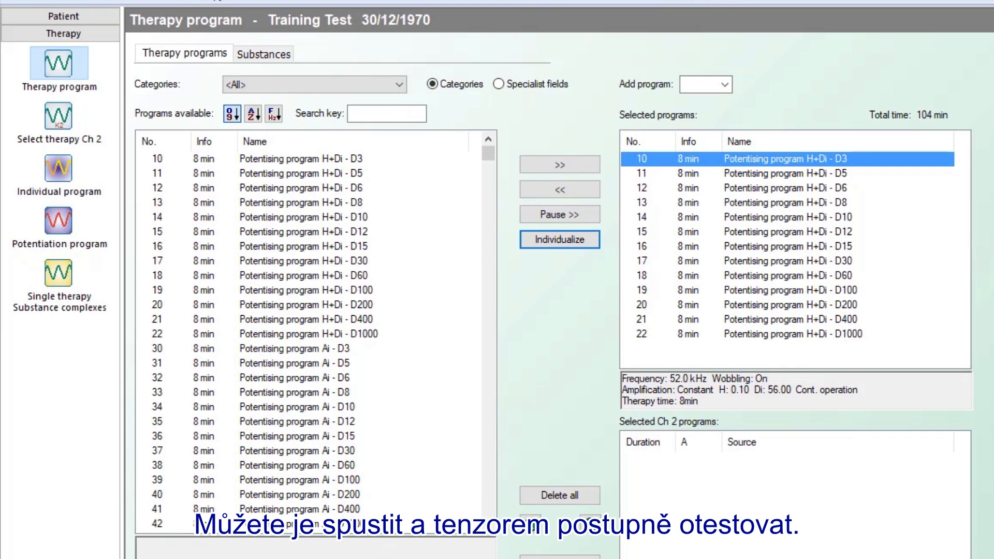
pyautogui.click(877, 406)
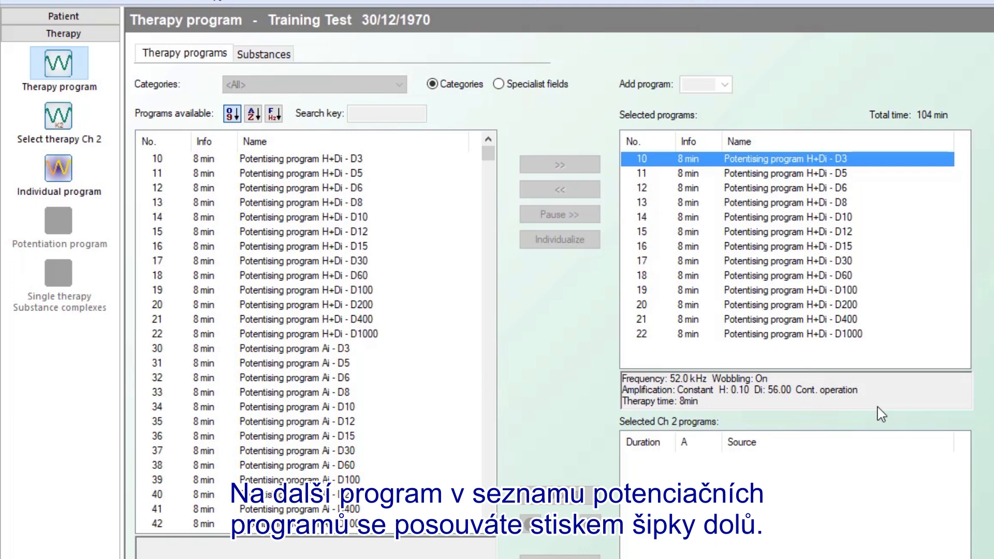
# - Step through the running H+Di potentising programs one by one from D5 to D1000, and switch back to D30
pyautogui.press('Down')
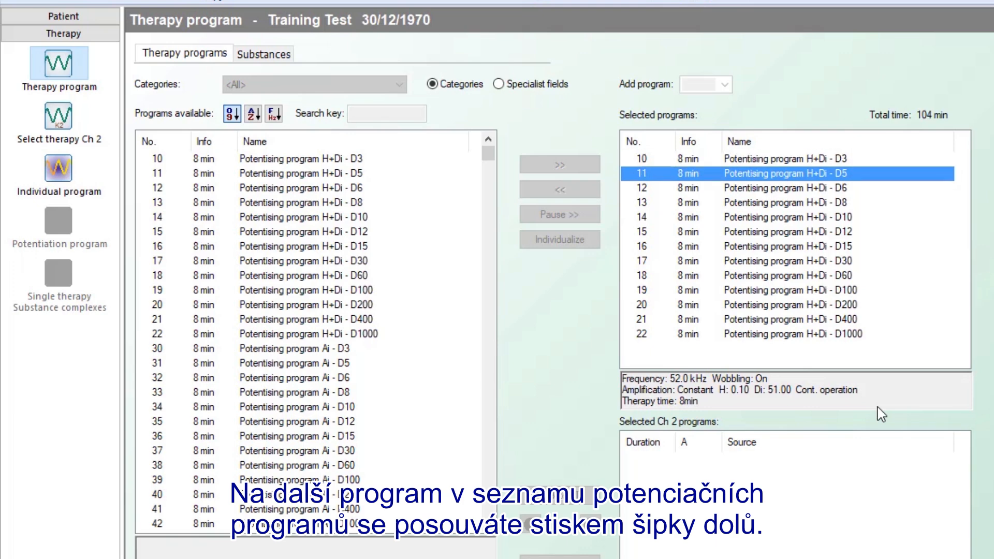
pyautogui.press('Down')
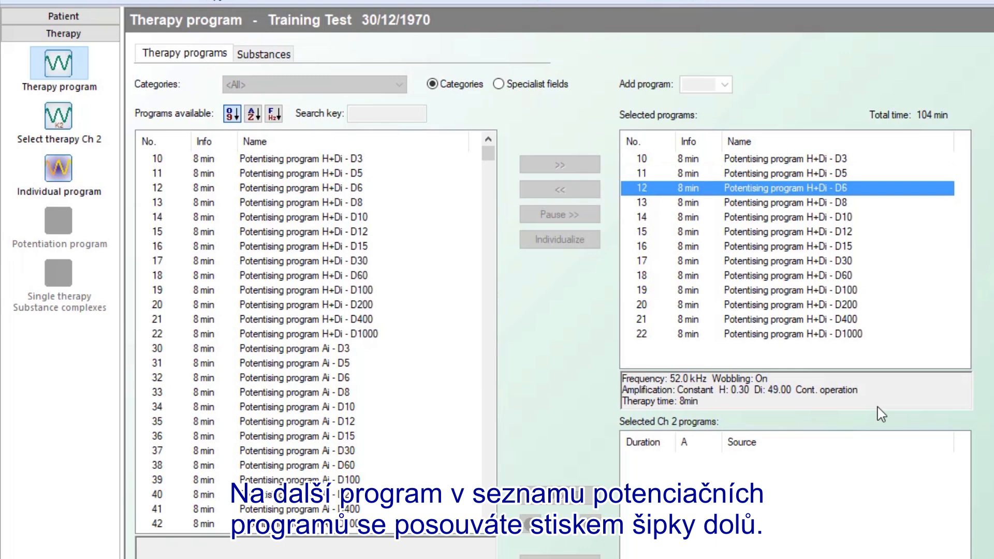
pyautogui.press('Down')
pyautogui.press('Down')
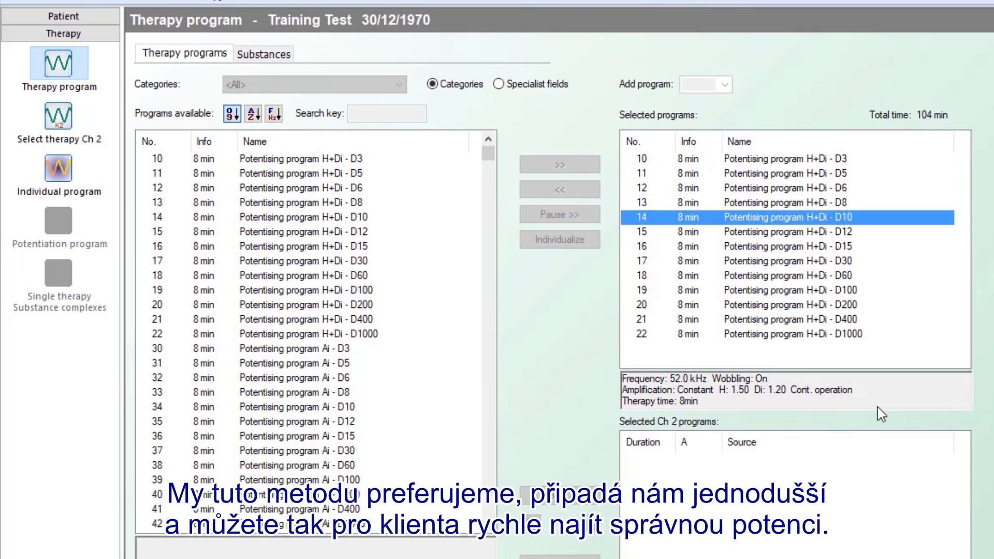
pyautogui.press('Down')
pyautogui.press('Down')
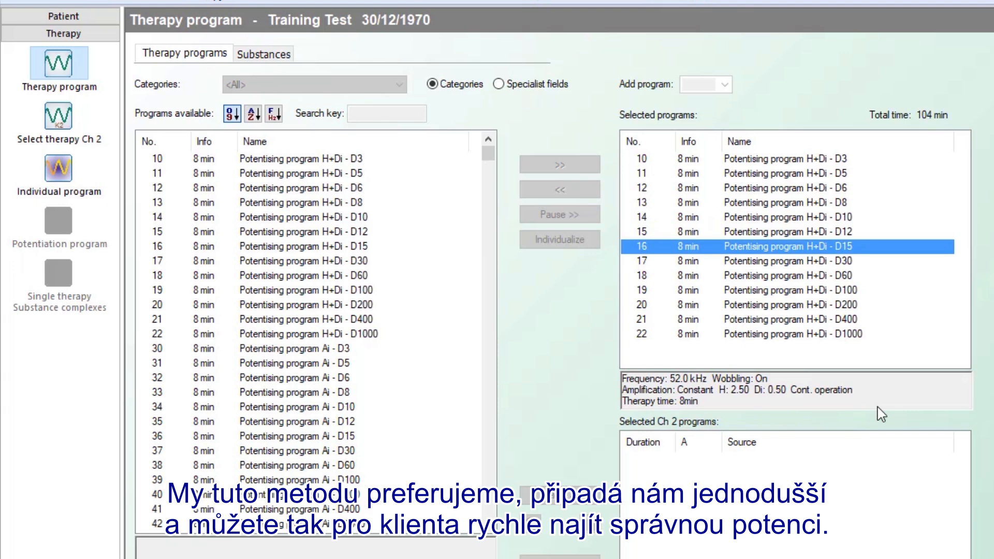
pyautogui.press('Down')
pyautogui.press('Down')
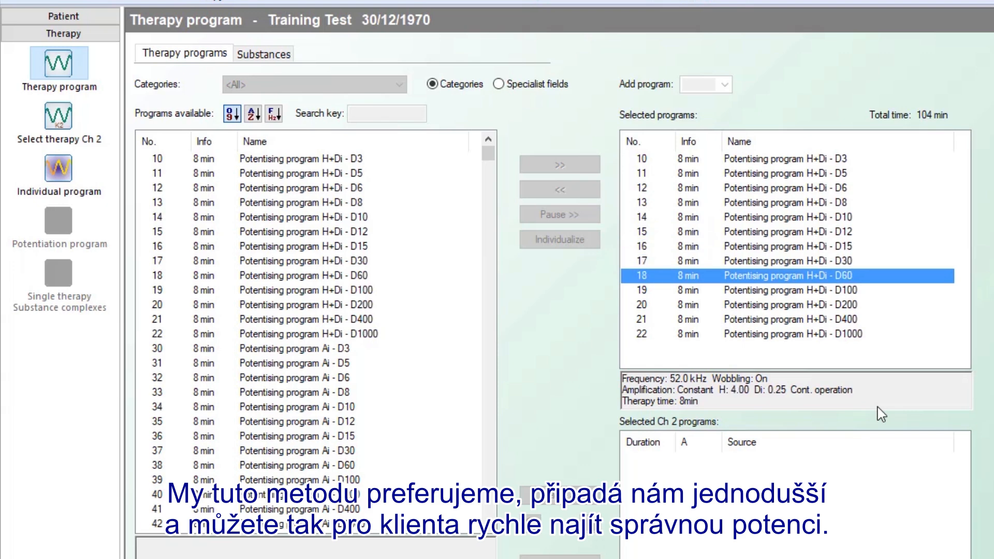
pyautogui.press('Down')
pyautogui.press('Down')
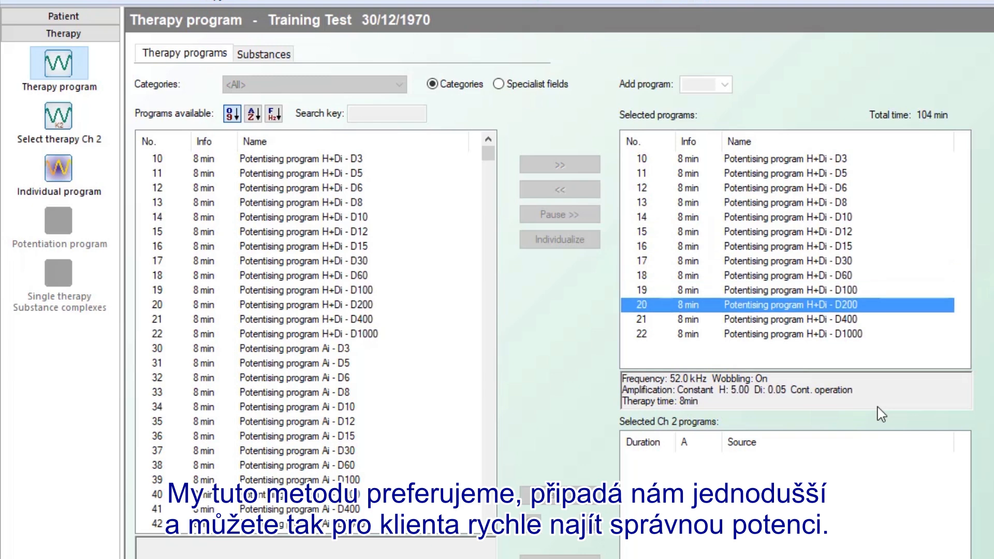
pyautogui.press('Down')
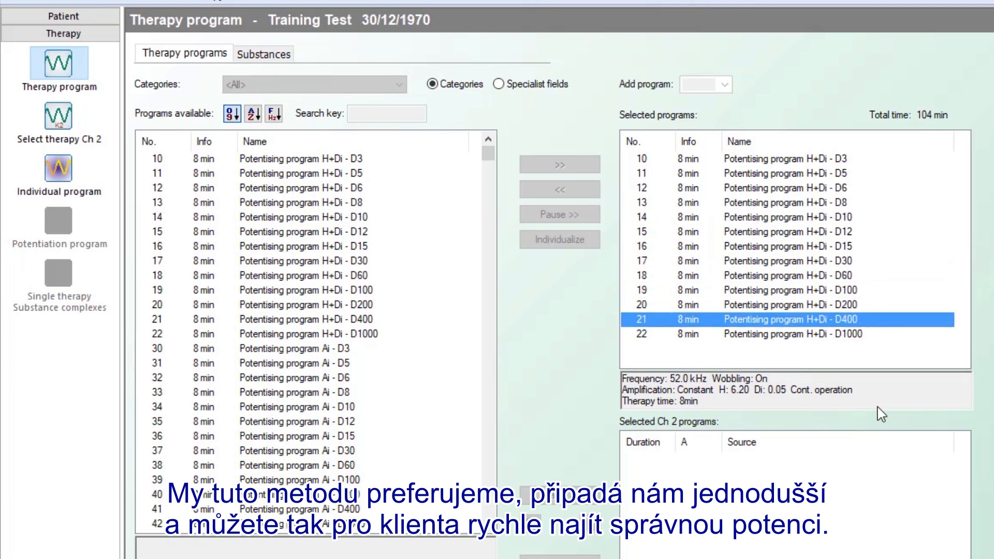
pyautogui.press('Down')
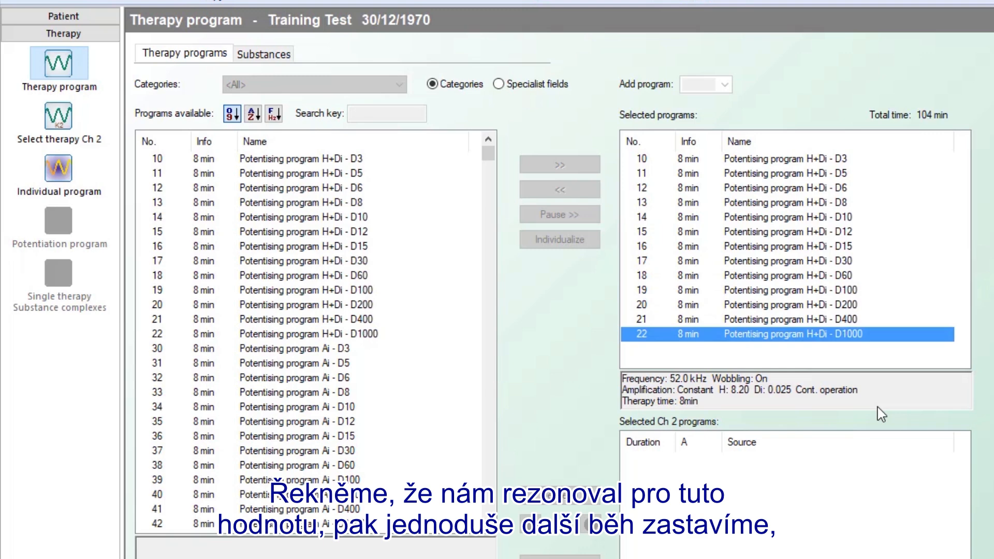
pyautogui.click(762, 261)
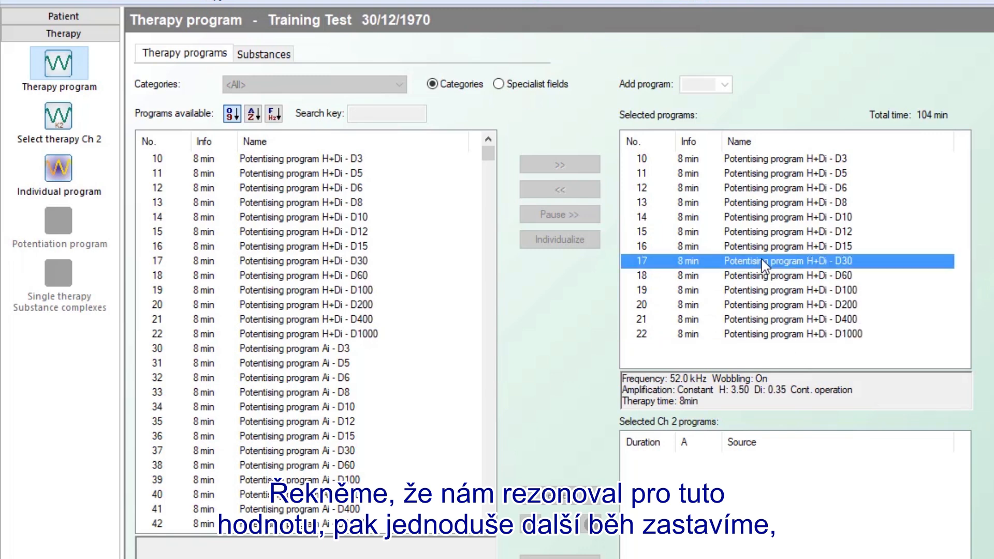
# - Stop the therapy and remove every selected program except Potentising program H+Di - D30
pyautogui.click(774, 160)
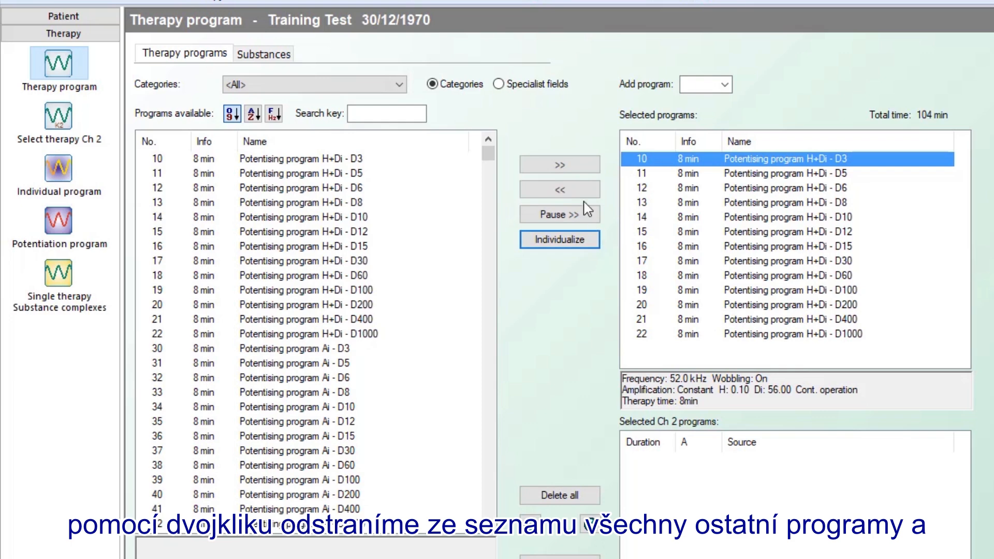
pyautogui.doubleClick(684, 161)
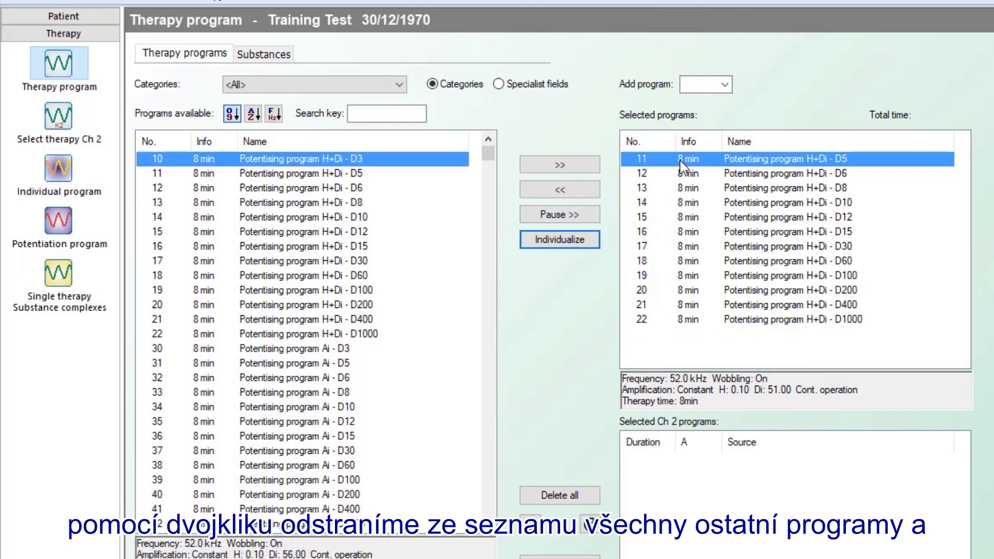
pyautogui.doubleClick(683, 162)
pyautogui.doubleClick(683, 160)
pyautogui.doubleClick(684, 160)
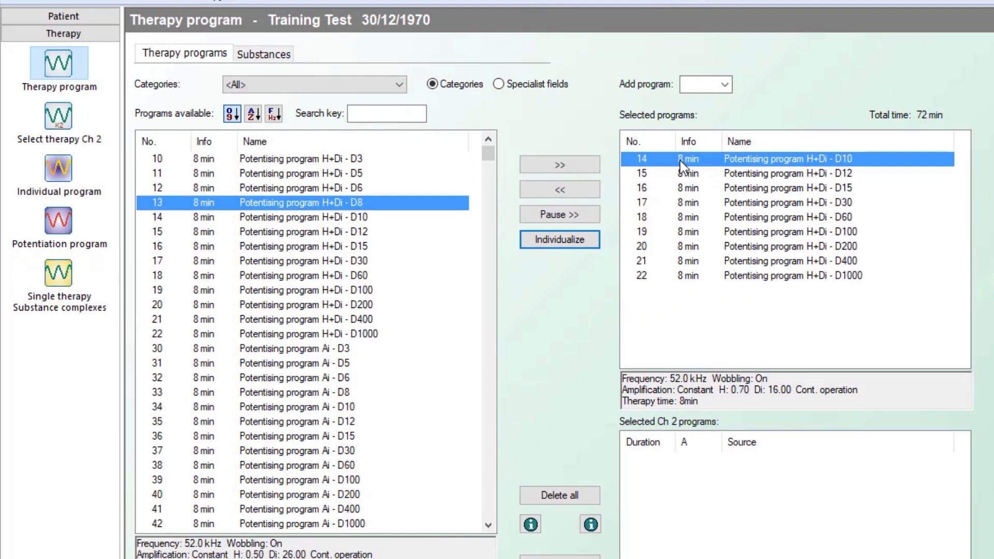
pyautogui.doubleClick(684, 161)
pyautogui.doubleClick(683, 161)
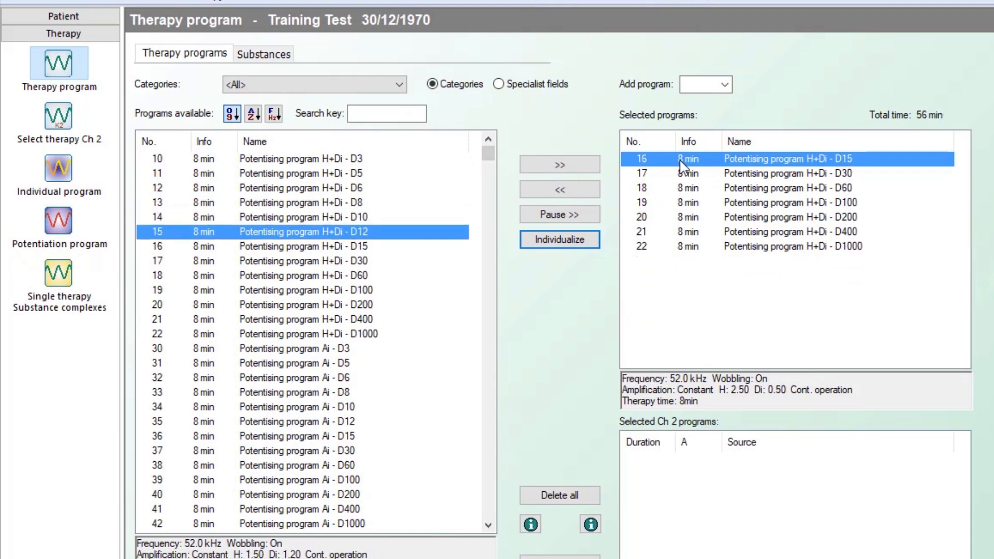
pyautogui.doubleClick(680, 161)
pyautogui.doubleClick(700, 234)
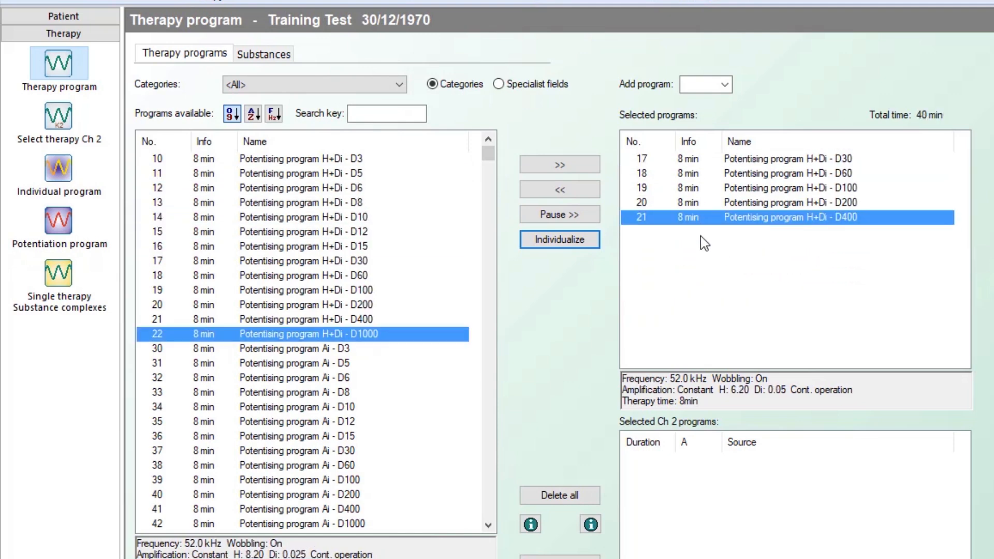
pyautogui.doubleClick(694, 218)
pyautogui.doubleClick(692, 200)
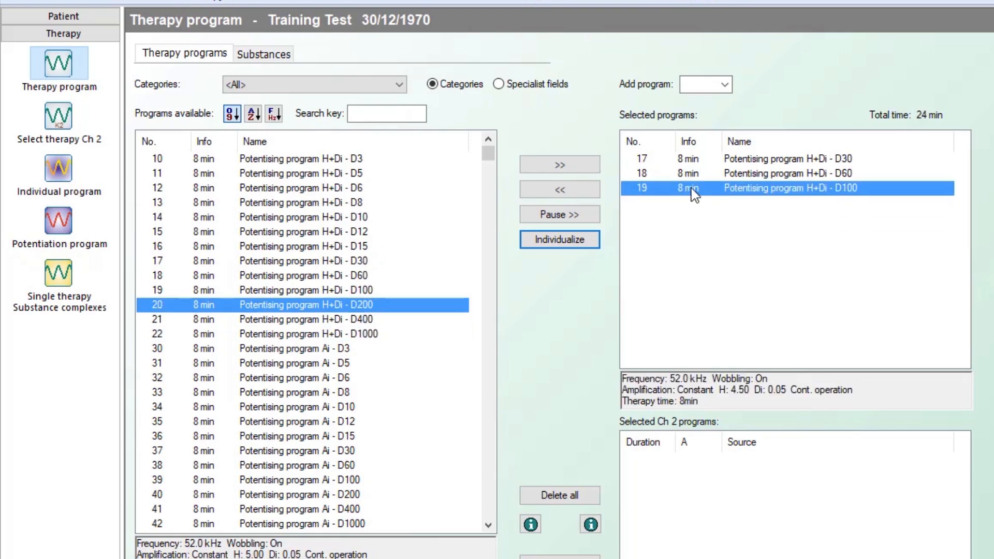
pyautogui.doubleClick(691, 188)
pyautogui.doubleClick(692, 176)
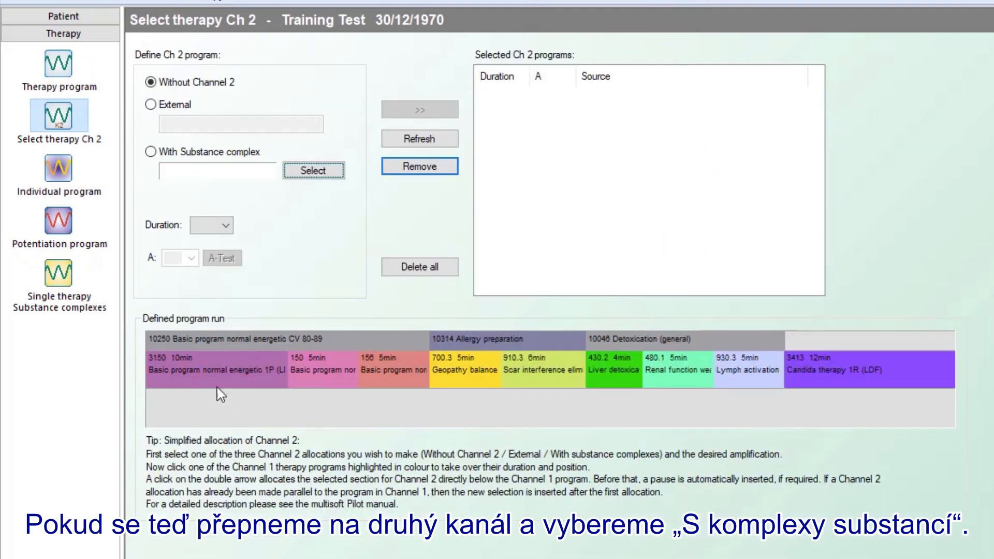
# - Define Channel 2 with a substance complex and mark the Bacteria category in addition to <All> for the substance complex list
pyautogui.click(151, 152)
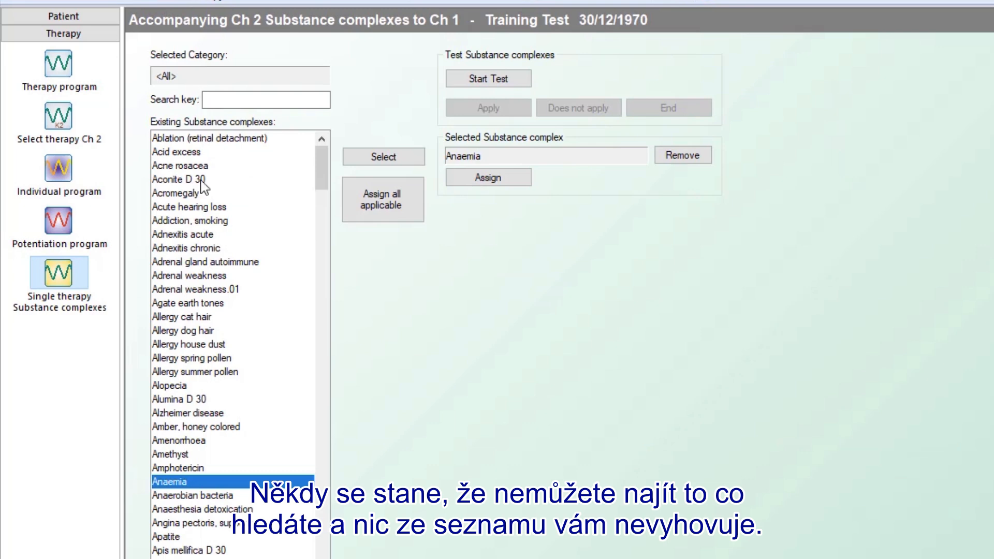
pyautogui.moveTo(322, 175)
pyautogui.mouseDown()
pyautogui.moveTo(322, 164)
pyautogui.moveTo(324, 204)
pyautogui.moveTo(329, 166)
pyautogui.mouseUp()
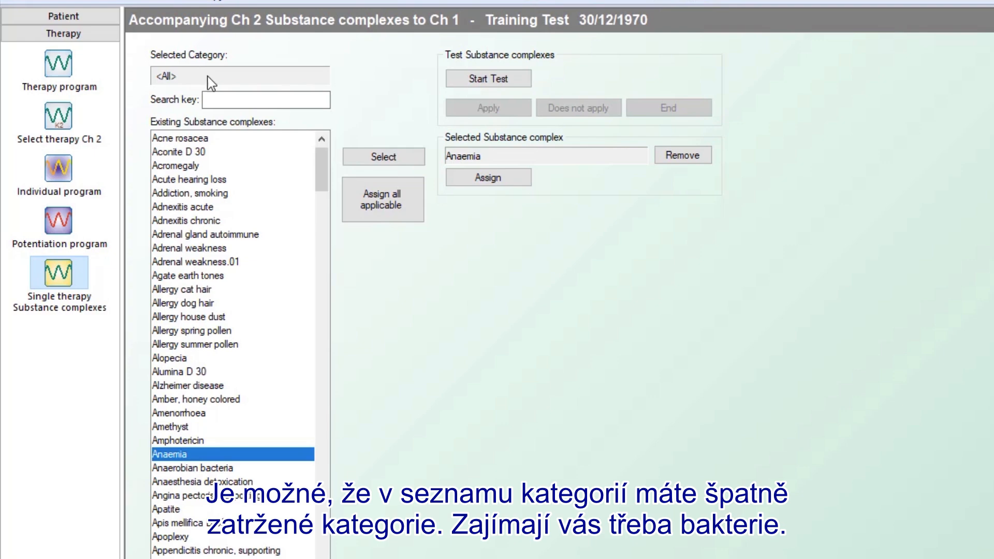
pyautogui.click(160, 534)
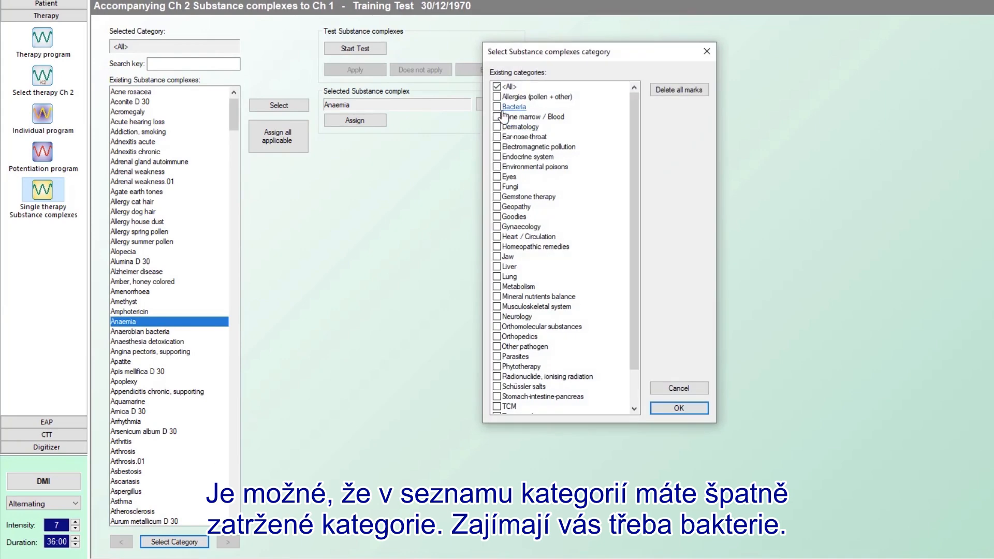
pyautogui.click(497, 106)
pyautogui.click(497, 87)
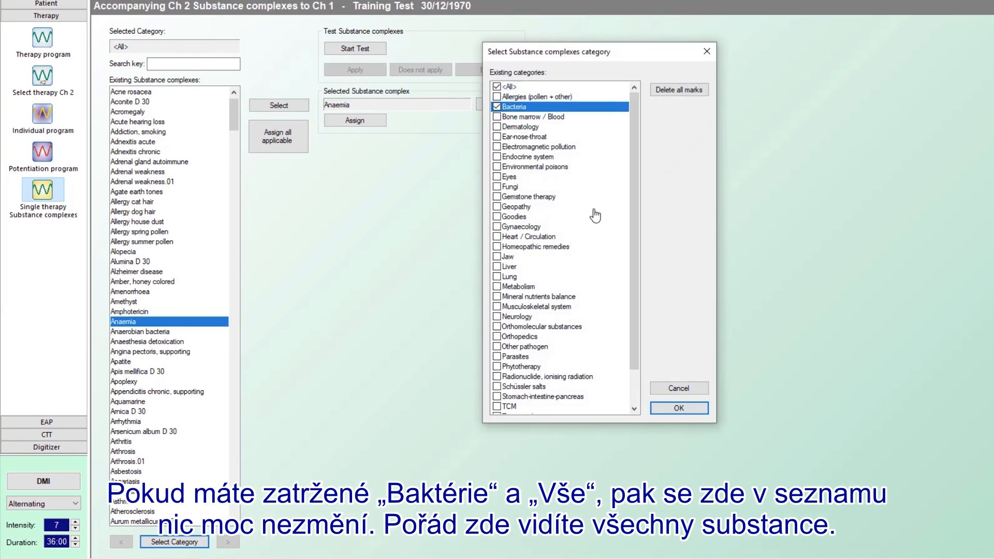
pyautogui.click(679, 408)
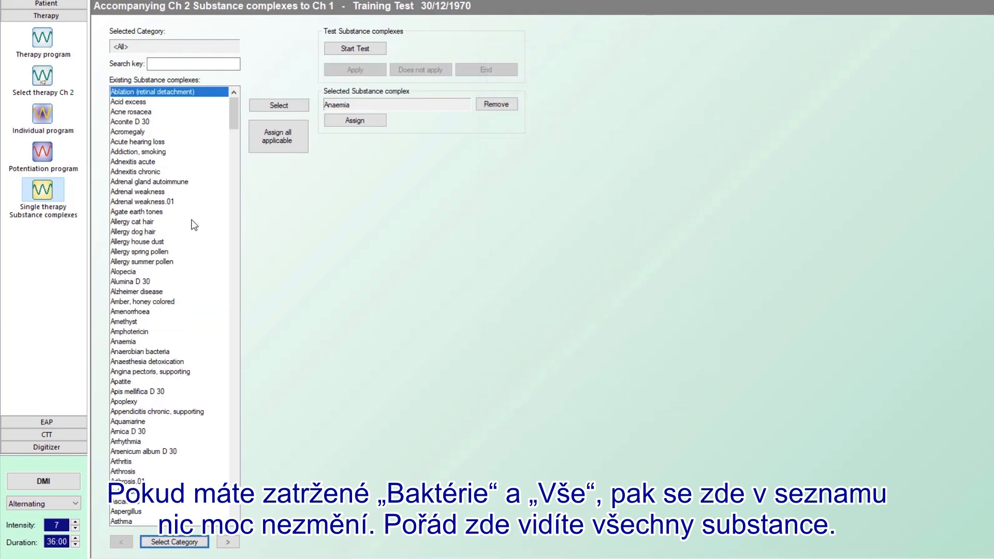
pyautogui.moveTo(234, 118); pyautogui.dragTo(205, 96)
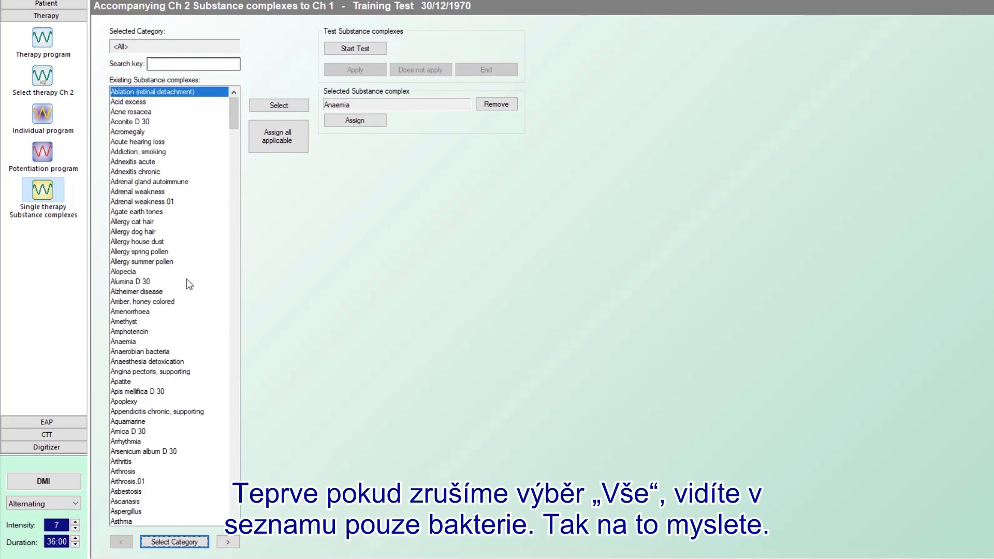
# - Unmark the <All> category so that the substance complex list is filtered by Bacteria only
pyautogui.click(175, 542)
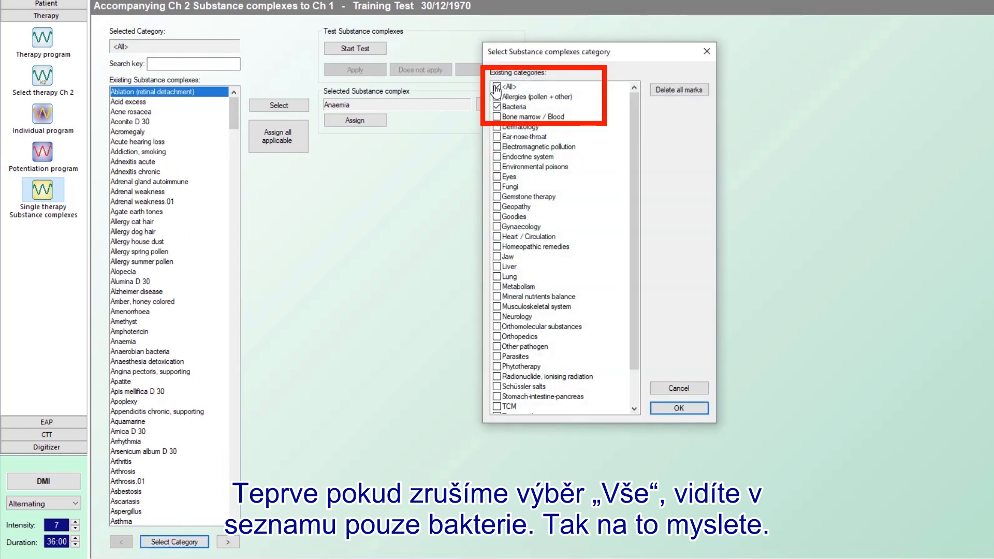
pyautogui.click(497, 87)
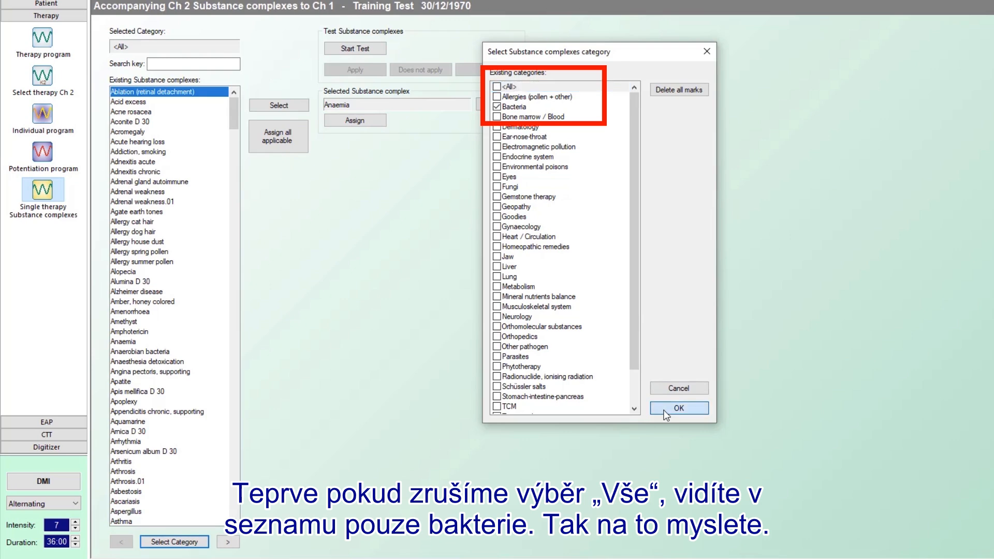
pyautogui.click(678, 408)
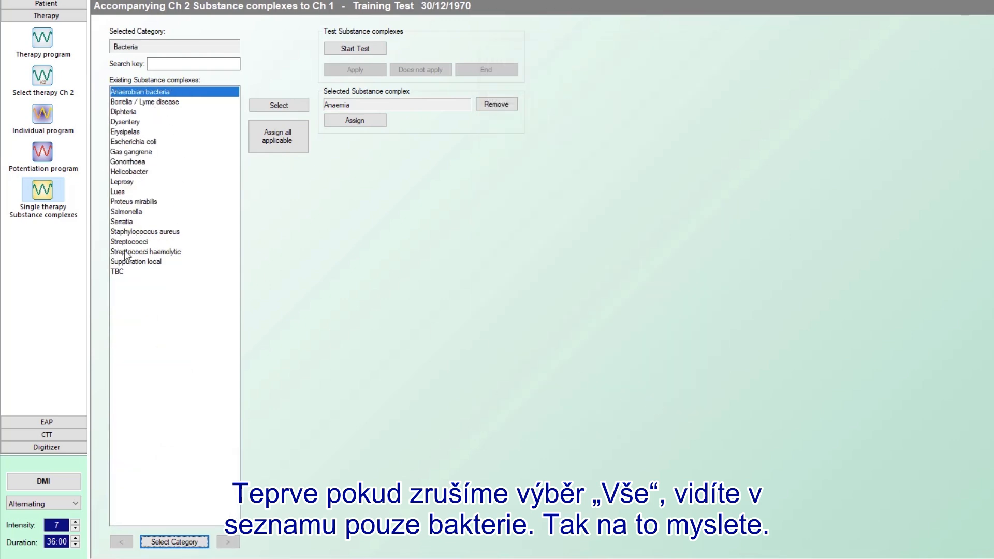
# - Mark the Gemstone therapy, Liver, Orthopedics and TCM categories in addition to Bacteria for the substance complex list
pyautogui.click(176, 541)
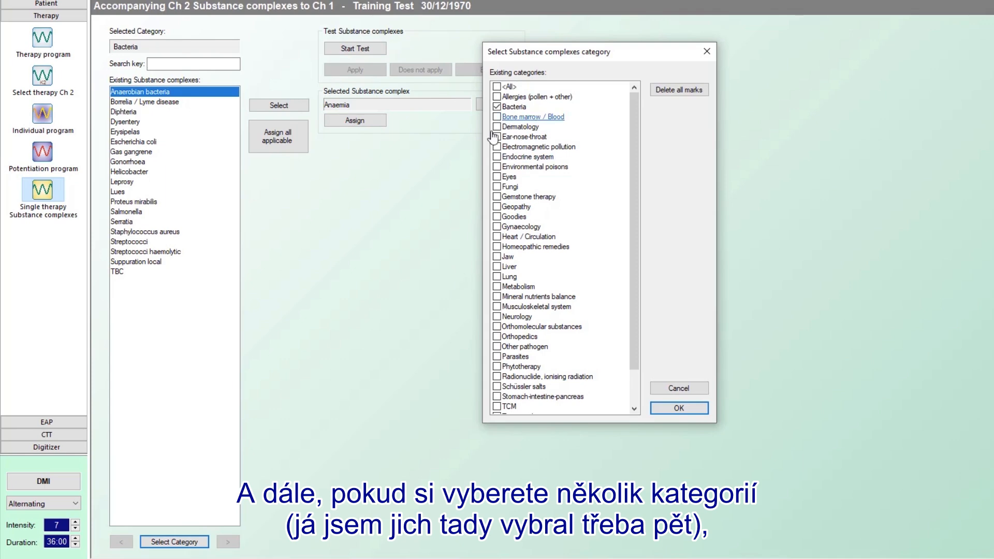
pyautogui.click(496, 197)
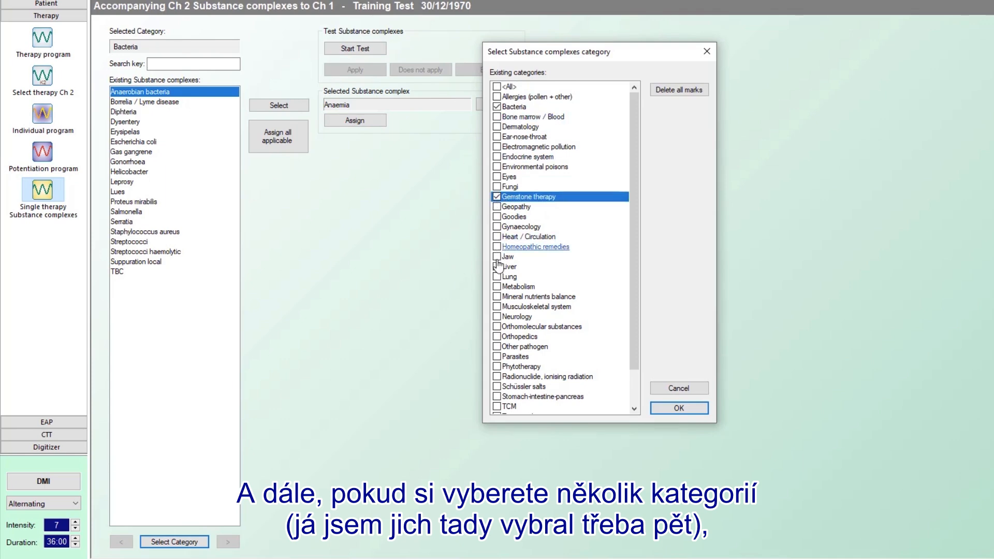
pyautogui.click(497, 267)
pyautogui.click(496, 337)
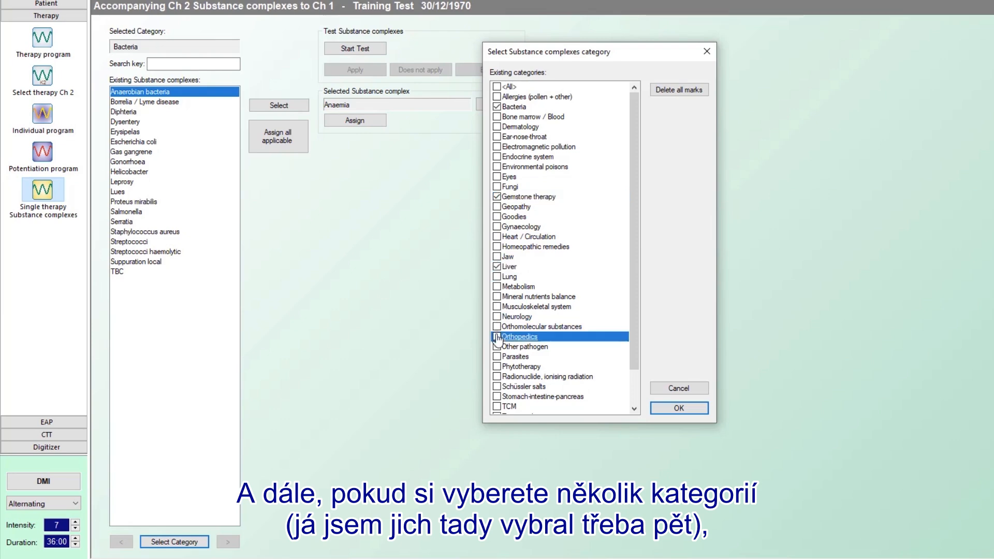
pyautogui.click(497, 407)
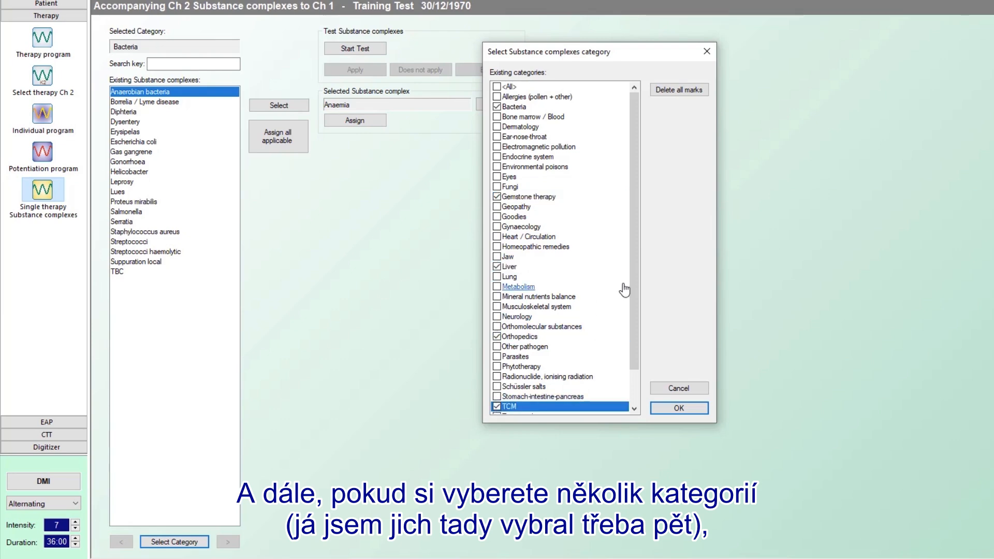
pyautogui.moveTo(634, 282); pyautogui.dragTo(647, 343)
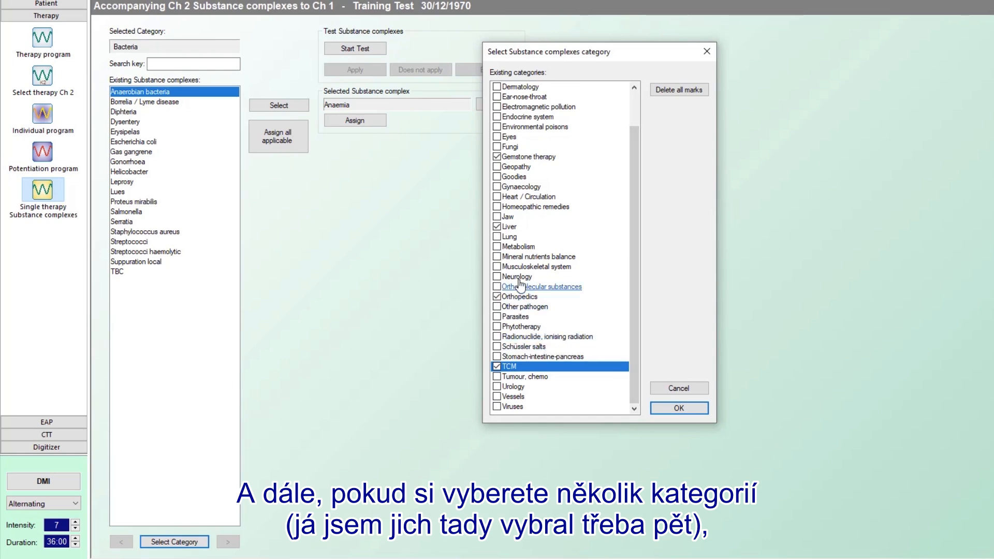
pyautogui.click(676, 409)
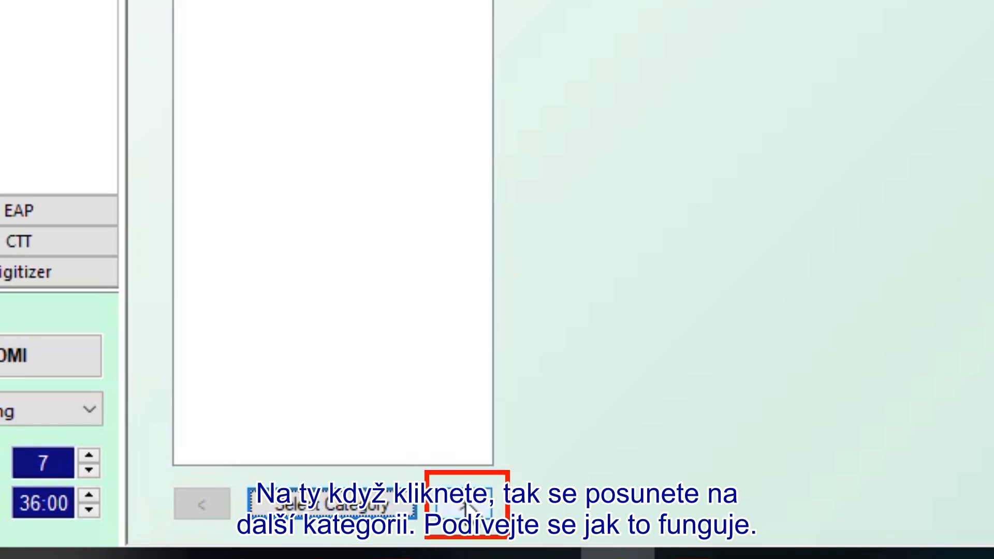
# - Page forward and back through the marked categories, ending on the Liver substance complexes
pyautogui.click(463, 504)
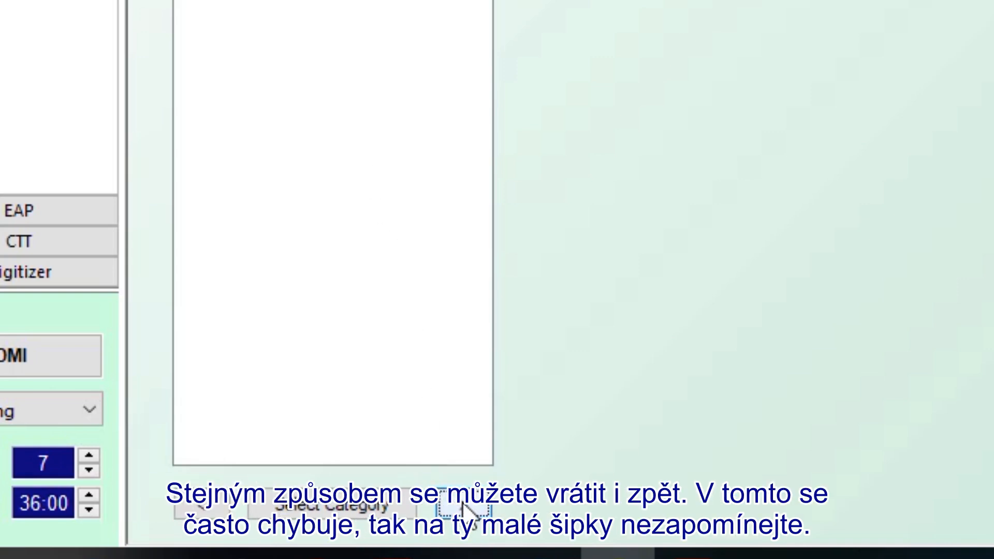
pyautogui.click(201, 507)
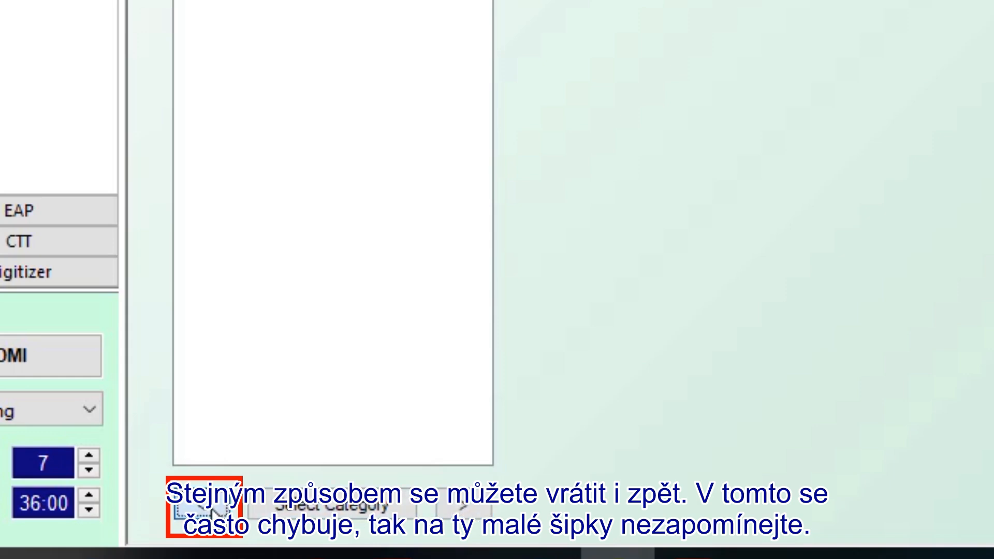
pyautogui.click(445, 506)
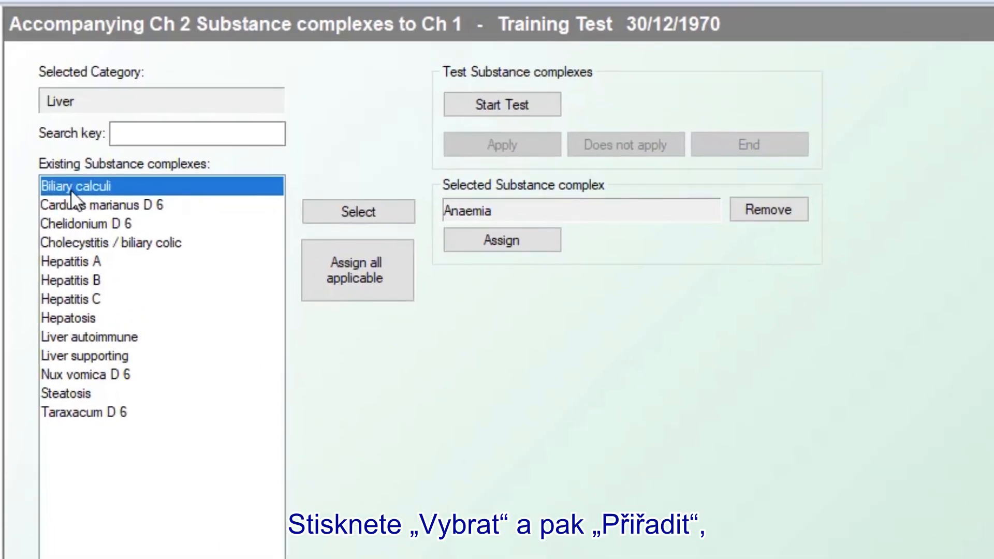
# - Select Biliary calculi from the Liver category and assign it as the Channel 2 substance complex
pyautogui.click(359, 206)
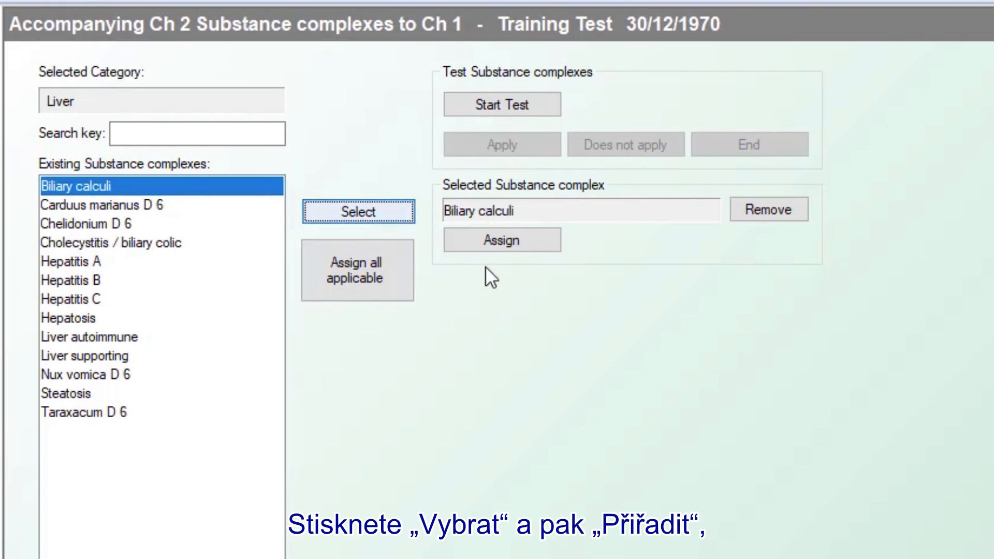
pyautogui.click(483, 242)
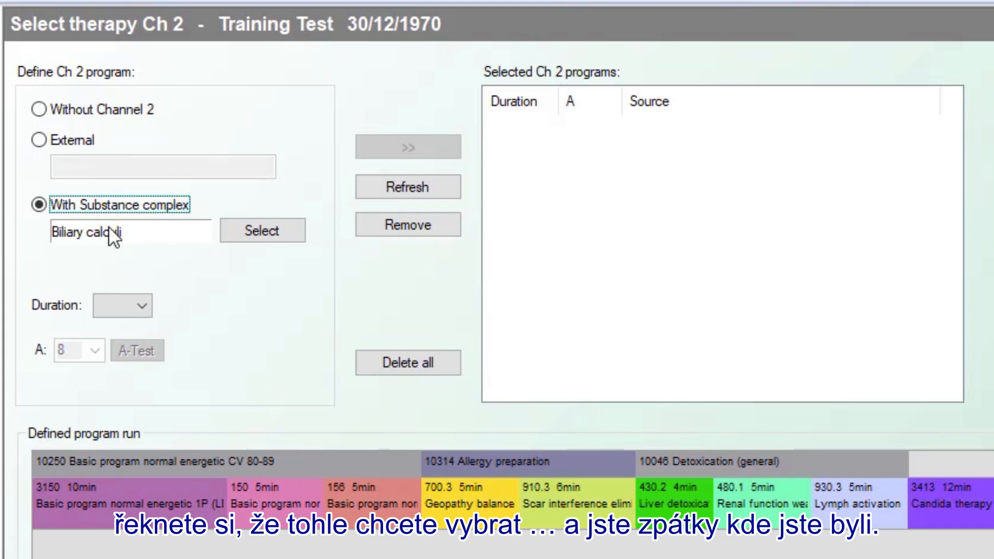
pyautogui.click(253, 229)
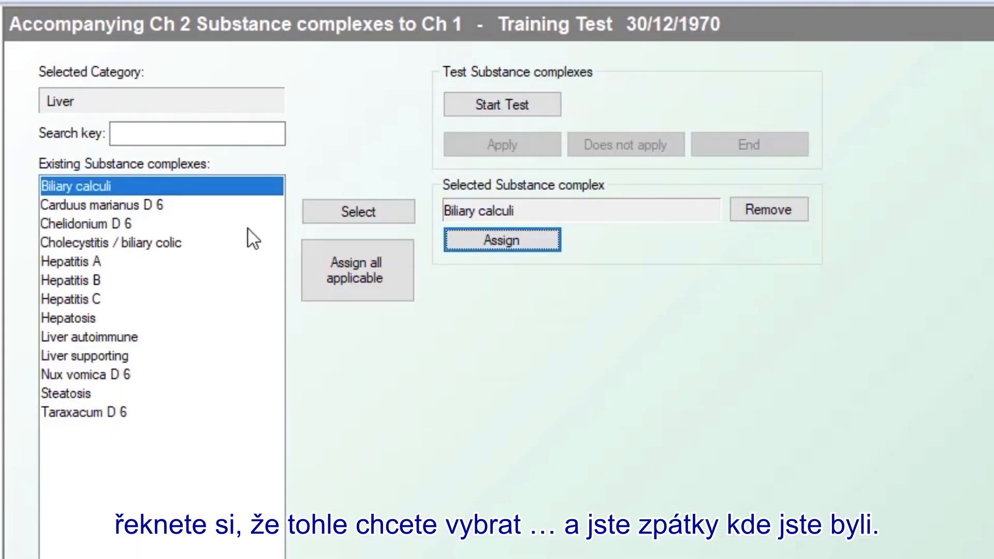
pyautogui.click(500, 241)
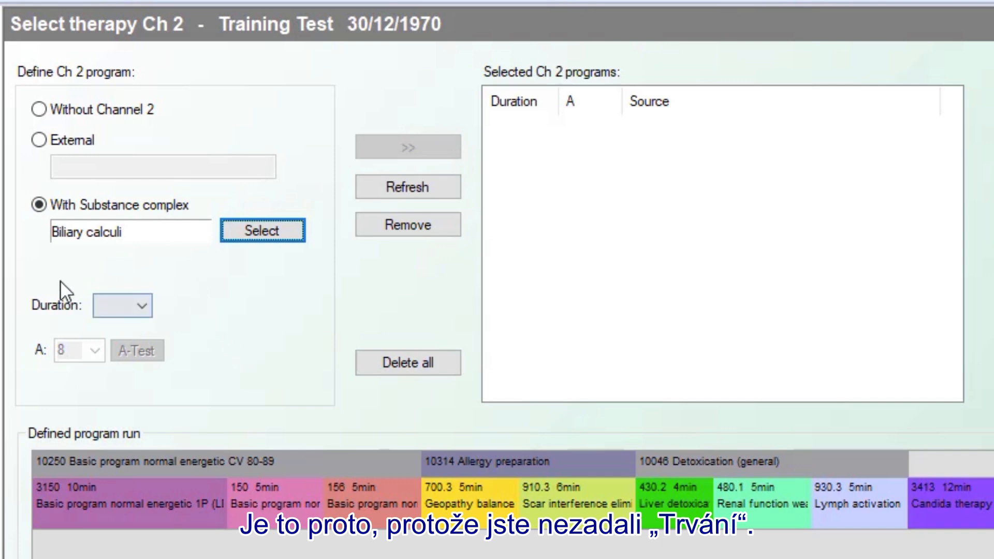
# - Set the Biliary calculi duration to 4 minutes and transfer it to the selected Ch 2 programs
pyautogui.click(145, 305)
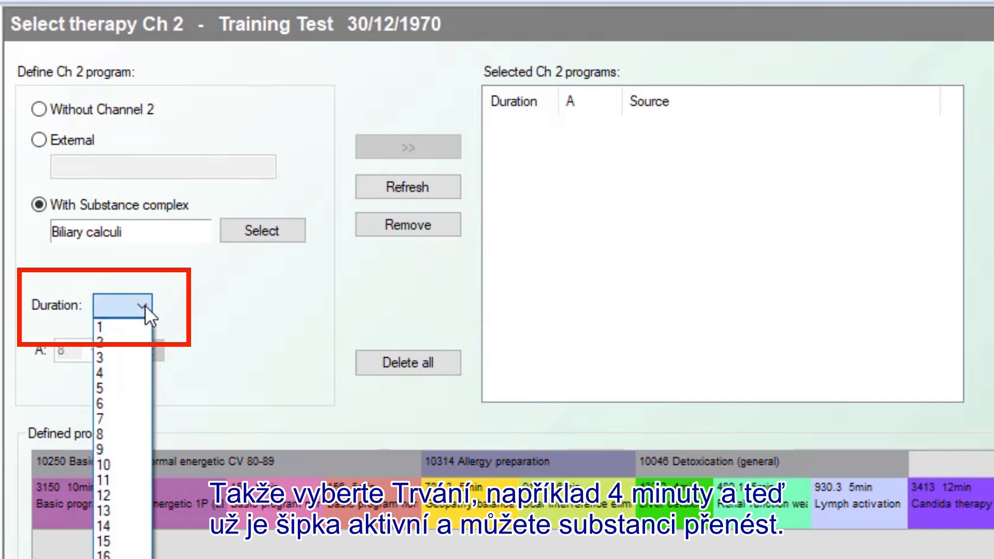
pyautogui.click(129, 374)
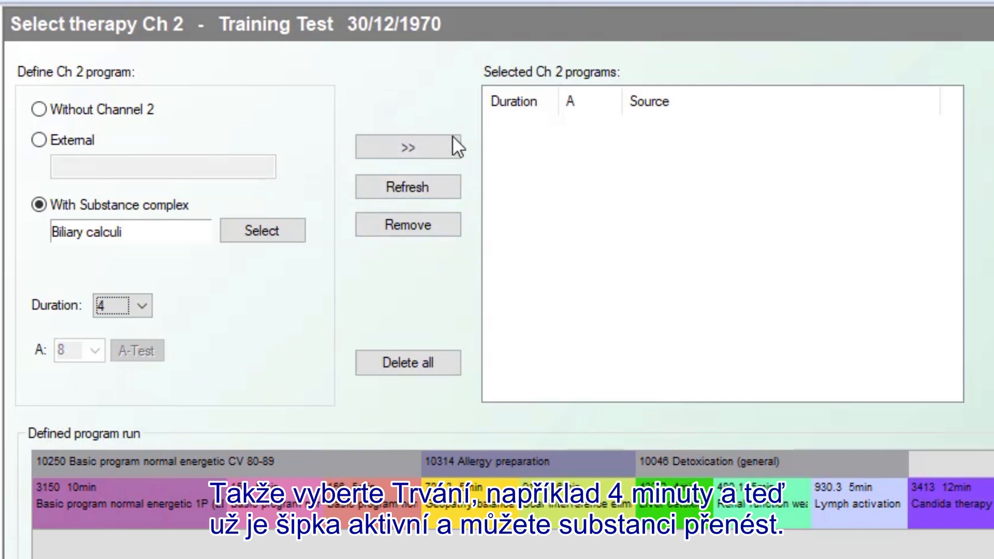
pyautogui.click(401, 146)
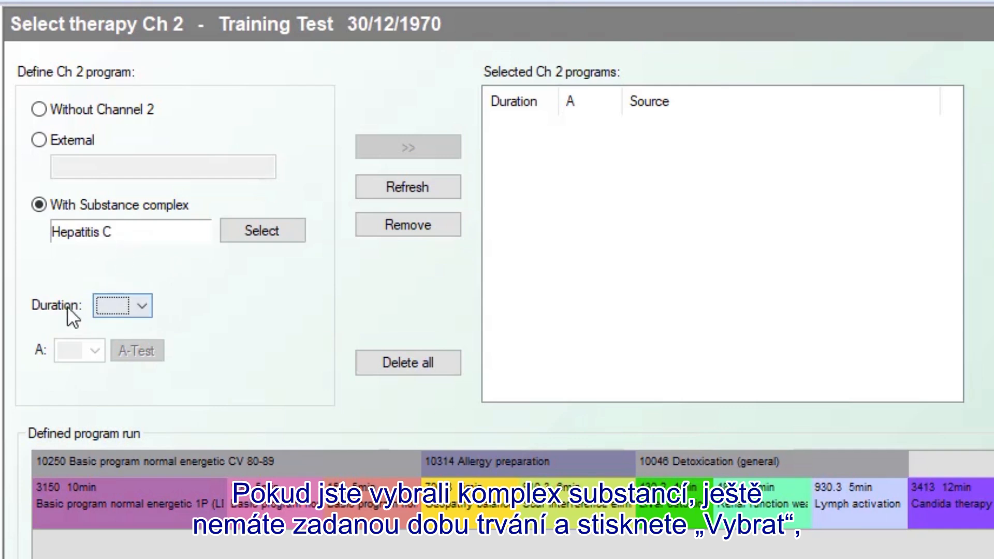
# - Assign Hepatitis C to Channel 2, take over the 10-minute duration of program 3150, and add it to the selected Ch 2 programs
pyautogui.click(241, 229)
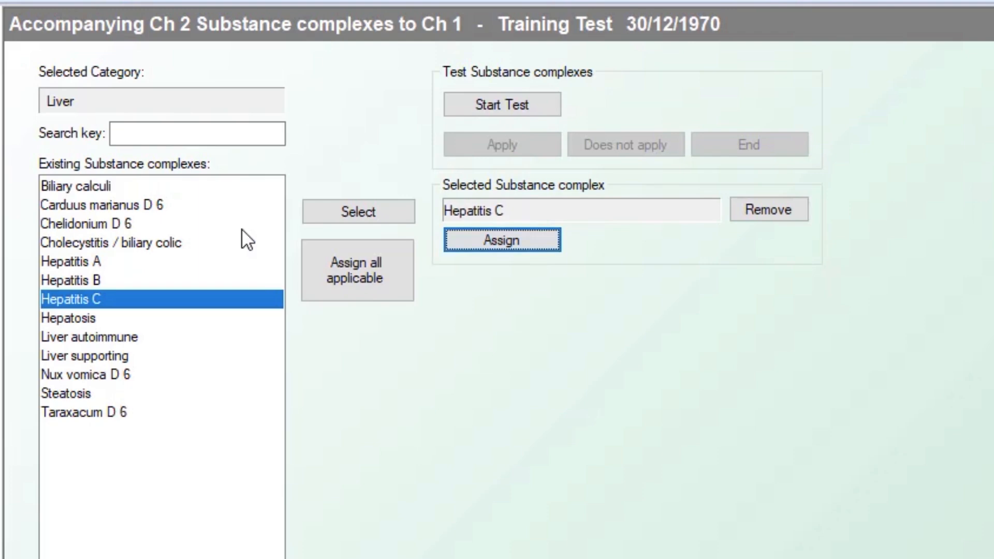
pyautogui.click(492, 243)
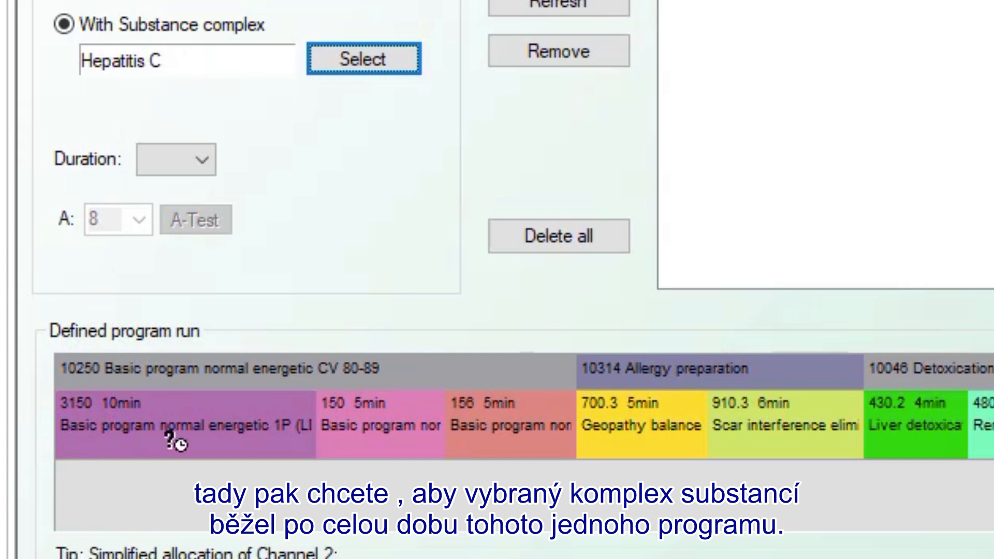
pyautogui.click(243, 415)
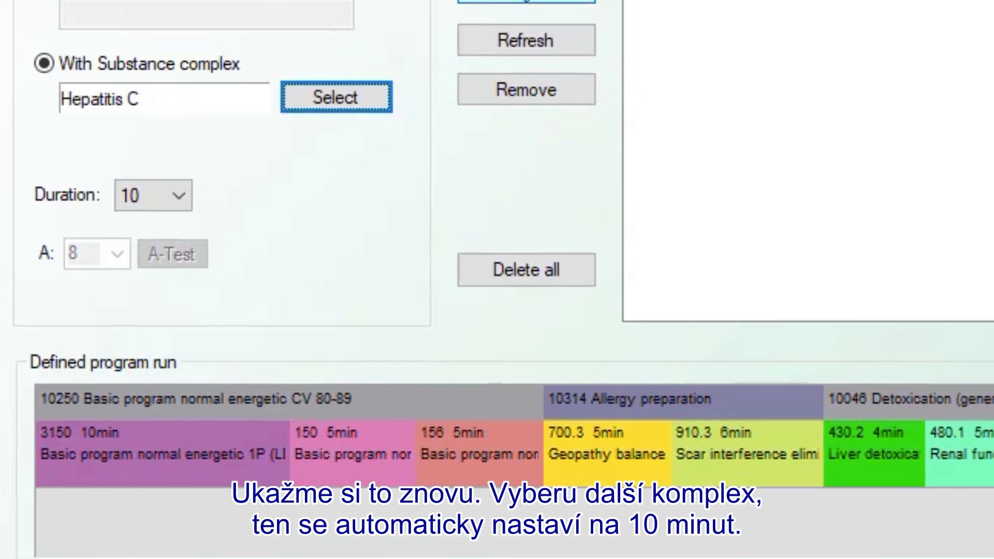
pyautogui.click(467, 38)
# - Assign Biliary calculi to Channel 2, take over the 5-minute duration of program 150, and add it to the selected Ch 2 programs
pyautogui.click(136, 155)
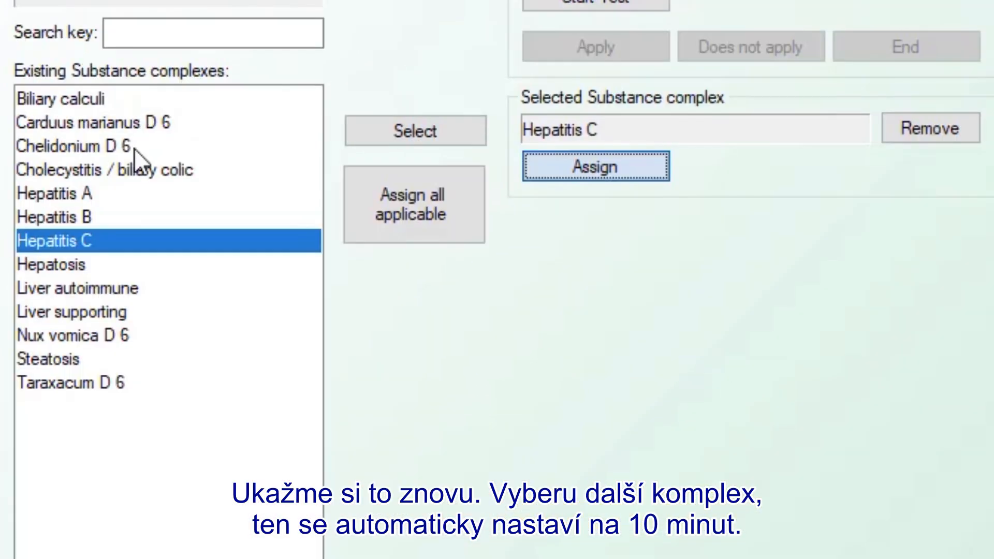
pyautogui.click(99, 99)
pyautogui.click(385, 130)
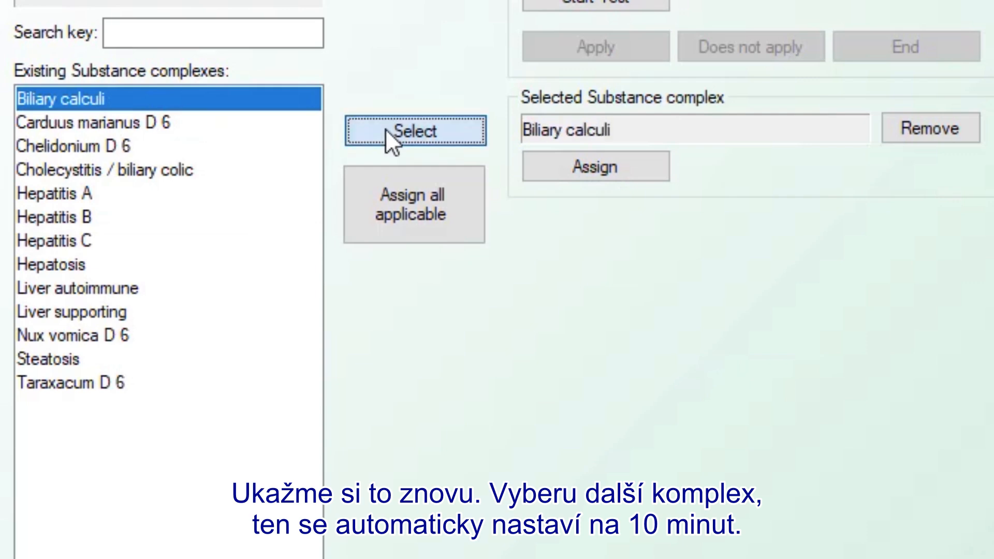
pyautogui.click(551, 170)
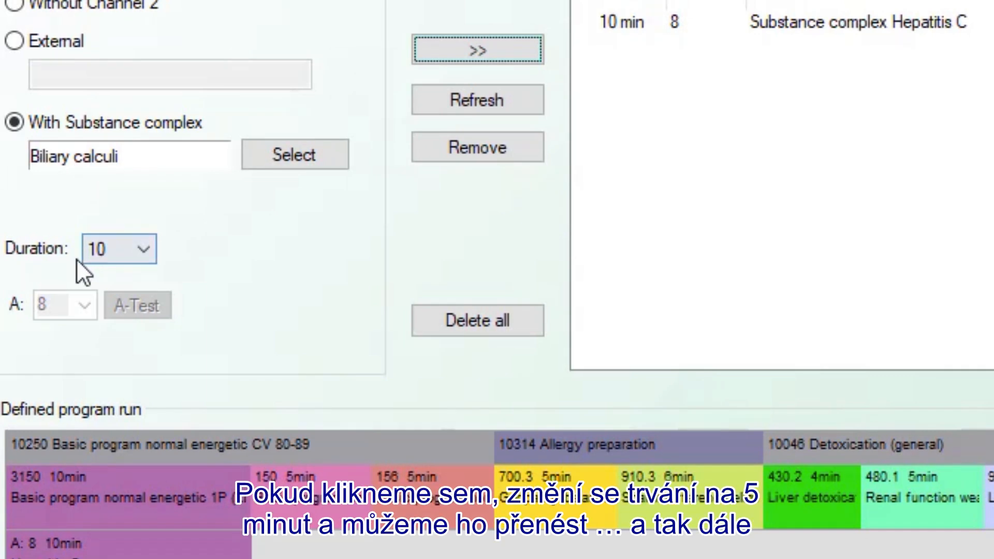
pyautogui.click(294, 483)
pyautogui.click(454, 49)
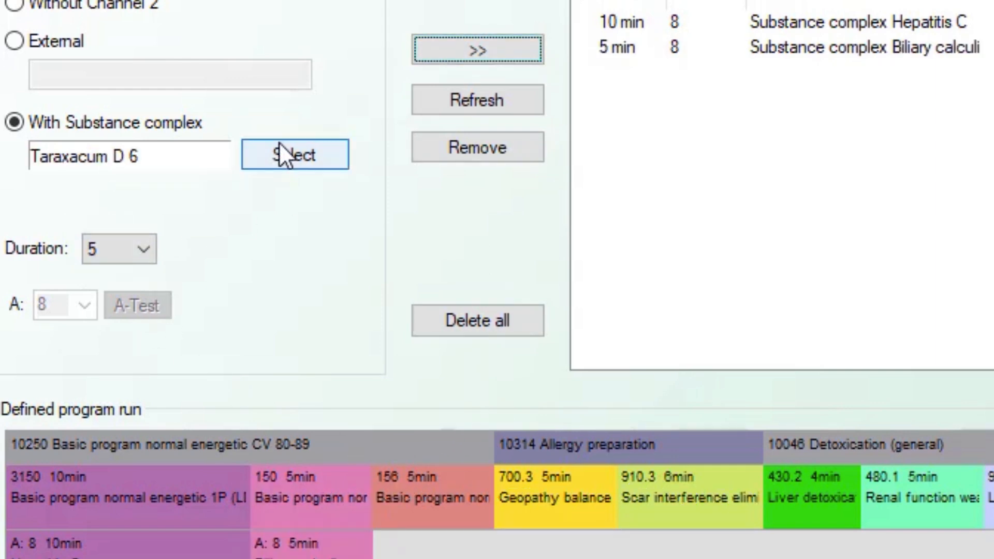
# - Assign Taraxacum D 6 to Channel 2 and add it to the selected Ch 2 programs with a 5-minute duration
pyautogui.click(282, 155)
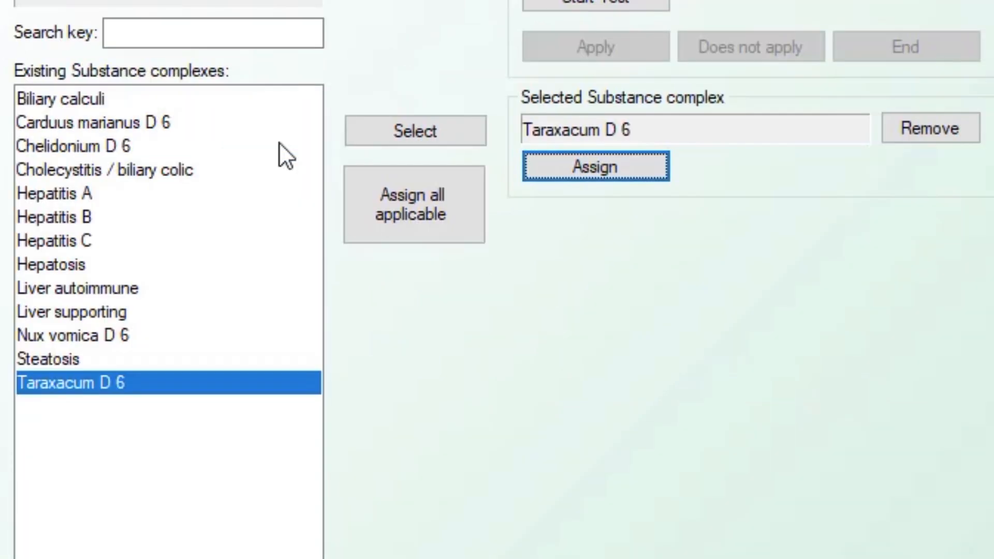
pyautogui.click(416, 136)
pyautogui.click(547, 171)
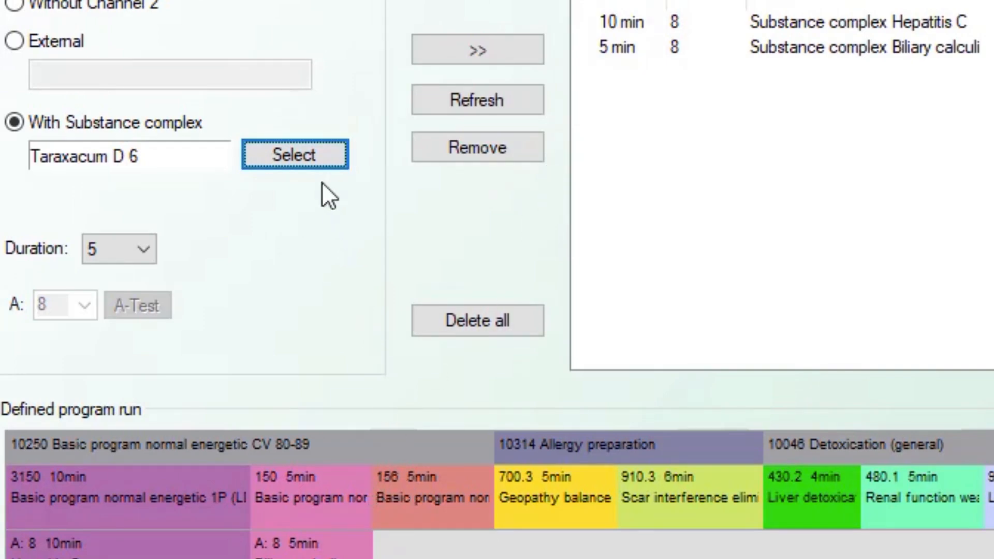
pyautogui.click(449, 48)
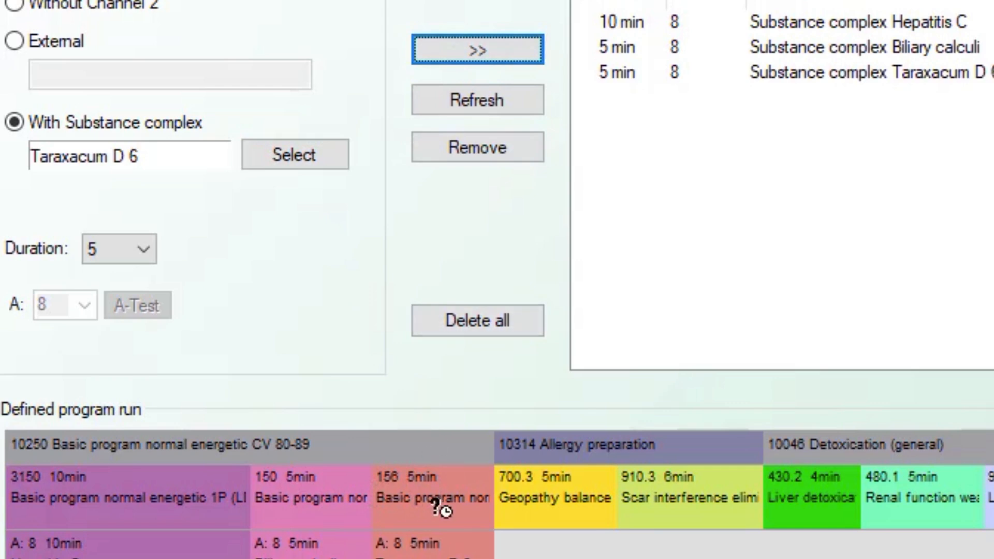